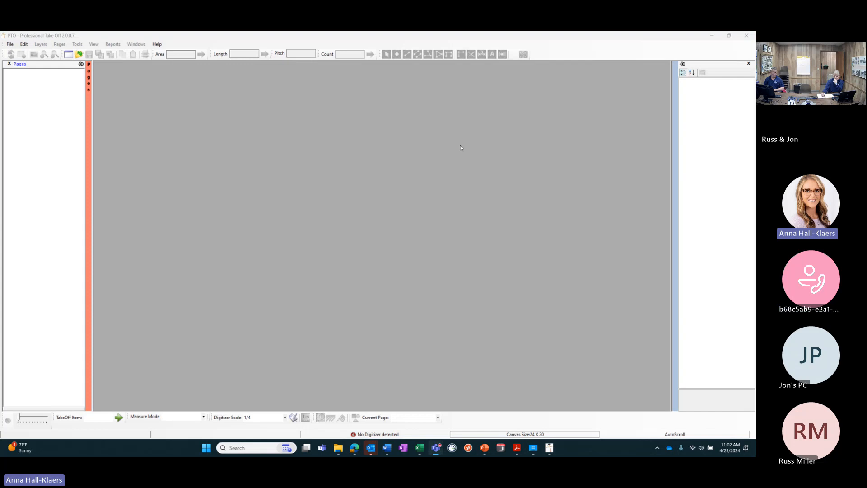
Open the PDF file SMOORE HOUSE PLAN from the Desktop folder for takeoff
left_click(83, 55)
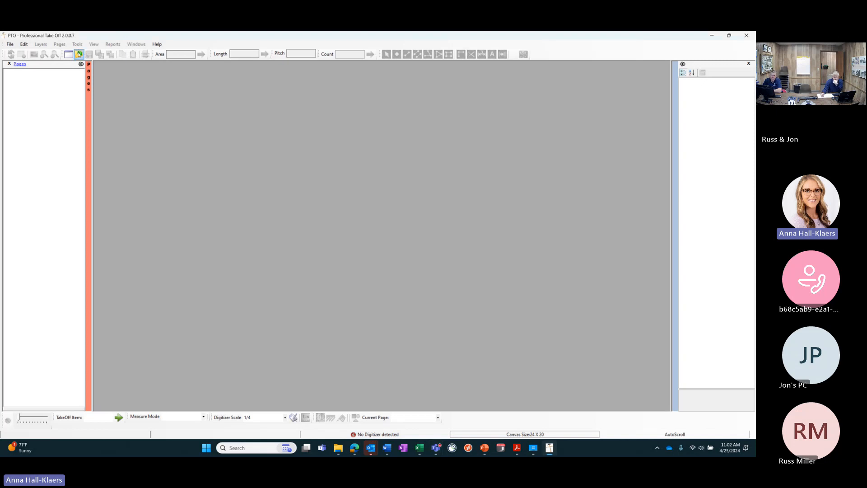
left_click(79, 54)
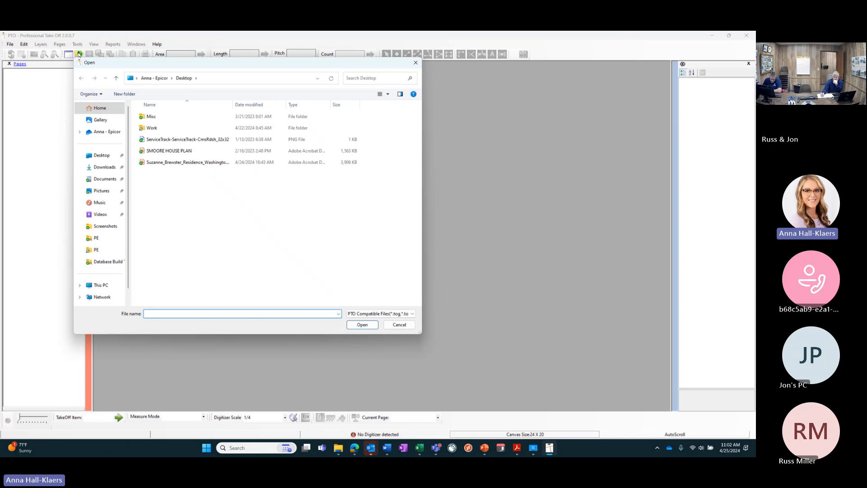
left_click(219, 153)
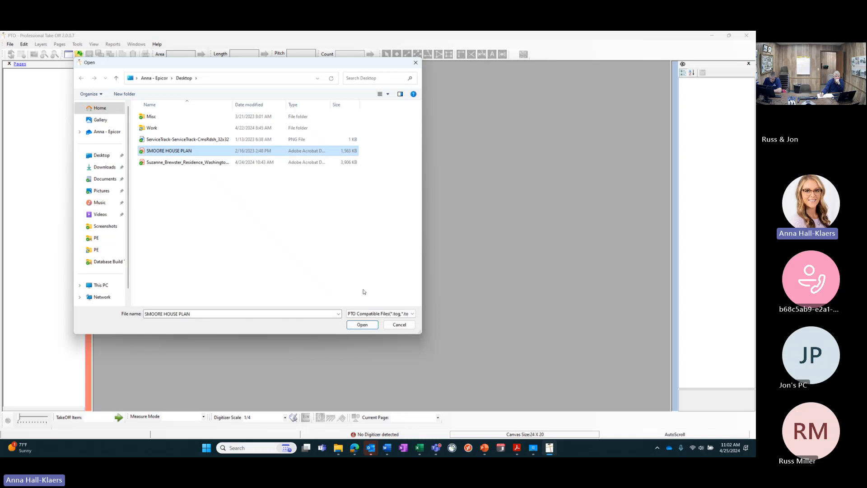
left_click(362, 325)
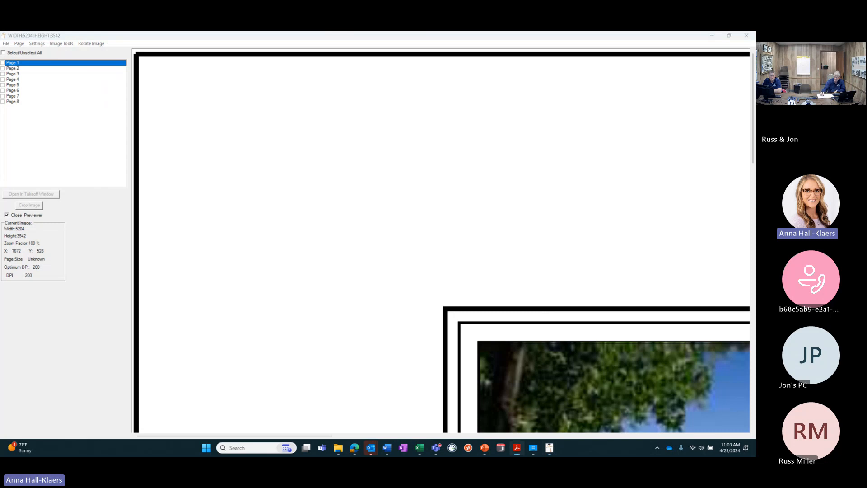
Preview page 3 of the plan and set its image zoom to 50%
left_click(27, 74)
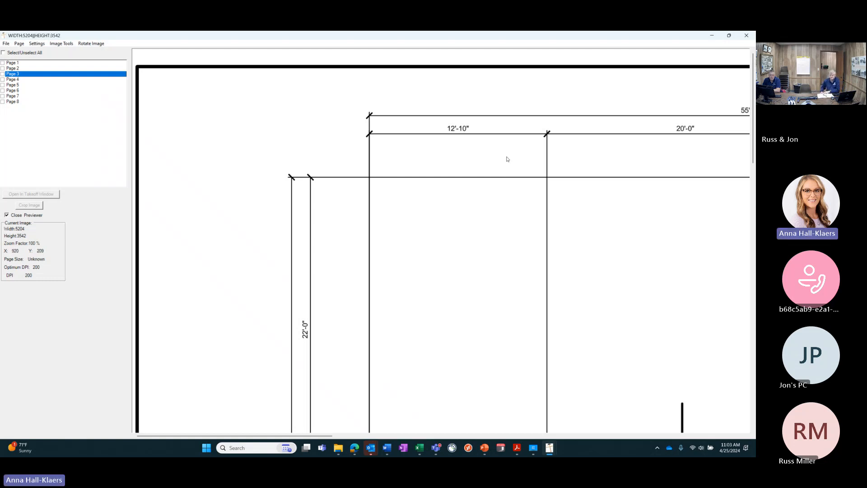
left_click(67, 44)
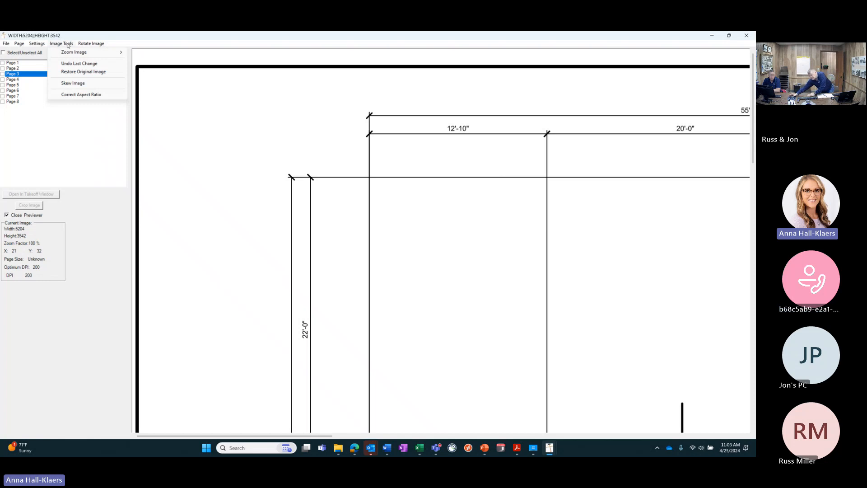
mouse_move(78, 53)
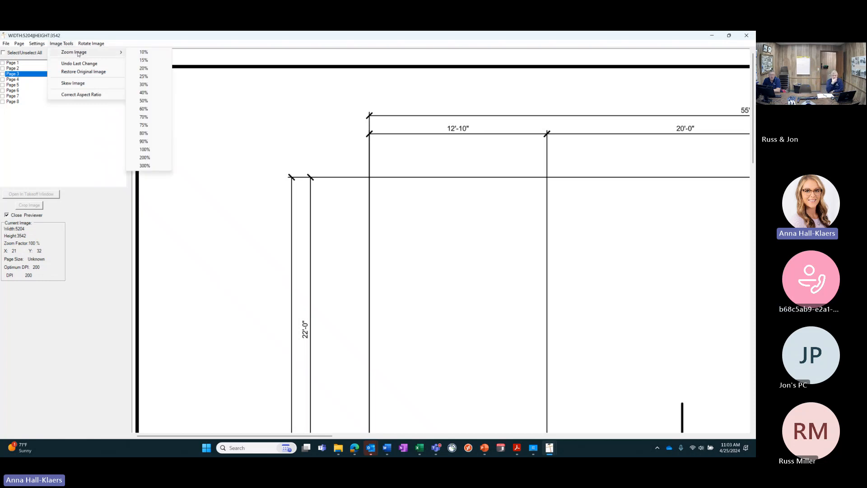
left_click(154, 101)
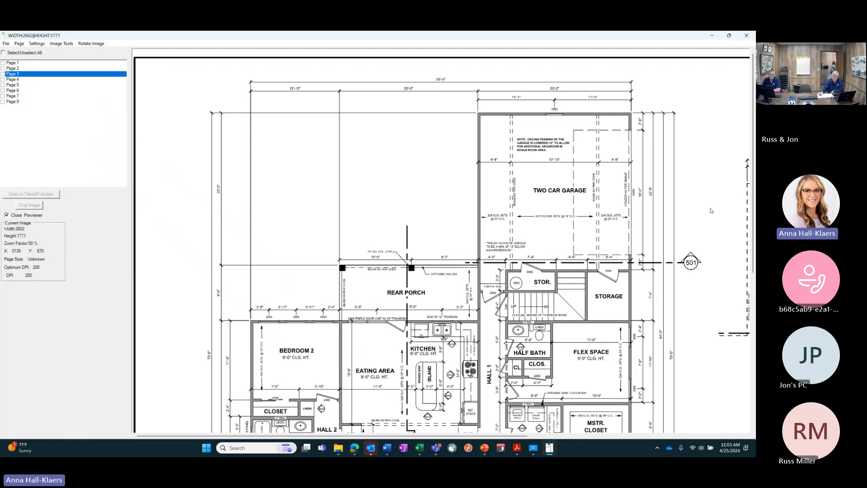
scroll(708, 219, "down", 3)
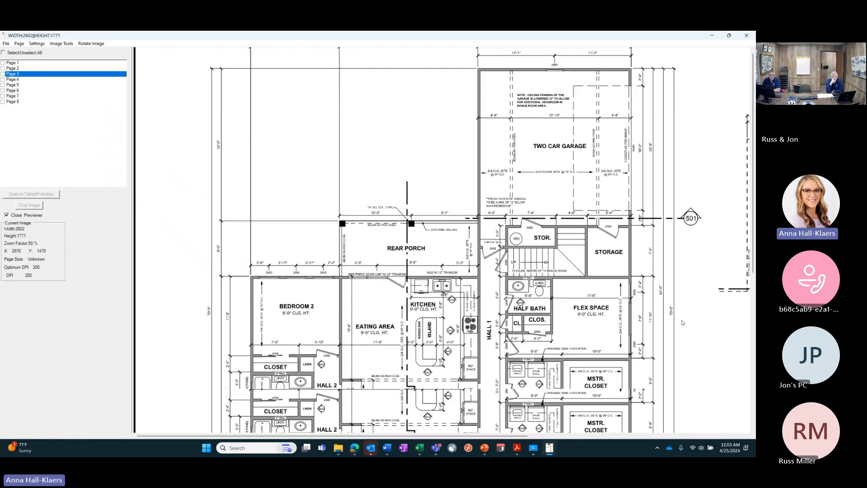
scroll(682, 322, "up", 3)
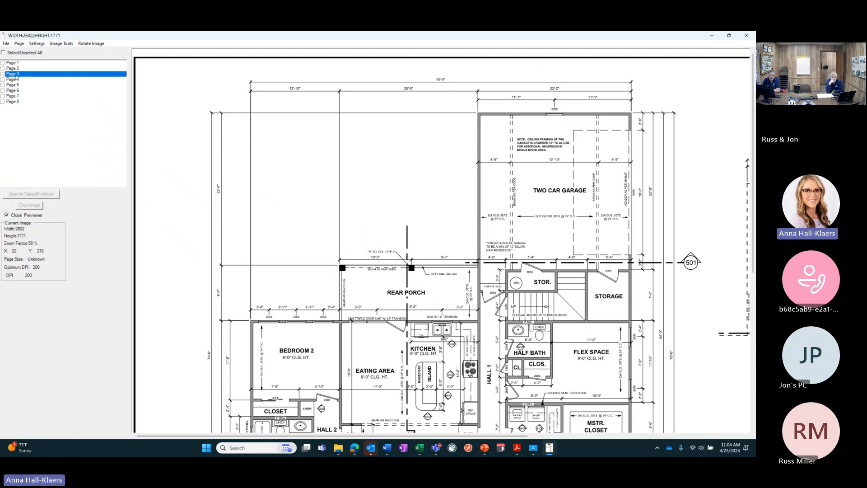
left_click(69, 45)
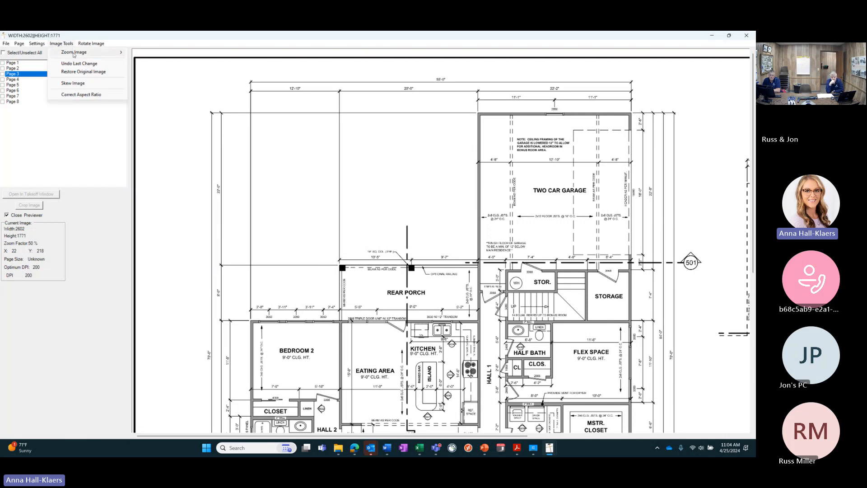
mouse_move(74, 54)
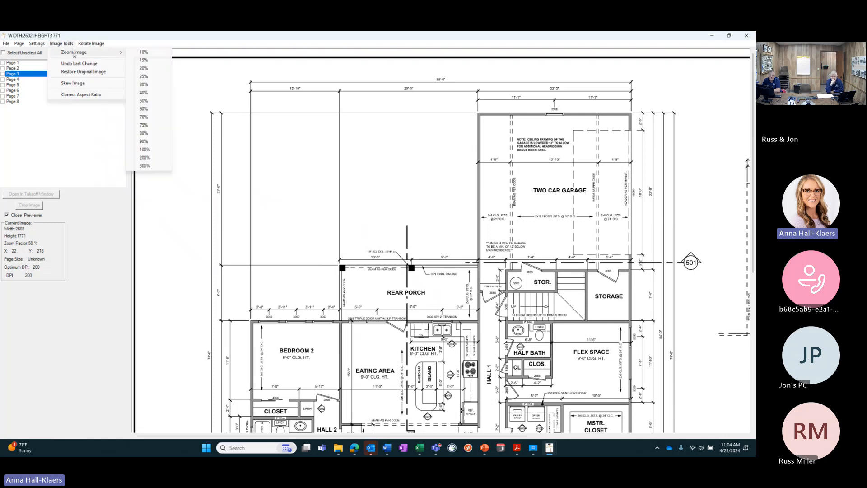
left_click(144, 101)
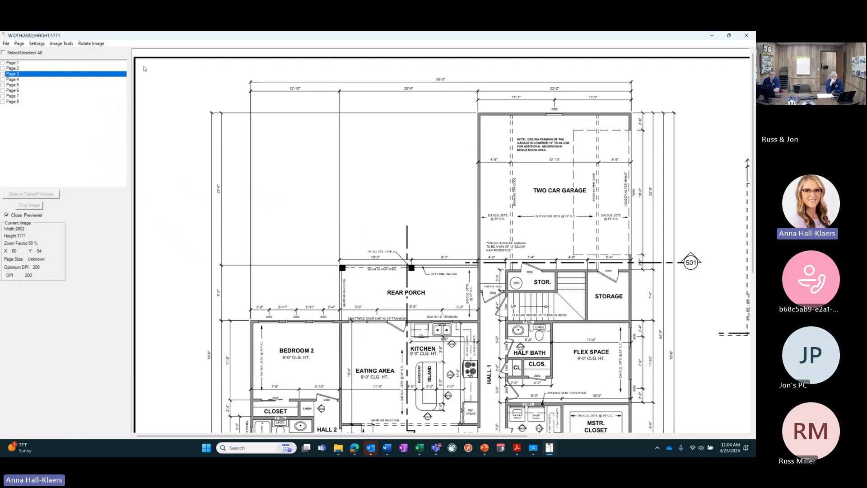
Crop page 3 to the full floor plan, from above the garage dimensions to below the front porch dimensions
left_click_drag(144, 69, 534, 235)
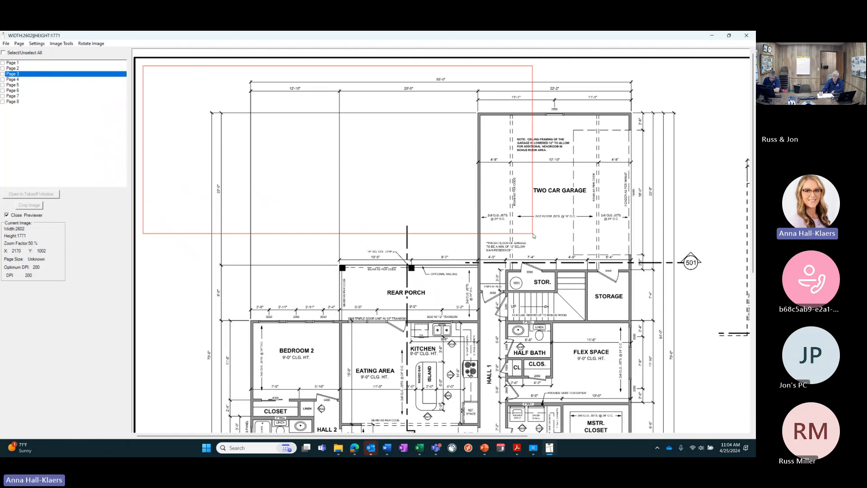
left_click_drag(534, 235, 714, 276)
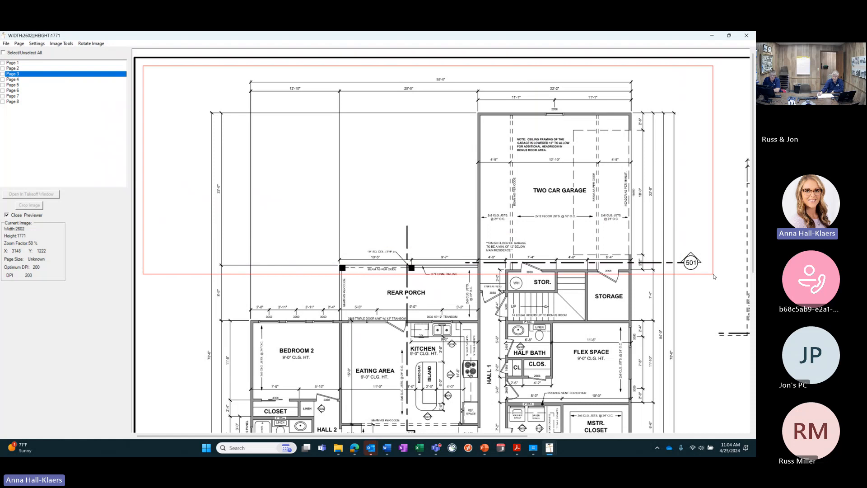
scroll(714, 276, "down", 2)
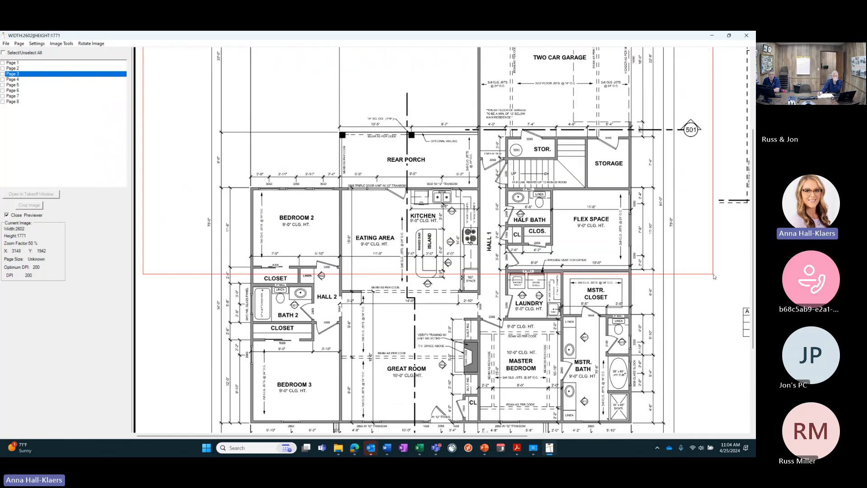
scroll(714, 276, "down", 2)
left_click_drag(714, 276, 716, 423)
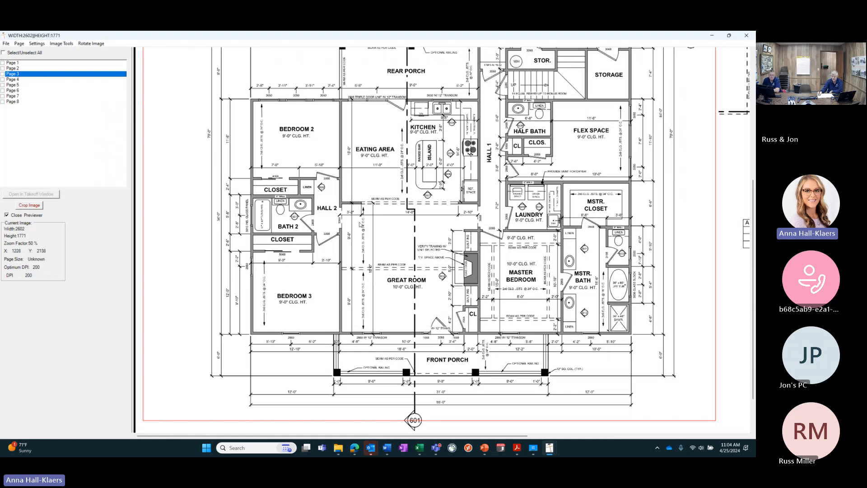
left_click(30, 206)
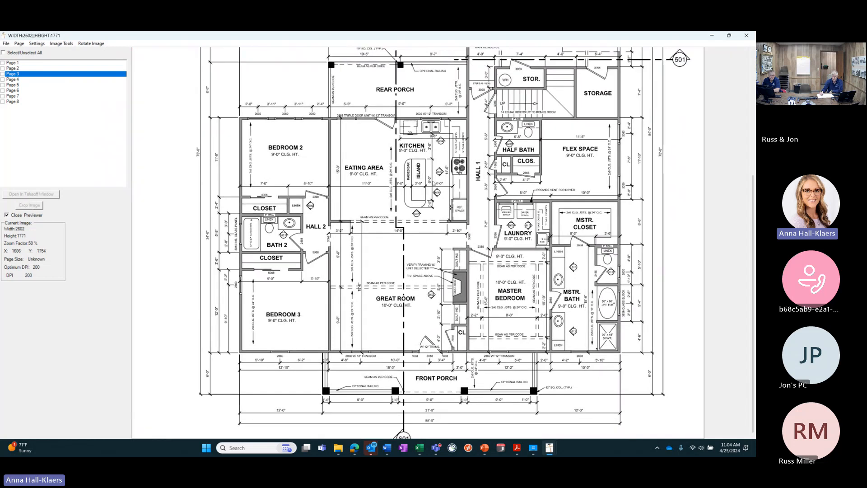
Keep the previewer from closing, mark page 3, and open it in the takeoff window
left_click_drag(753, 223, 737, 121)
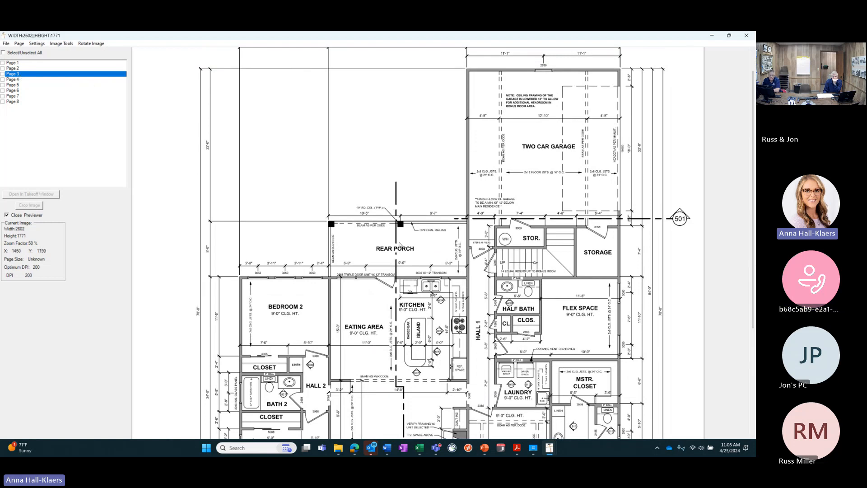
left_click(32, 217)
left_click(2, 74)
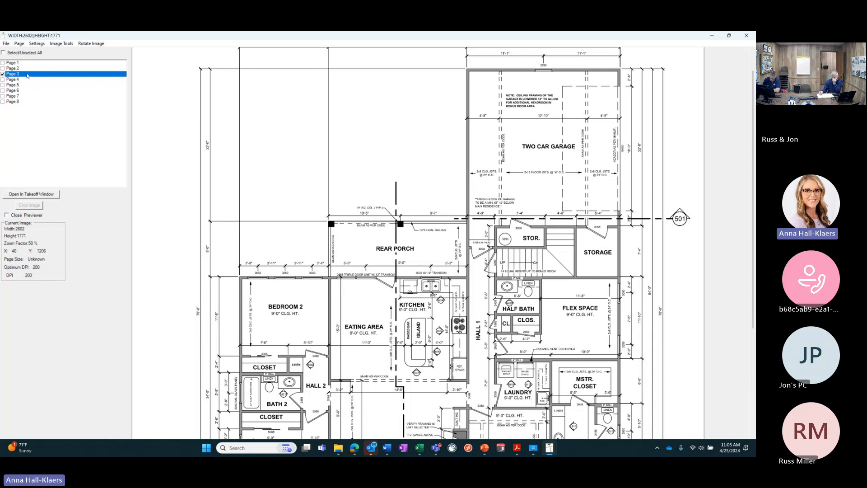
left_click(42, 194)
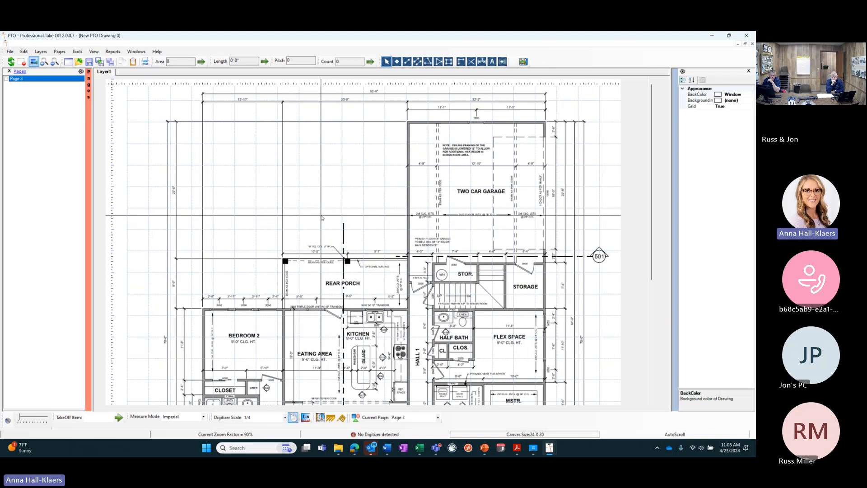
Create a new blank drawing page with the name Page_2
left_click(60, 52)
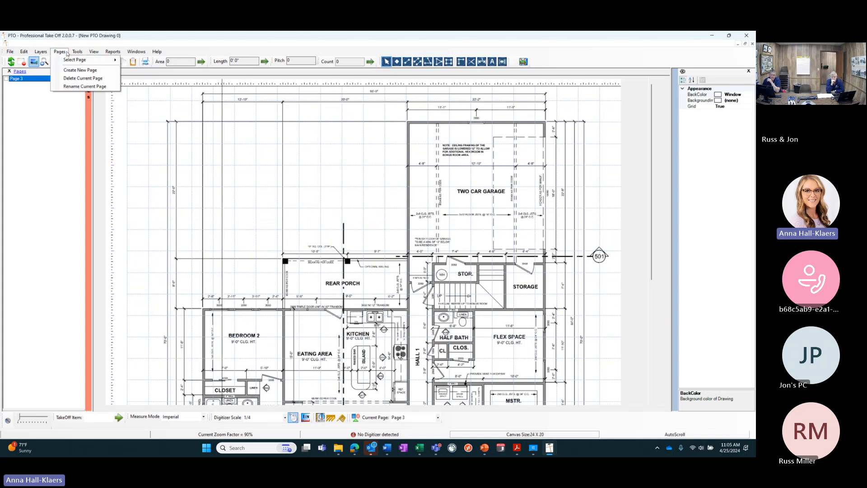
left_click(80, 71)
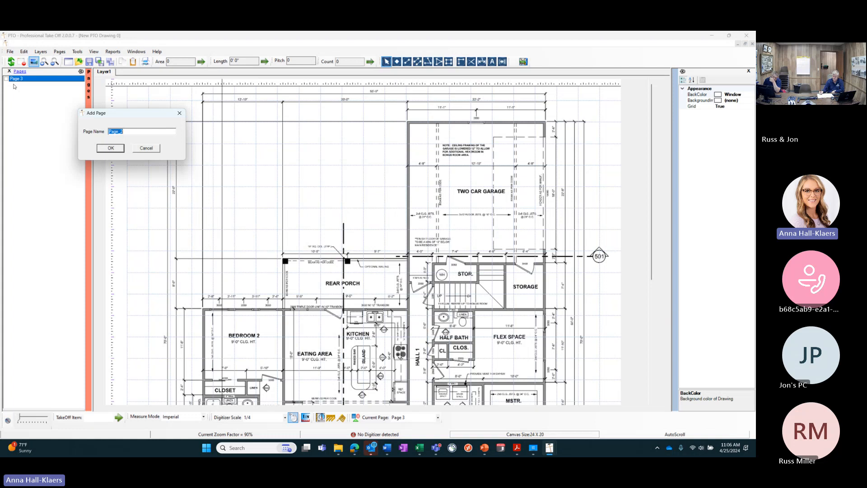
left_click(143, 132)
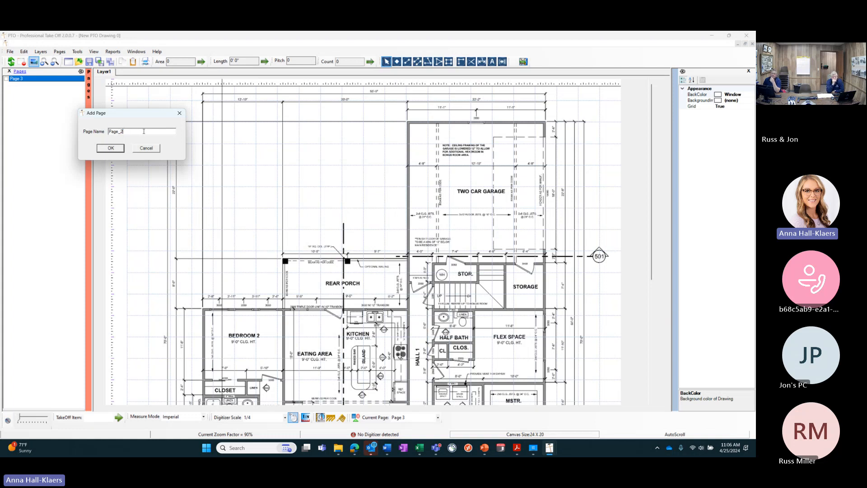
double_click(143, 131)
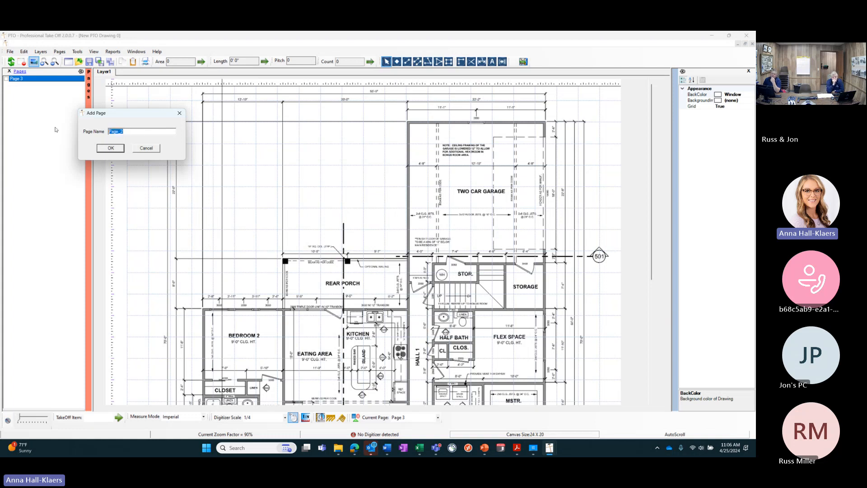
left_click(114, 147)
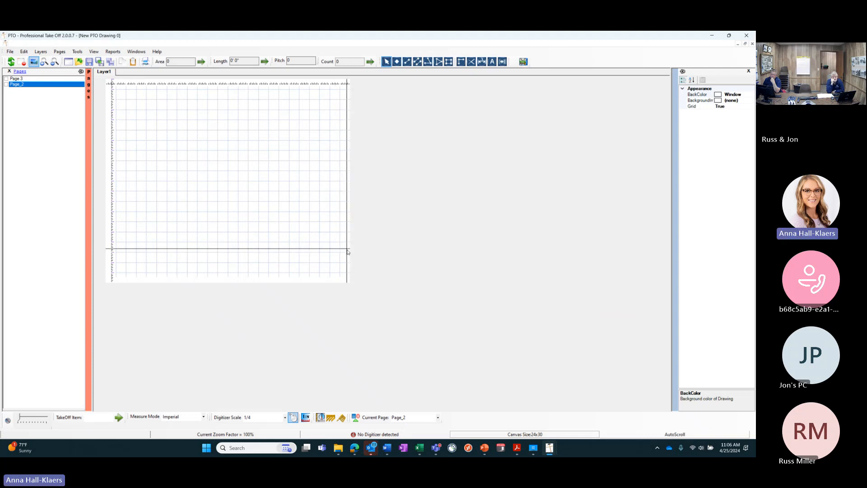
Return to the plan previewer, unmark page 3, and mark page 4 instead
mouse_move(554, 447)
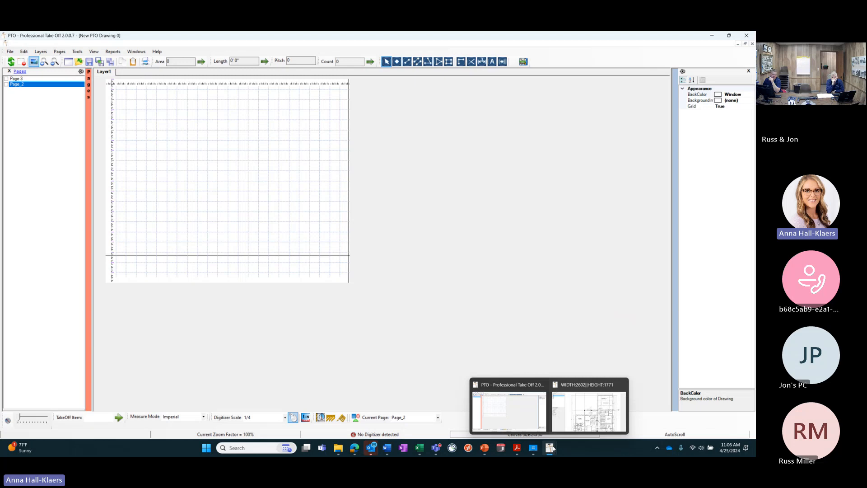
left_click(589, 410)
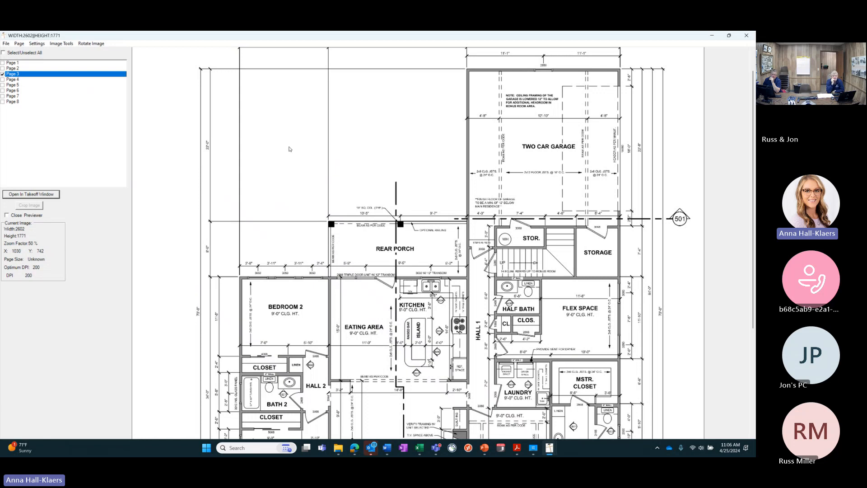
left_click(14, 80)
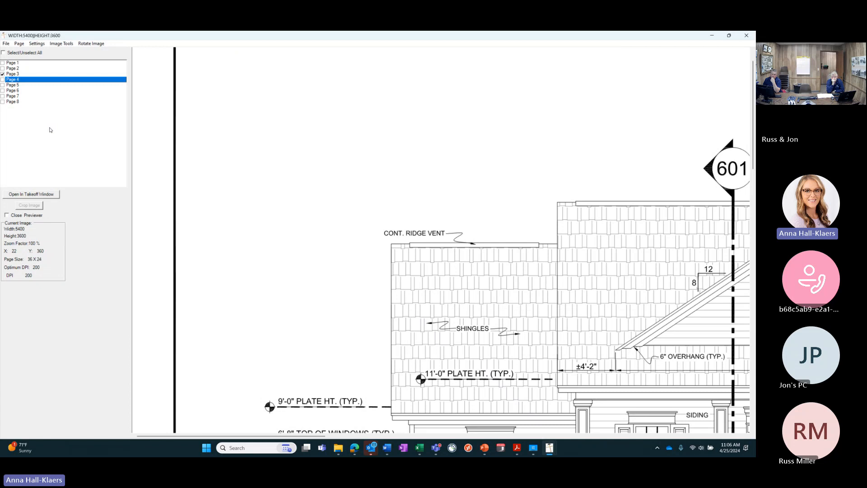
left_click(4, 75)
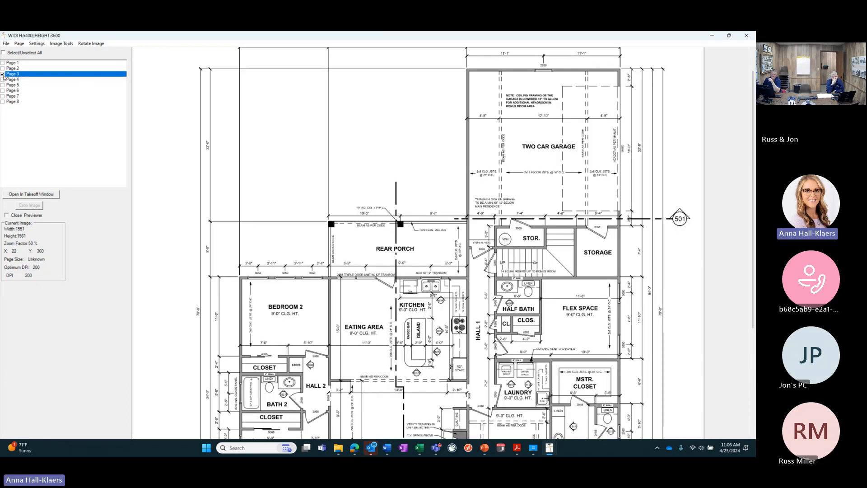
left_click(3, 80)
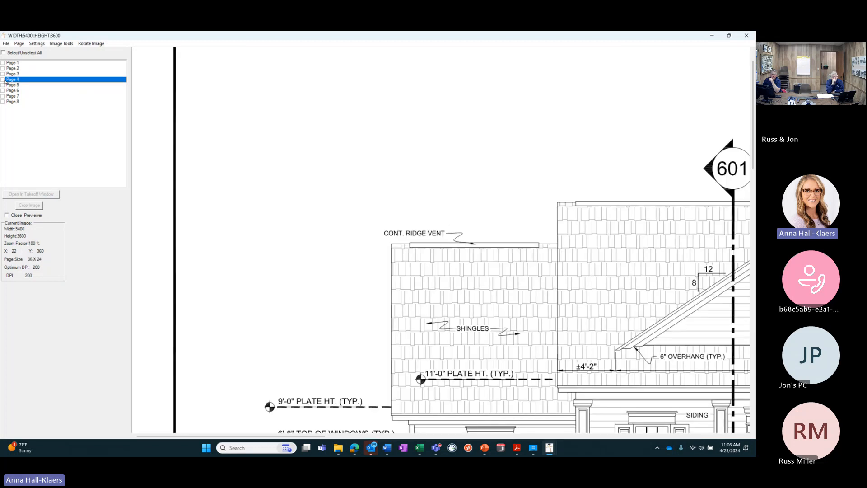
left_click(3, 80)
Set page 4's image zoom to 50% and crop it to the area containing the front and right elevations
left_click(54, 43)
mouse_move(89, 56)
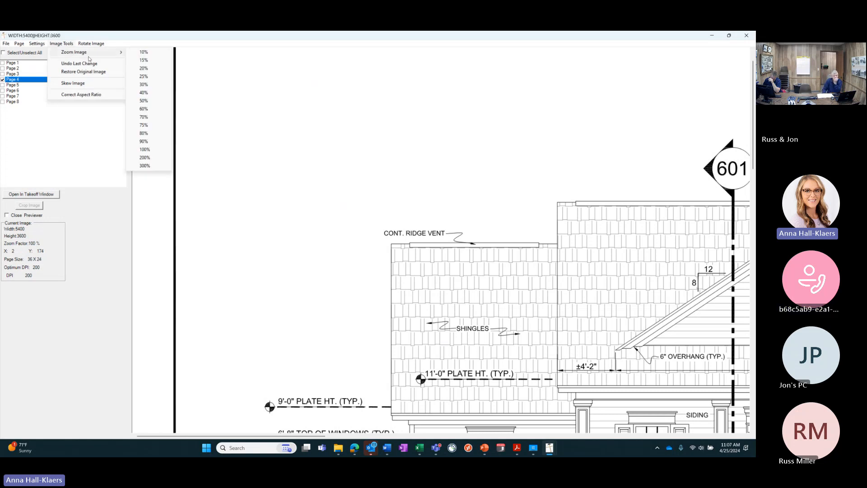
left_click(149, 100)
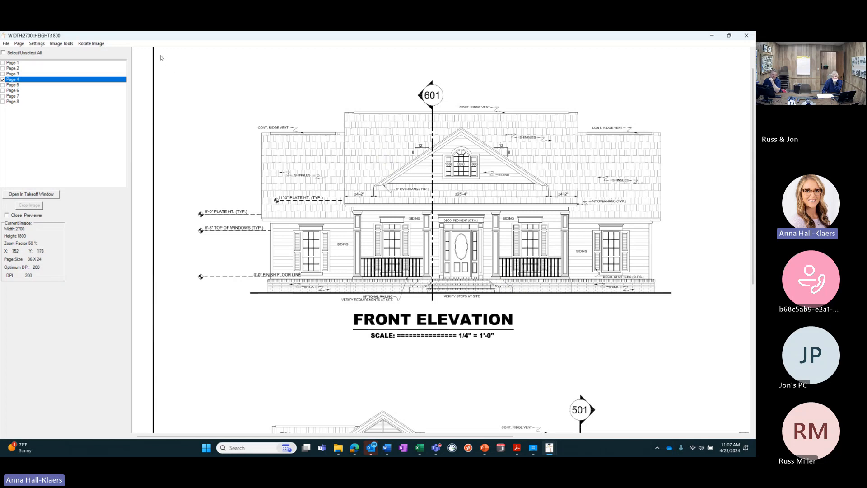
mouse_move(161, 56)
left_mouse_down()
mouse_move(722, 359)
mouse_move(743, 390)
mouse_move(748, 421)
left_mouse_up()
scroll(721, 360, "down", 2)
scroll(722, 360, "down", 1)
scroll(752, 412, "down", 2)
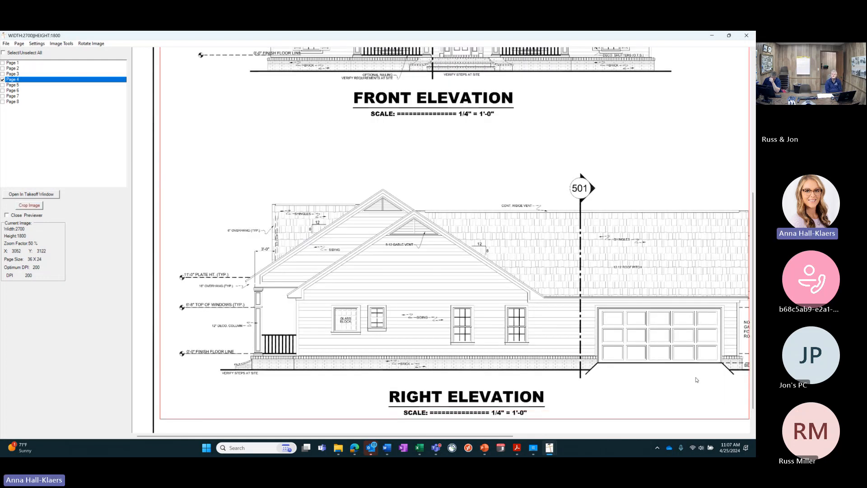
left_click(29, 206)
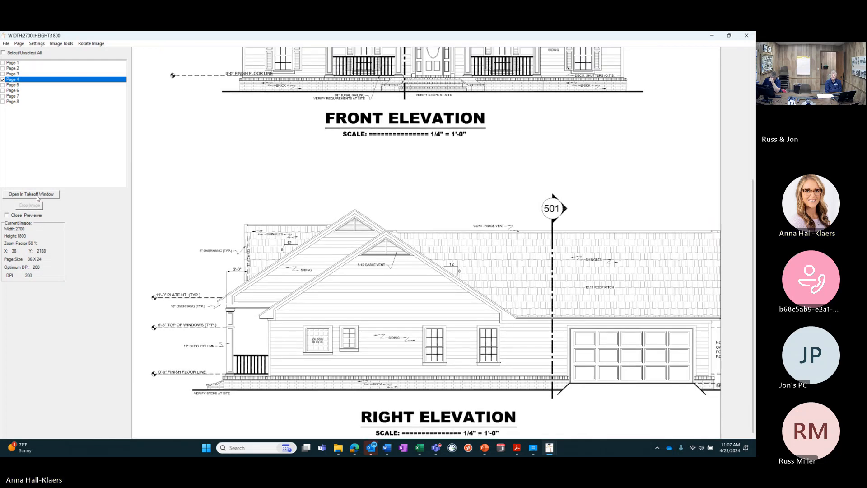
Open the cropped page 4 in the takeoff window and review its front and right elevations
left_click(38, 196)
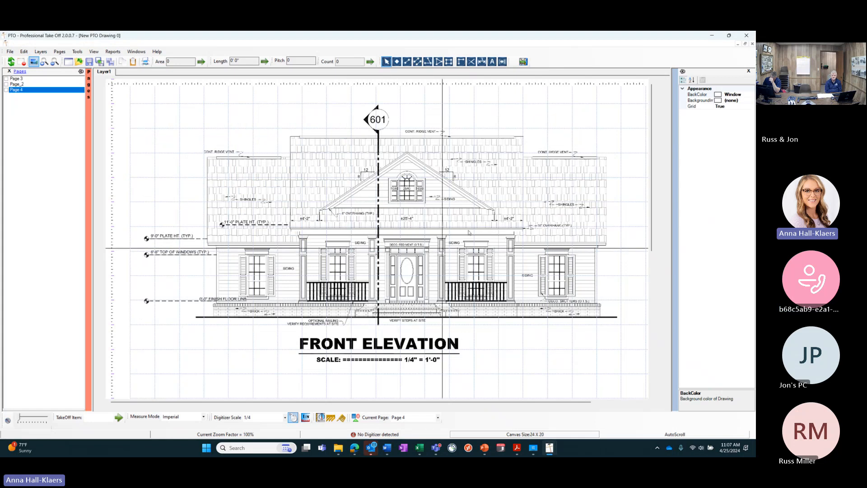
left_click(656, 272)
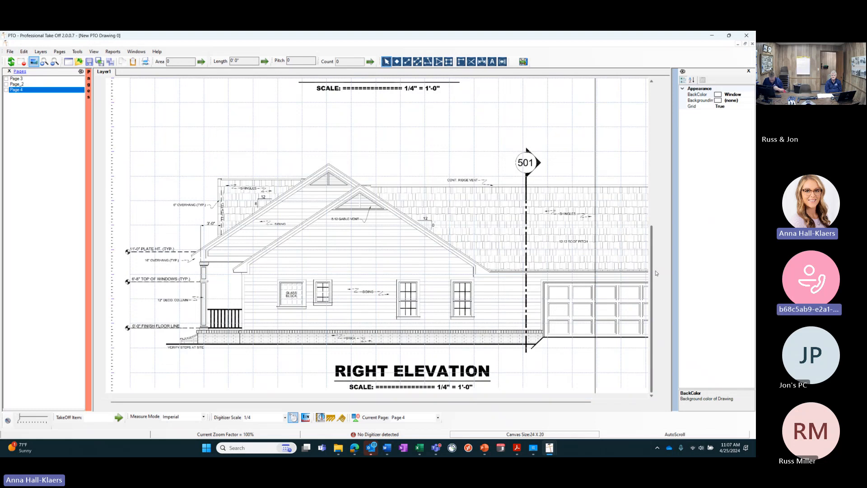
left_click_drag(655, 272, 655, 162)
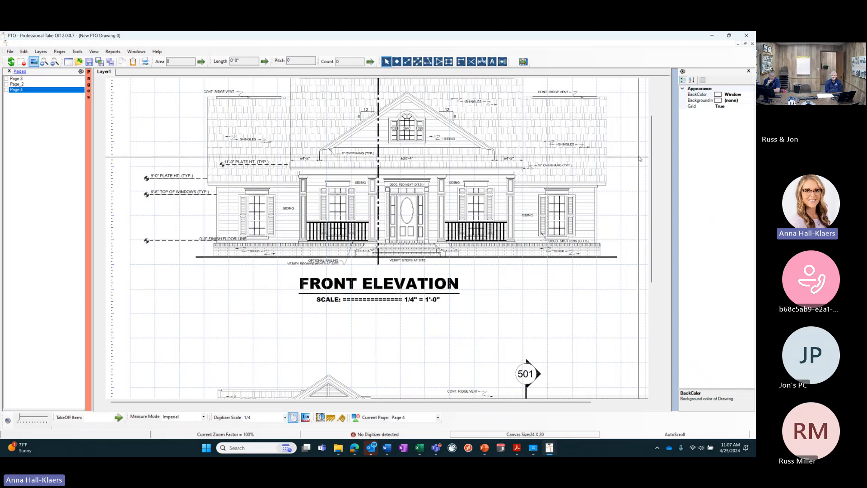
left_click_drag(651, 155, 651, 265)
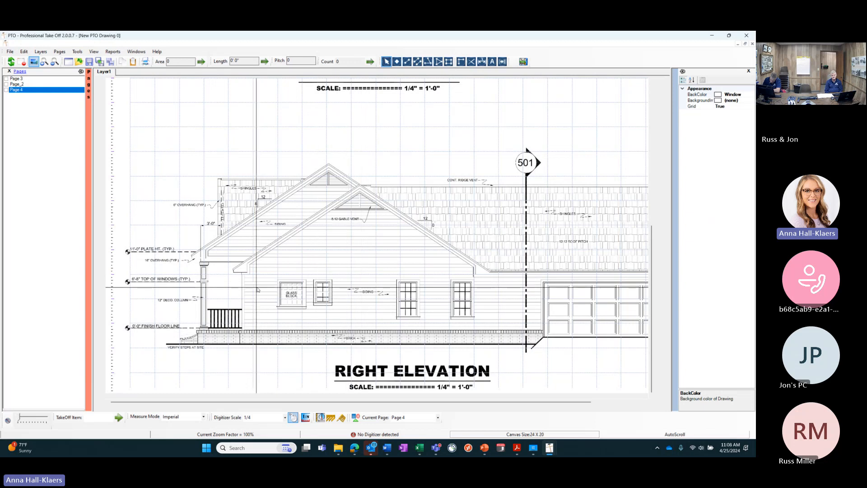
Create another new blank drawing page with the suggested name
left_click(63, 53)
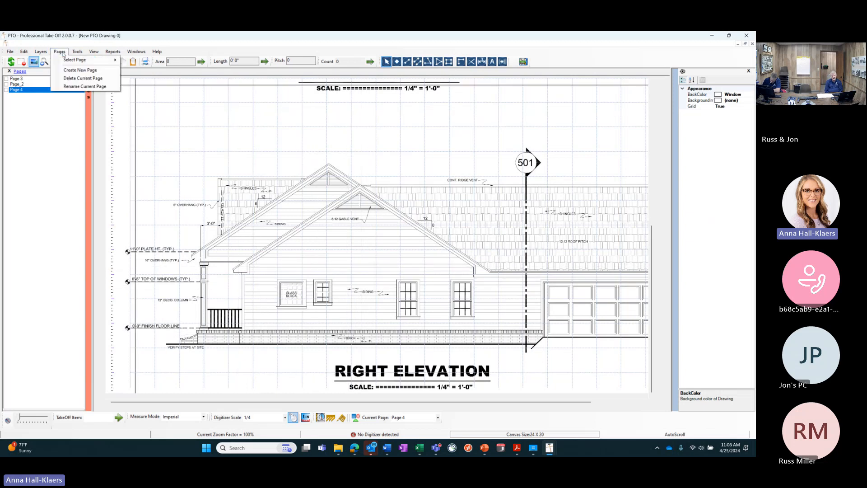
left_click(87, 71)
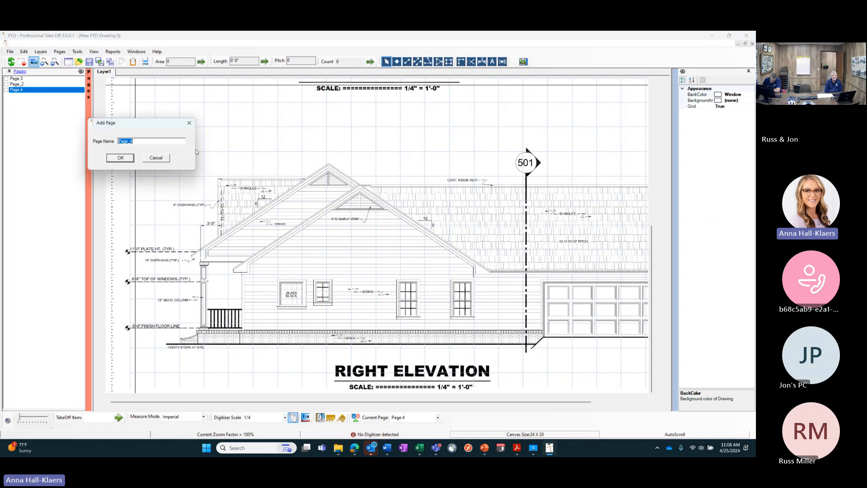
left_click(167, 141)
left_click(121, 158)
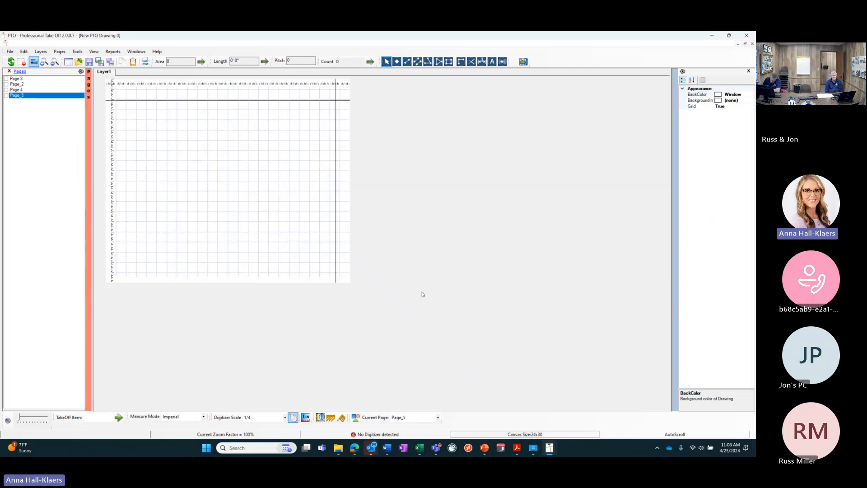
Return to the plan previewer, mark page 7 instead of page 4, and open it in the takeoff window
mouse_move(549, 448)
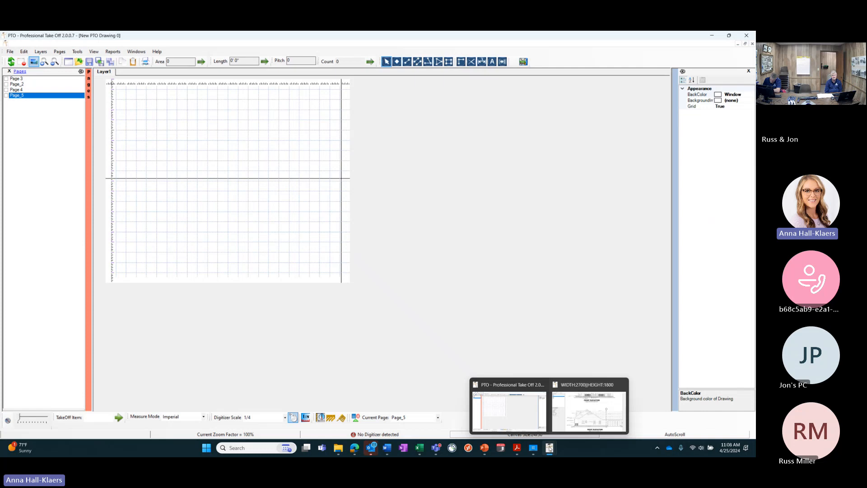
left_click(579, 423)
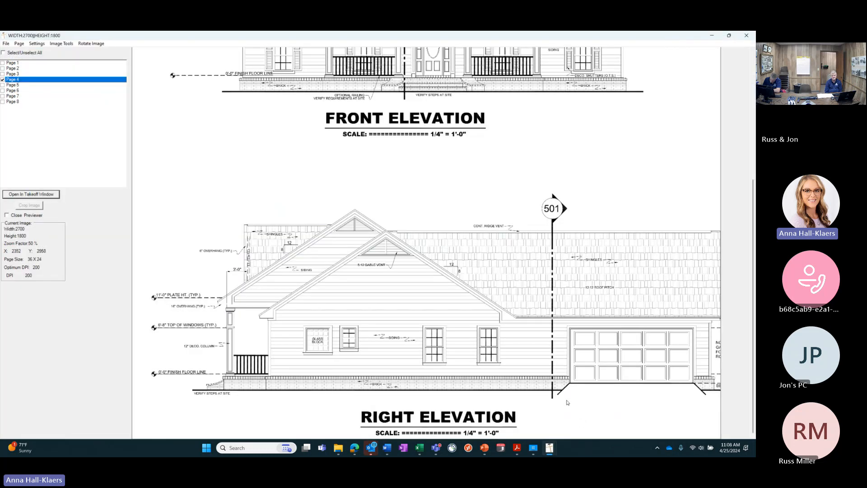
left_click(20, 86)
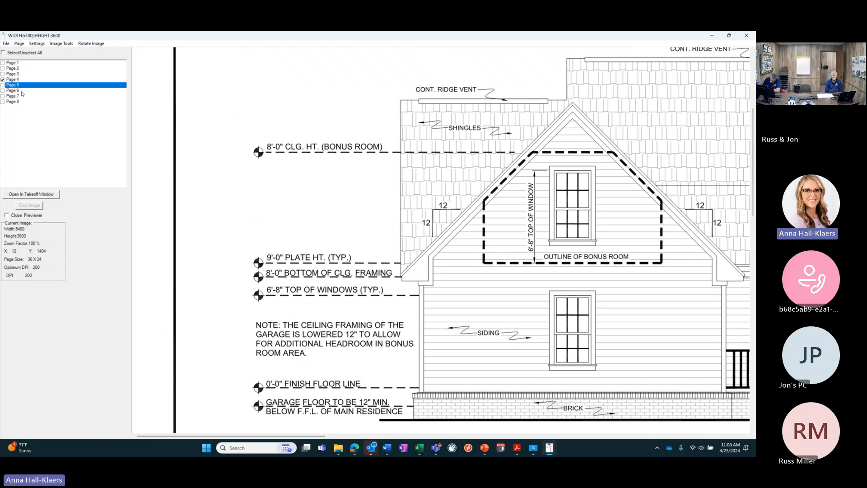
left_click(21, 91)
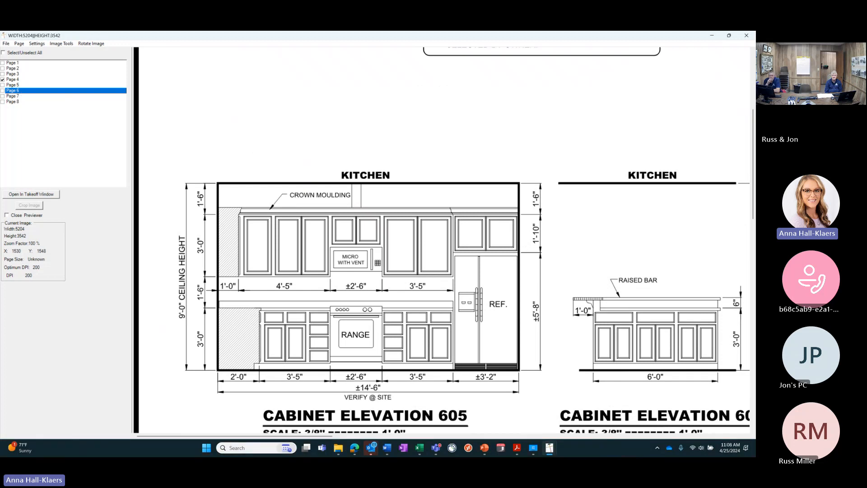
key("alt+Tab")
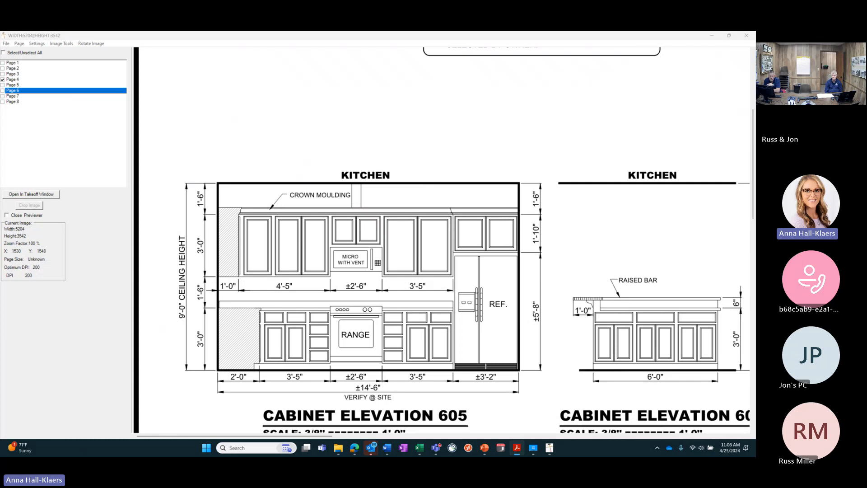
left_click(12, 96)
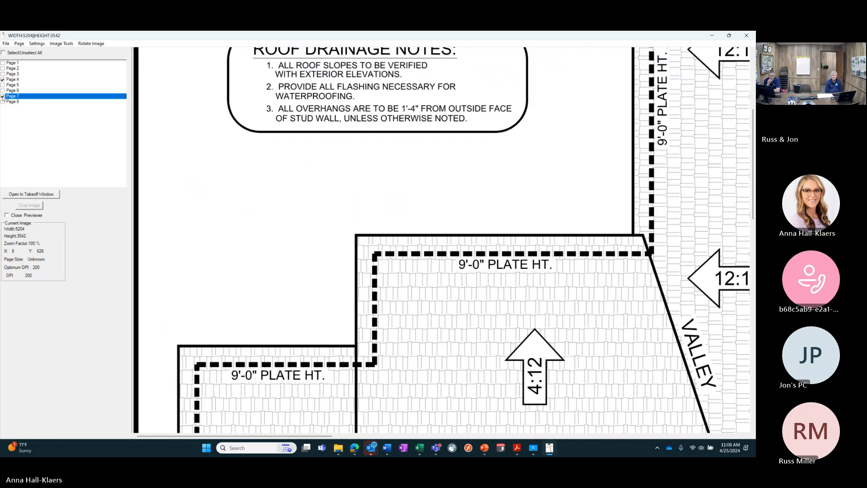
left_click(3, 80)
left_click(3, 80)
left_click(17, 97)
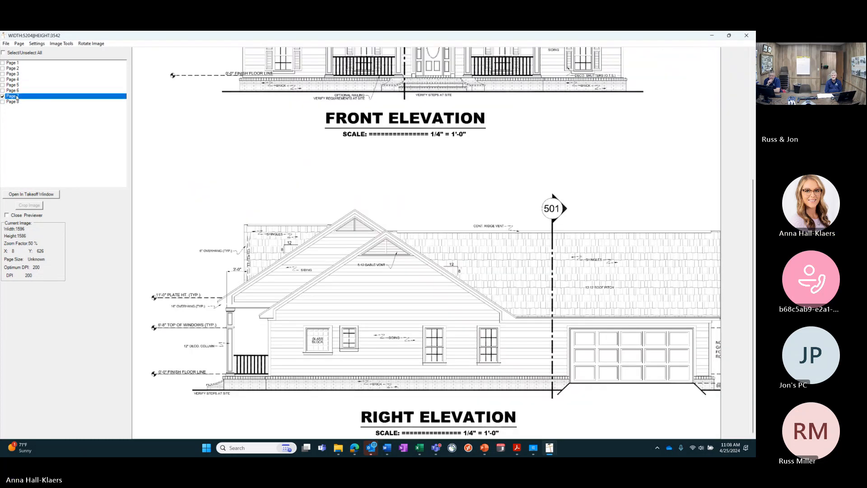
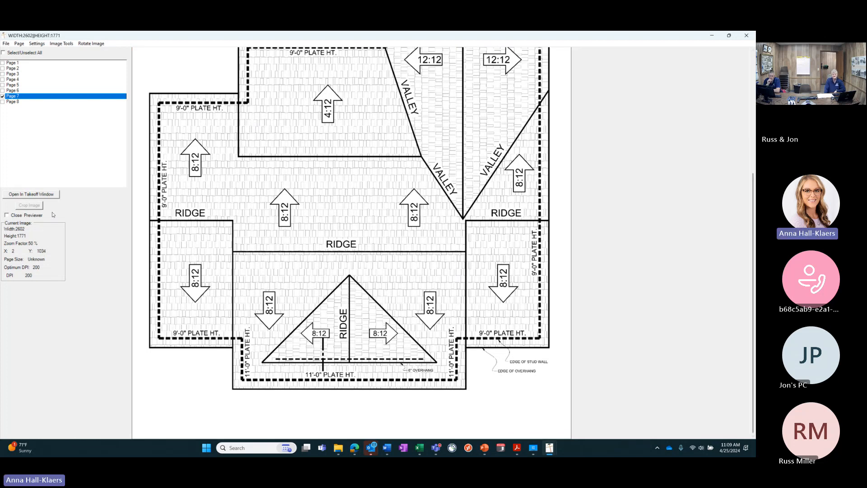
left_click(36, 195)
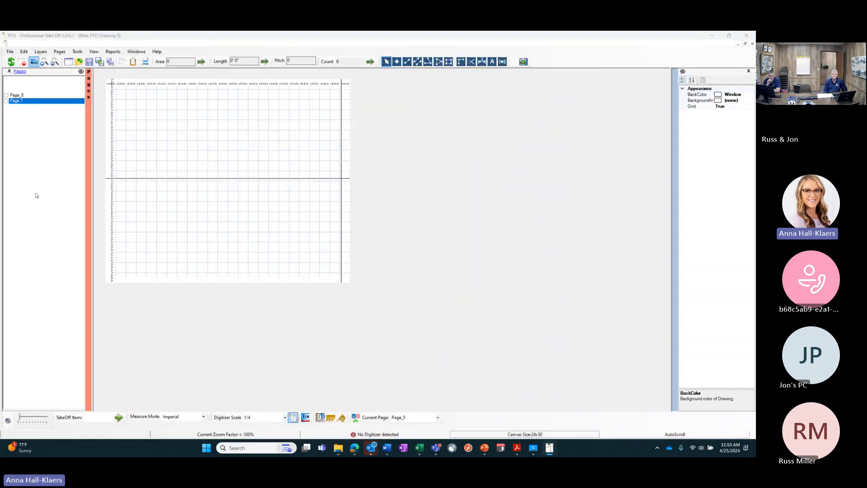
scroll(454, 231, "down", 1)
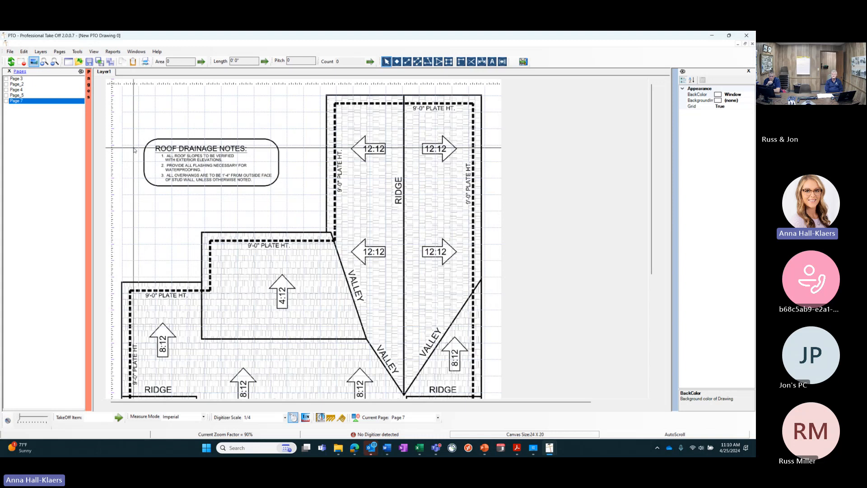
Delete the blank drawing pages Page_5 and Page_2
left_click(19, 96)
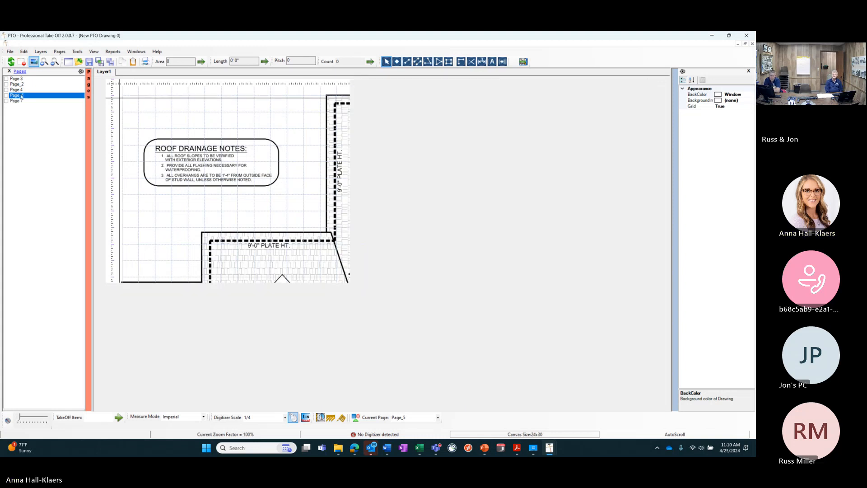
right_click(21, 96)
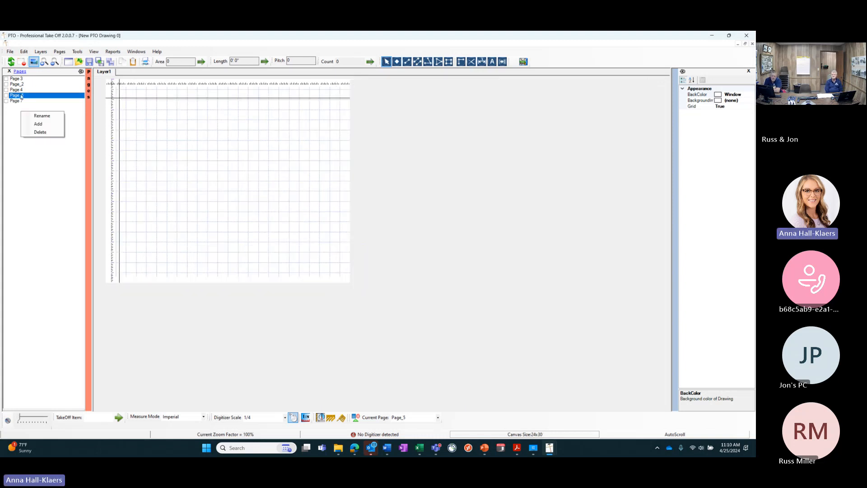
left_click(40, 132)
left_click(382, 267)
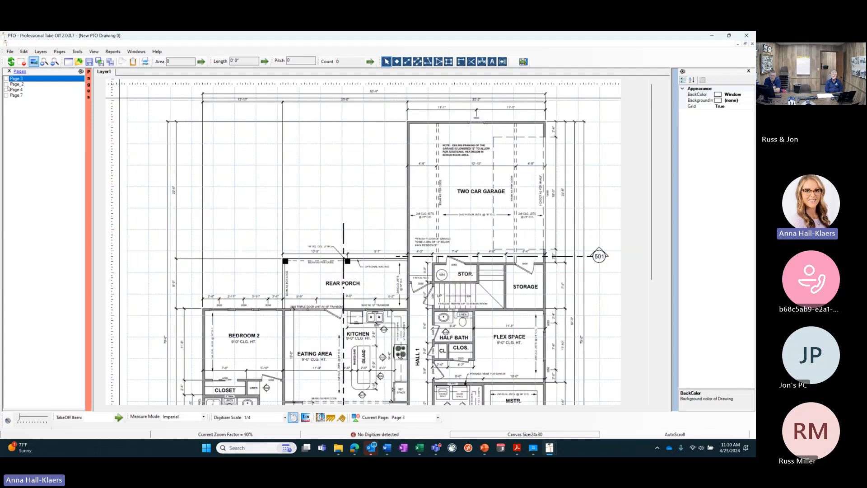
left_click(18, 84)
right_click(20, 85)
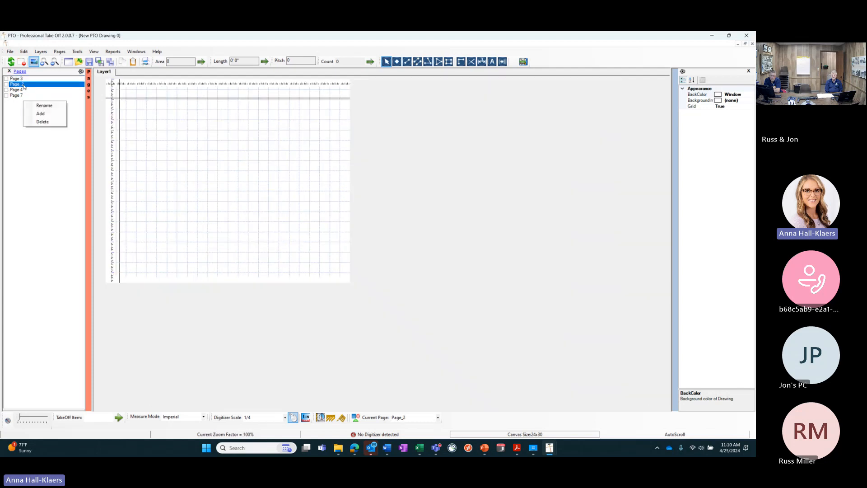
left_click(42, 122)
left_click(383, 263)
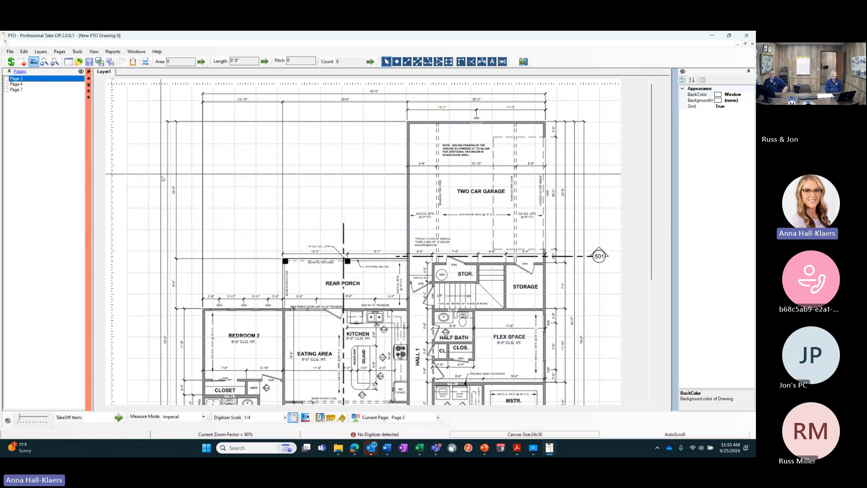
Look through the remaining takeoff pages, Page 4 and Page 7
left_click(20, 84)
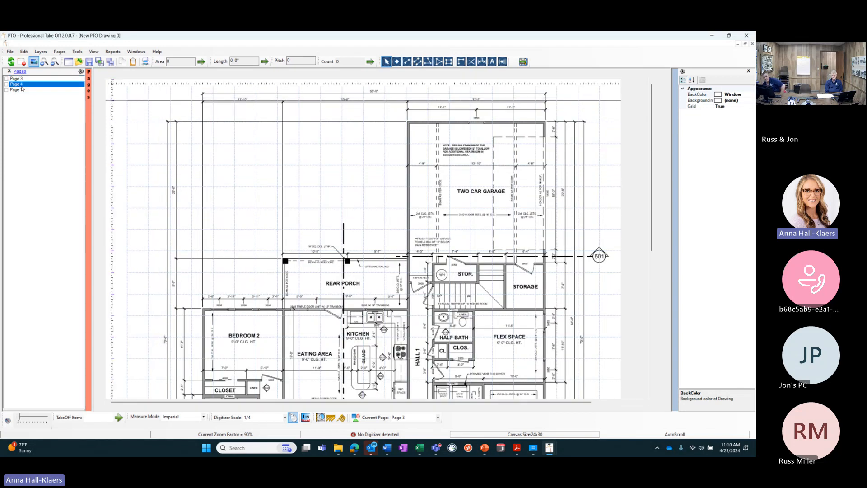
left_click(22, 90)
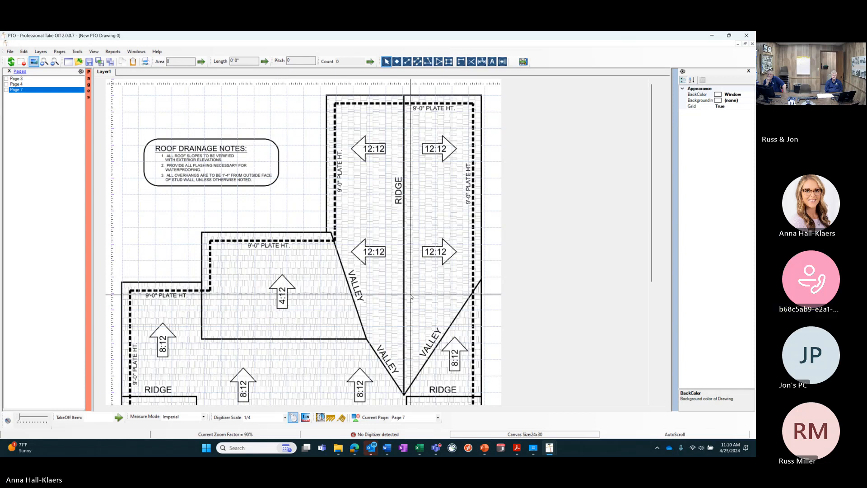
mouse_move(534, 447)
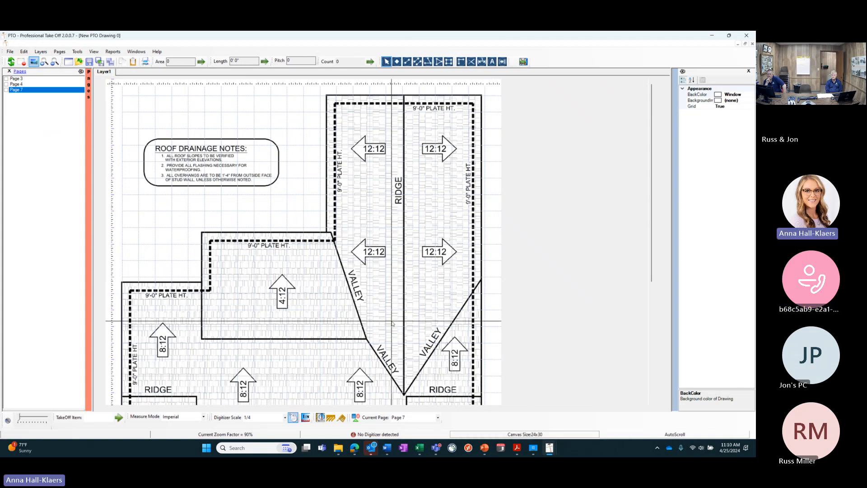
Switch to the Page 3 floor plan and turn off its grid
left_click(17, 79)
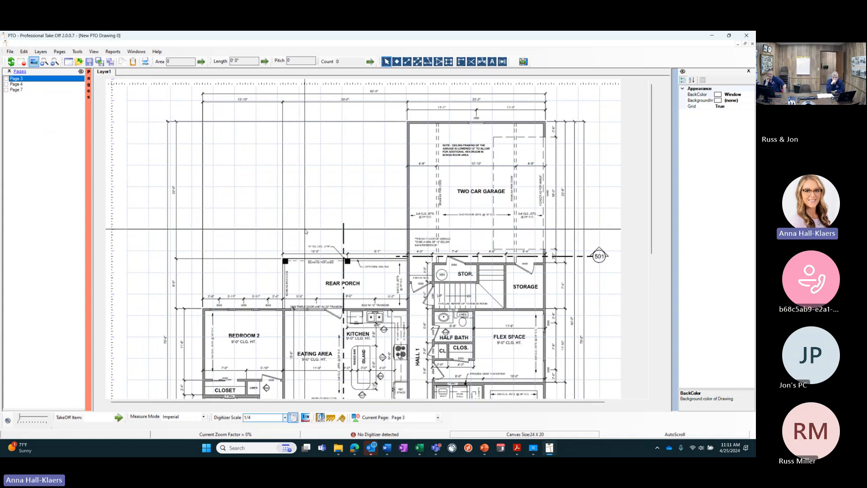
scroll(306, 231, "up", 1)
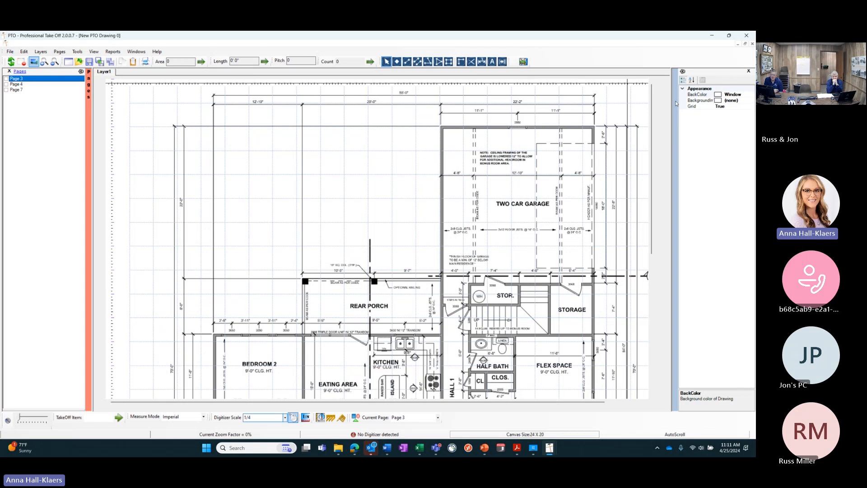
left_click(741, 108)
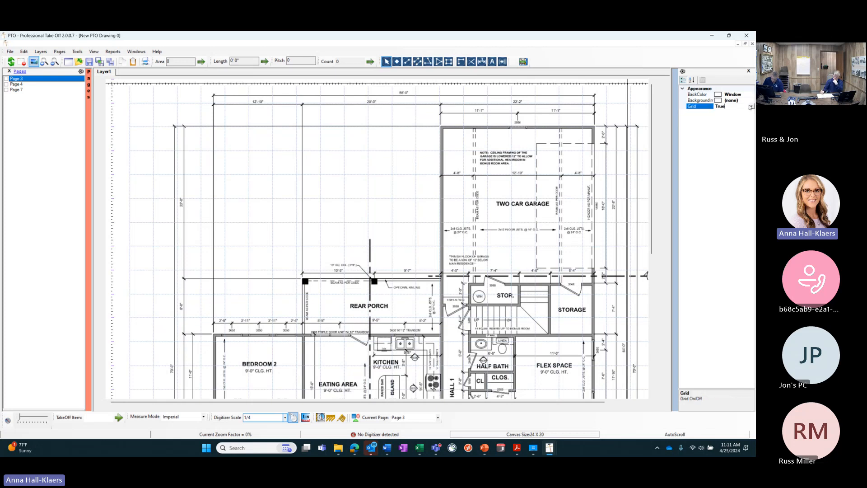
left_click(752, 106)
left_click(730, 119)
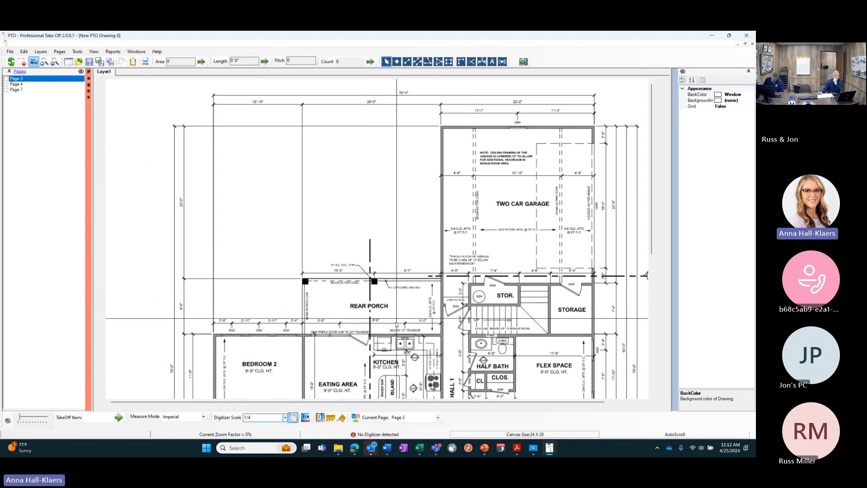
Set a custom scale for Page 3 by picking both ends of the 20'-0" dimension above the rear porch and entering 20 feet
left_click(306, 418)
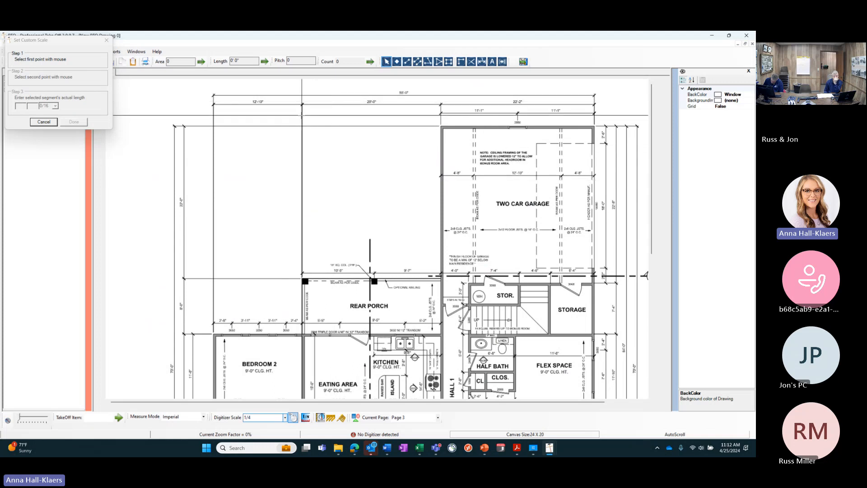
left_click(301, 116)
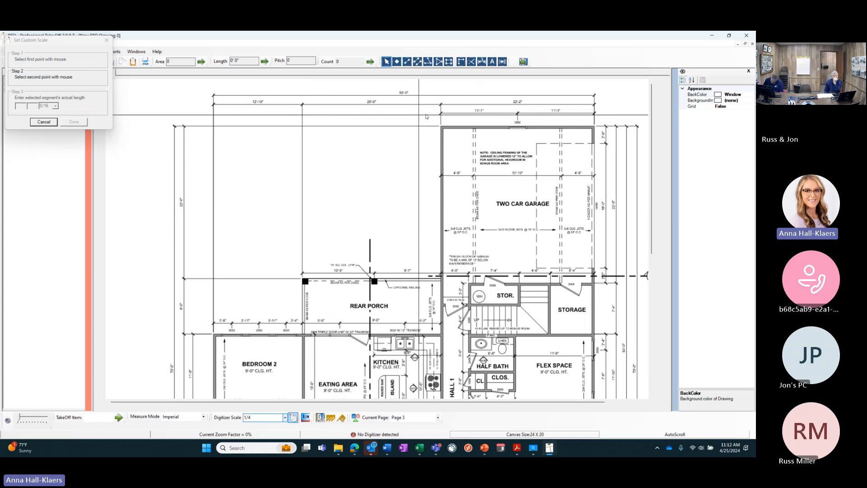
left_click(441, 116)
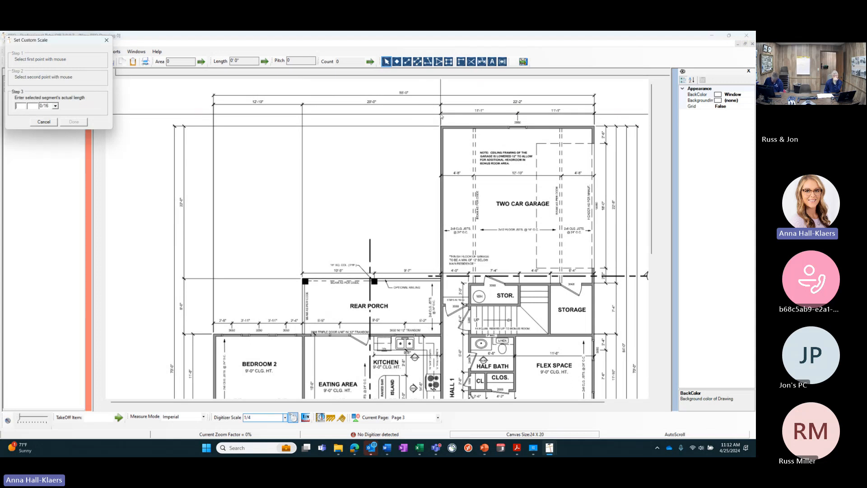
left_click(19, 105)
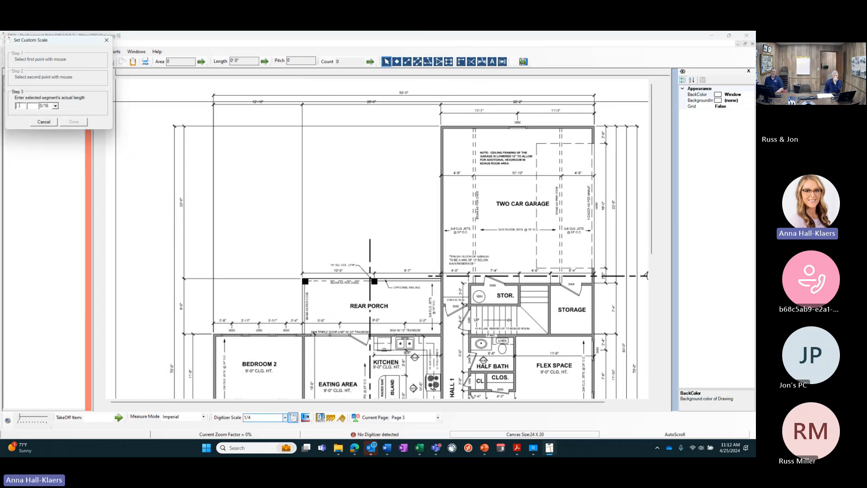
type("20")
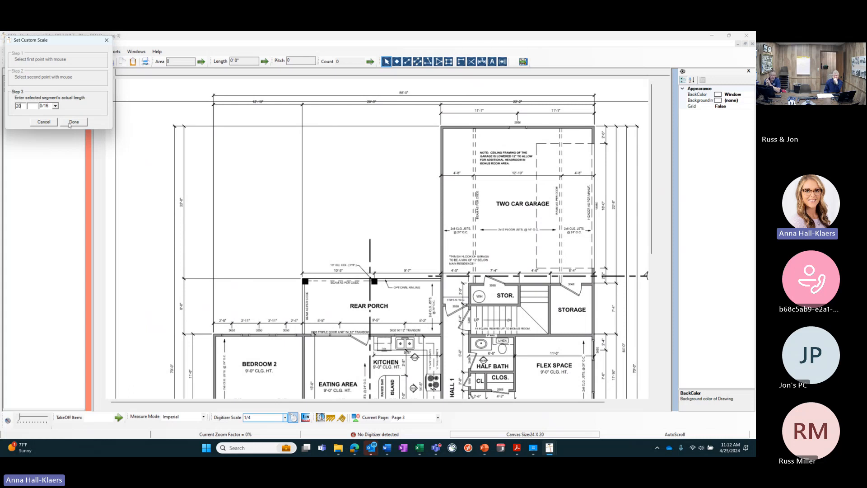
left_click(72, 122)
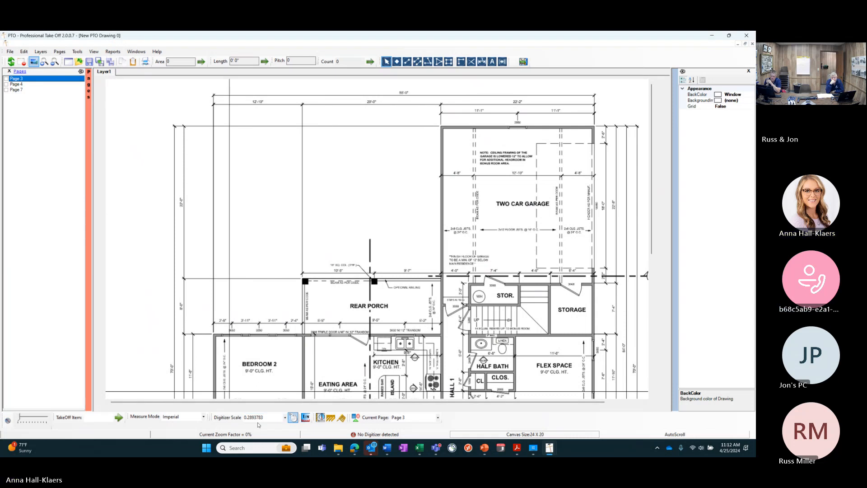
Set a custom scale for the Page 4 front elevation by picking the 0'-0" finish floor line and 9'-0" plate height and entering 9 feet
left_click(18, 85)
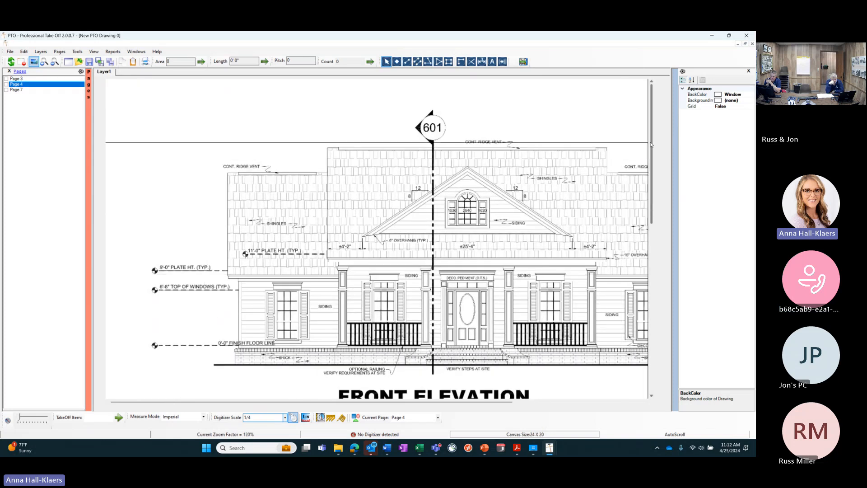
scroll(301, 271, "down", 2)
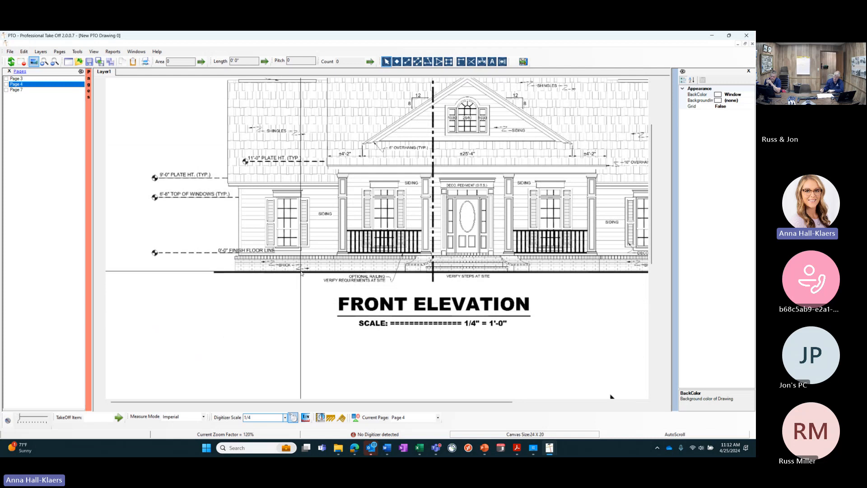
left_click(306, 418)
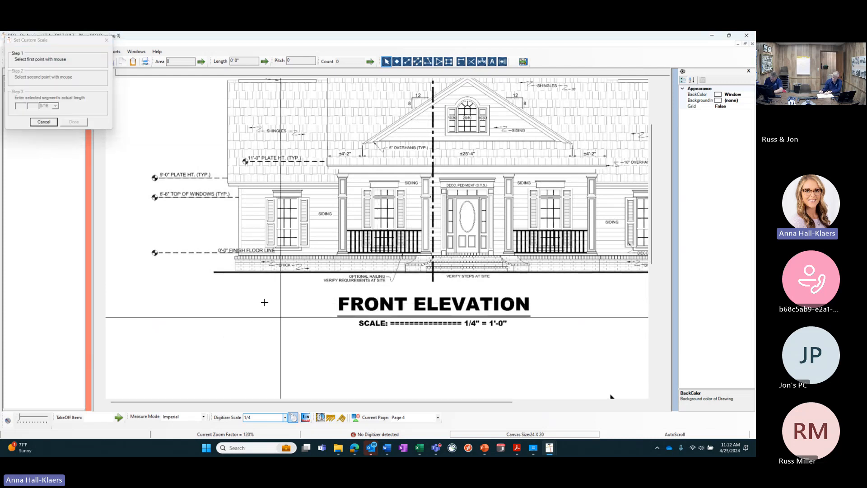
left_click(190, 252)
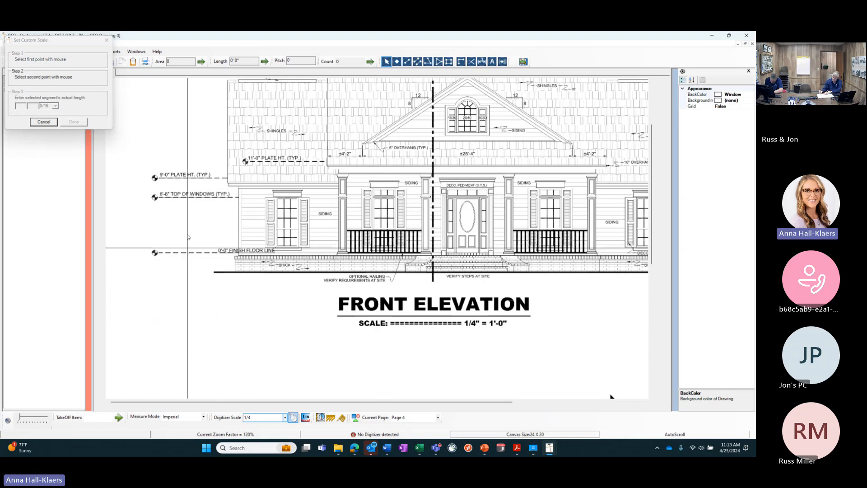
left_click(189, 177)
type("9")
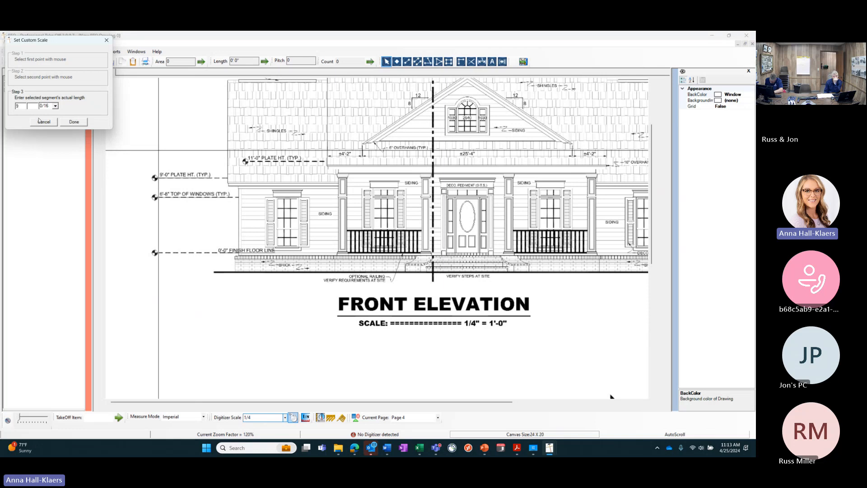
left_click(74, 122)
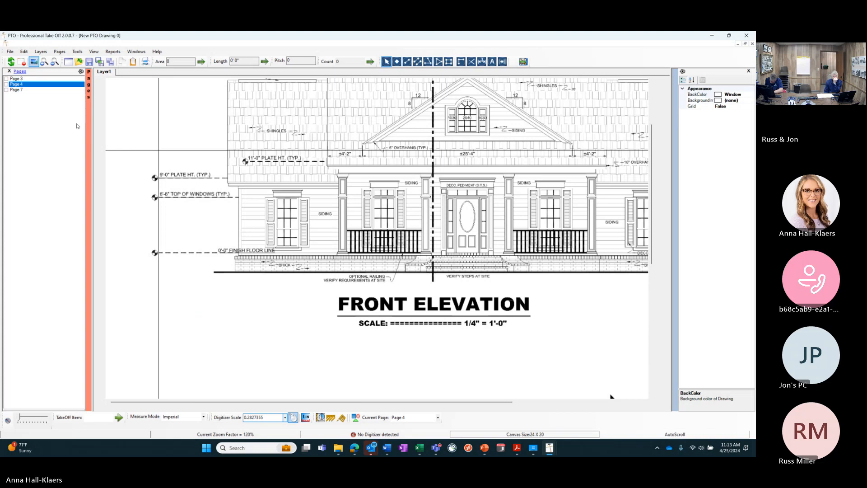
Set a custom scale for the Page 7 roof plan by picking both dashed plate lines across the 12:12 wing and entering 22 feet
left_click(19, 89)
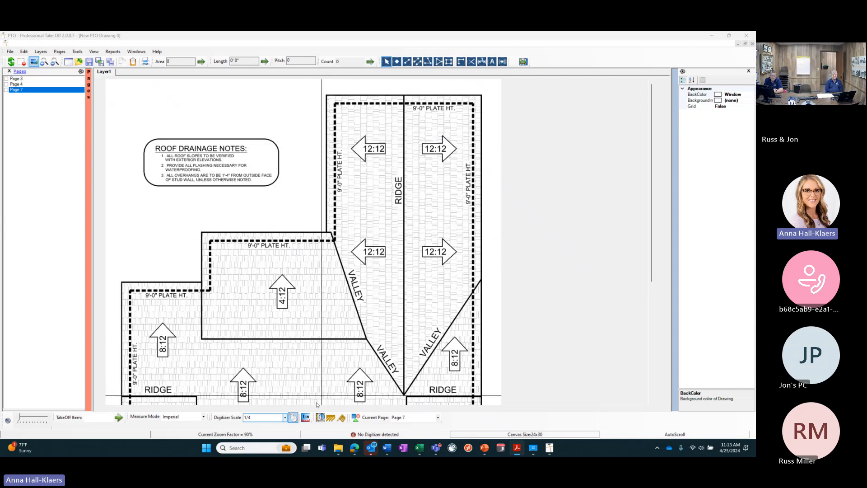
left_click(305, 418)
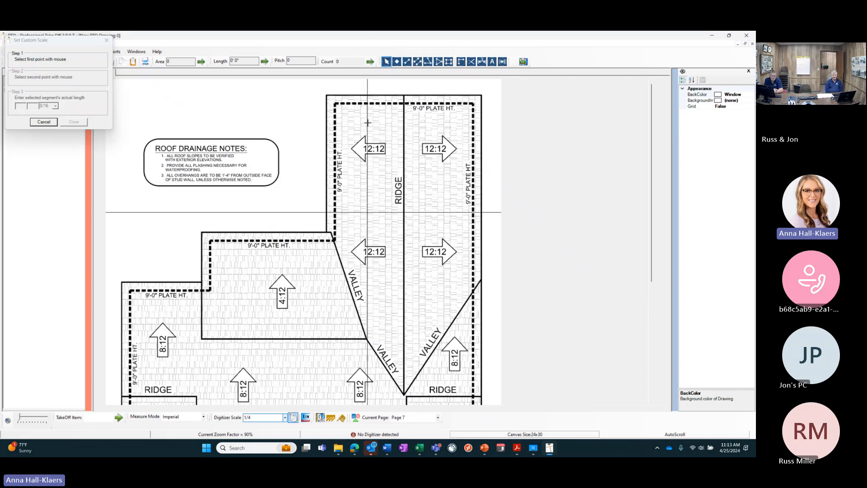
left_click(333, 117)
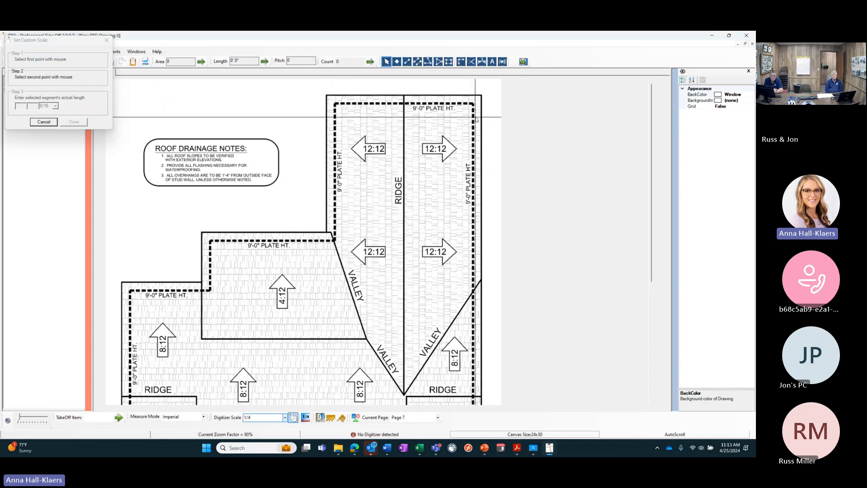
left_click(474, 118)
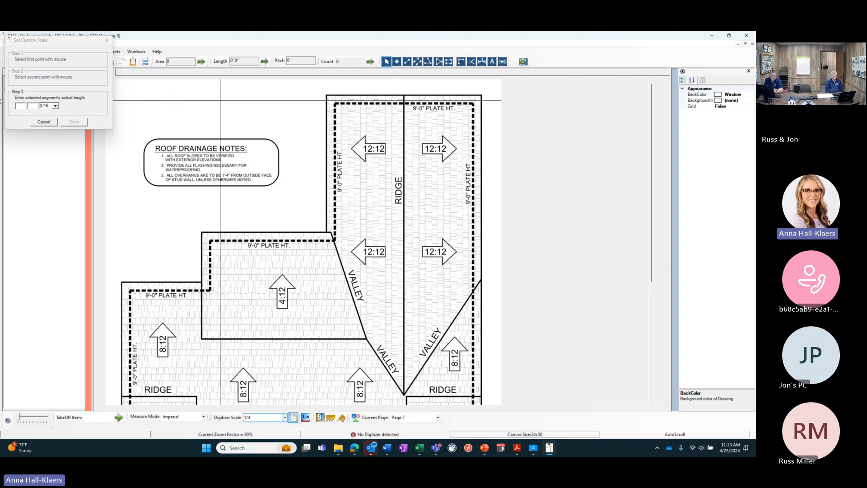
type("22")
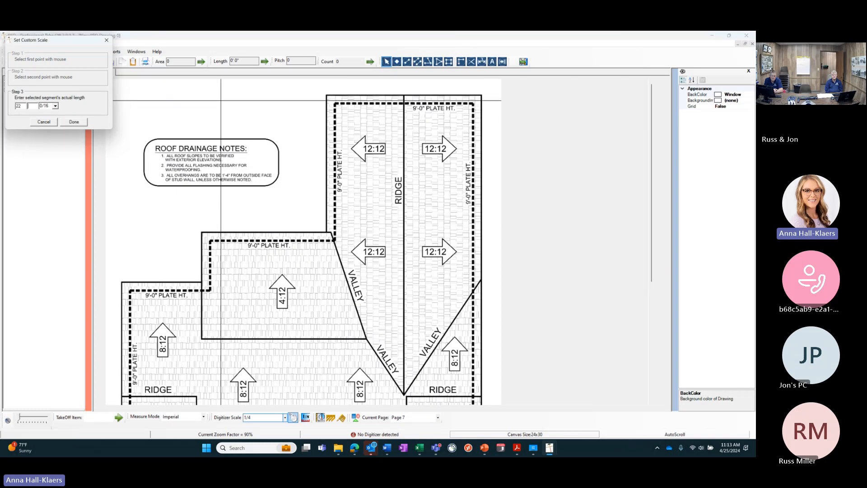
left_click(74, 122)
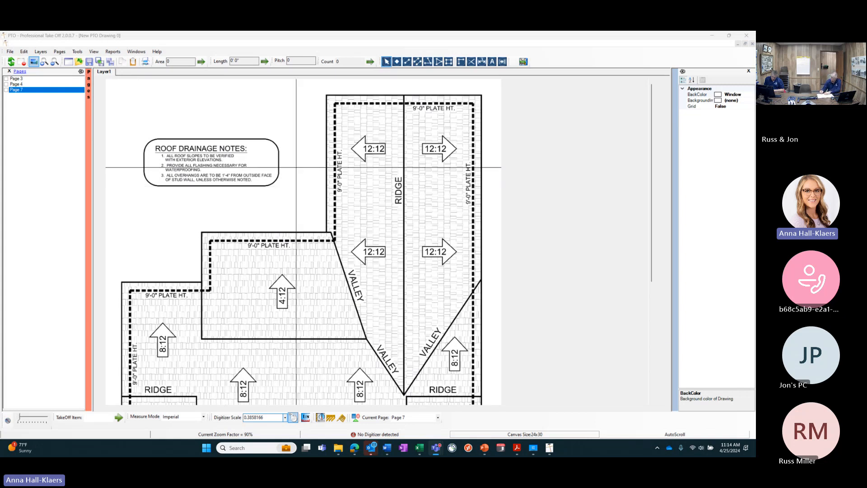
key("alt+Tab")
key("alt+Tab")
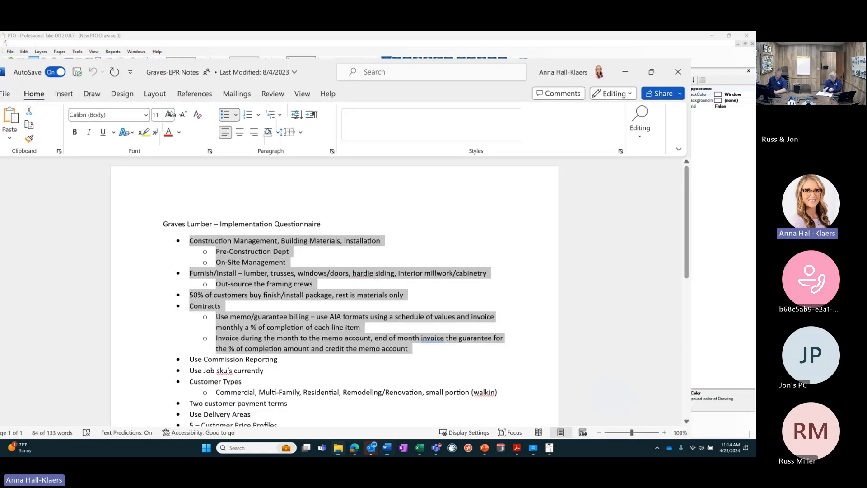
left_click_drag(558, 70, 755, 133)
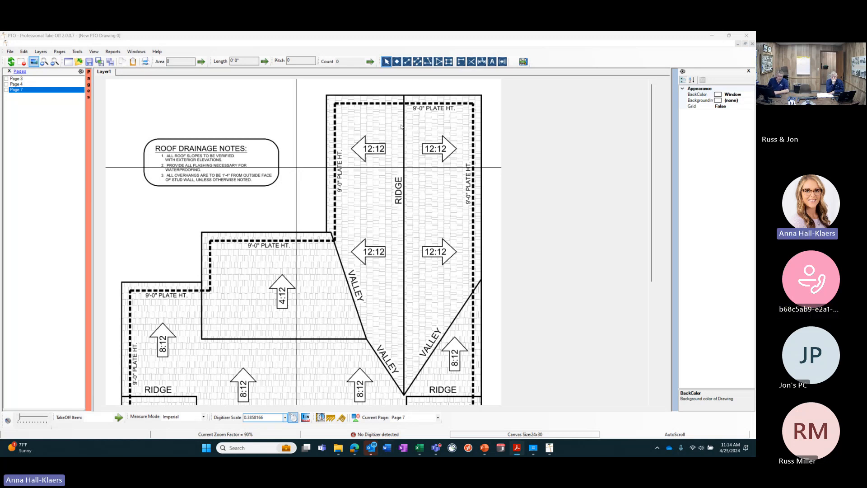
Switch to the Page 3 floor plan and look over its full layout
left_click(70, 79)
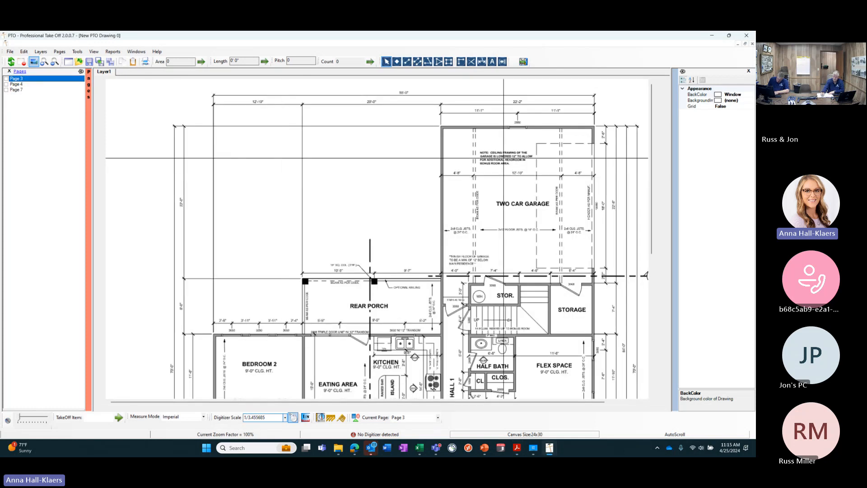
left_click(518, 448)
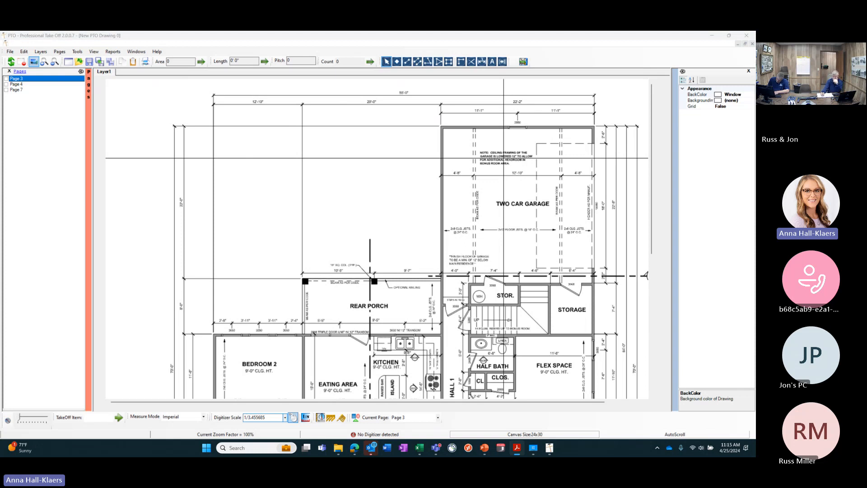
left_click_drag(492, 406, 531, 405)
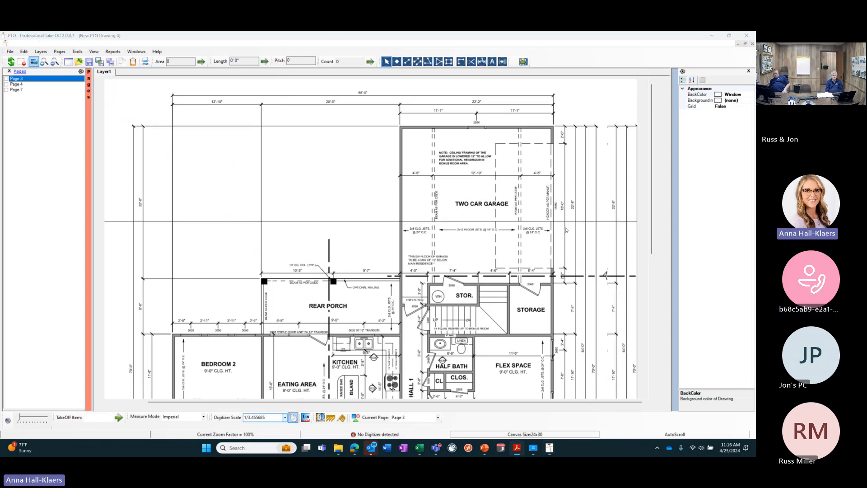
left_click(460, 234)
scroll(373, 252, "down", 4)
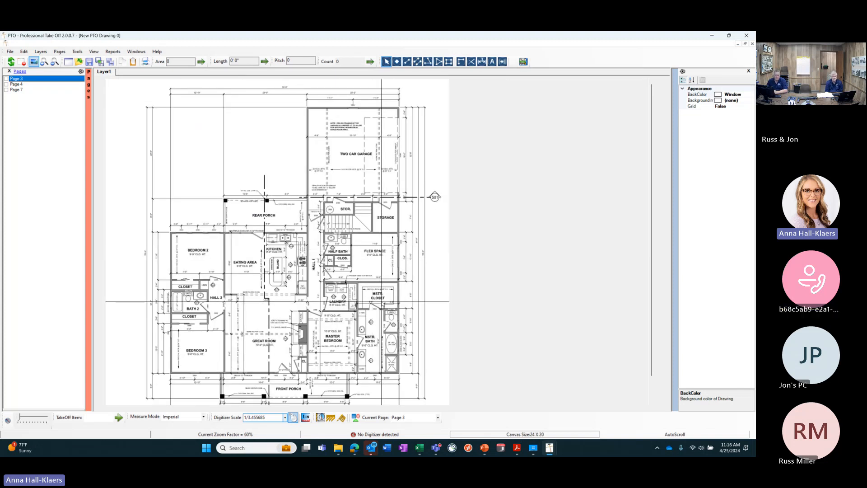
scroll(353, 310, "down", 1)
scroll(353, 311, "up", 2)
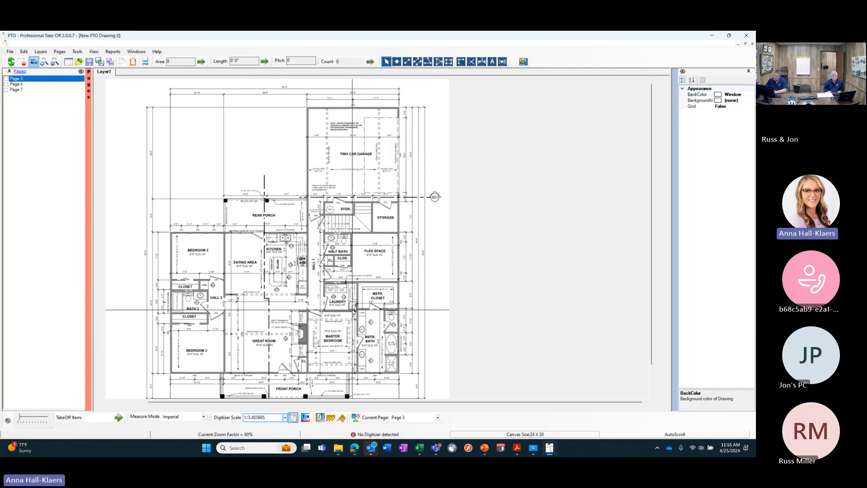
scroll(354, 311, "down", 1)
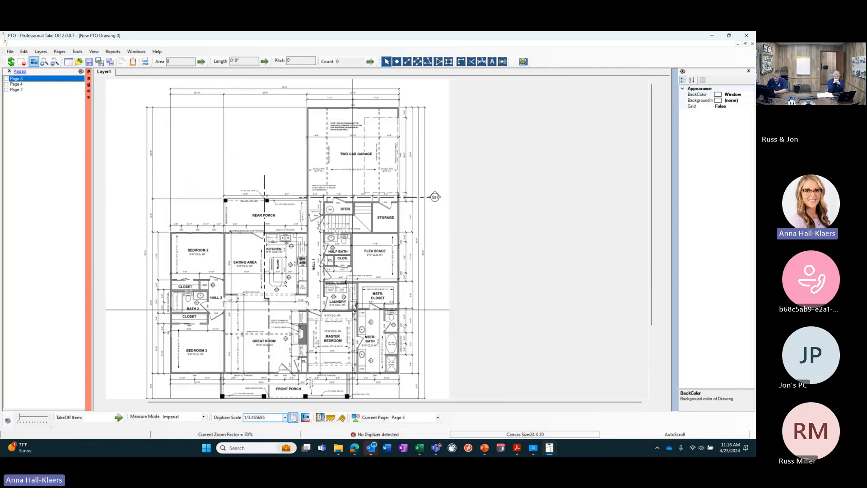
scroll(332, 263, "up", 3)
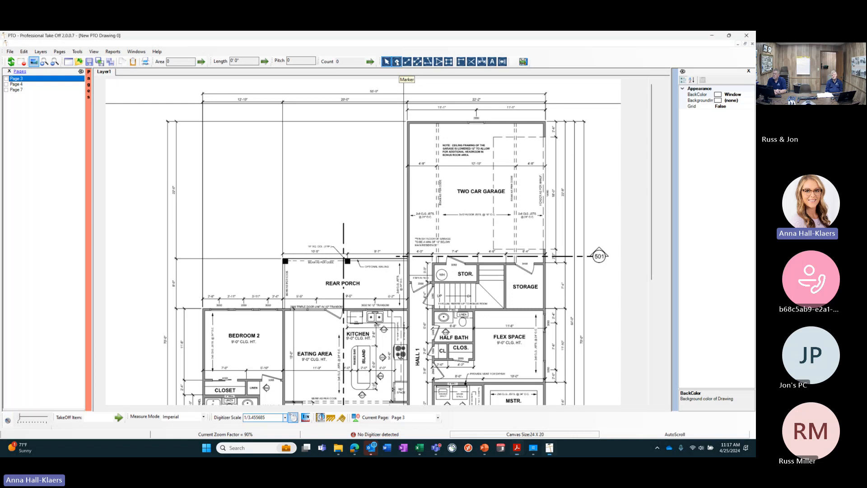
Place a row of four markers in the open area above the rear porch with the Marker tool
left_click(397, 63)
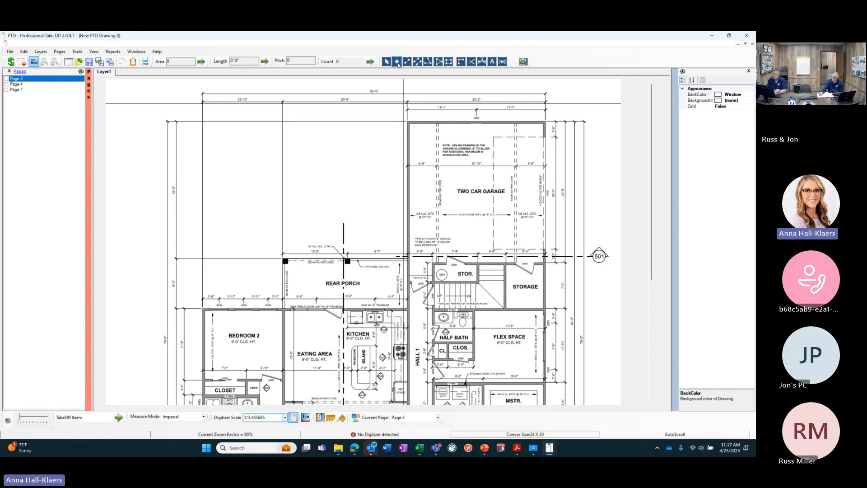
left_click(397, 62)
left_click(378, 169)
left_click(358, 168)
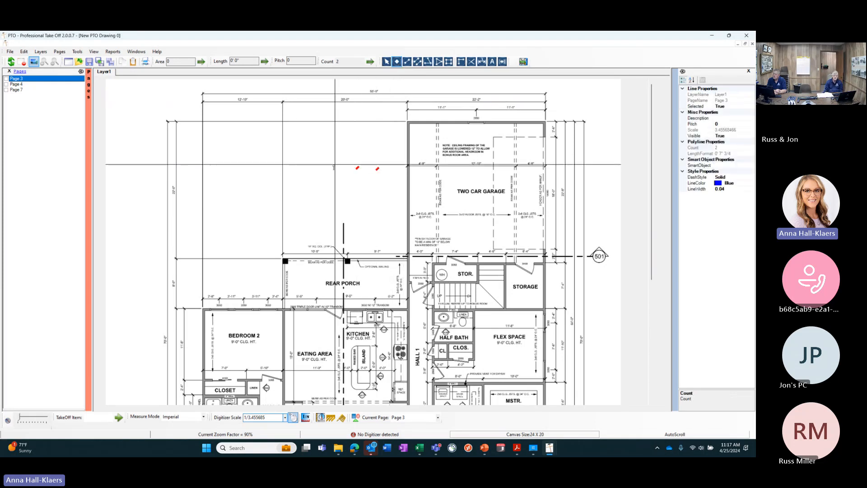
left_click(334, 164)
left_click(322, 164)
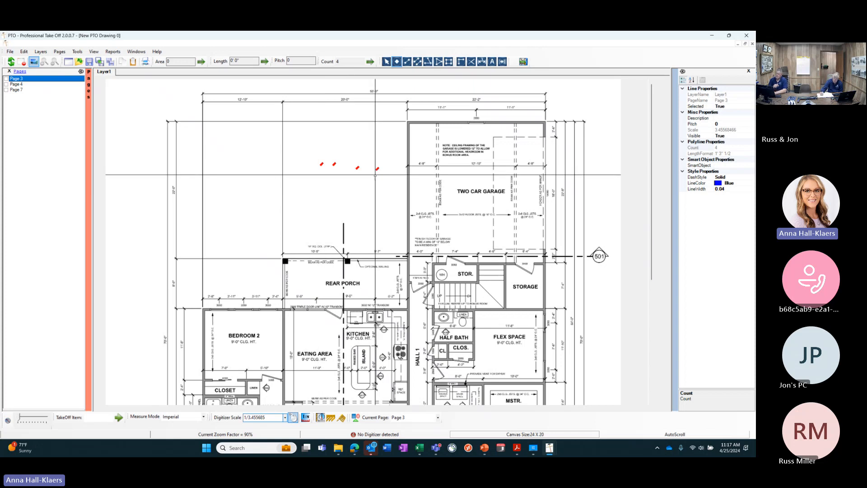
key("Escape")
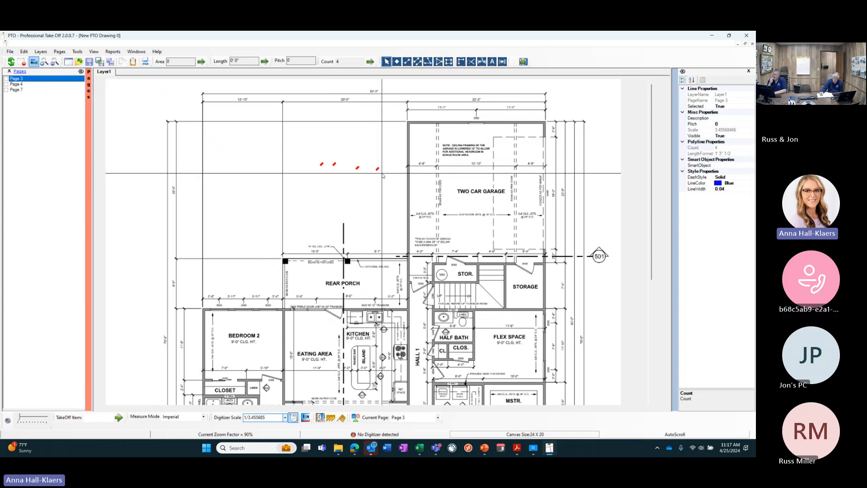
Delete the set of four markers above the rear porch
right_click(382, 173)
left_click(400, 188)
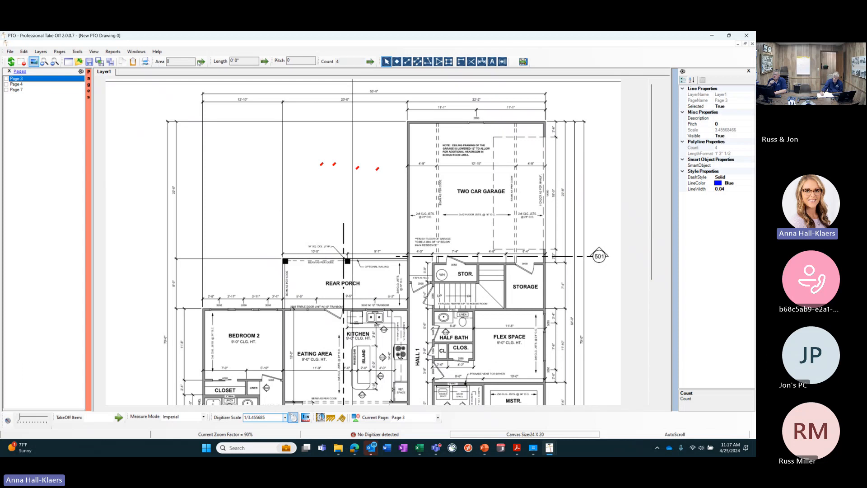
right_click(371, 160)
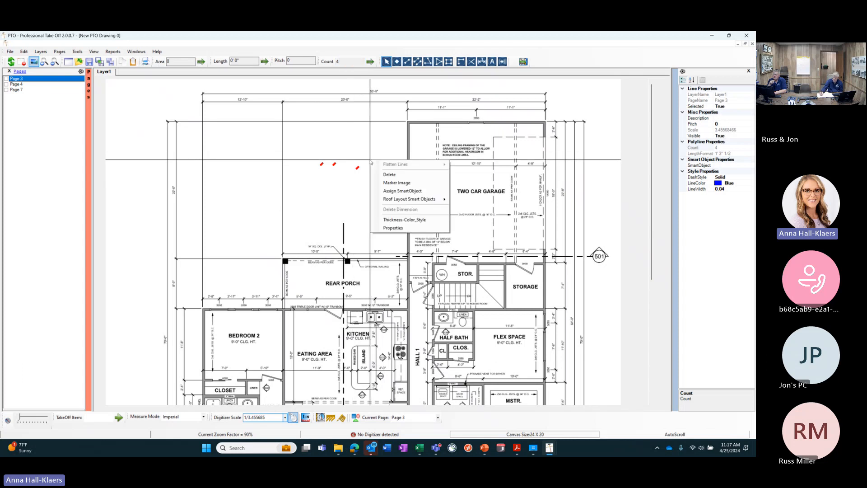
left_click(415, 174)
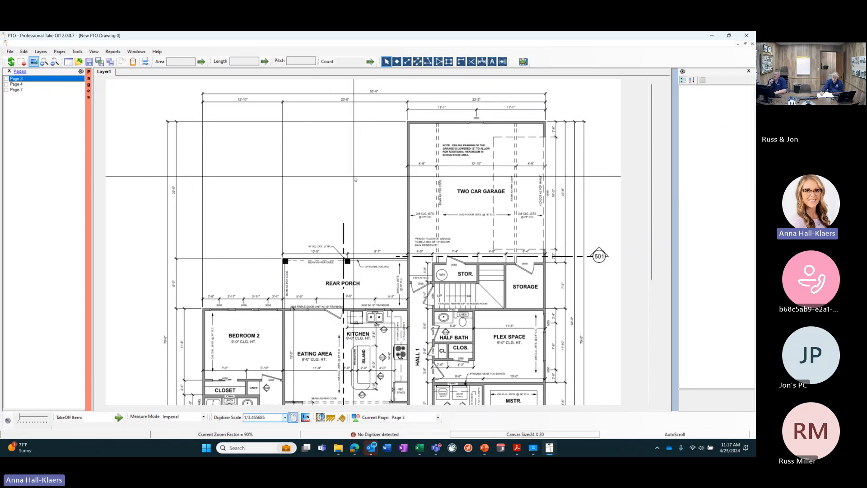
Place another row of four markers above the rear porch, then finish and deselect the set
left_click(397, 62)
left_click(386, 166)
left_click(370, 162)
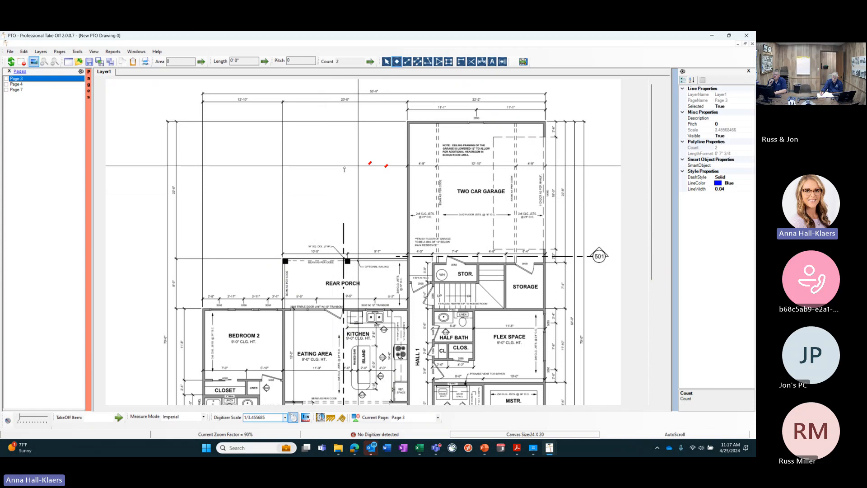
left_click(345, 166)
left_click(311, 164)
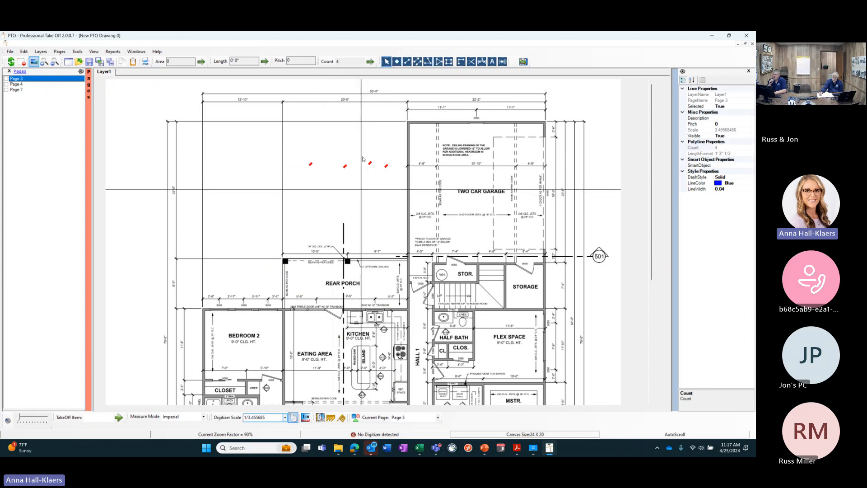
left_click(356, 186)
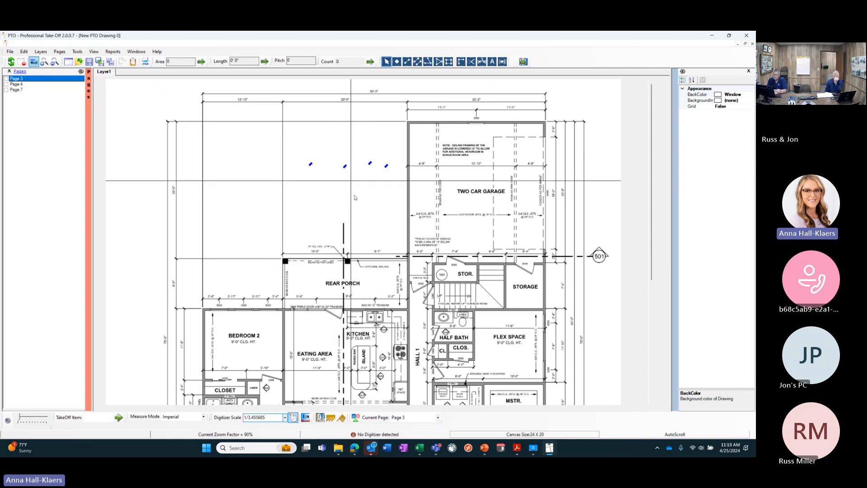
Reselect the whole marker set by one of its markers and delete it
left_click(347, 168)
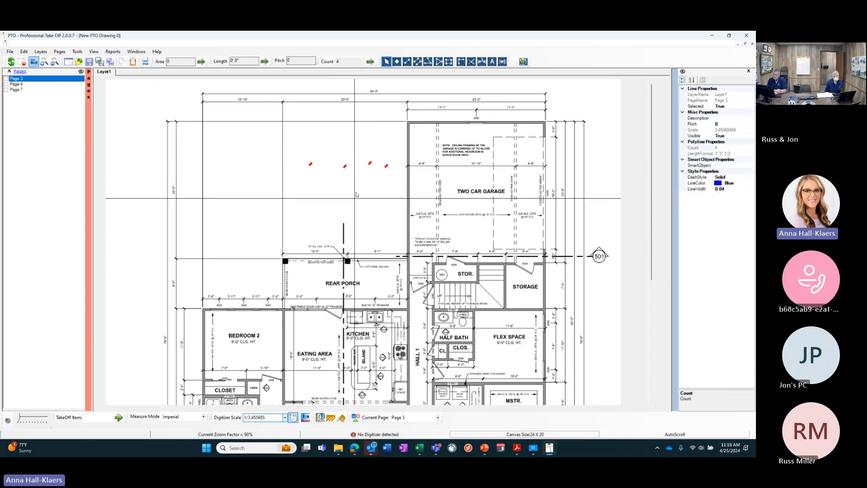
right_click(359, 180)
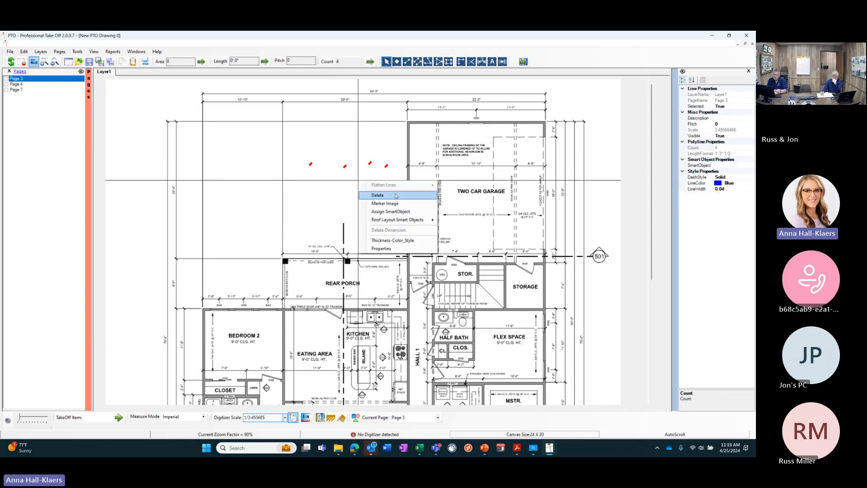
left_click(379, 195)
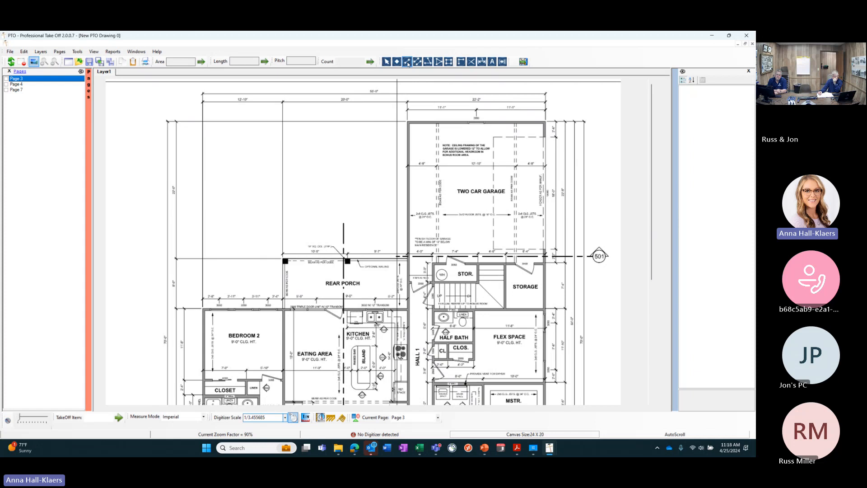
Draw two single lines end to end beneath the 12'-10" and 20'-0" dimensions, about 12' 9" and 20' 3" long
left_click(408, 64)
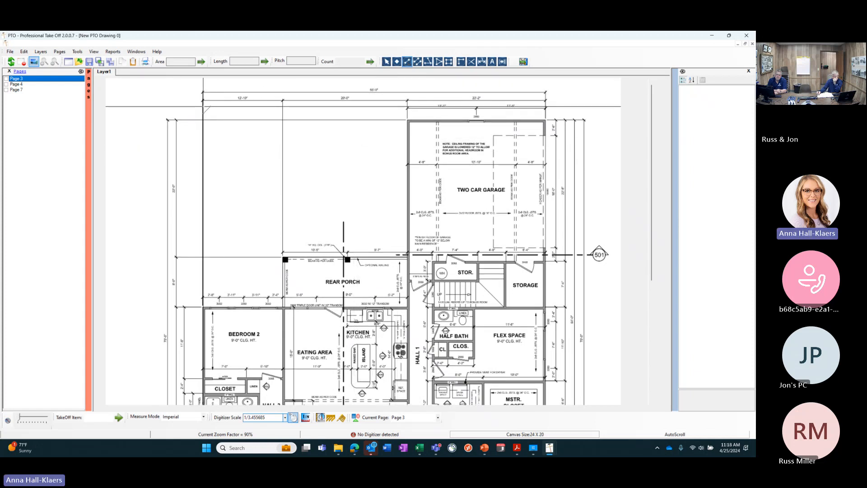
left_click(203, 107)
left_click(283, 107)
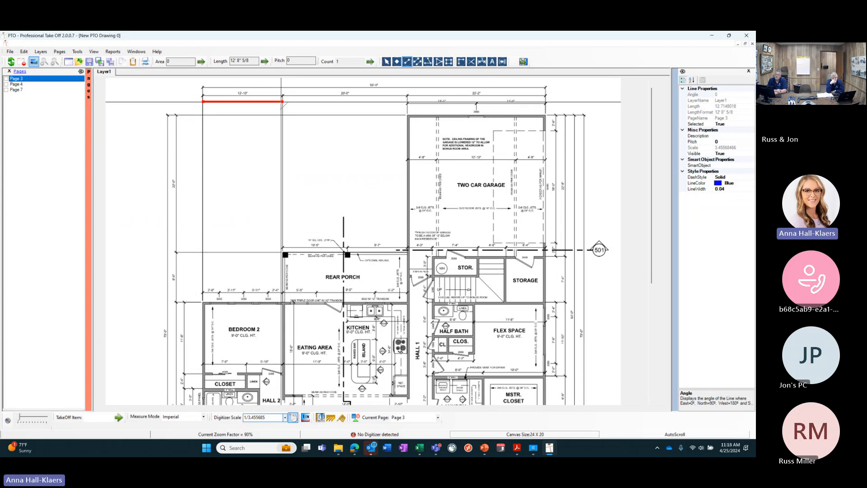
left_click(282, 102)
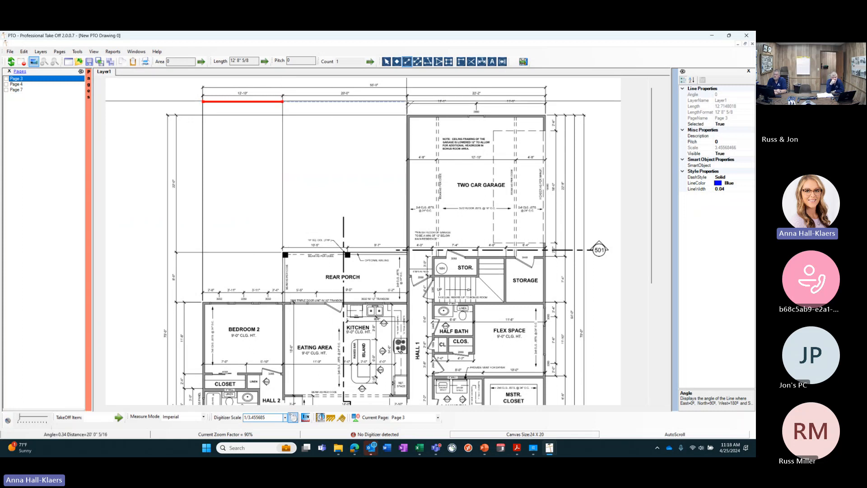
left_click(408, 101)
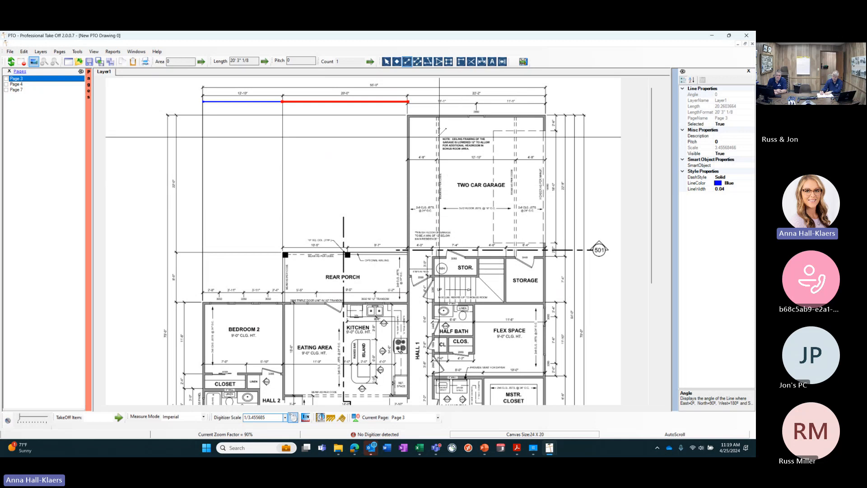
Draw two vertical single lines along the garage's dashed beams, each about 23 feet long, and leave the line tool
left_click(438, 115)
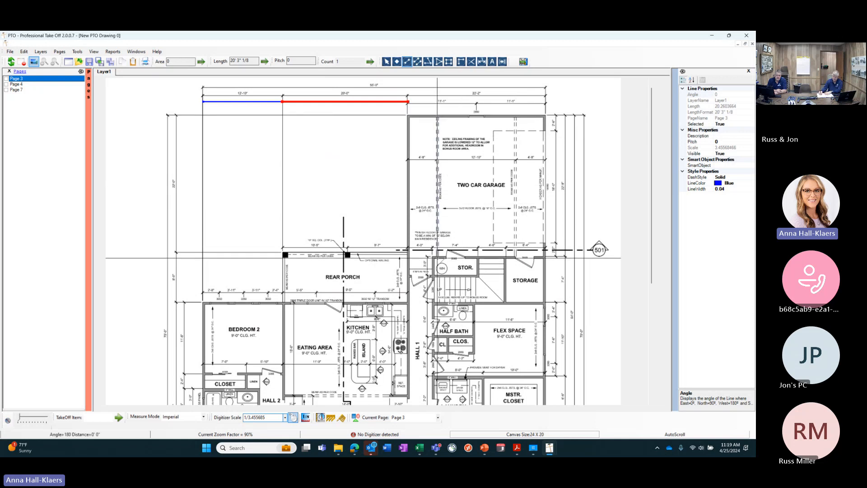
left_click(437, 258)
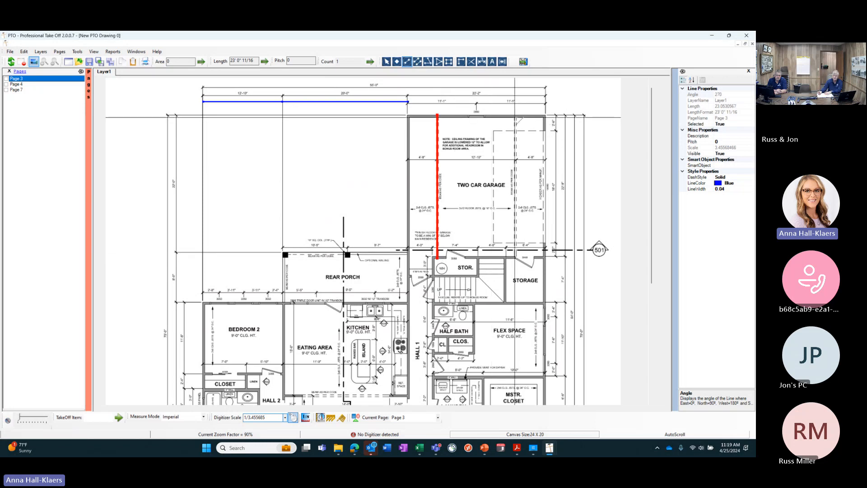
left_click(516, 114)
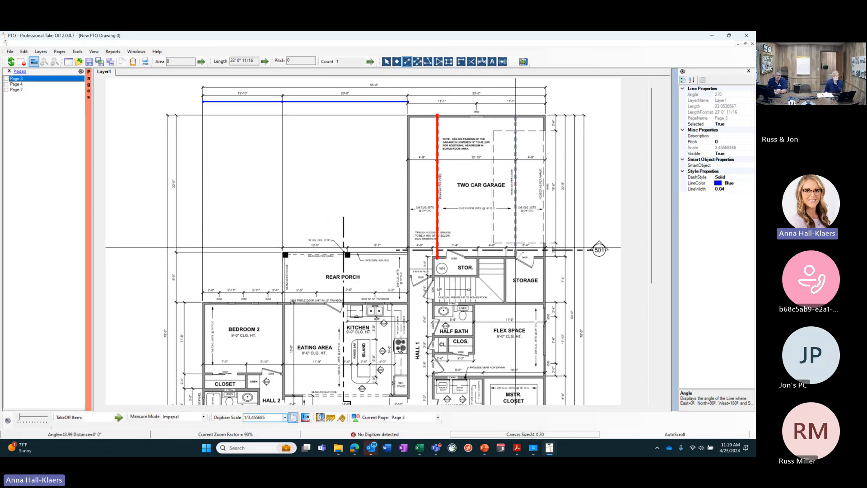
left_click(516, 259)
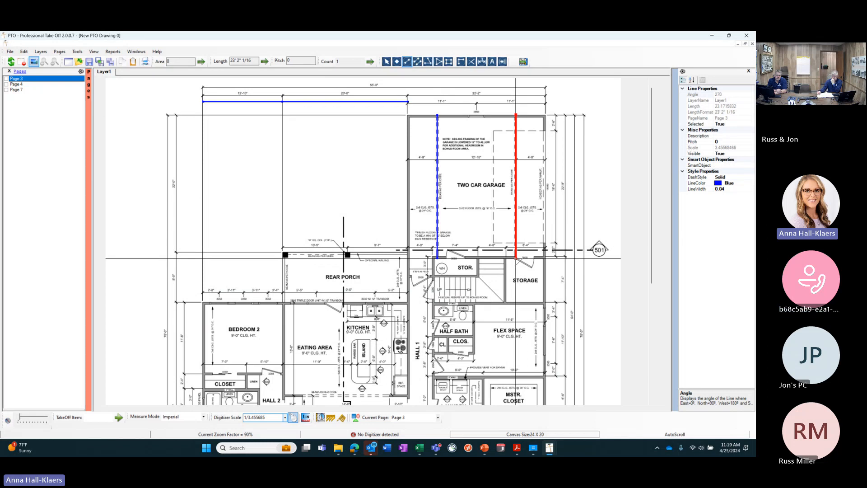
key("Escape")
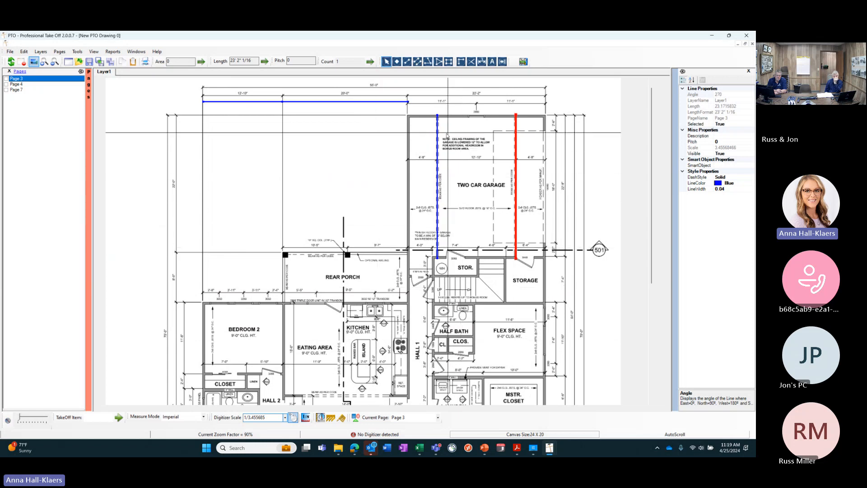
Add the other three lines to the selection and delete all four single lines together
left_click(437, 140, "ctrl")
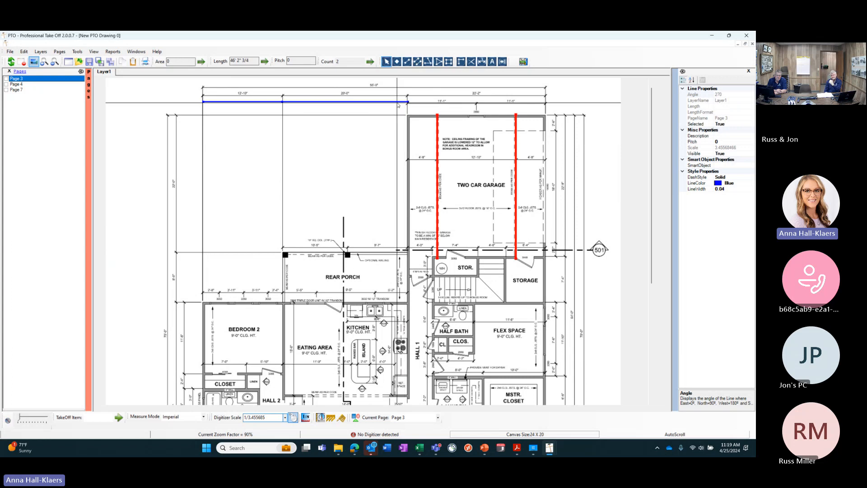
left_click(276, 102, "ctrl")
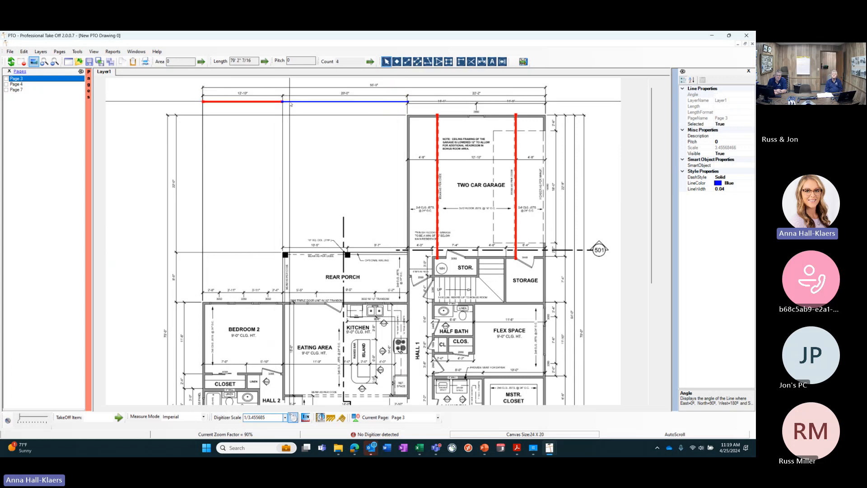
left_click(289, 102, "ctrl")
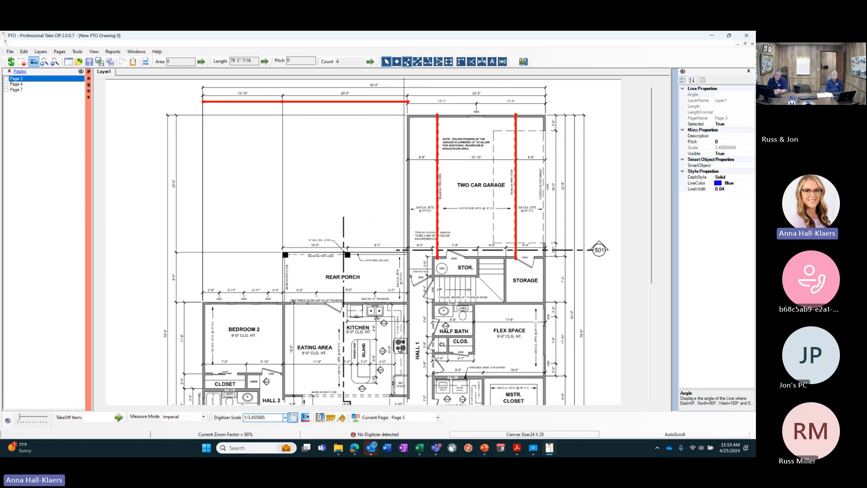
right_click(395, 163)
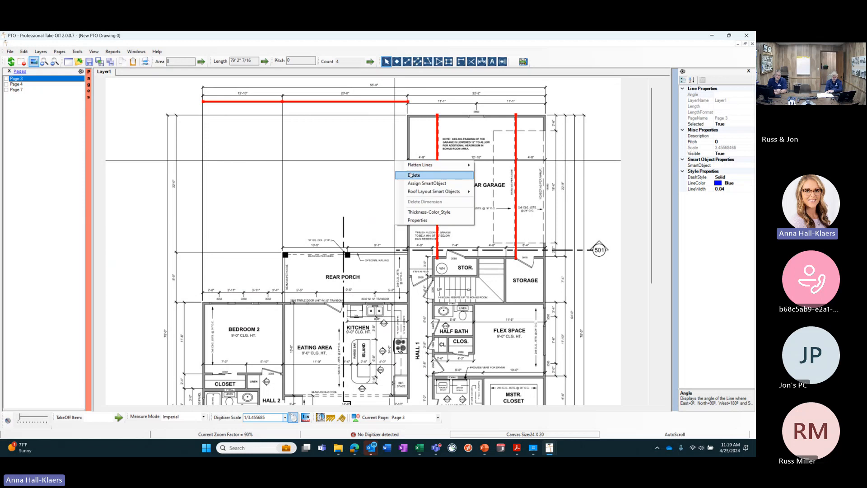
left_click(409, 176)
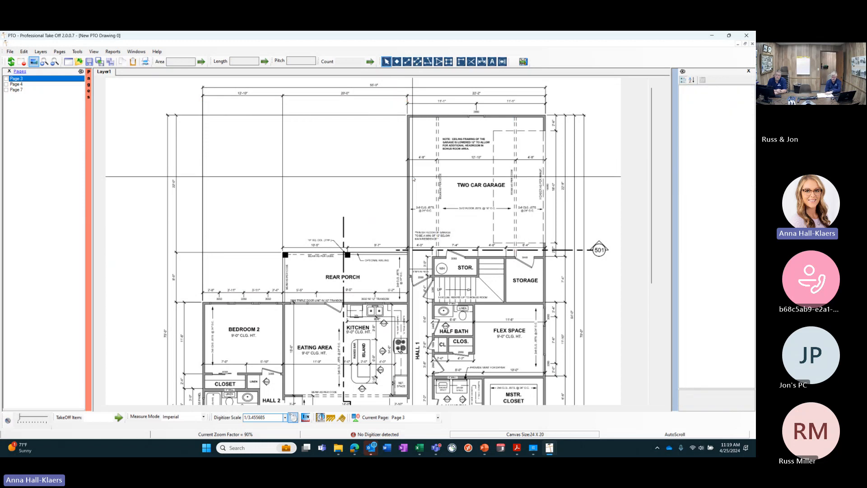
Draw three aggregated lines along the garage's upper wall, the garage-storage wall and the half bath's hall-side wall, about 52' 5" in total
left_click(420, 63)
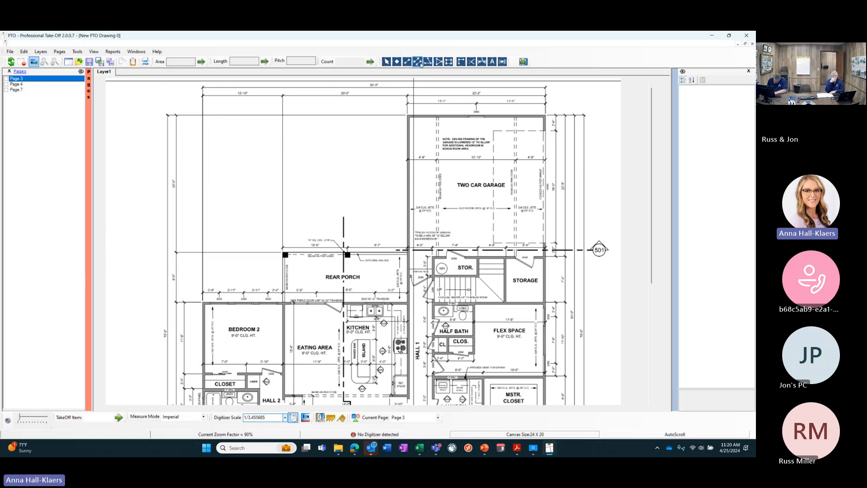
scroll(450, 103, "up", 1)
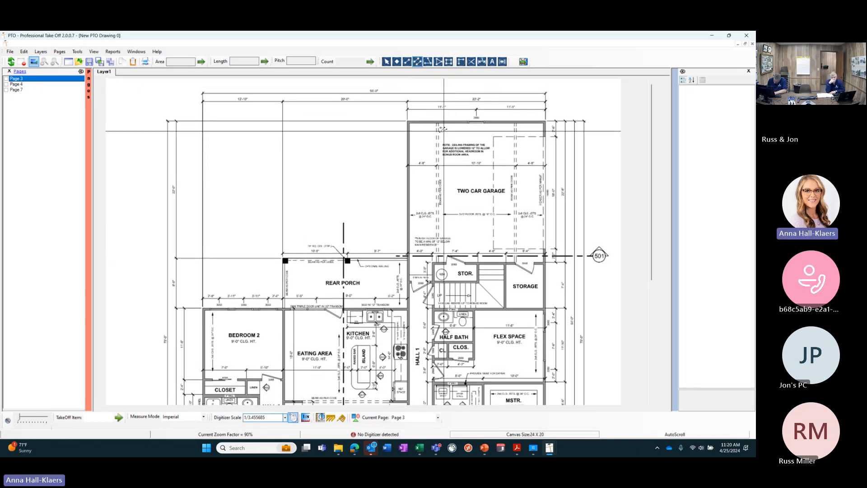
scroll(451, 103, "down", 1)
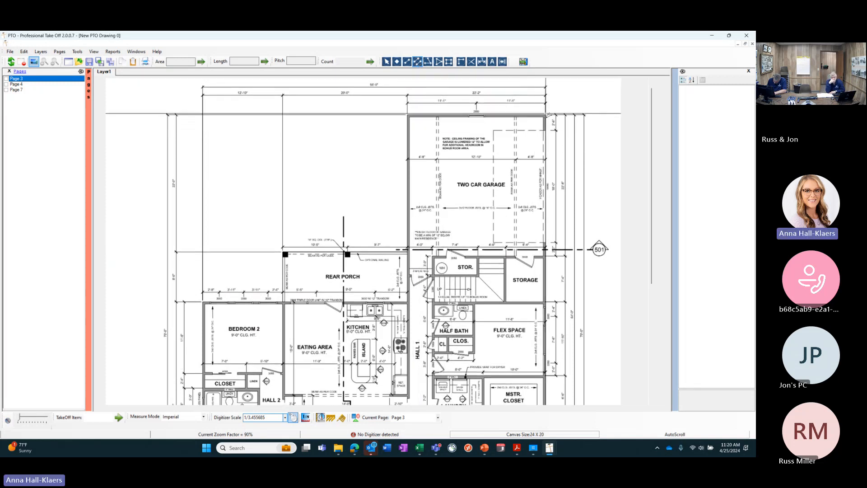
left_click_drag(408, 113, 545, 113)
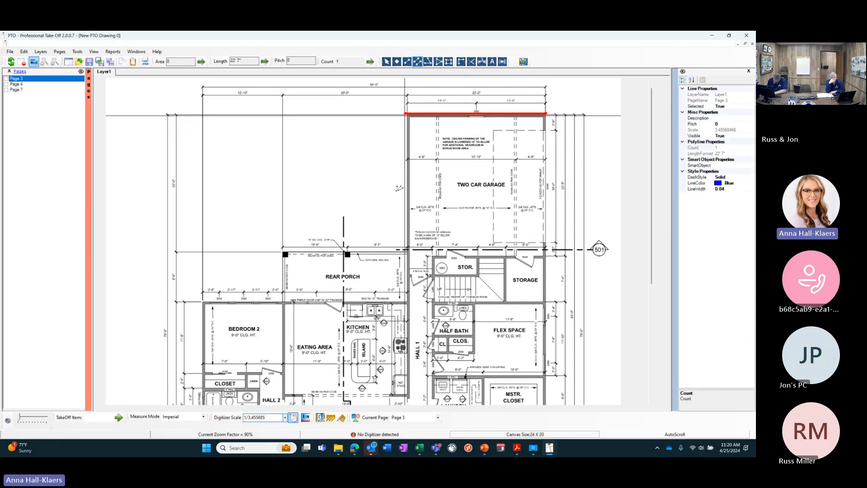
left_click_drag(544, 256, 431, 256)
scroll(266, 173, "up", 1)
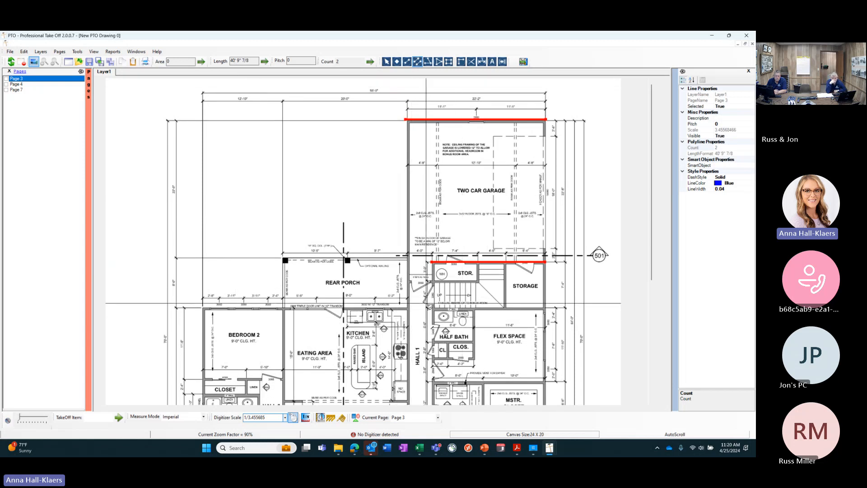
left_click_drag(434, 310, 432, 382)
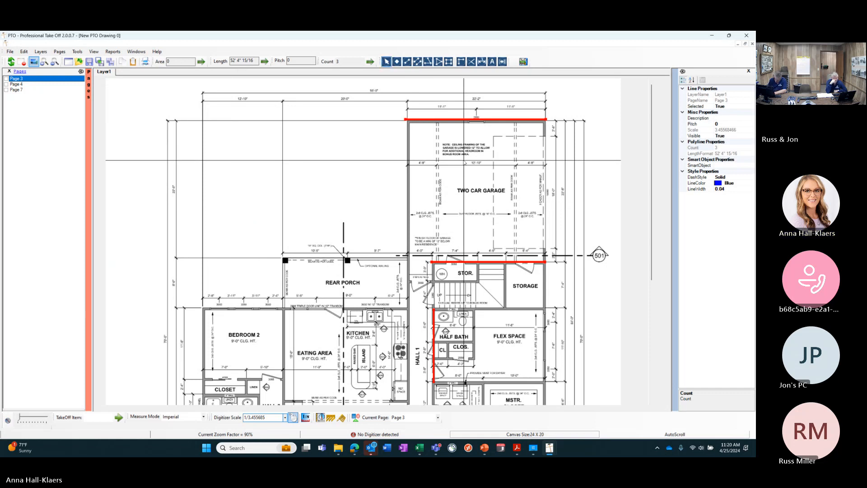
Delete the aggregated line set from the garage, storage and half bath walls
right_click(465, 161)
left_click(479, 176)
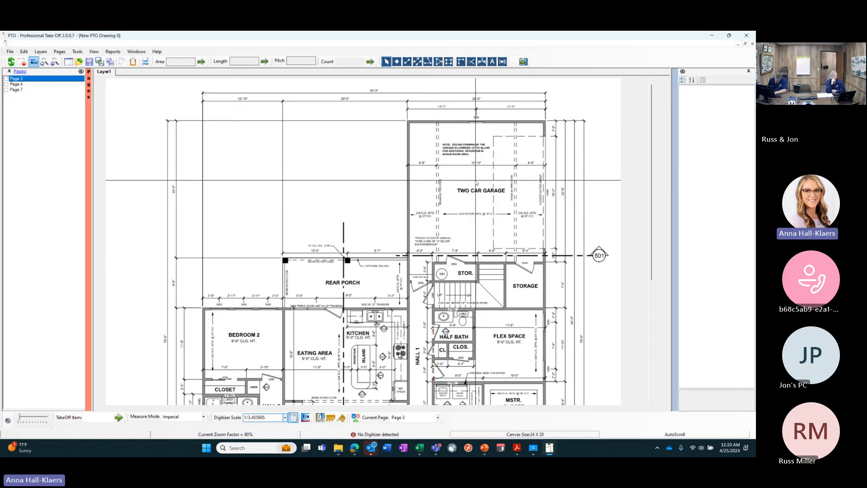
Trace a connected polyline from the kitchen's upper corner around Bedrooms 2 and 3 to the master bath's lower corner, ending inside the master bedroom
left_click(428, 62)
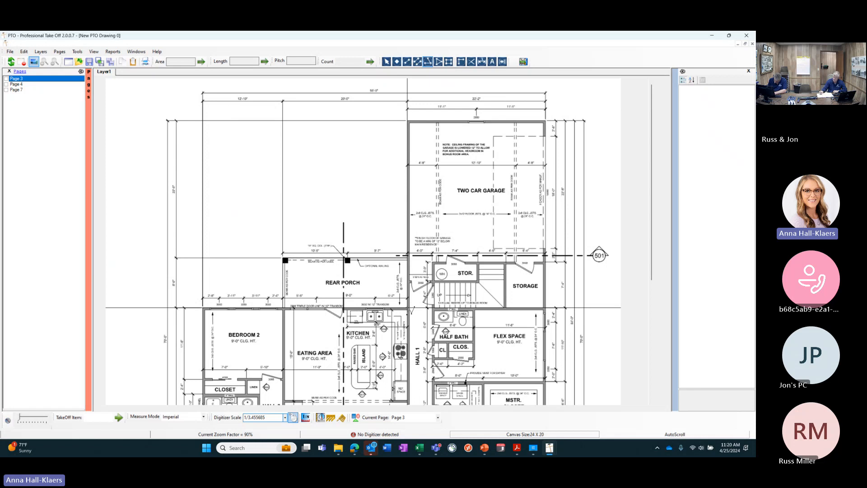
left_click(410, 308)
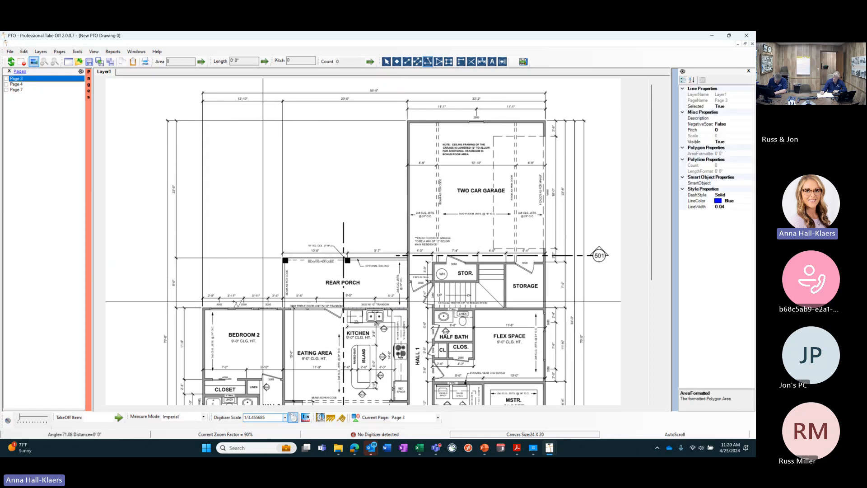
left_click(203, 308)
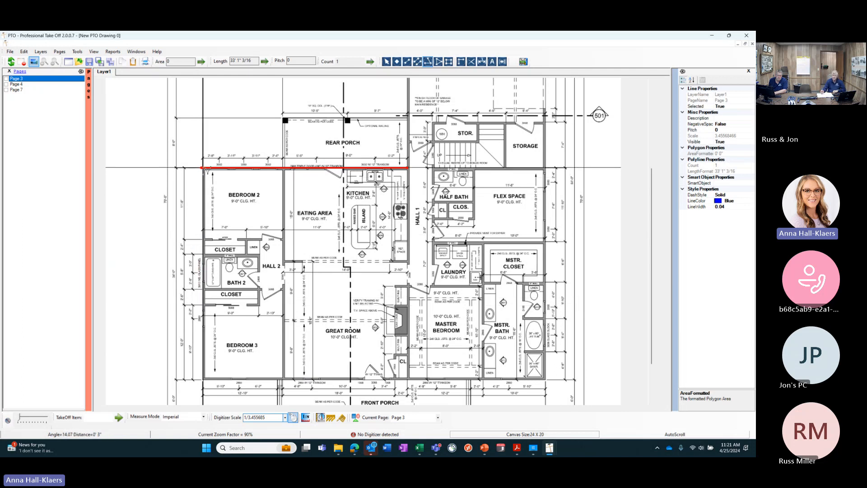
left_click(202, 379)
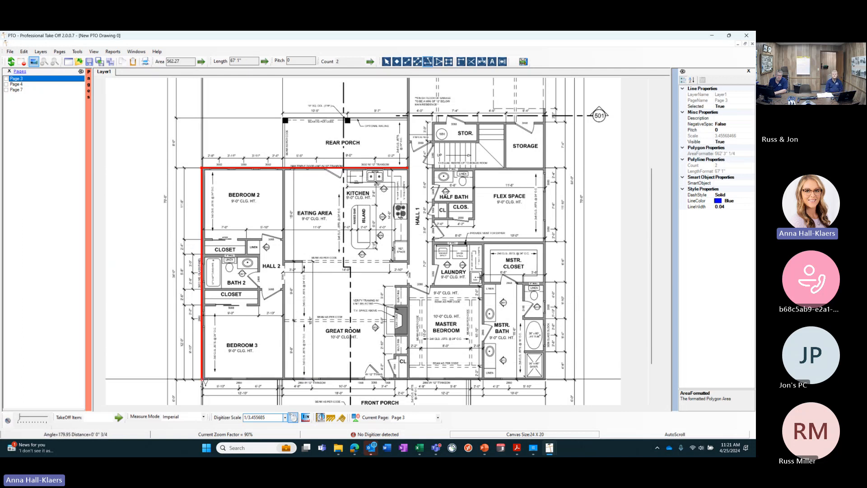
left_click(547, 380)
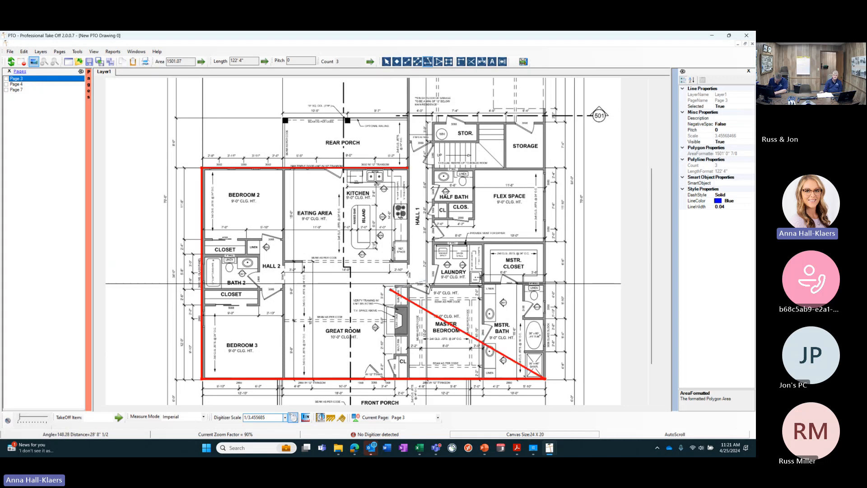
left_click(428, 280)
left_click(428, 352)
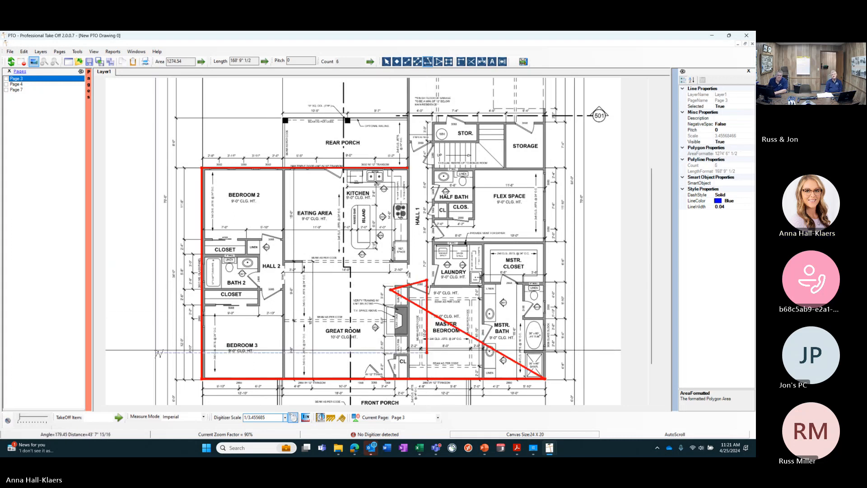
Delete the connected polyline traced around the house
right_click(455, 351)
left_click(465, 357)
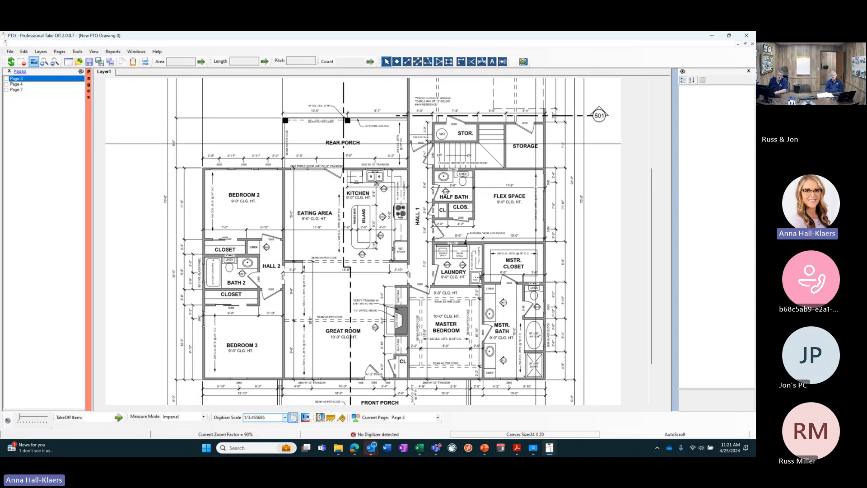
left_click(517, 448)
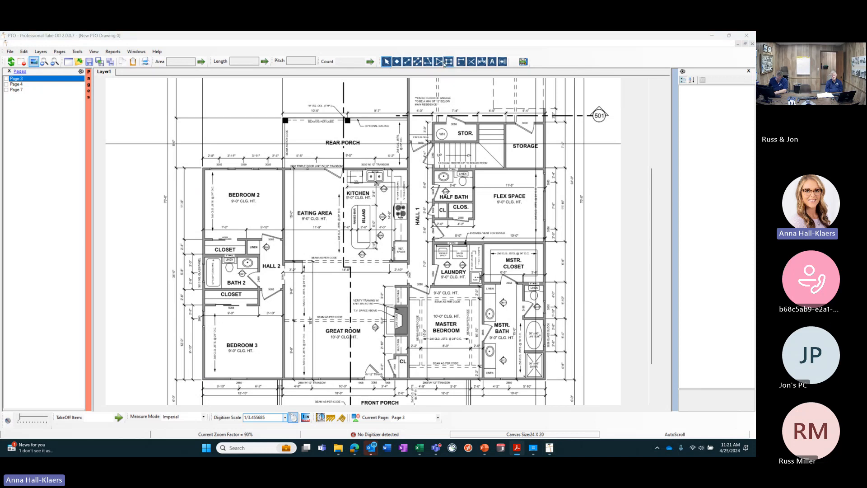
left_click(414, 242)
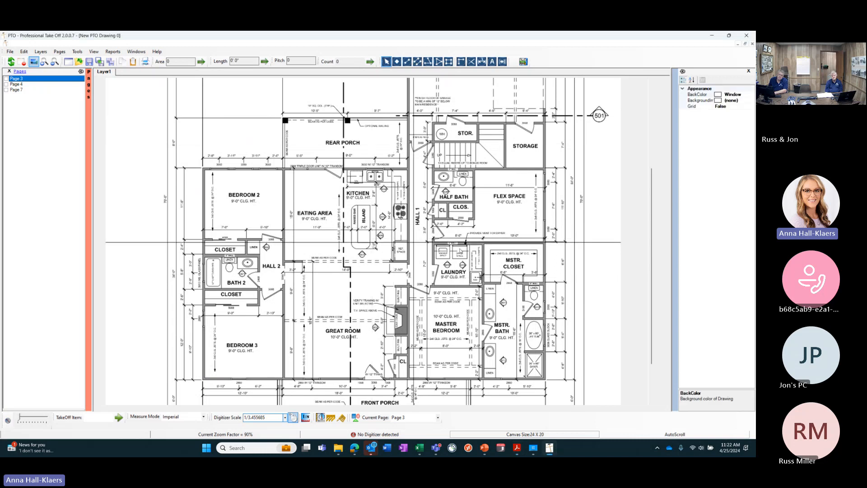
left_click(517, 448)
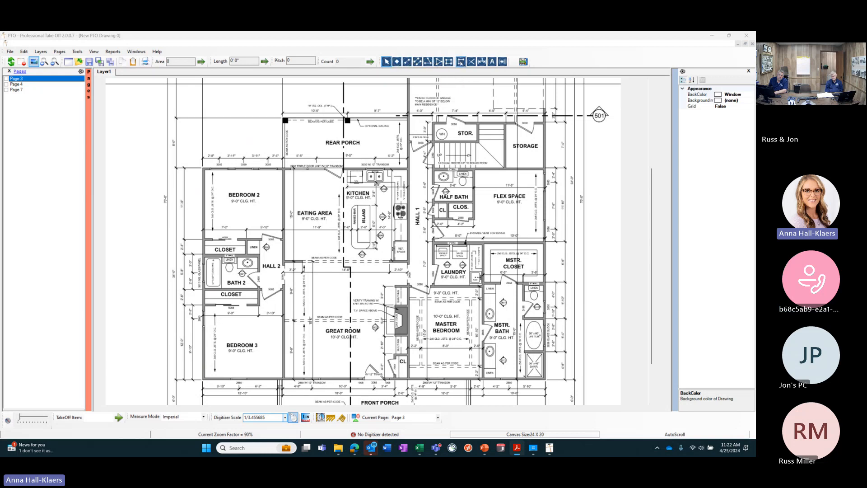
Trace the main house's exterior with five aggregated lines, from the hall wall beside the rear porch around to the storage room's upper outer corner, about 167' 9" total
left_click_drag(652, 307, 652, 242)
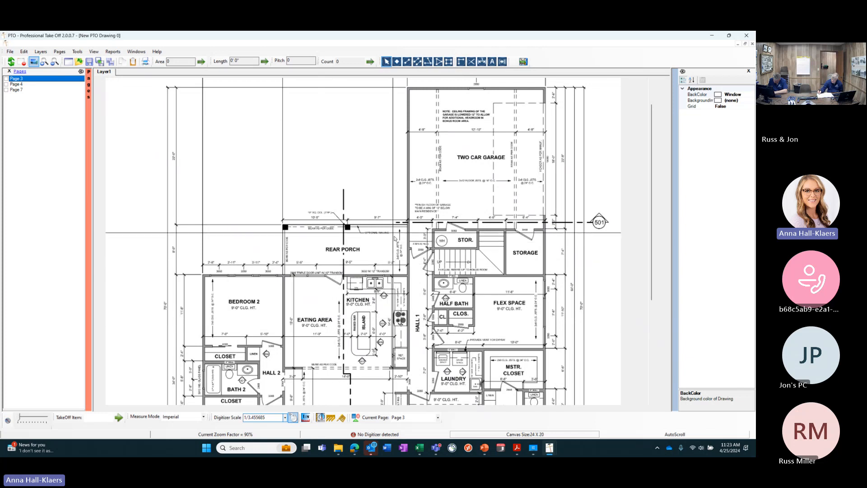
scroll(438, 110, "up", 2)
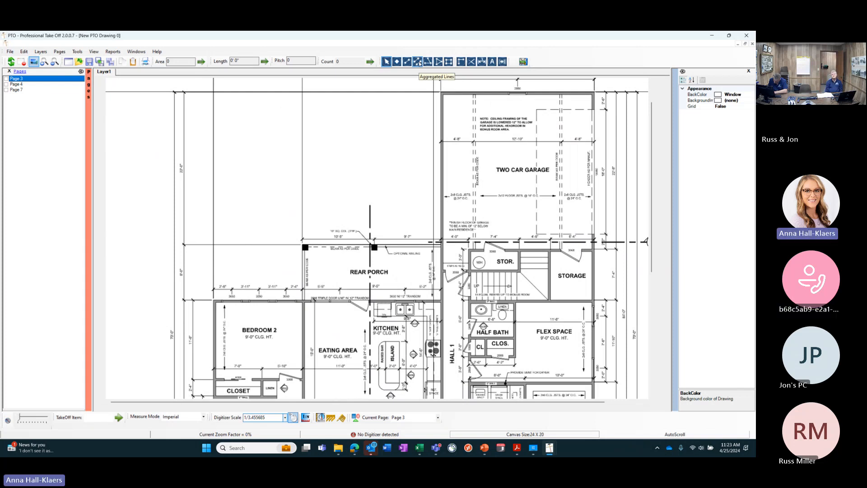
left_click(418, 62)
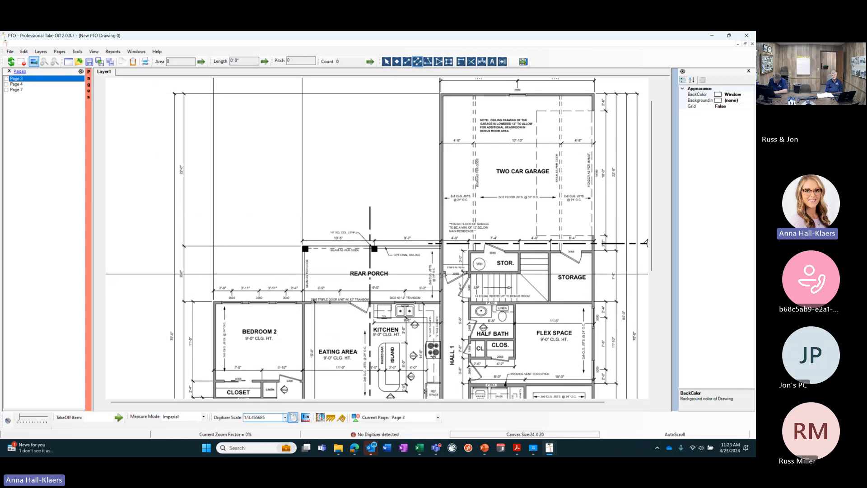
left_click(440, 273)
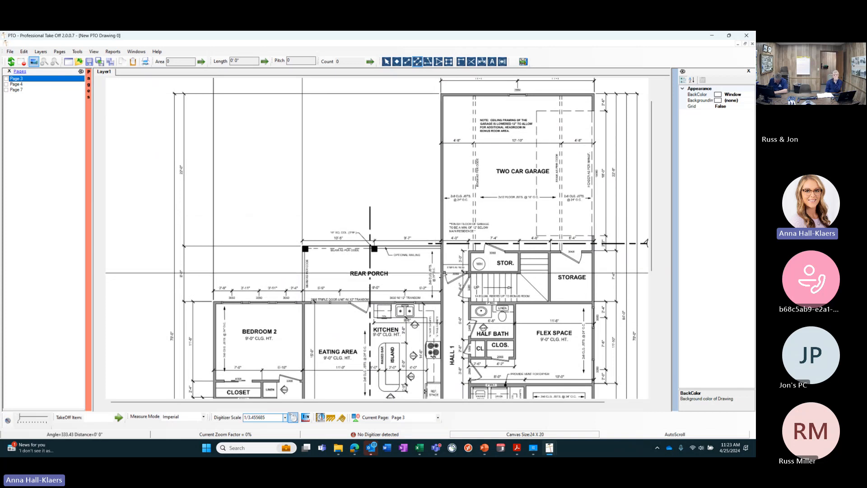
left_click(441, 301)
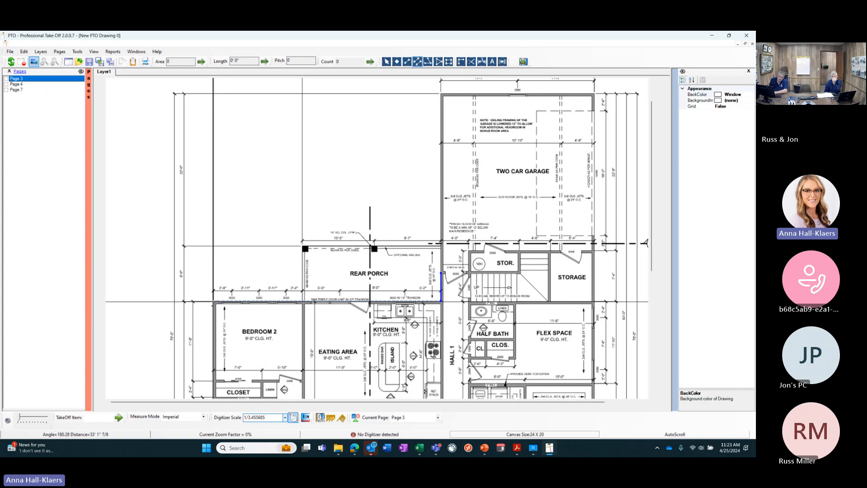
left_click(214, 301)
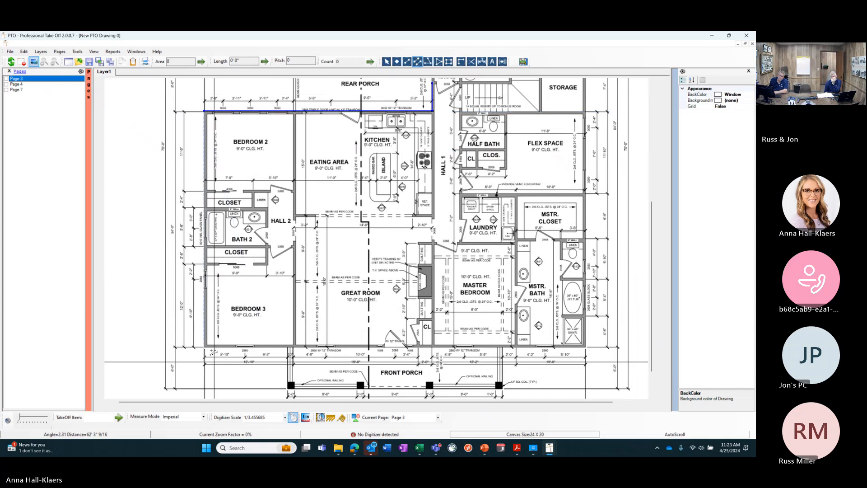
left_click(207, 348)
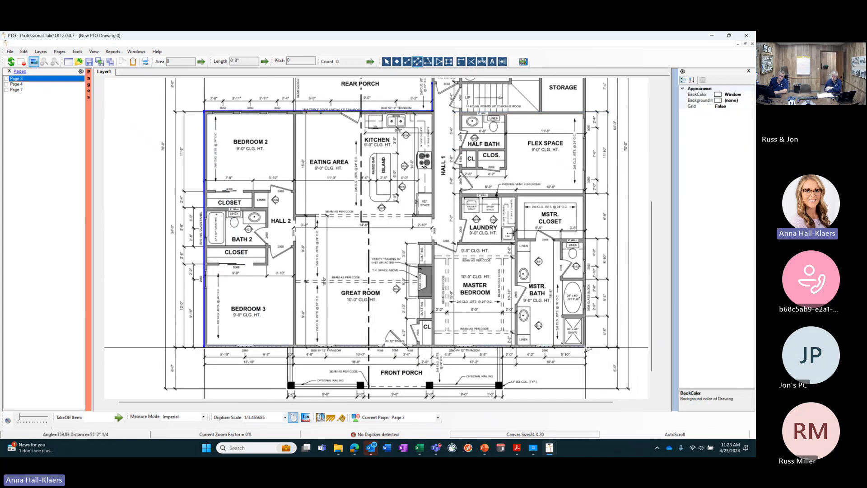
left_click(586, 348)
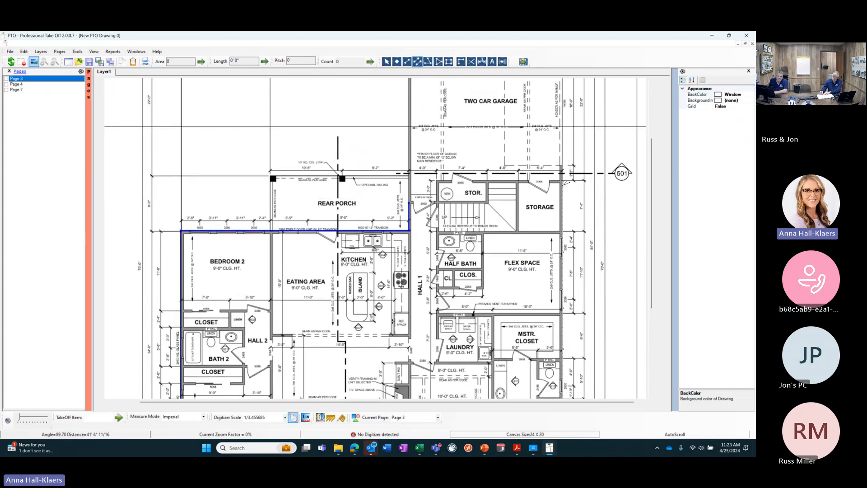
double_click(564, 182)
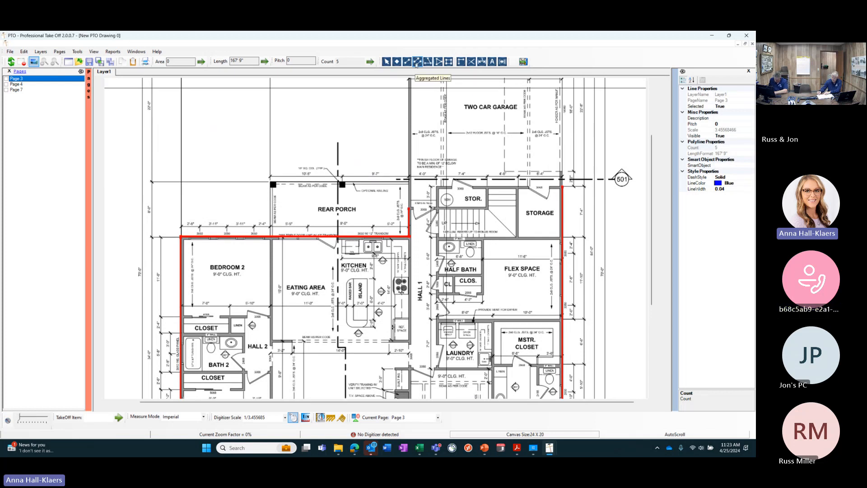
Draw a separate set of three aggregated lines along the two car garage's outer walls, about 70' 8" in total
left_click(416, 63)
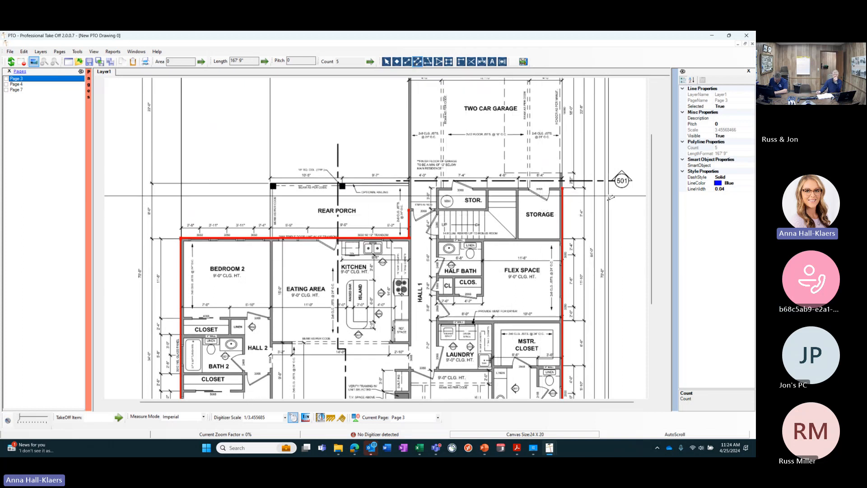
key("Escape")
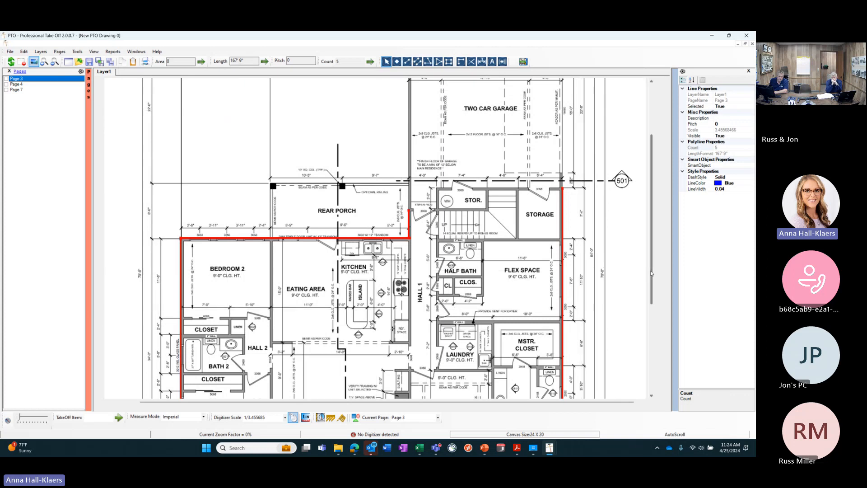
left_click_drag(650, 273, 651, 236)
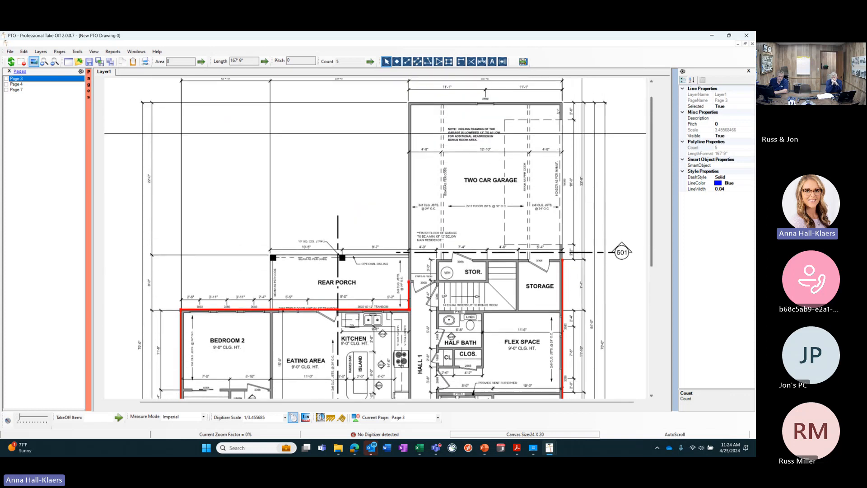
left_click(417, 61)
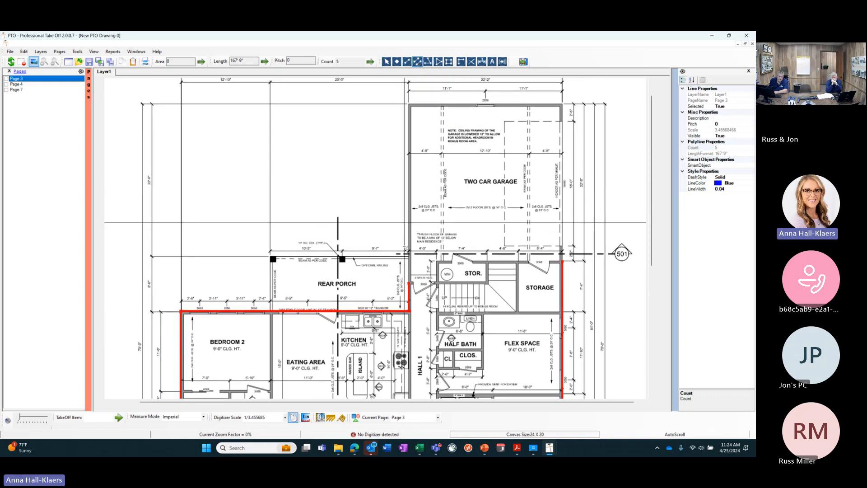
left_click(409, 283)
left_click(409, 105)
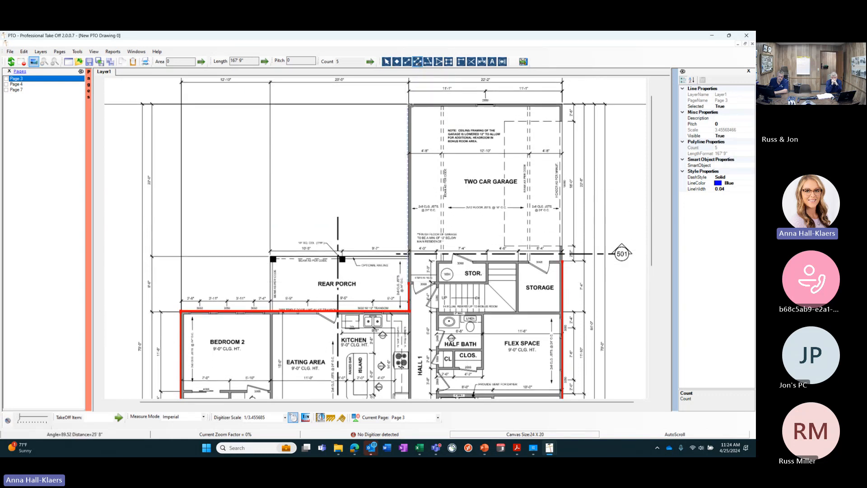
double_click(562, 105)
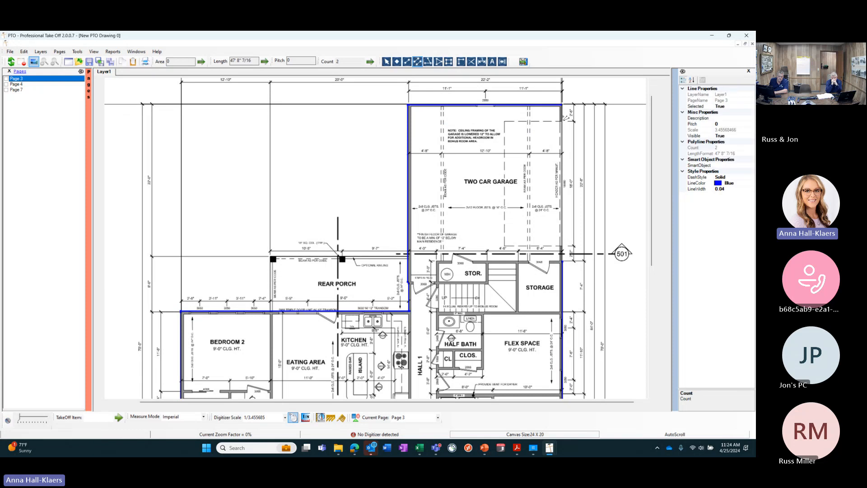
double_click(564, 263)
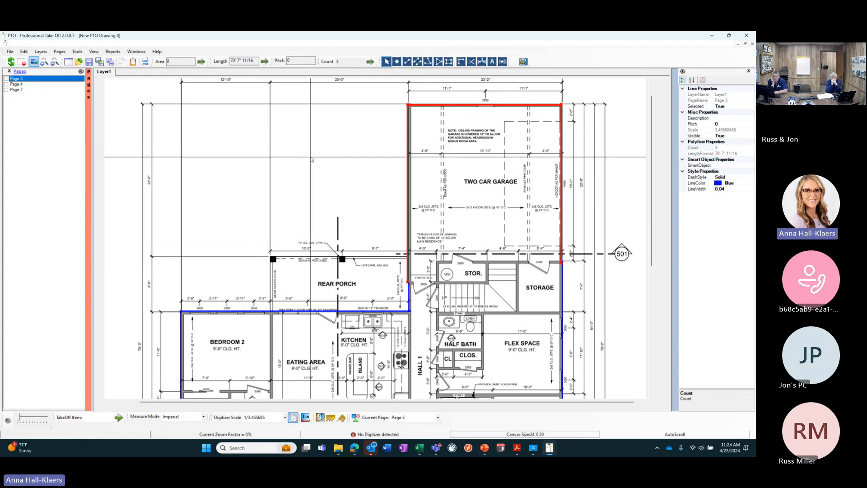
Change the line color of the garage's aggregated line set to a green web color
left_click(462, 182)
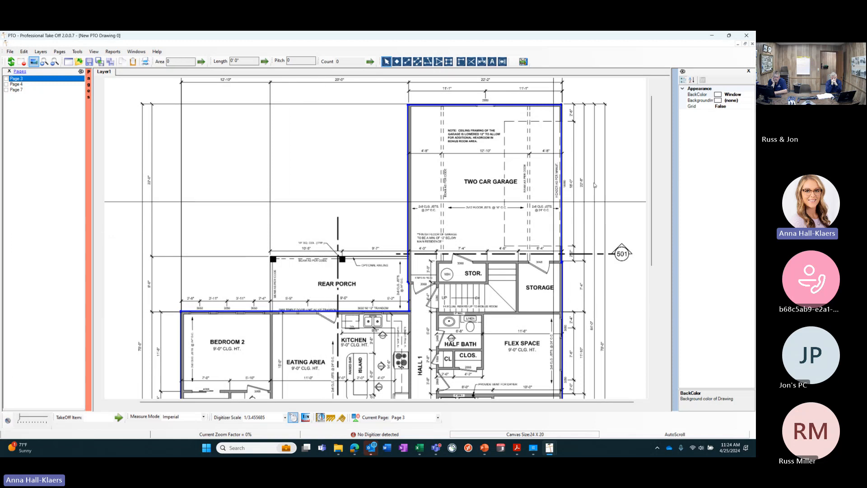
left_click(563, 179)
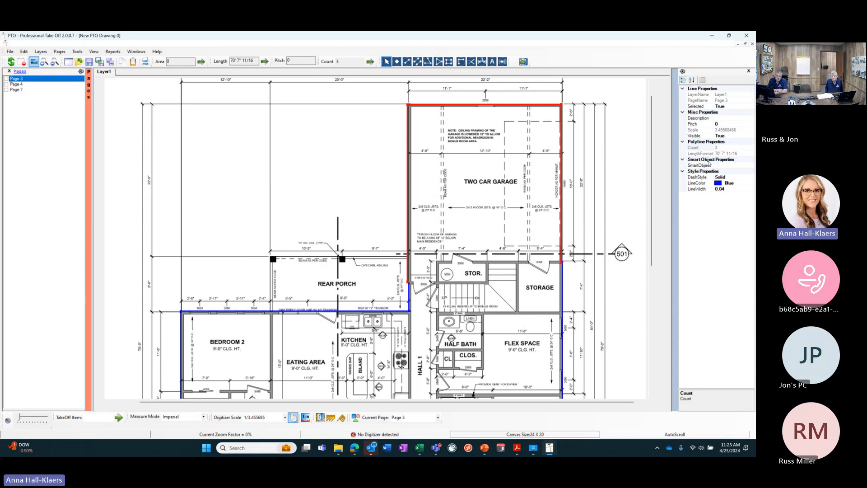
left_click(749, 185)
left_click(752, 185)
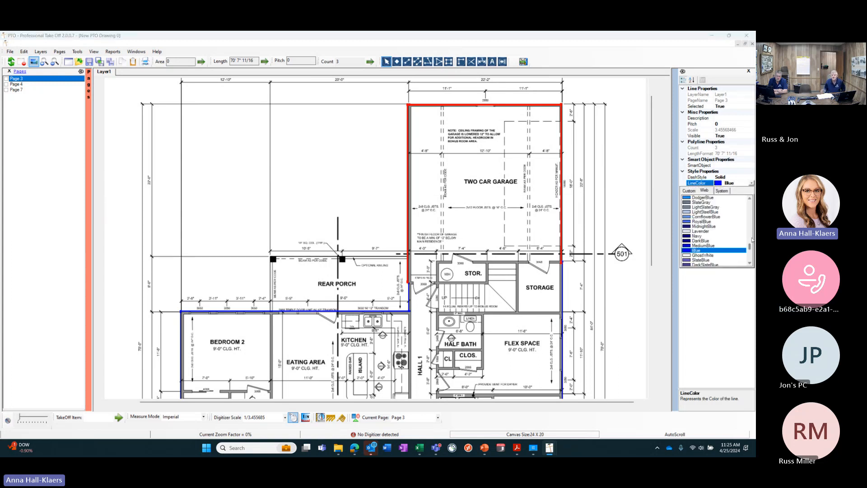
left_click_drag(750, 247, 750, 237)
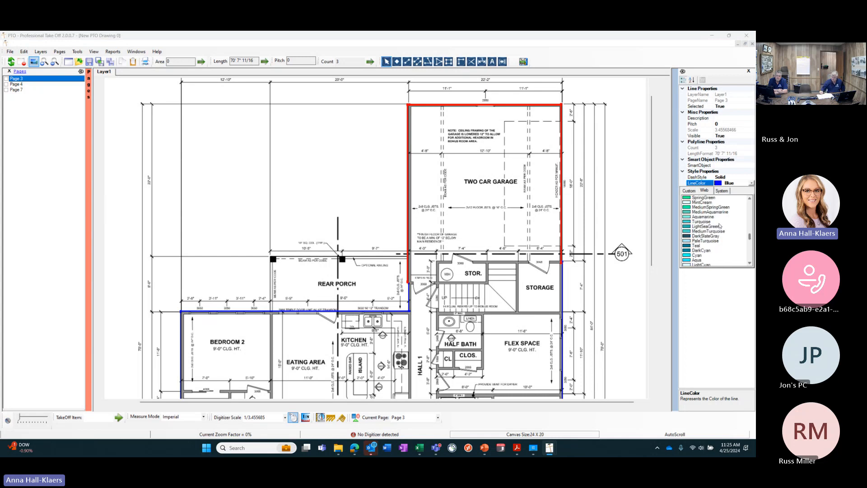
left_click(698, 204)
left_click(545, 221)
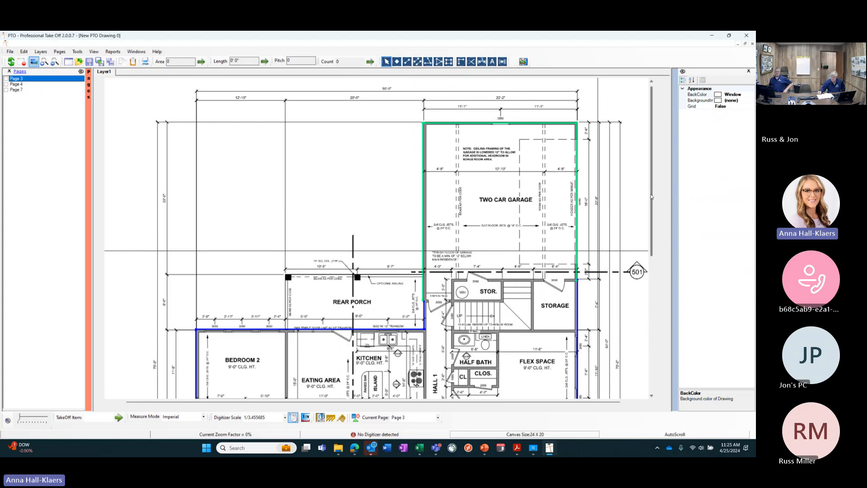
Select the garage line set and examine its line color and line width properties
scroll(651, 196, "down", 3)
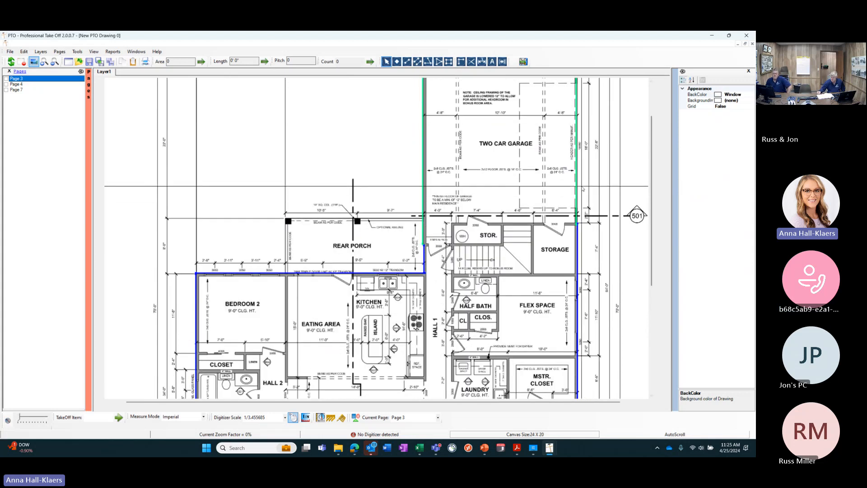
left_click(577, 189)
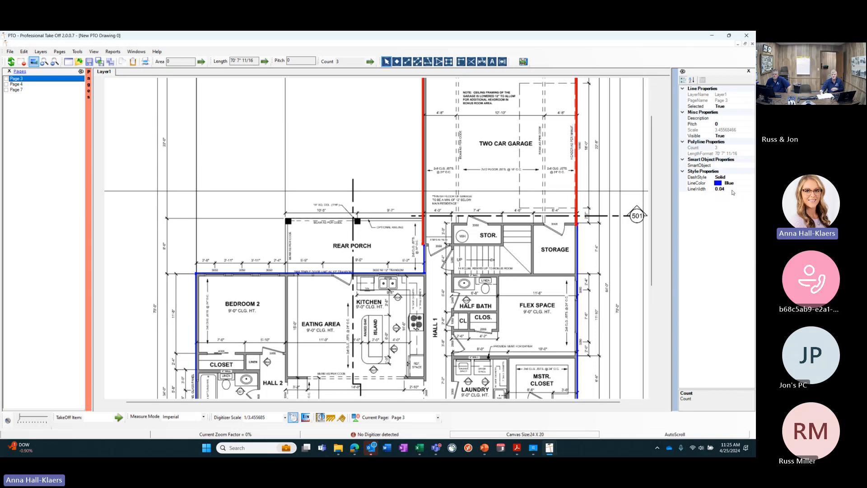
left_click(732, 189)
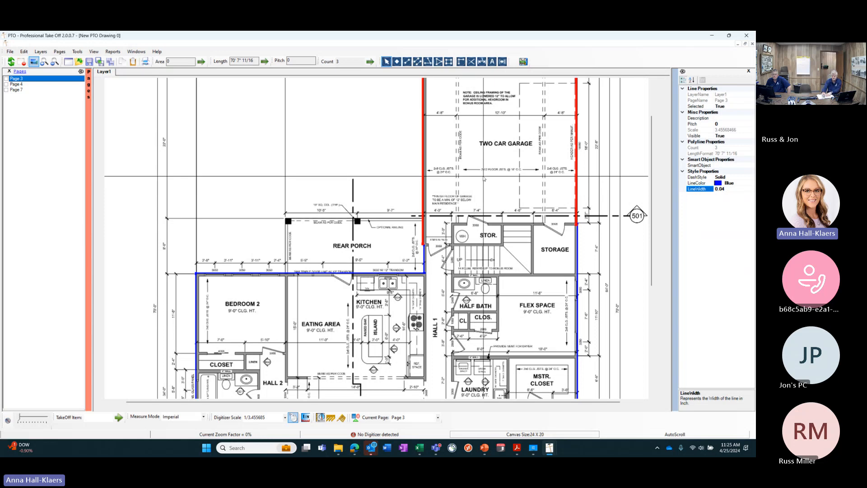
scroll(637, 149, "up", 3)
left_click(637, 149)
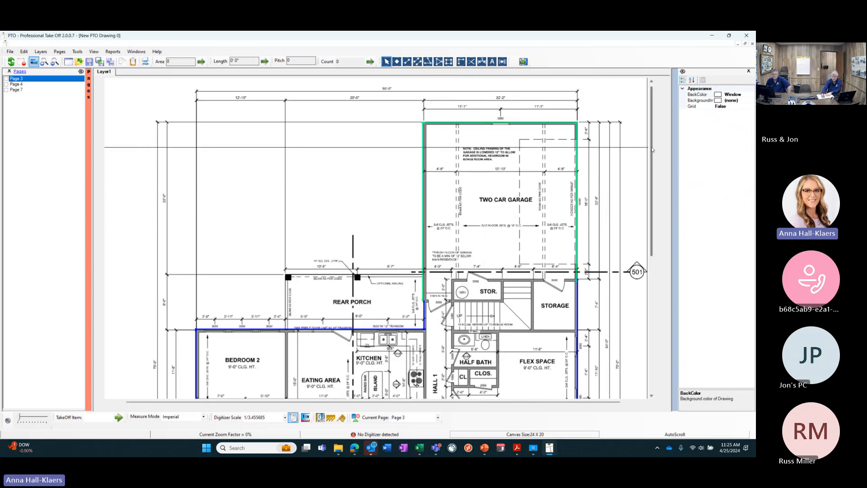
Draw interior aggregated lines along the wall between the bedrooms and living areas, about 33' 11", and along Bedroom 2's lower wall, about 13' 2"
left_click_drag(652, 149, 647, 251)
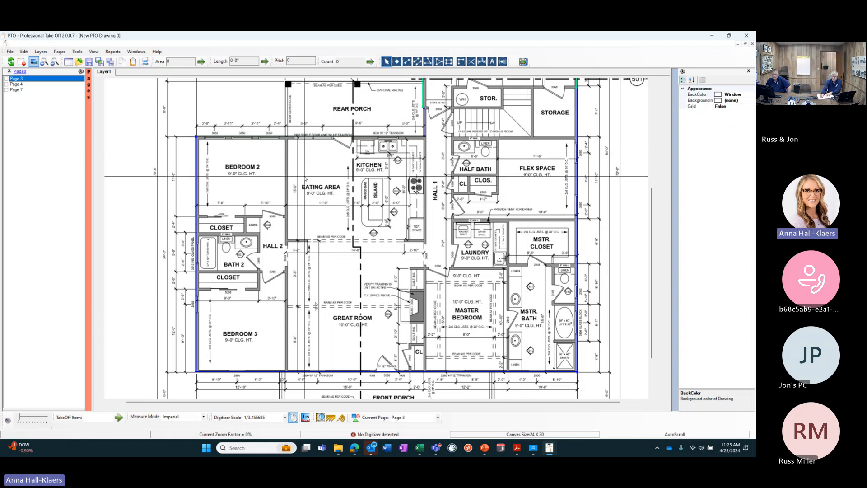
left_click(419, 66)
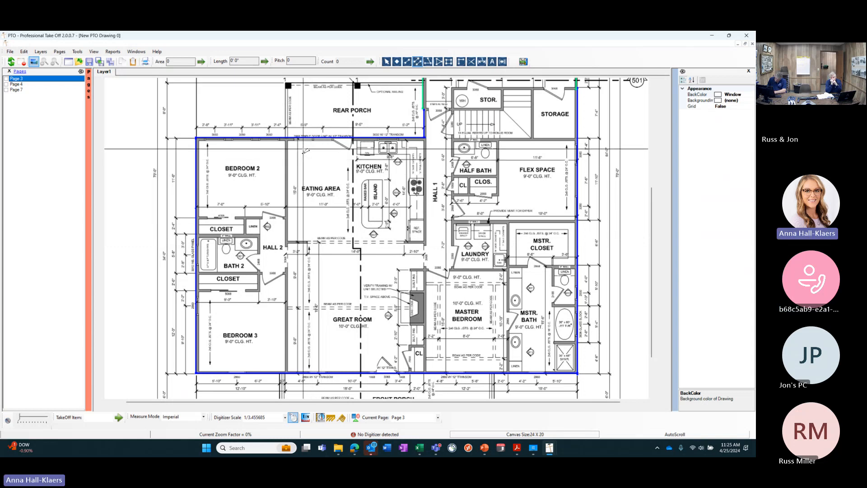
left_click(286, 138)
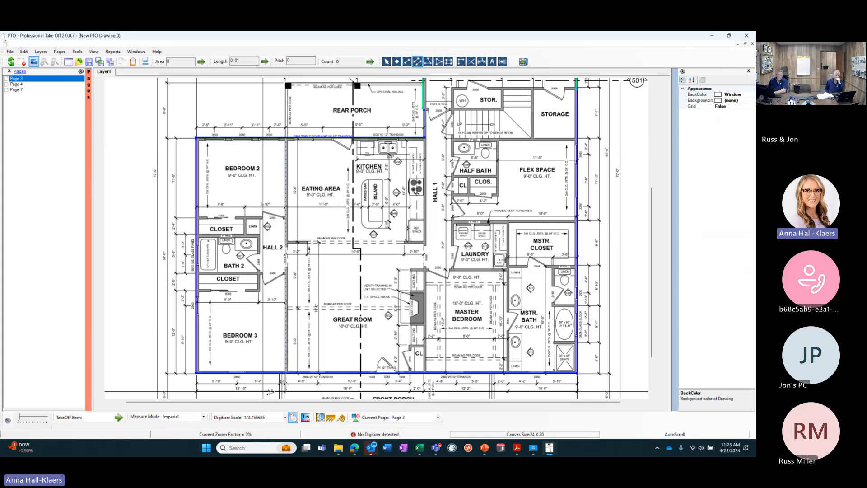
left_click(286, 373)
right_click(286, 373)
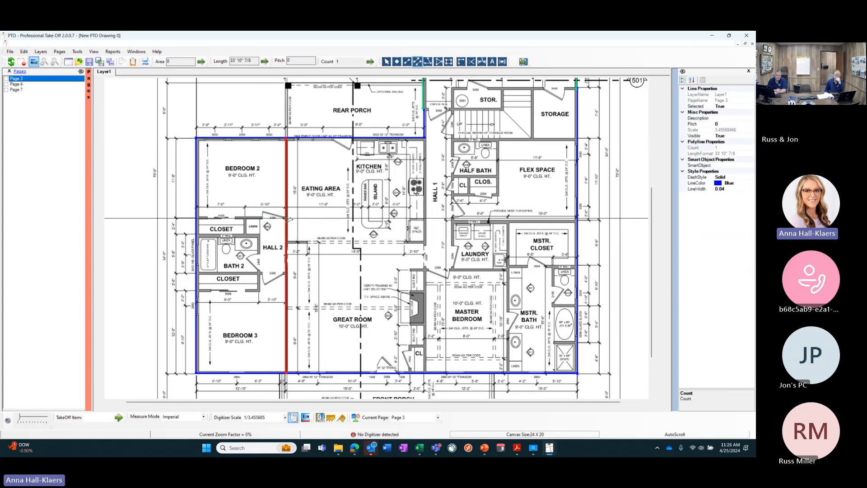
left_click(286, 219)
left_click(195, 218)
right_click(195, 219)
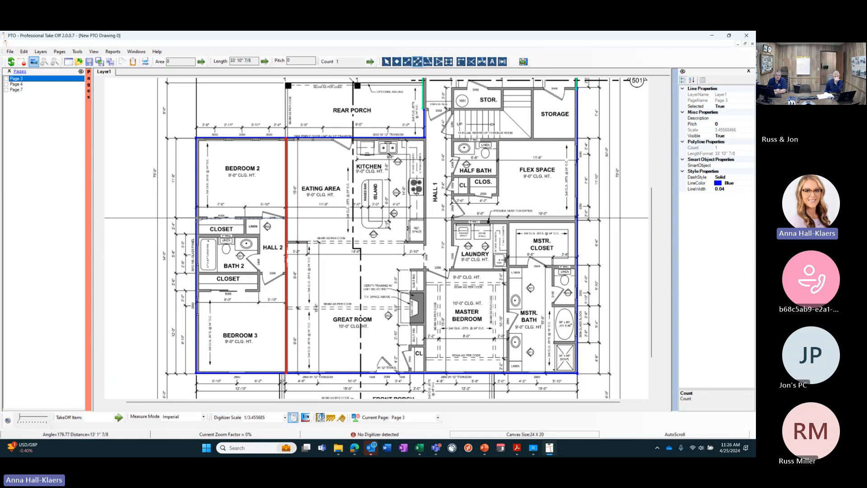
Add aggregated lines for the closet-linen divider, Bath 2's hall-side wall and the wall between Bedroom 3 and its closet
left_click(244, 219)
left_click(244, 236)
right_click(244, 236)
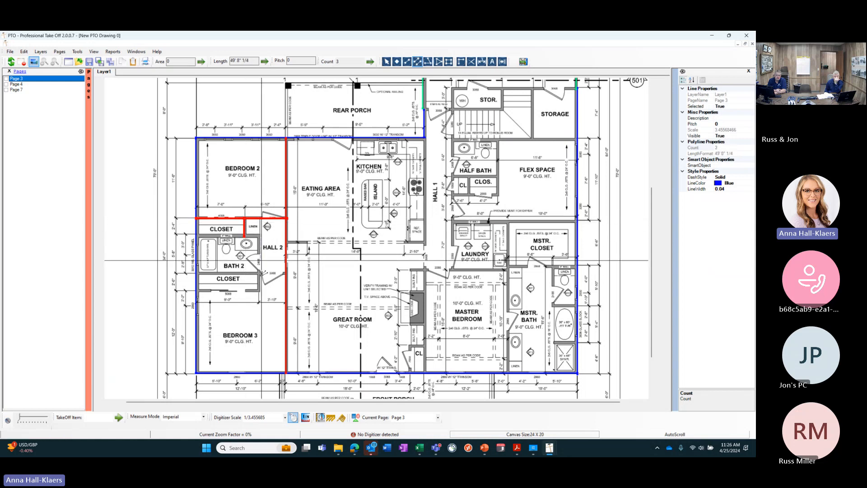
left_click(260, 292)
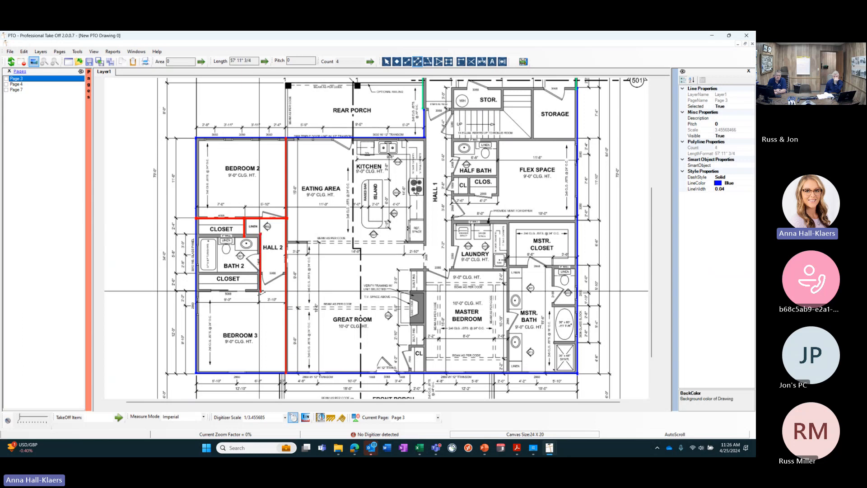
double_click(199, 293)
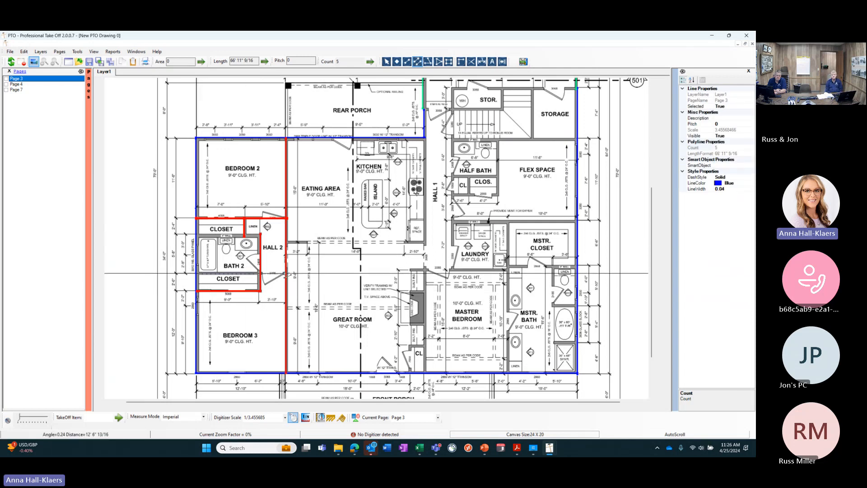
Add aggregated lines from Bath 2's lower wall across Hall 2, about 12' 7", and along the short eating area-great room wall, about 3'
double_click(284, 273)
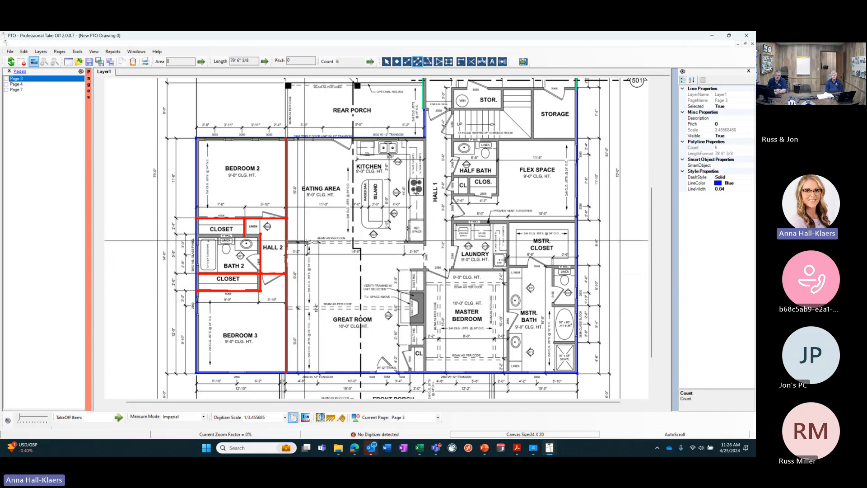
left_click(288, 241)
double_click(309, 241)
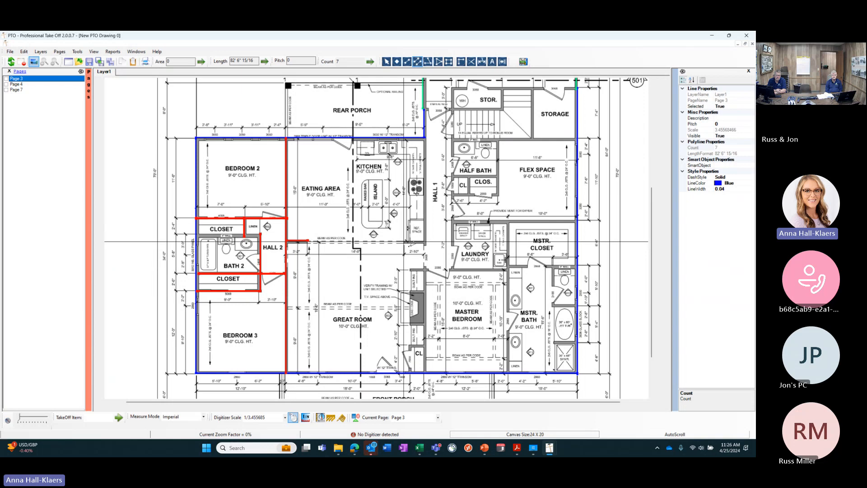
Add aggregated lines along the short kitchen-great room wall, about 2' 9", and the long wall between Hall 1 and the kitchen, about 33' 7"
left_click(402, 241)
double_click(424, 242)
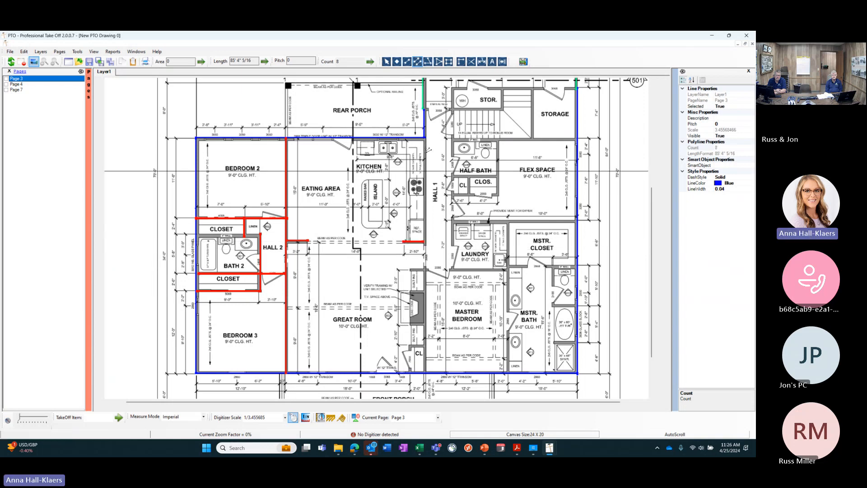
left_click(425, 138)
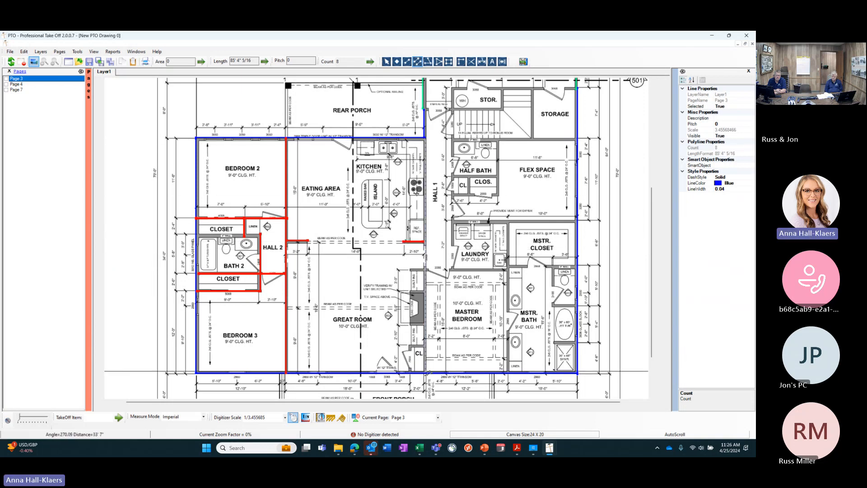
double_click(425, 372)
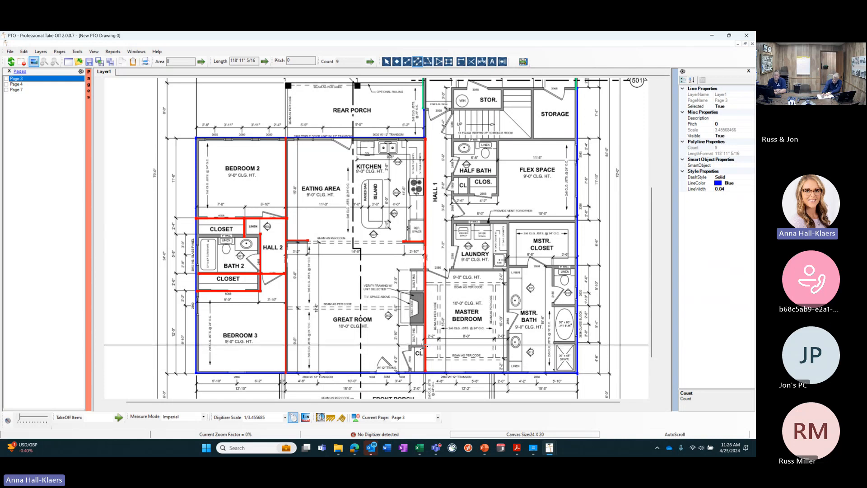
Add aggregated lines along the two walls of the small closet beside the great room's front entry
left_click(424, 243)
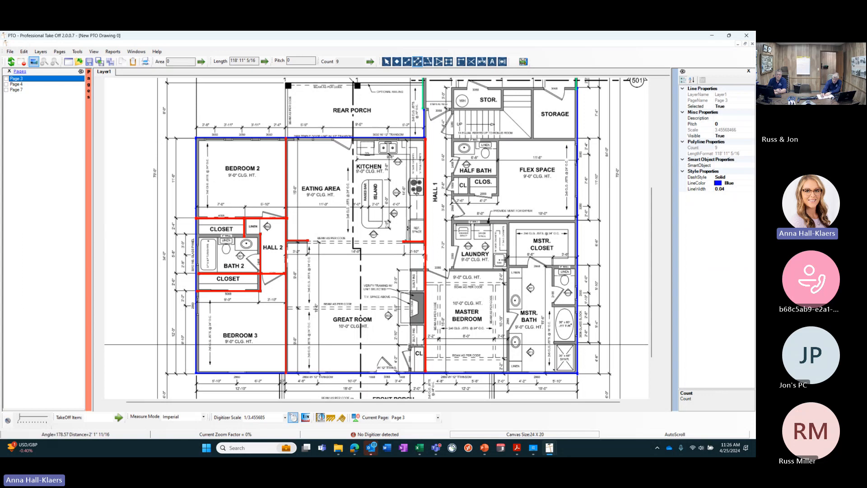
key("Escape")
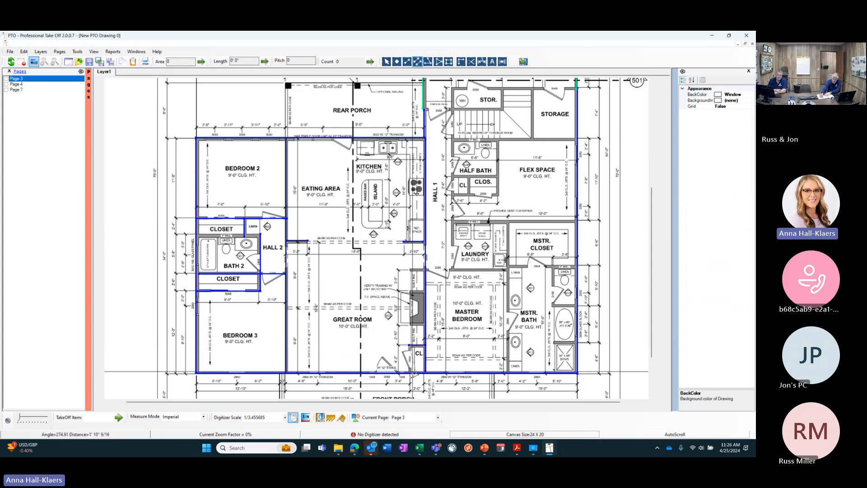
left_click(425, 190)
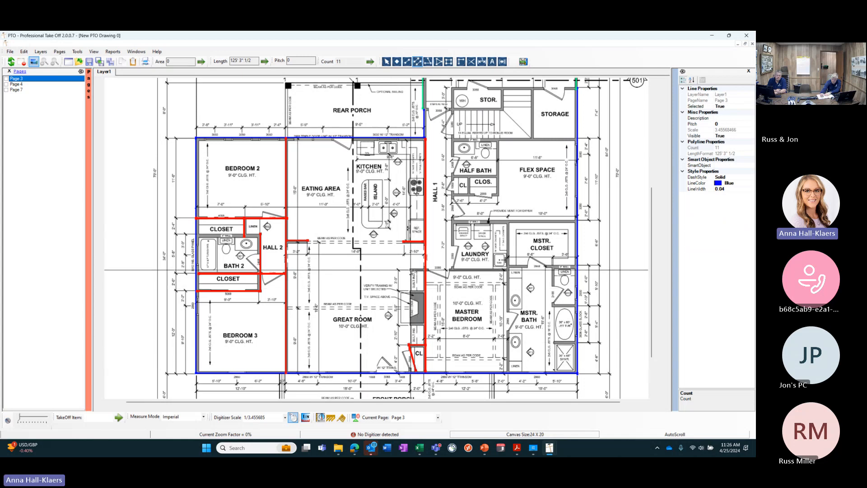
Add aggregated lines along the master bedroom's upper wall, about 14' 1", and across both ends of the fireplace, about 2' 3" each
left_click(410, 270)
left_click(508, 271)
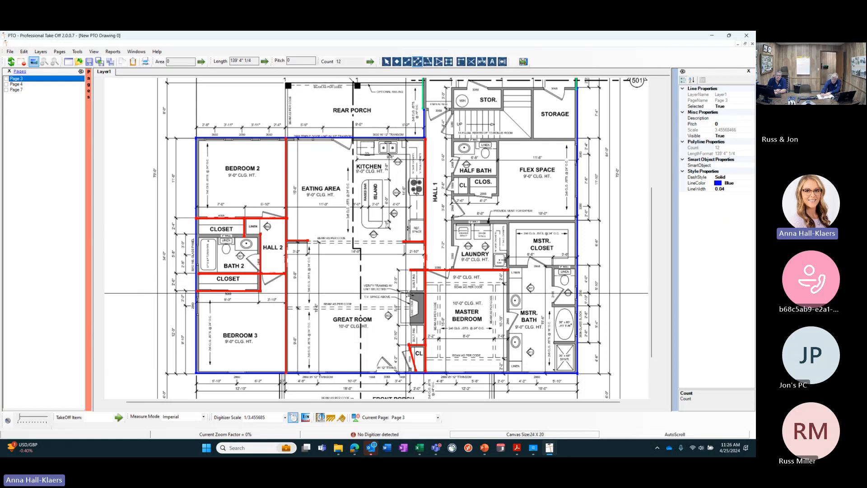
left_click(423, 292)
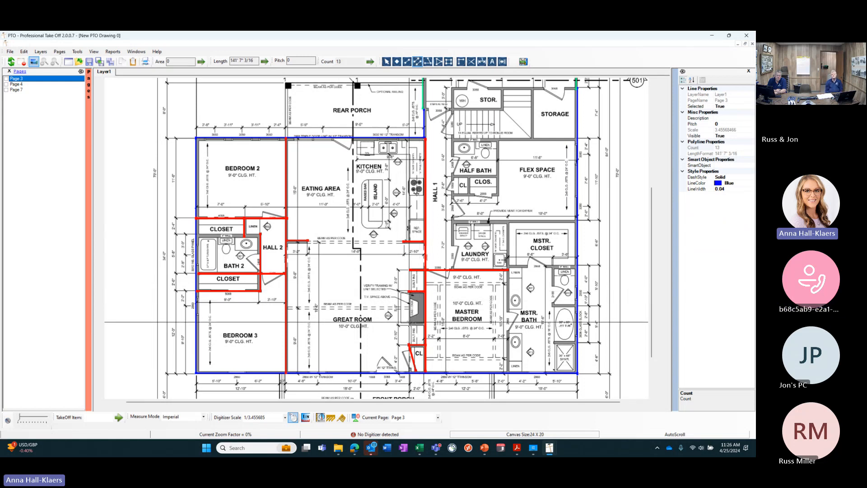
left_click(424, 322)
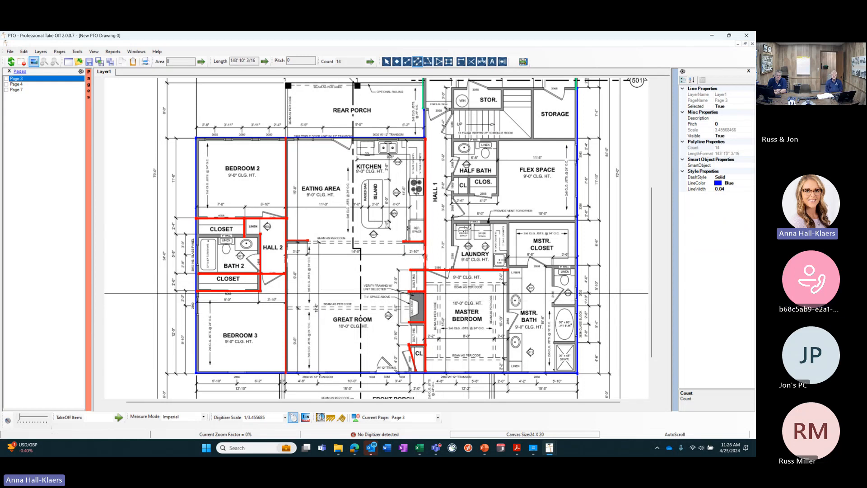
Add aggregated lines for Hall 1's wall beside the half bath and laundry, the master bedroom-bath wall, and the master bath-closet wall
left_click_drag(454, 108, 453, 270)
left_click_drag(506, 222, 507, 373)
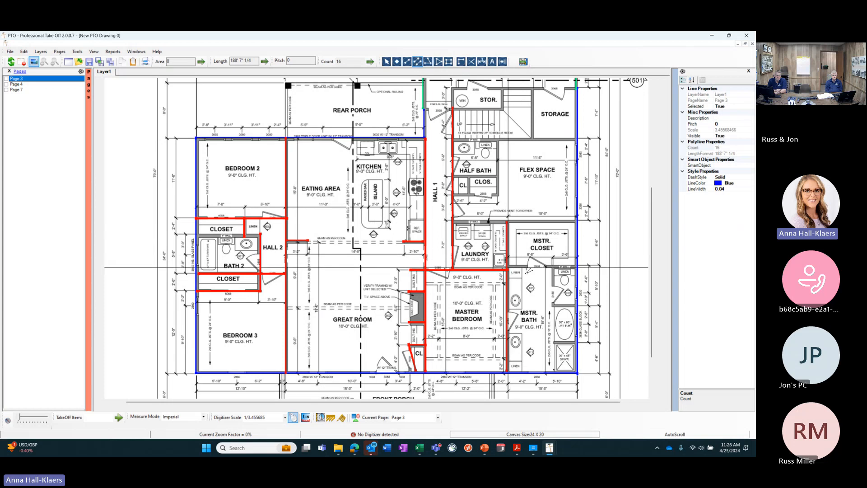
left_click_drag(507, 269, 553, 267)
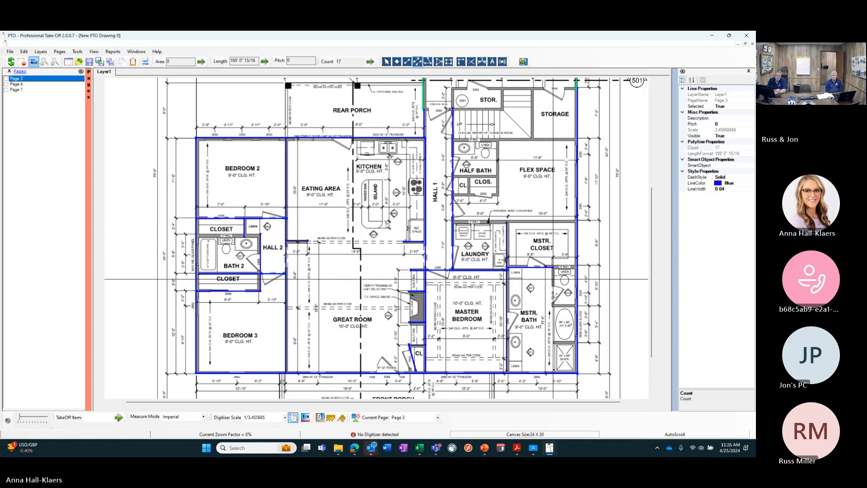
Add aggregated lines around the master bath's toilet room and tub, and along the master closet's upper wall, about 9' 11"
key("Escape")
left_click(571, 306)
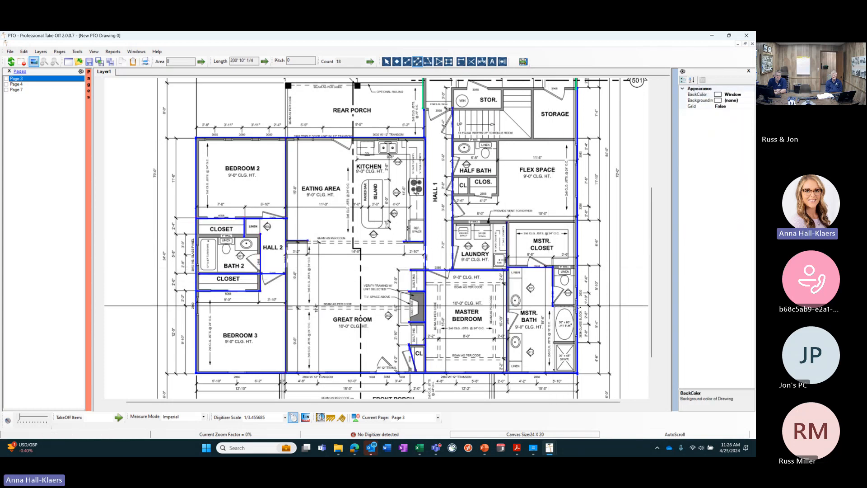
left_click(553, 340)
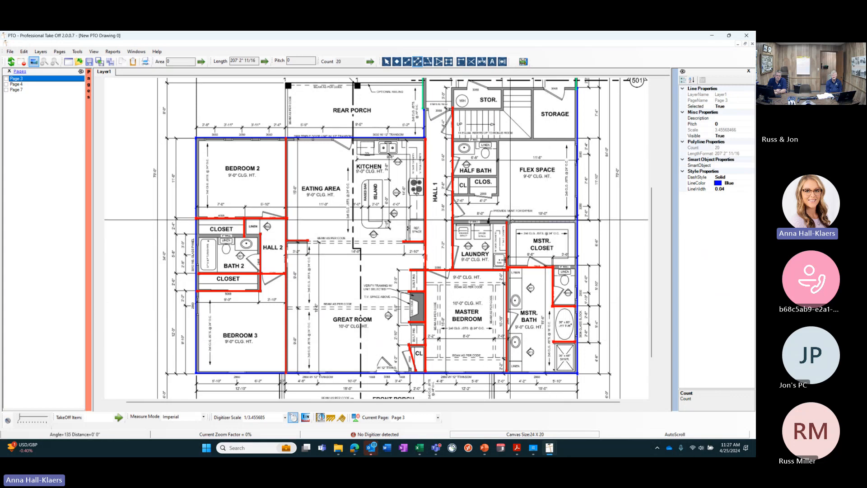
left_click(510, 221)
Add aggregated lines around the half bath and its adjoining closets, including the divider between the two closets, and finish the line set
left_click(499, 195)
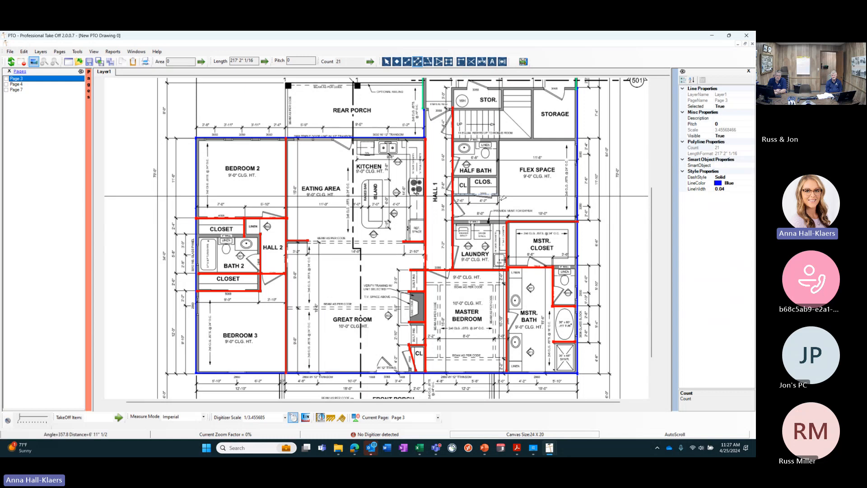
left_click(499, 141)
left_click(453, 141)
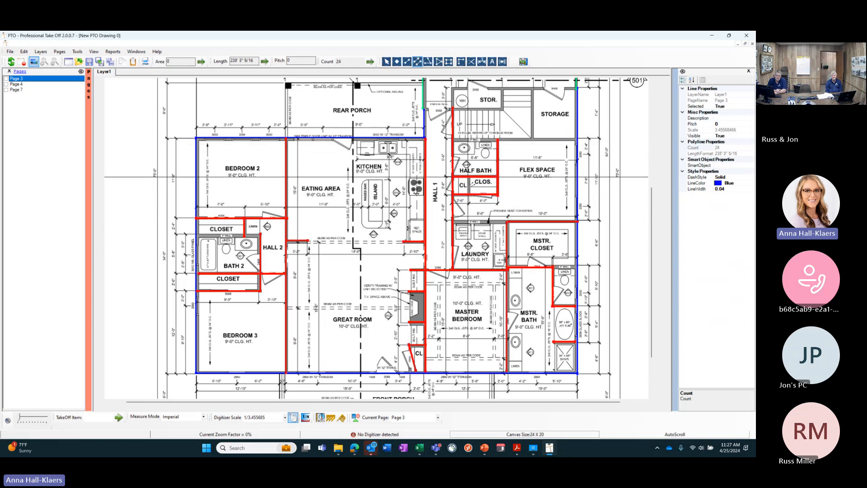
left_click(470, 195)
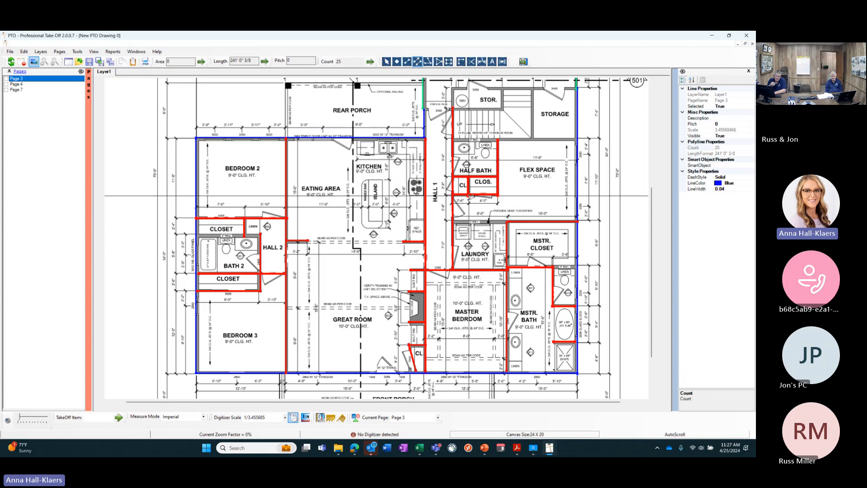
key("Escape")
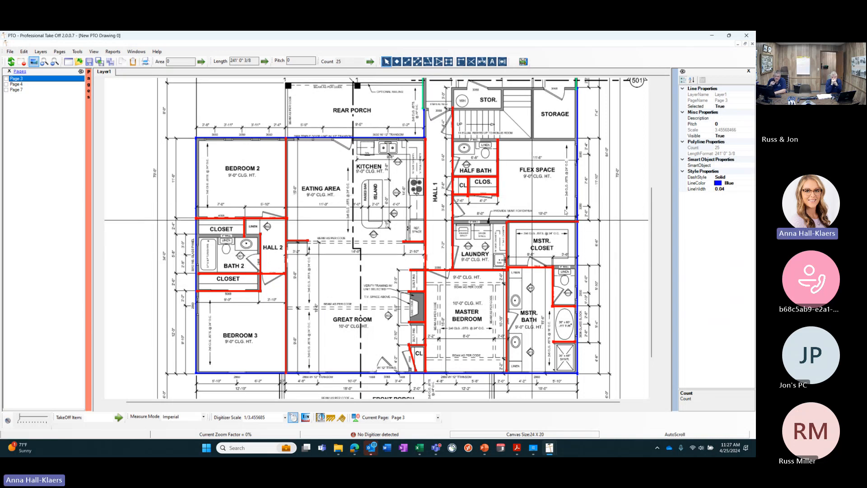
Set the line color of the interior wall line set to Yellow
left_click(748, 183)
left_click(751, 183)
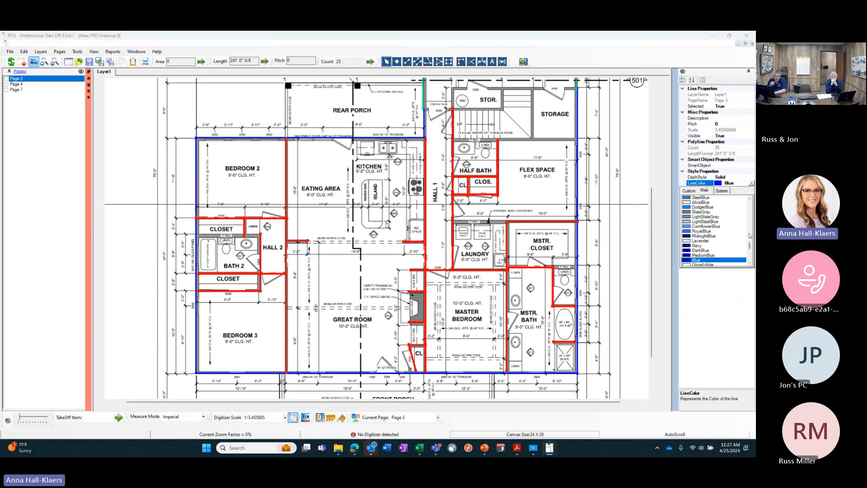
left_click(361, 257)
scroll(361, 276, "up", 4)
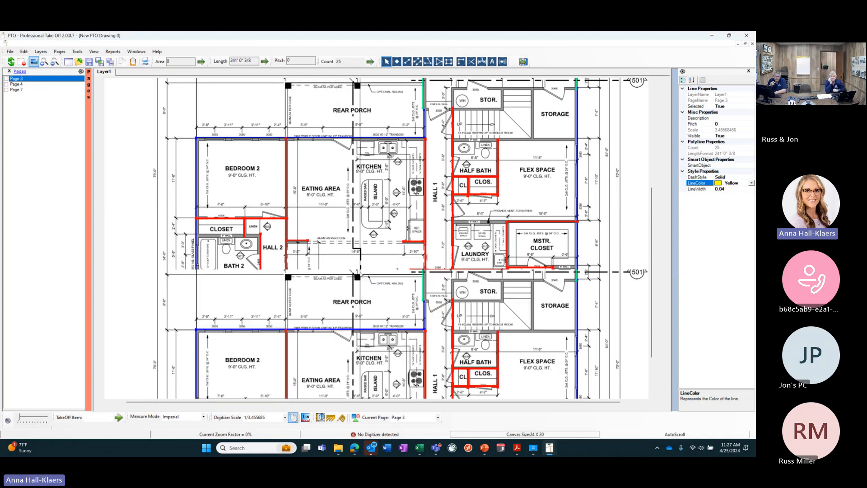
scroll(641, 270, "down", 4)
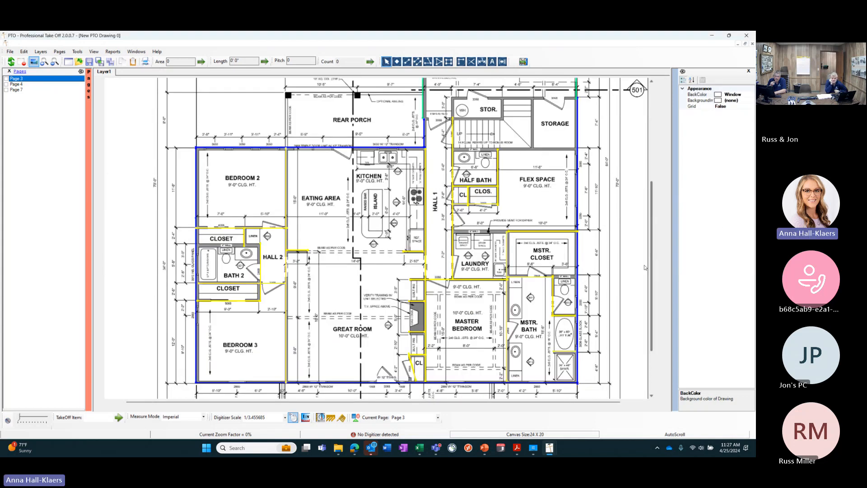
Draw aggregated lines along the upper walls of Bath 2 (about 9'), laundry (8' 2"), master toilet room (3' 6") and half bath (6' 9")
left_click(418, 61)
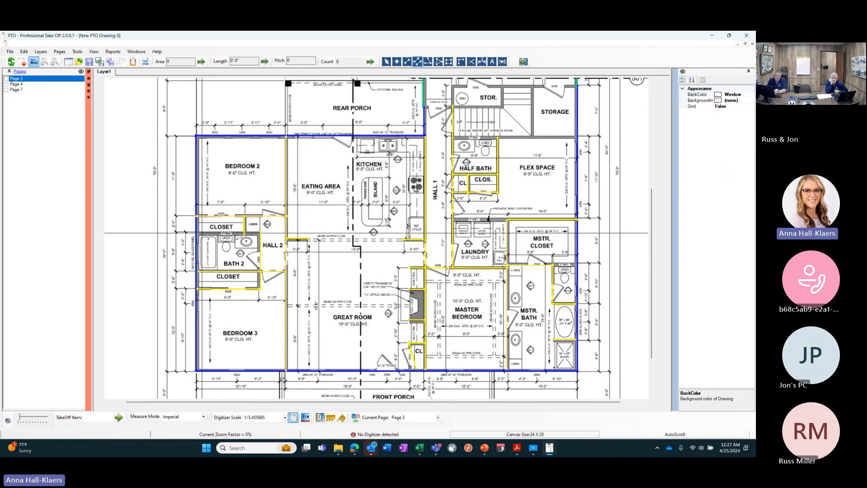
left_click(261, 234)
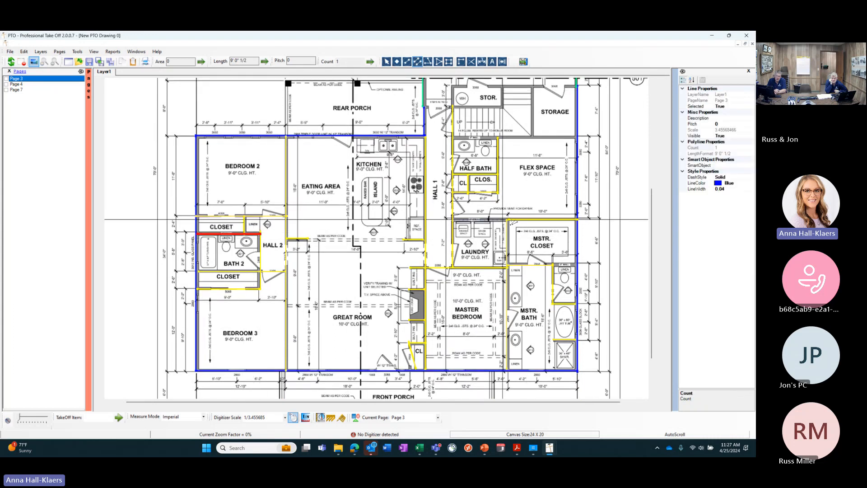
left_click(451, 220)
left_click(508, 220)
left_click(553, 265)
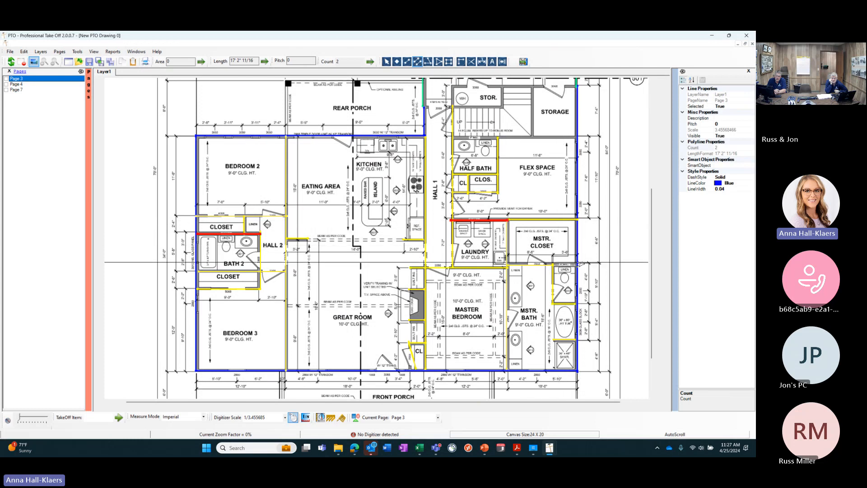
left_click(579, 265)
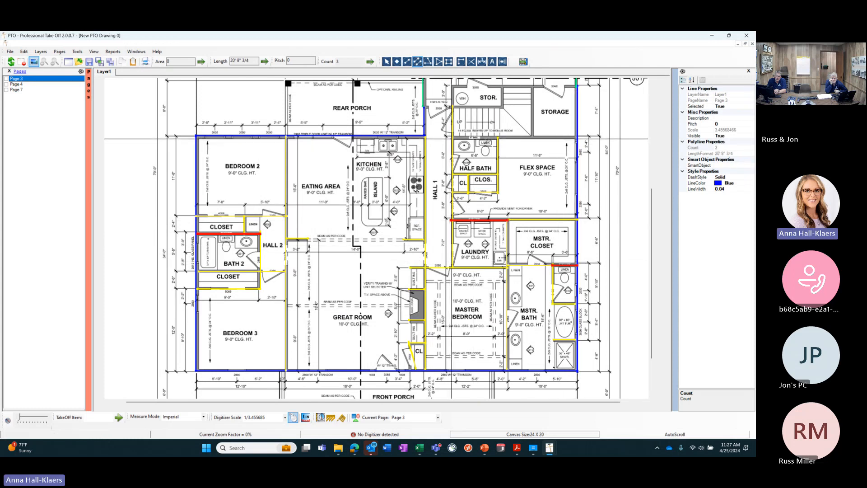
left_click(497, 139)
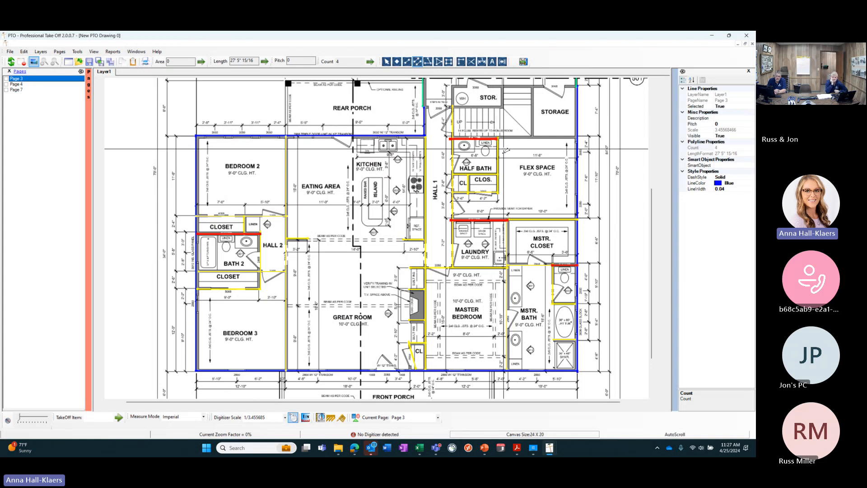
key("Escape")
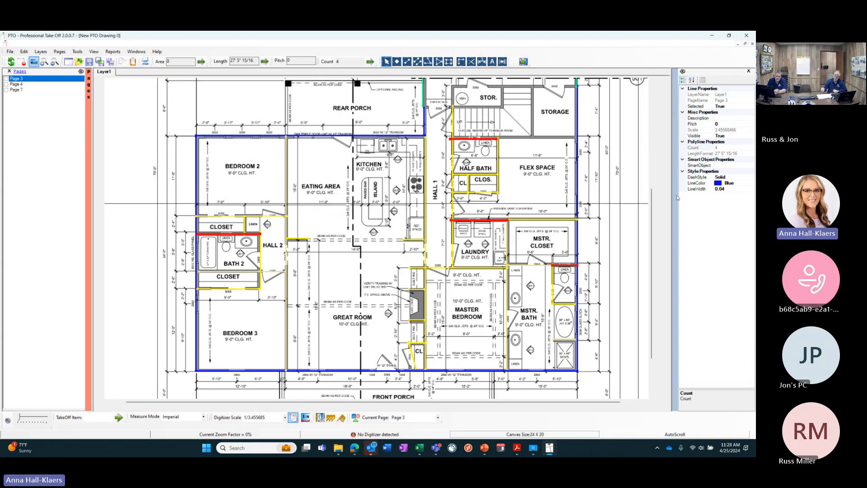
Change the line color of the bath and laundry wall line set to an orange shade
left_click(729, 183)
left_click(752, 183)
left_click_drag(749, 245, 750, 215)
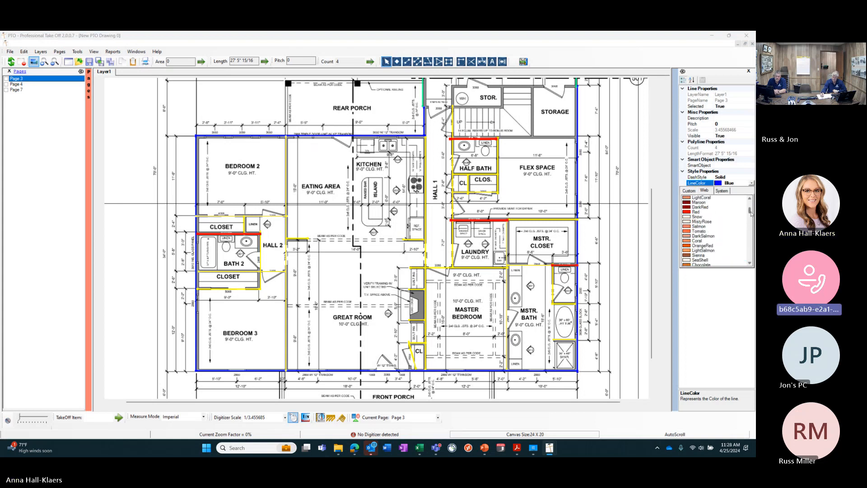
scroll(392, 218, "up", 5)
left_click(391, 218)
left_click_drag(652, 189, 650, 296)
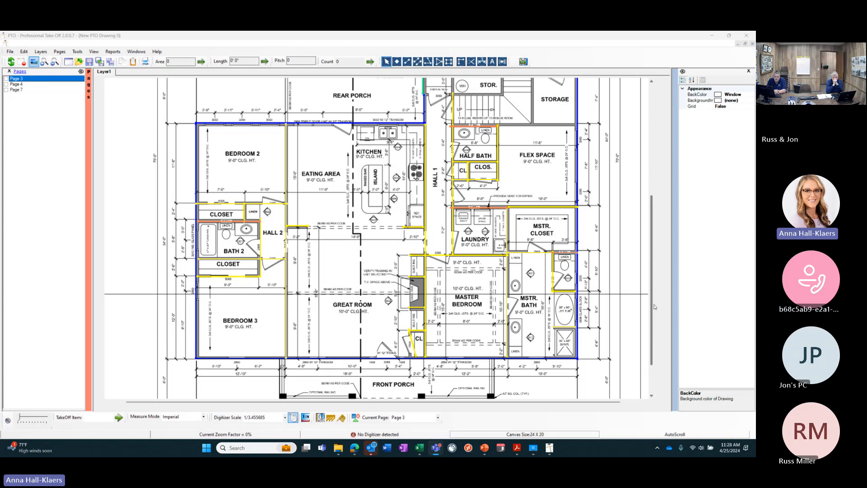
scroll(655, 307, "down", 1)
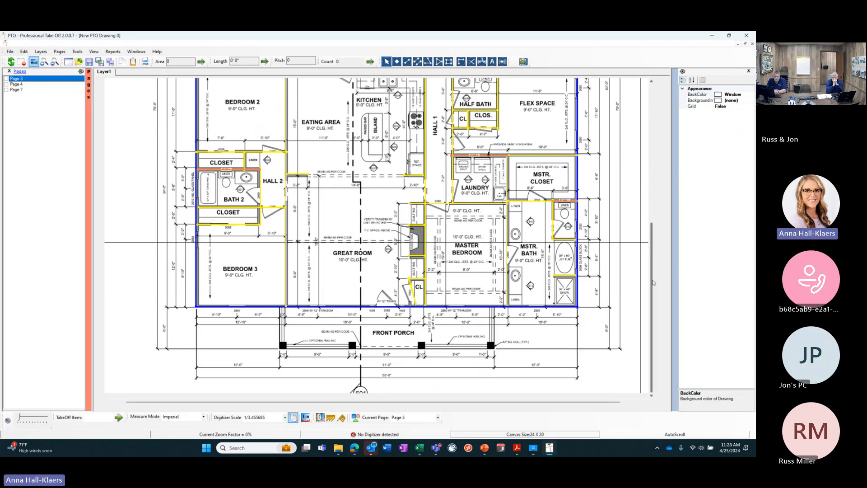
left_click_drag(653, 283, 655, 248)
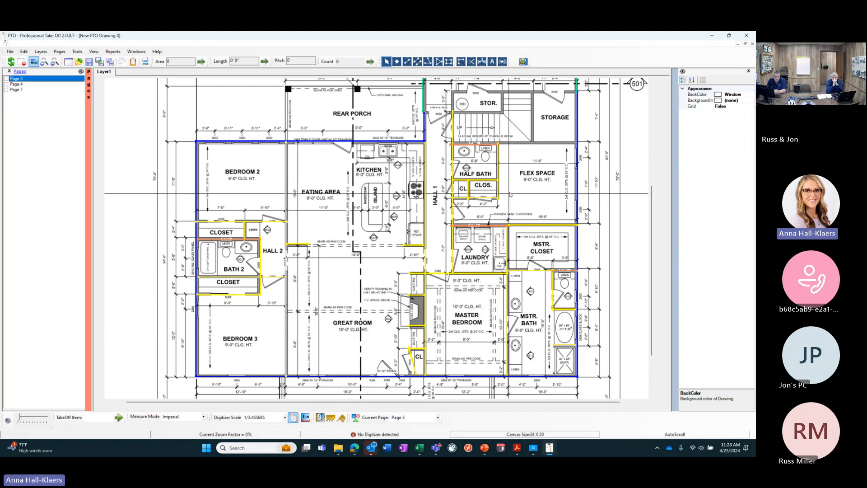
left_click(431, 63)
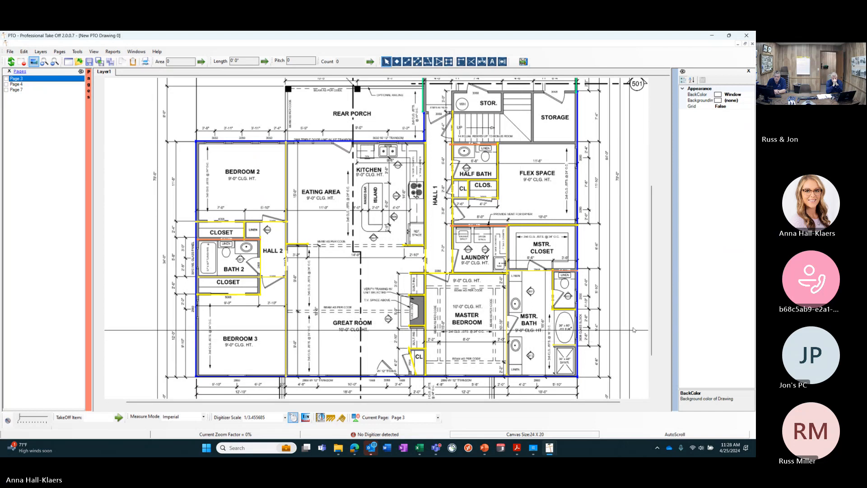
left_click_drag(652, 322, 652, 316)
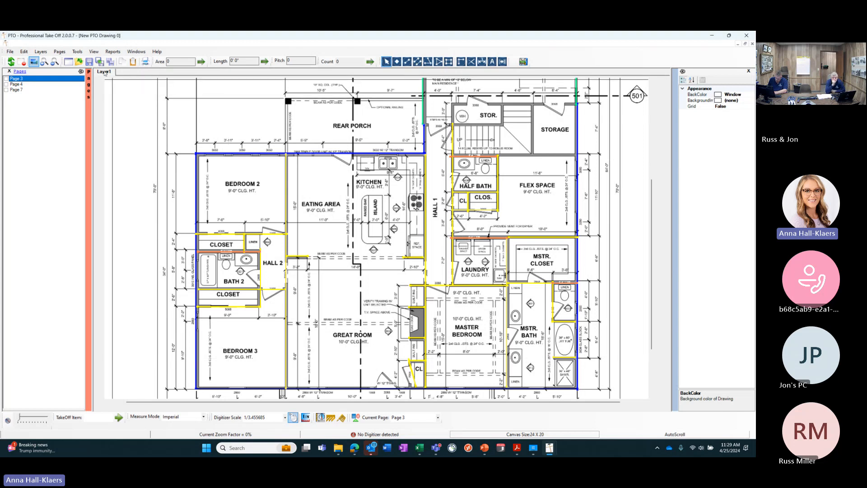
Add a new layer to the drawing, keeping the default label and the WhiteSmoke tab color
left_click(41, 51)
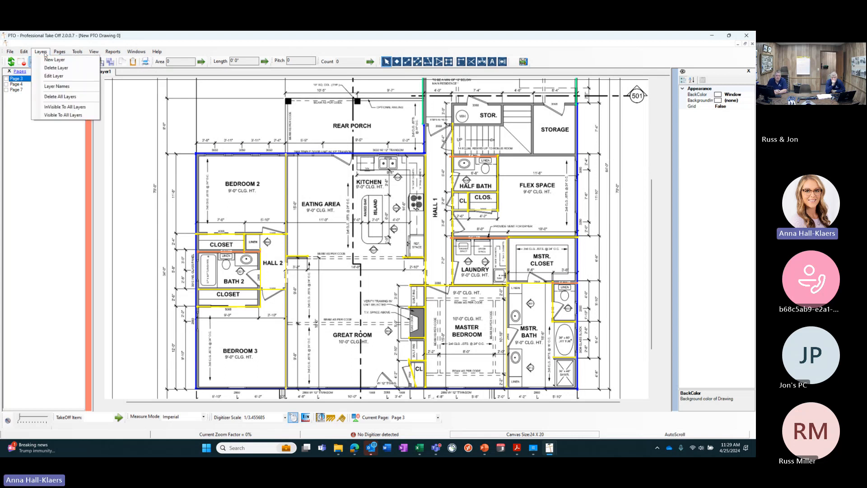
left_click(42, 52)
left_click(40, 53)
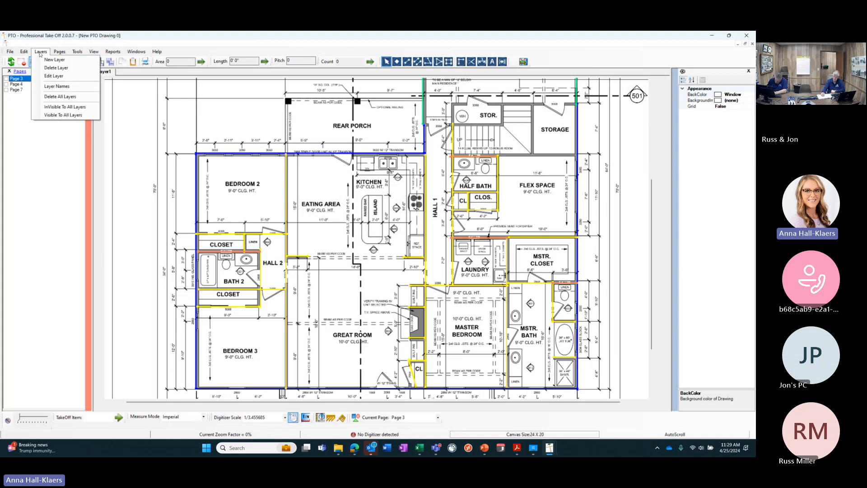
left_click(41, 52)
left_click(41, 52)
left_click(52, 60)
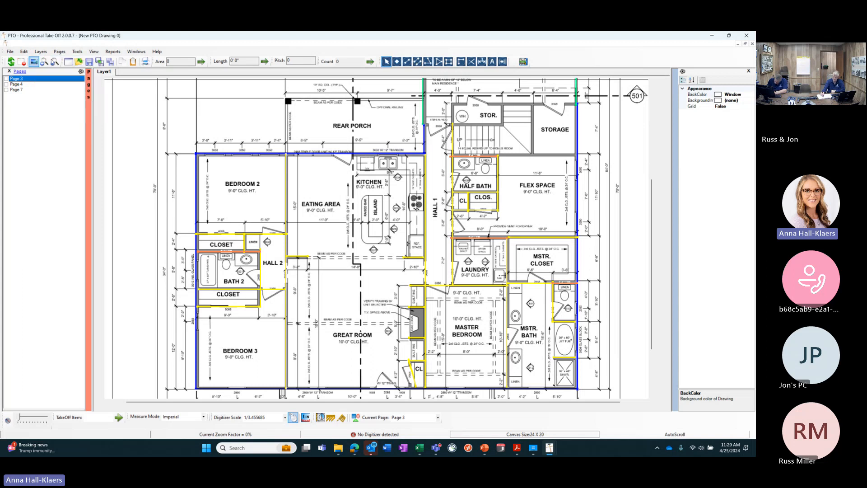
left_click_drag(37, 44, 88, 64)
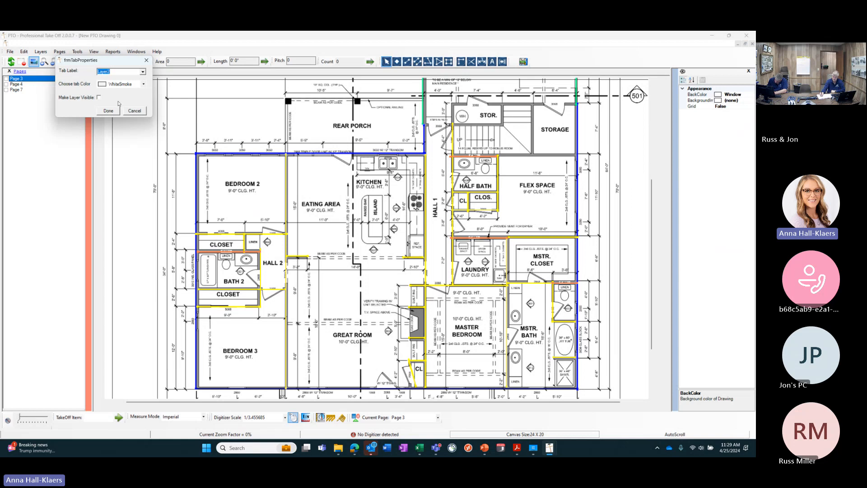
left_click(109, 111)
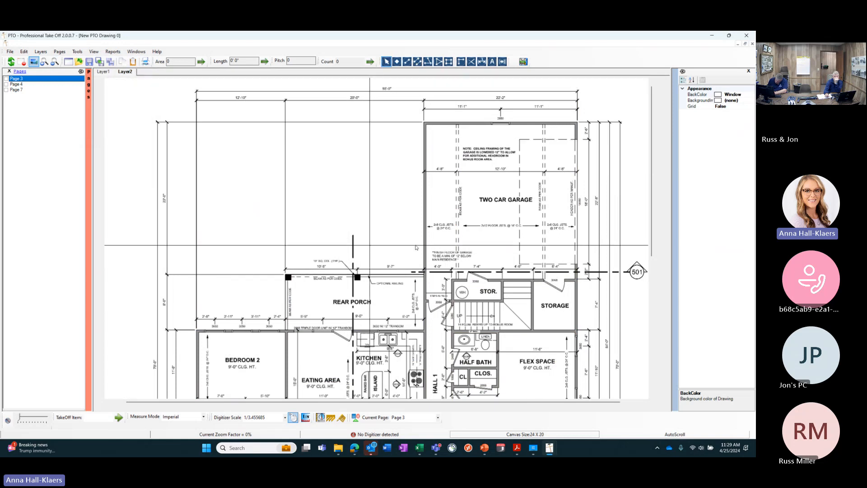
Compare the plan on the new empty layer with the wall lines on Layer1, ending on the new layer
left_click_drag(651, 155, 649, 242)
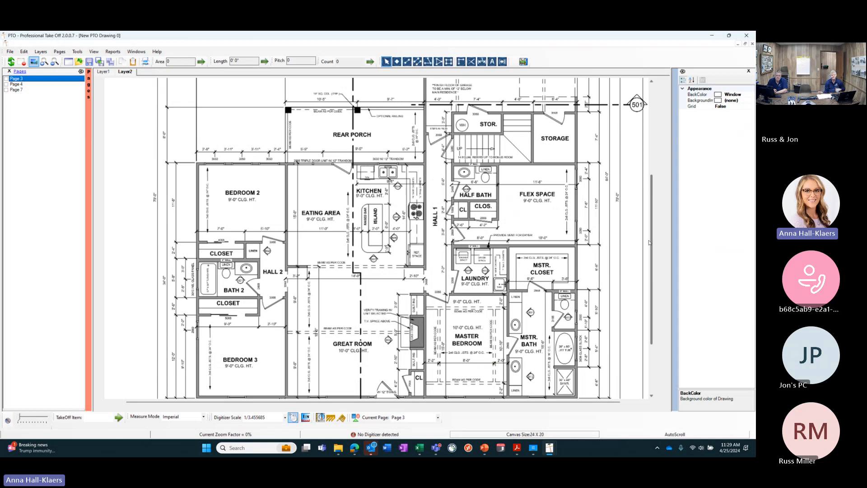
left_click_drag(649, 242, 649, 155)
left_click(109, 72)
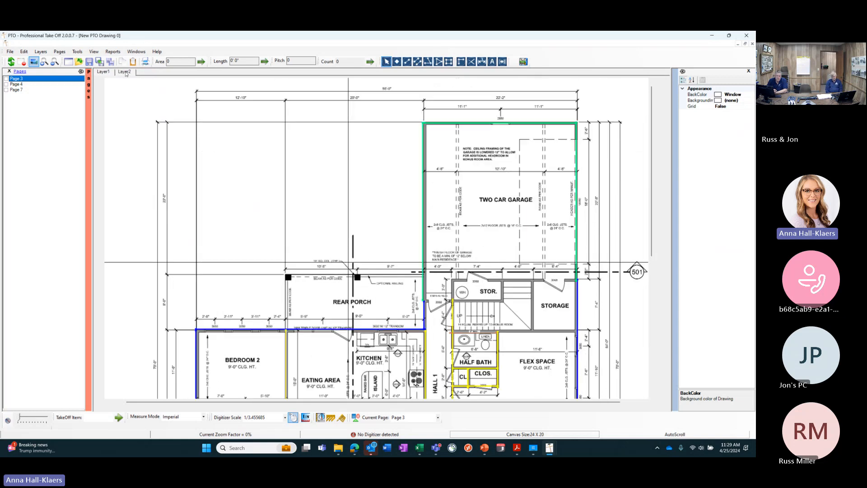
left_click(126, 72)
scroll(652, 232, "down", 5)
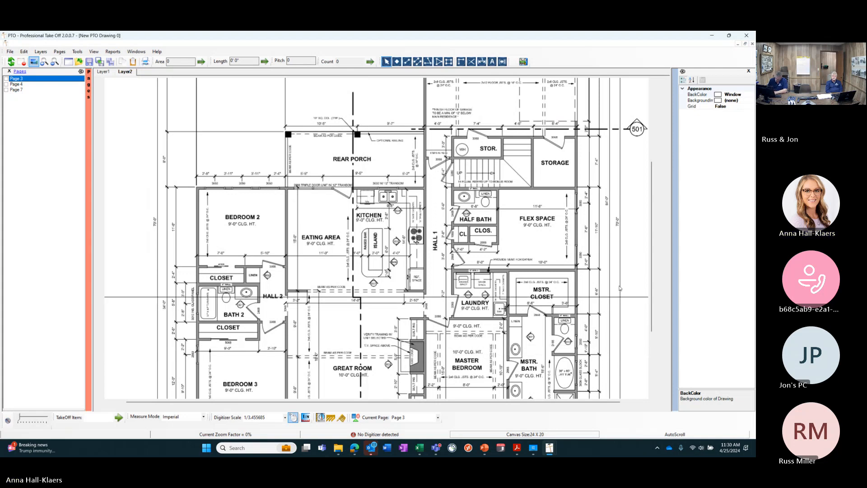
scroll(656, 229, "down", 1)
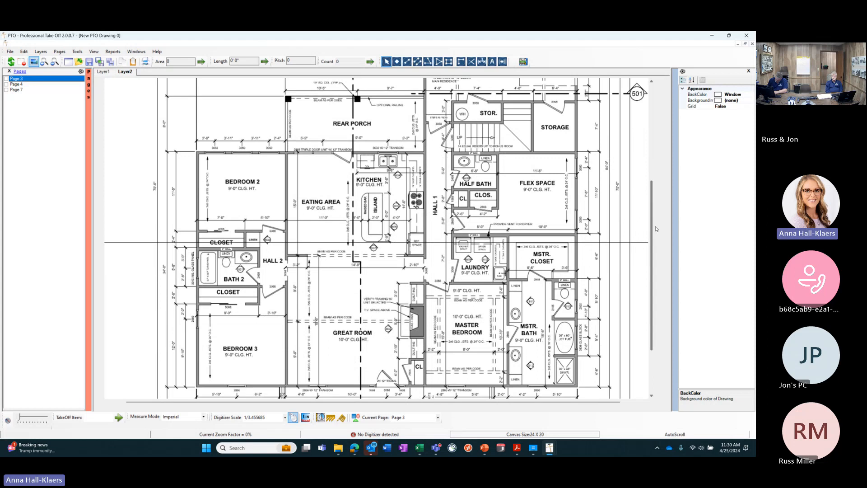
Draw a polygon of about 517 sq ft around the two car garage, including the entry notch beside the storage room, and deselect it
left_click_drag(652, 229, 651, 146)
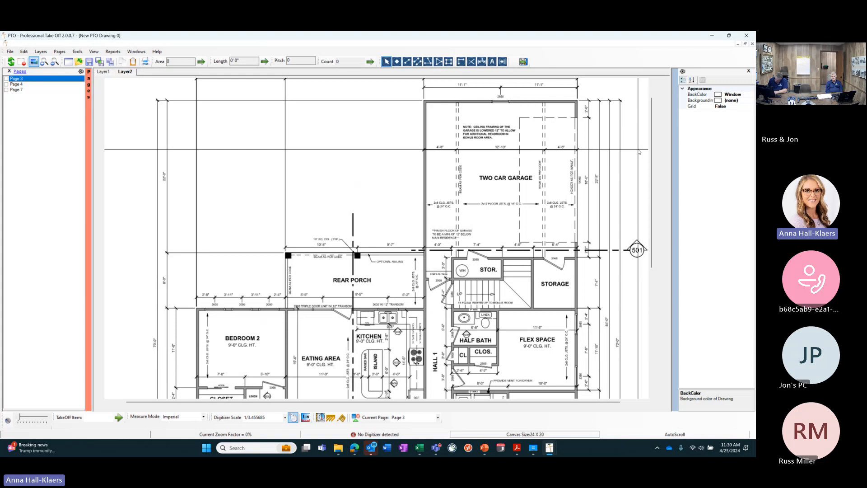
left_click(441, 63)
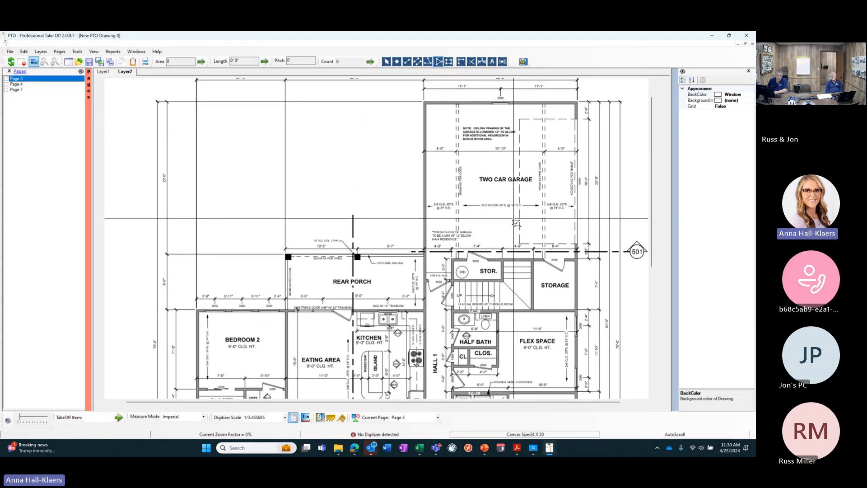
left_click(425, 103)
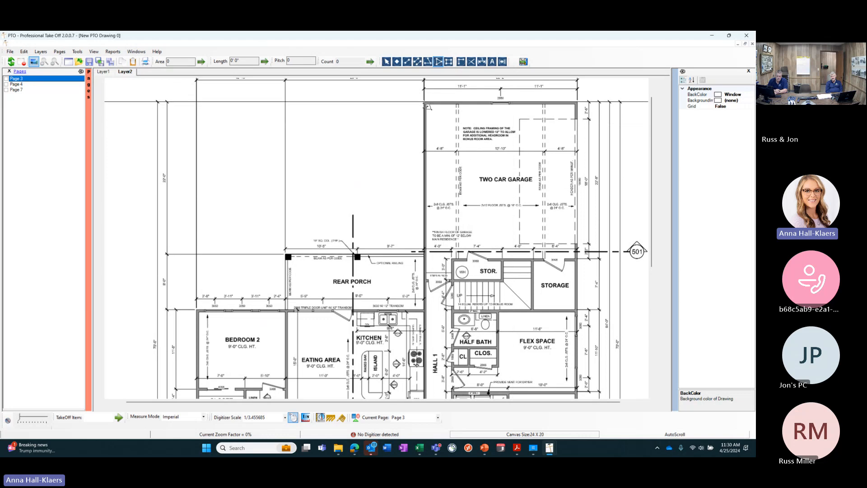
left_click(425, 281)
left_click(453, 281)
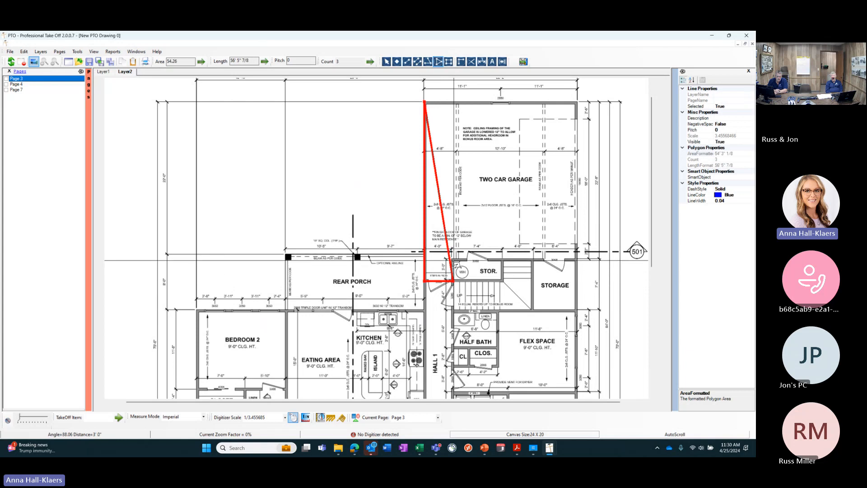
left_click(453, 260)
left_click(578, 260)
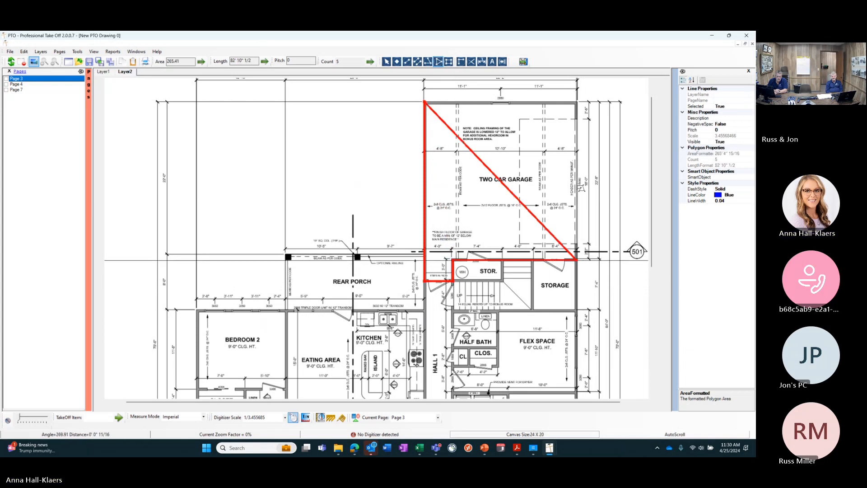
left_click(577, 103)
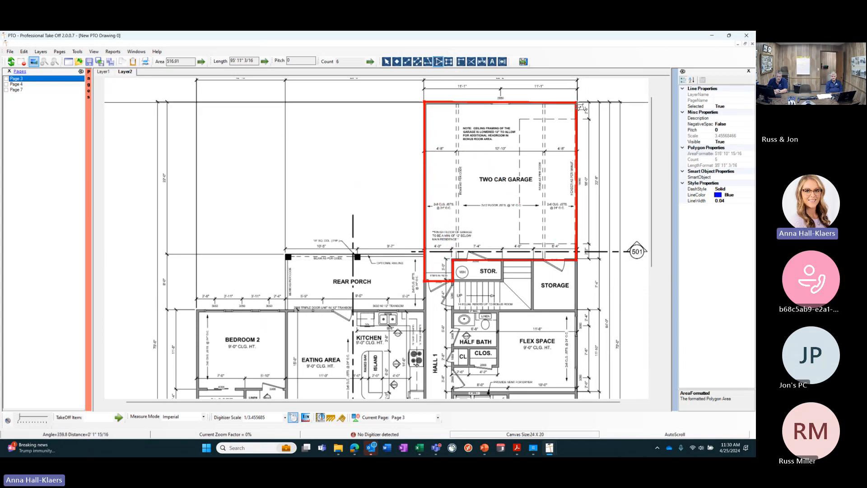
right_click(580, 107)
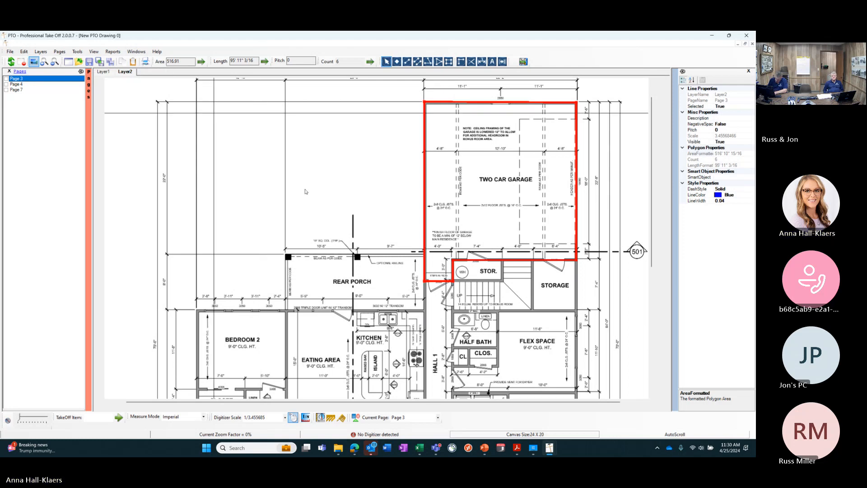
left_click(327, 221)
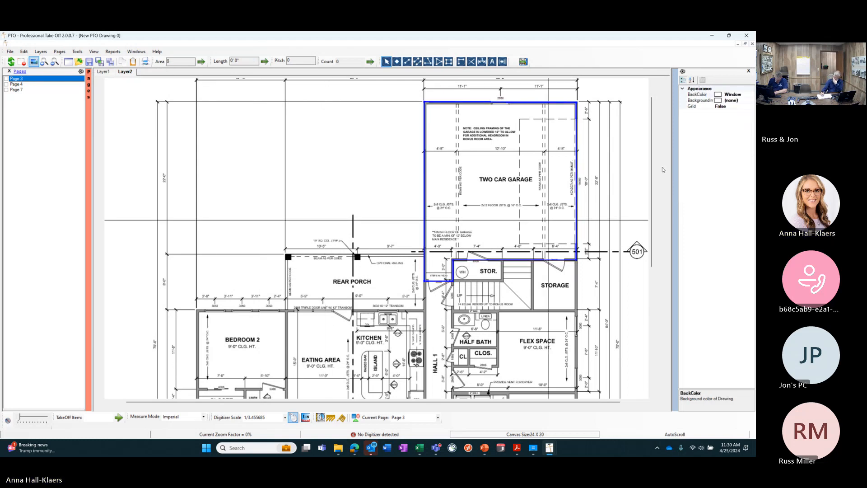
Start a house area polygon at the garage entry notch, tracing around the kitchen, Bedroom 2 and Bedroom 3 to the great room's kitchen-side corner
scroll(653, 171, "down", 1)
left_click_drag(653, 171, 653, 251)
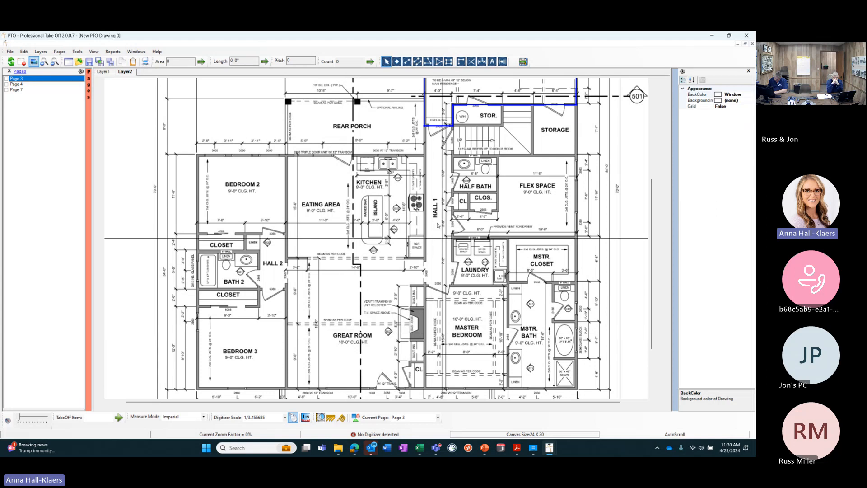
left_click(440, 62)
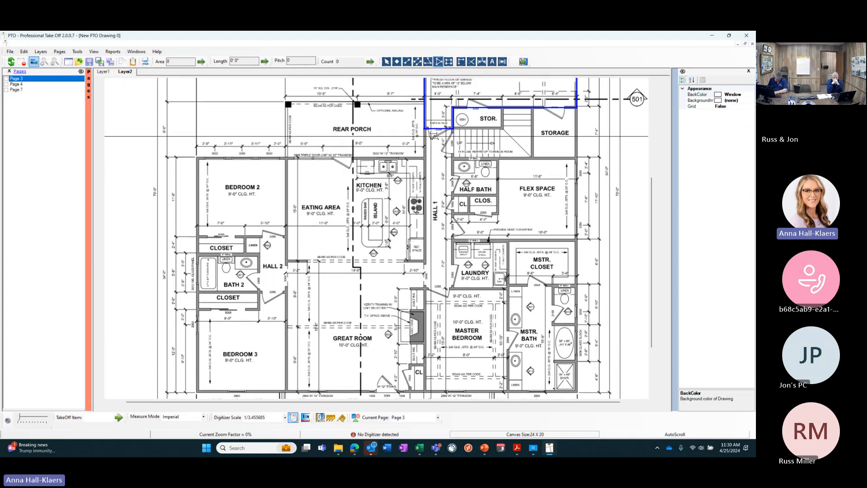
left_click(424, 128)
double_click(424, 158)
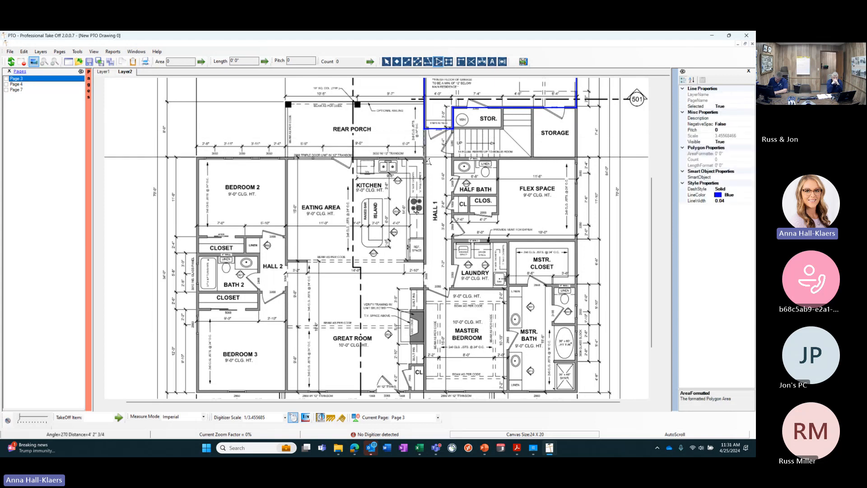
left_click(196, 157)
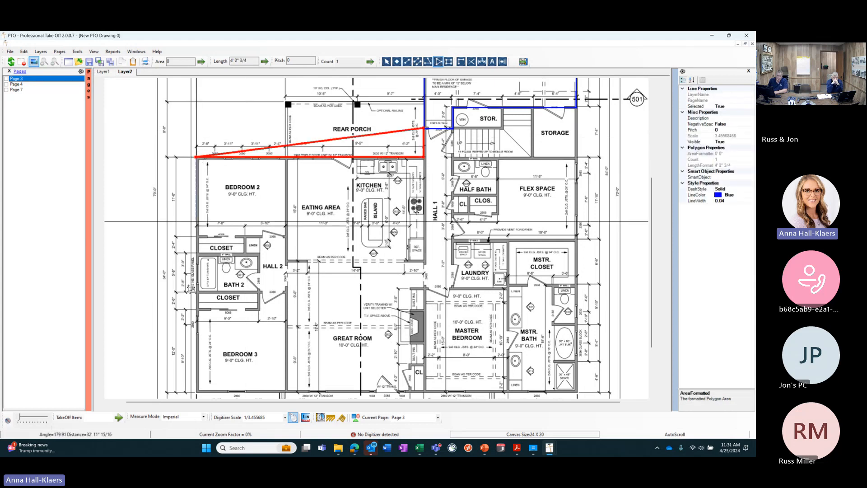
left_click(196, 377)
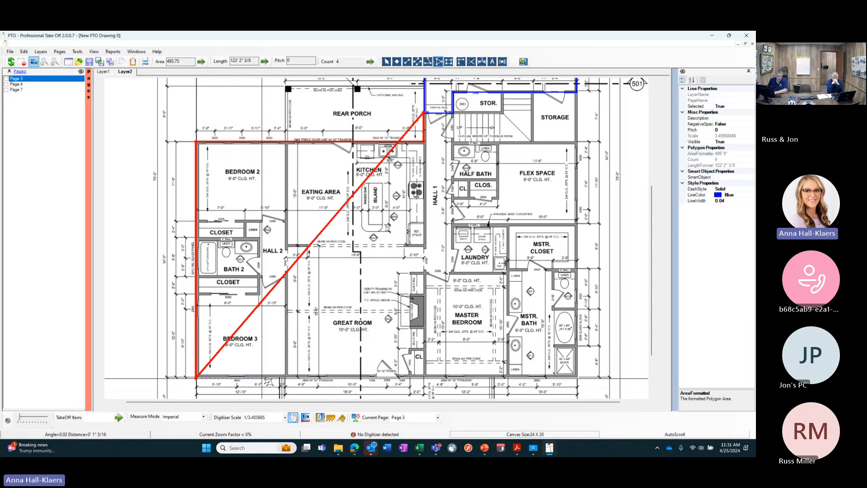
left_click(287, 377)
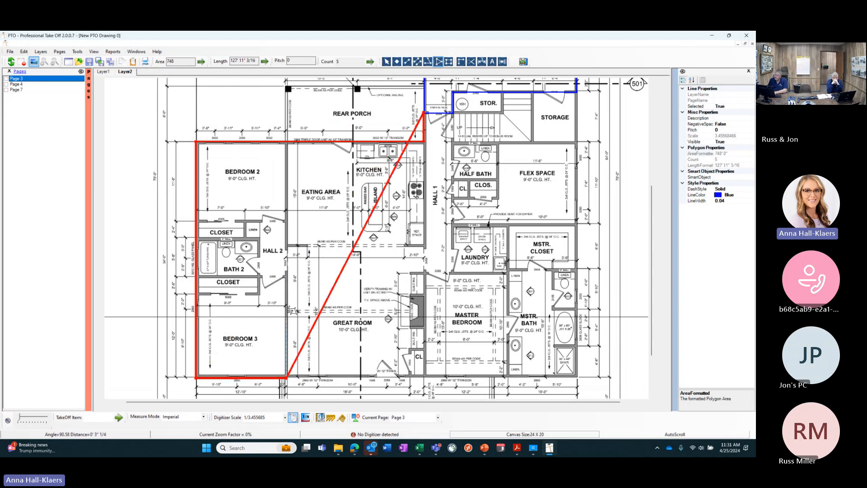
left_click(287, 245)
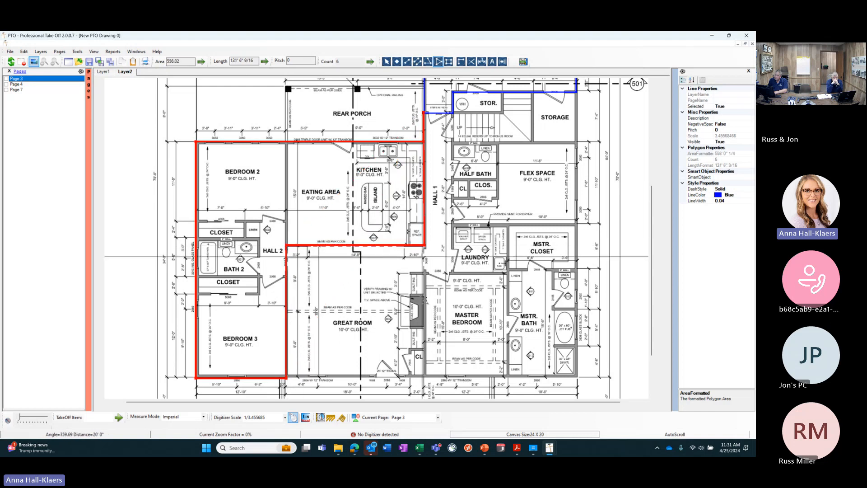
Complete the house polygon around the great room, master suite, flex space and storage up to the garage entry, enclosing about 1641 sq ft
left_click(424, 246)
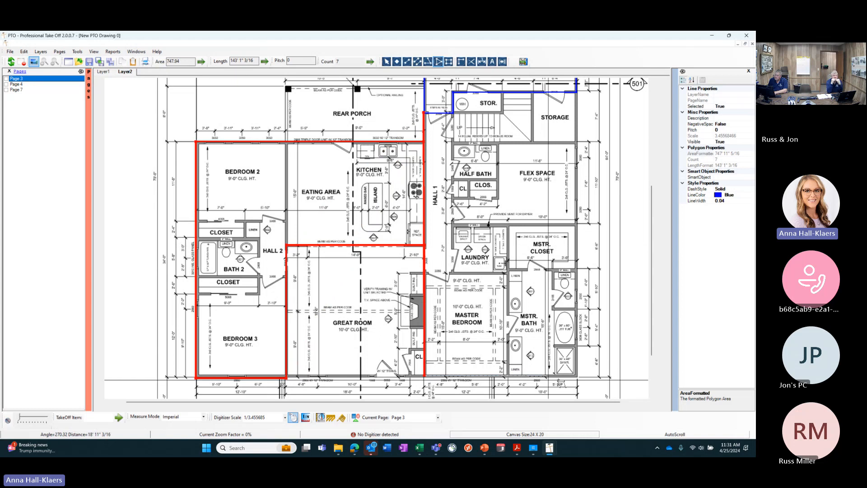
left_click(425, 377)
left_click(577, 375)
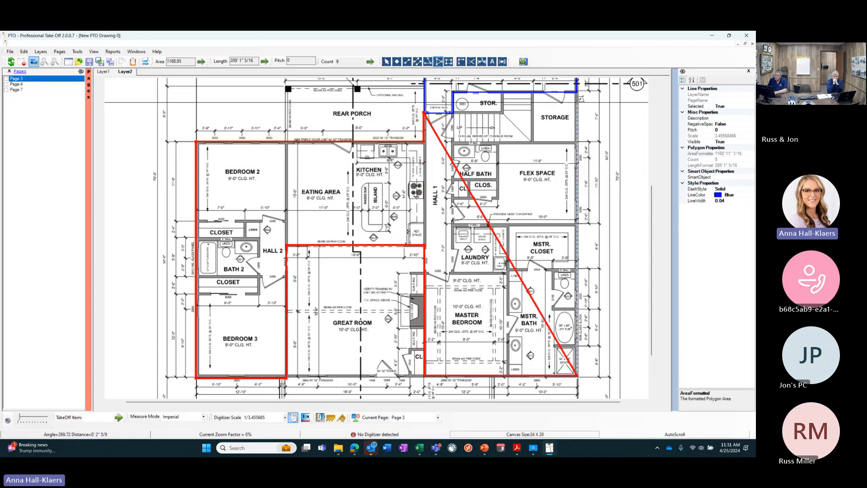
left_click(578, 93)
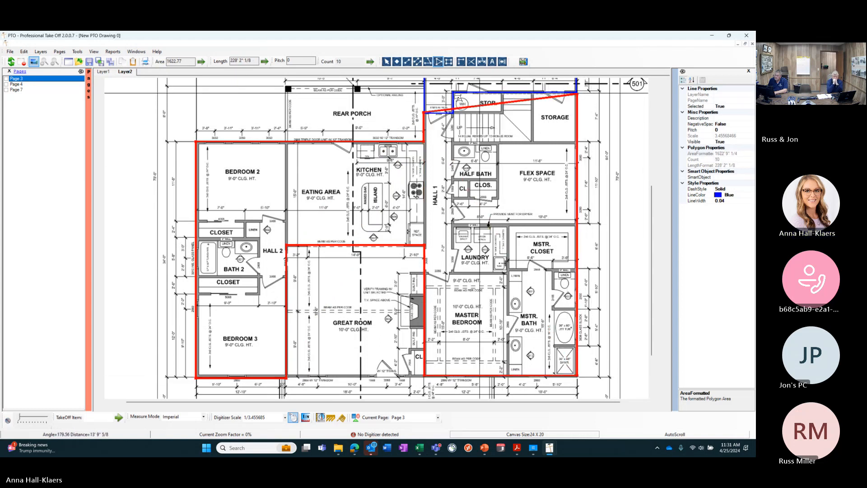
left_click(454, 94)
left_click(453, 112)
left_click(386, 61)
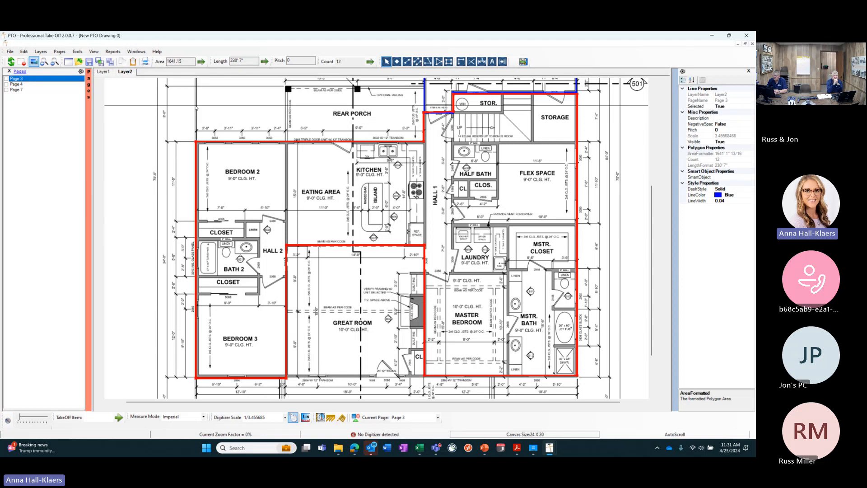
Draw a rectangle of about 19.9 by 19.2 ft over the great room
left_click(450, 63)
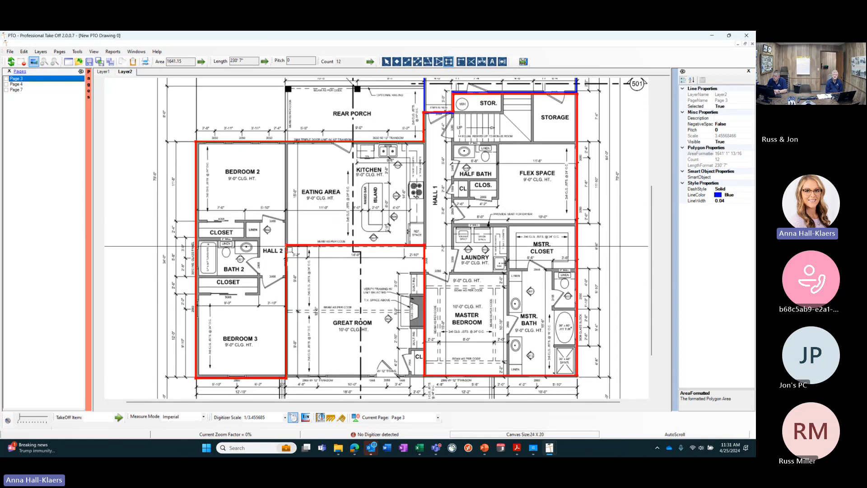
left_click_drag(287, 246, 425, 376)
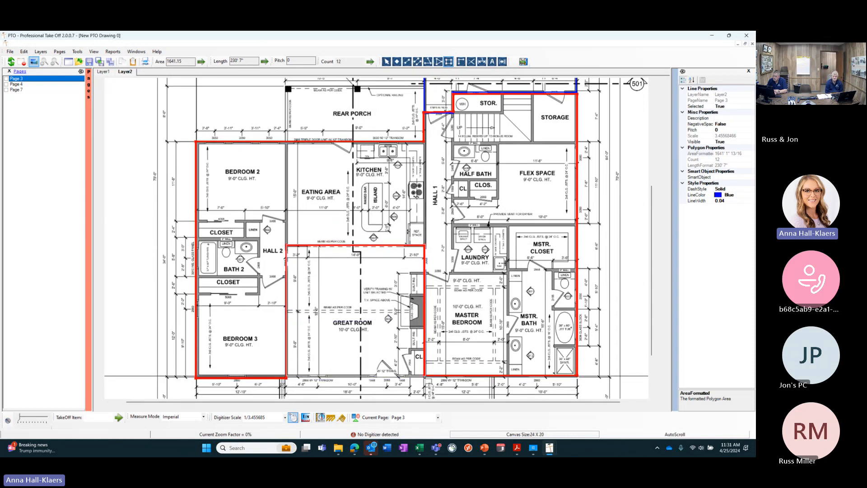
right_click(406, 356)
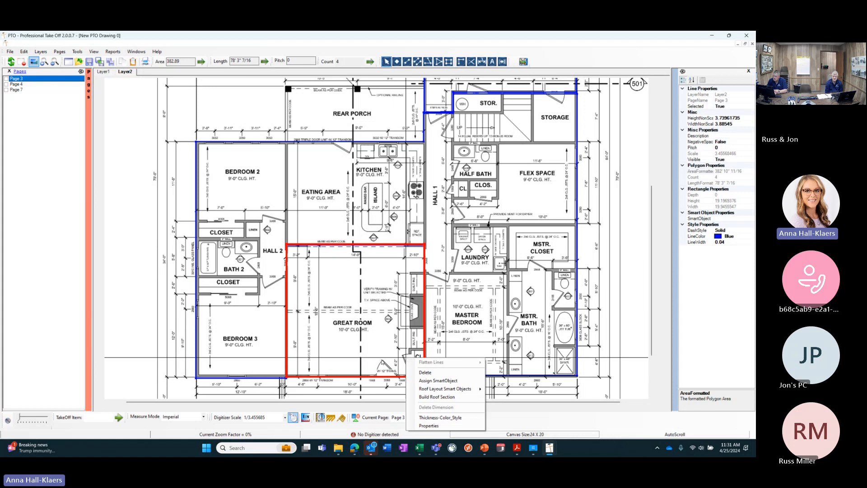
left_click(418, 361)
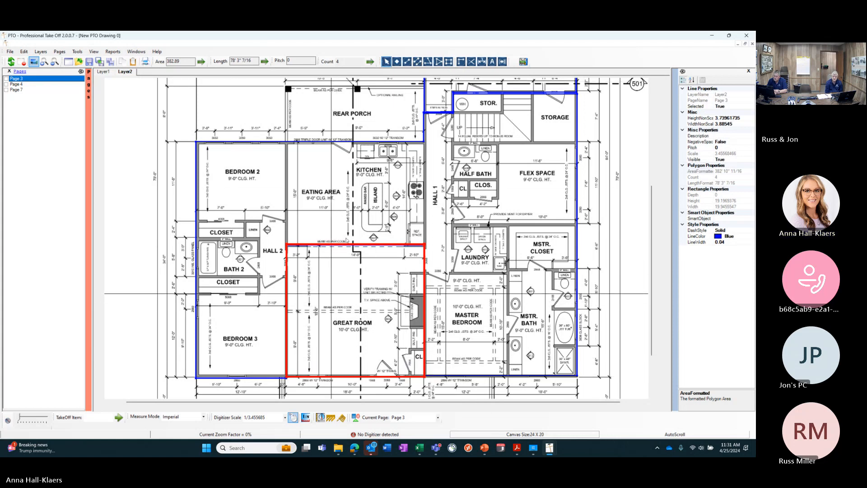
Set the great room rectangle's pitch to 6 and add the surrounding house polygon to the selection
left_click(719, 147)
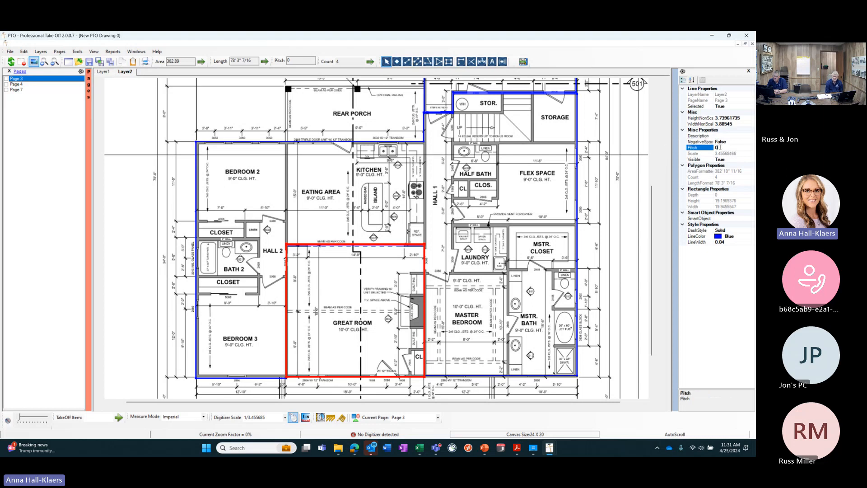
type("6")
key("Return")
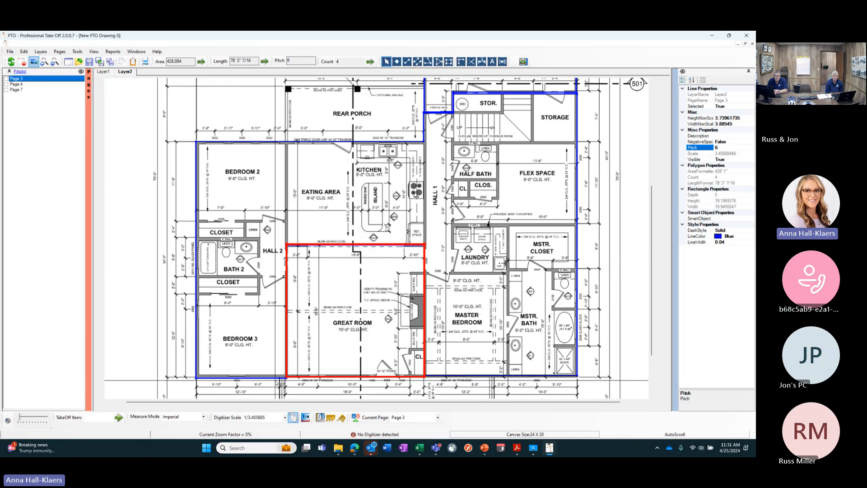
left_click(277, 379, "ctrl")
mouse_move(652, 186)
left_mouse_down()
mouse_move(647, 306)
mouse_move(647, 298)
left_mouse_up()
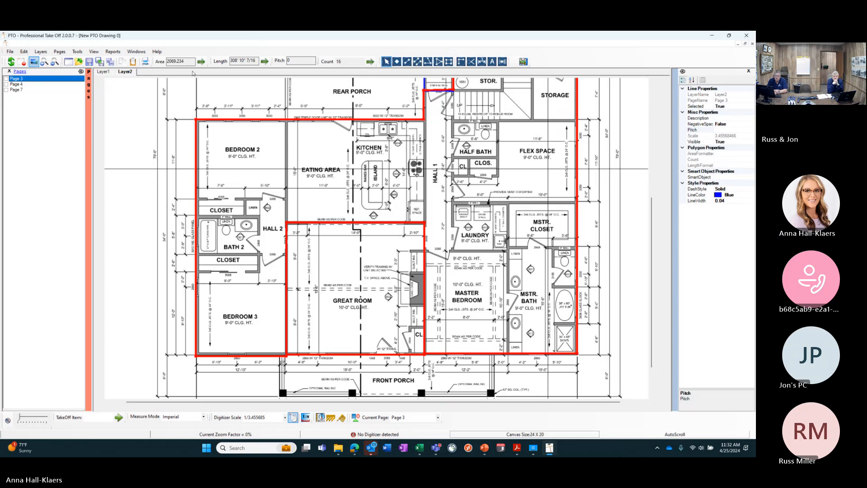
Clear the selection and reselect the house polygon together with the pitched great room rectangle to check their combined area
left_click(344, 275)
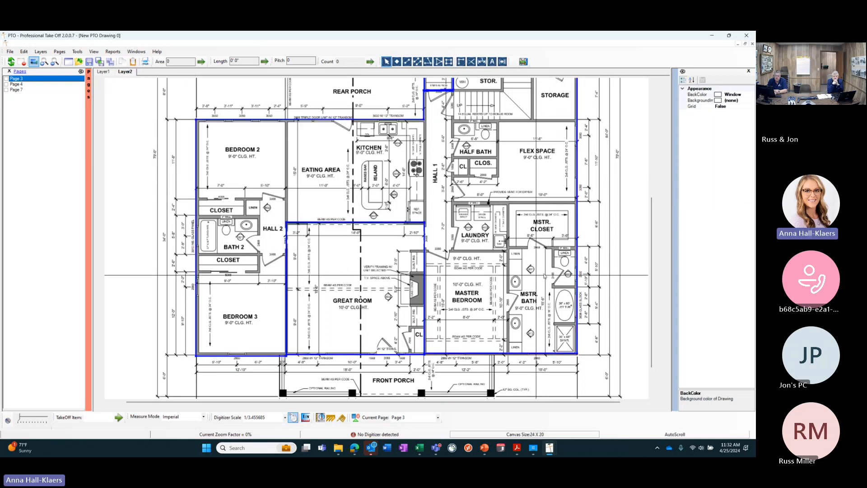
left_click(577, 275)
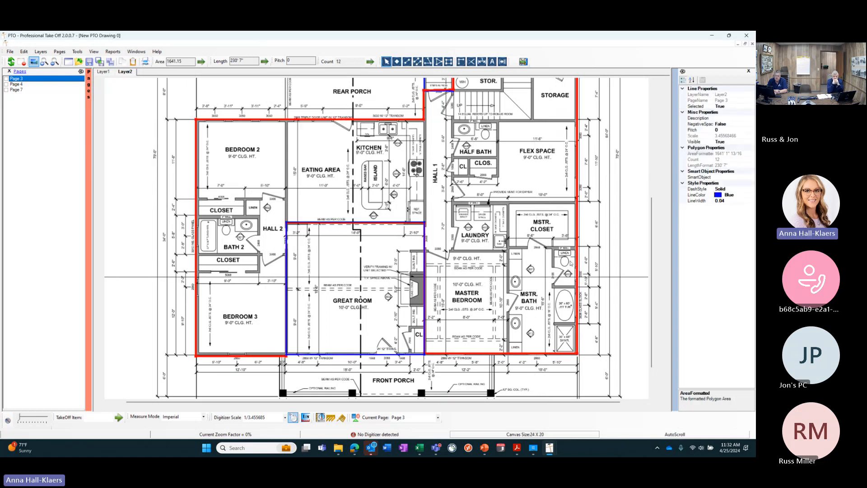
left_click(397, 355, "ctrl")
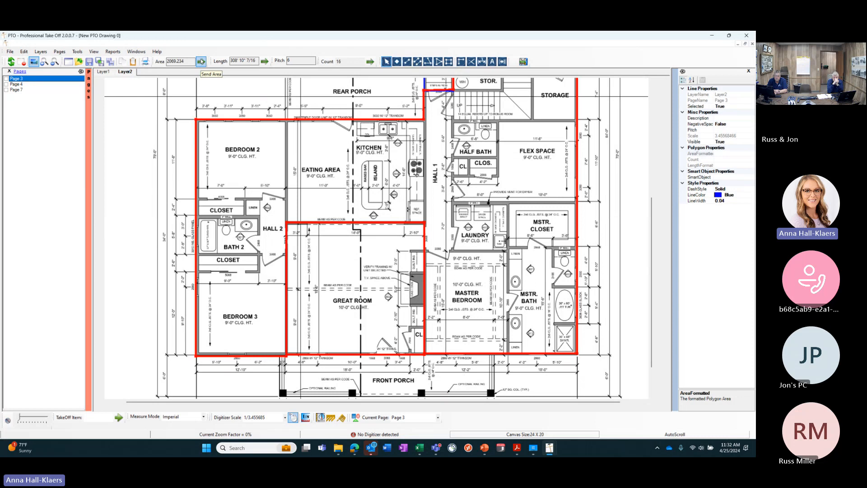
left_click(517, 448)
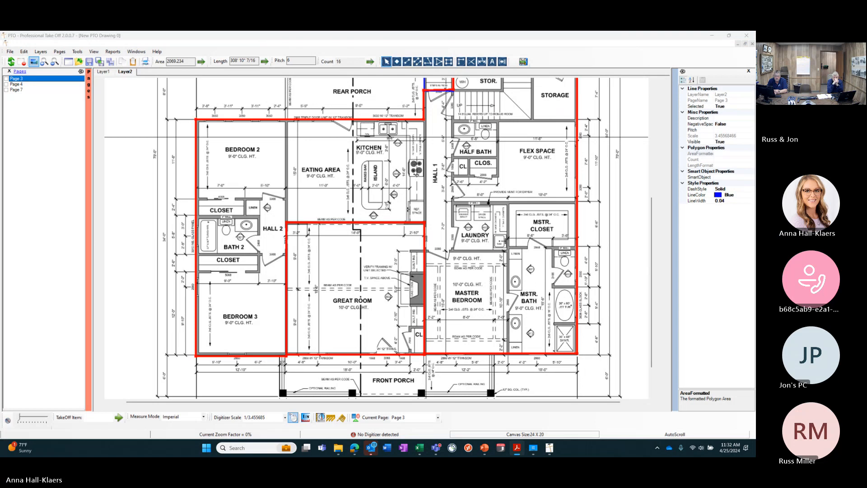
left_click(463, 227)
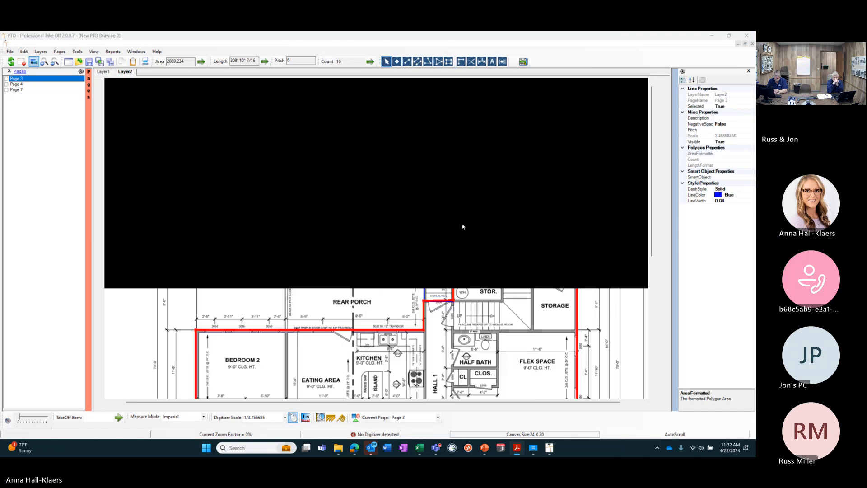
scroll(315, 198, "down", 5)
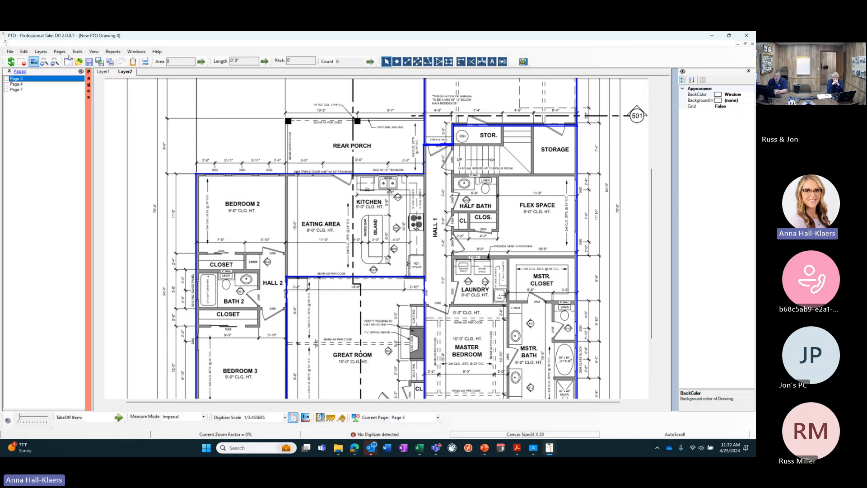
Add a third layer to the drawing with the WhiteSmoke tab color
left_click(40, 51)
left_click(48, 60)
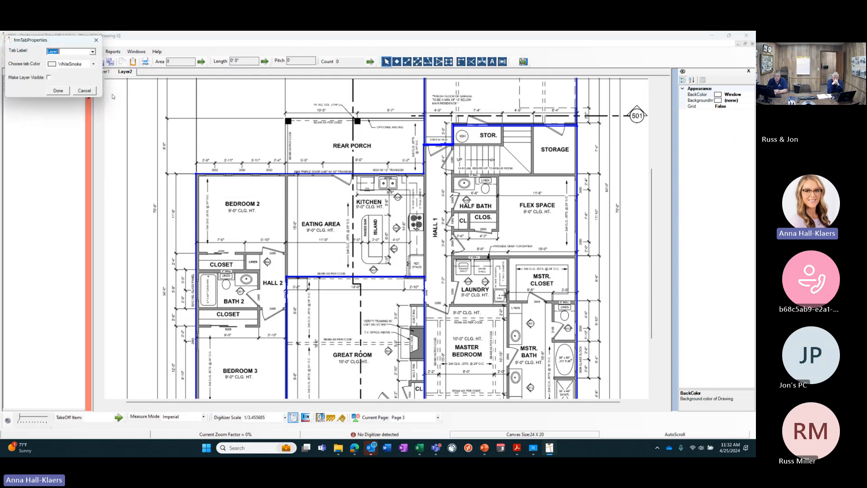
left_click(63, 93)
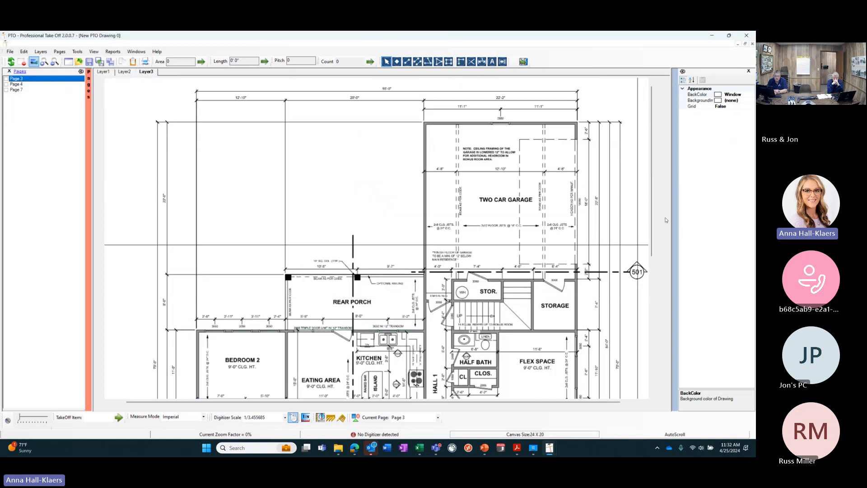
Draw aggregated line segments over the kitchen window, about 3' 5" long, and the eating area's triple door unit
left_click_drag(653, 209, 658, 286)
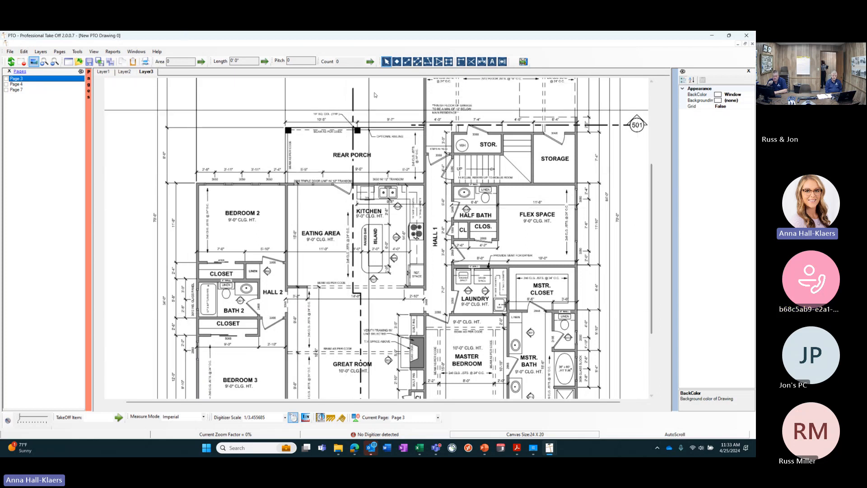
left_click(416, 62)
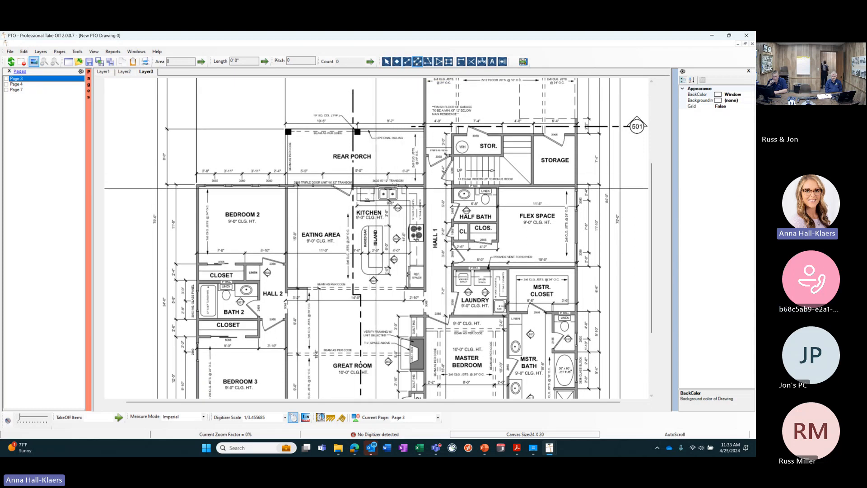
left_click(401, 186)
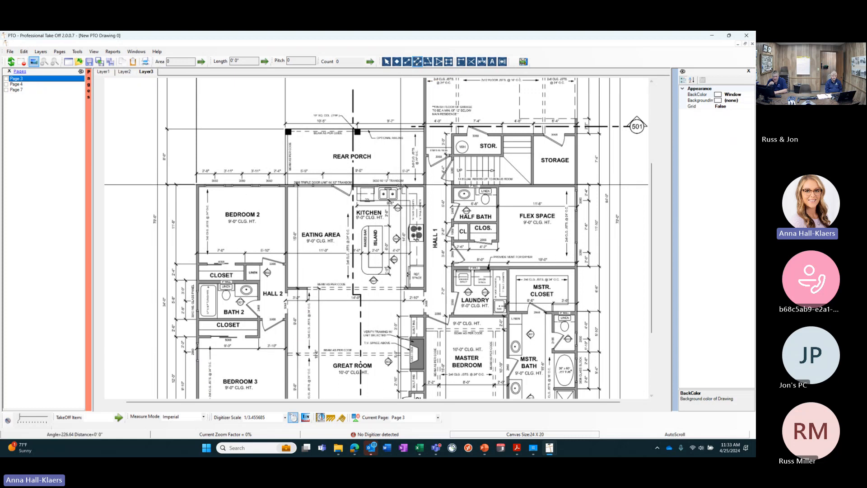
double_click(377, 184)
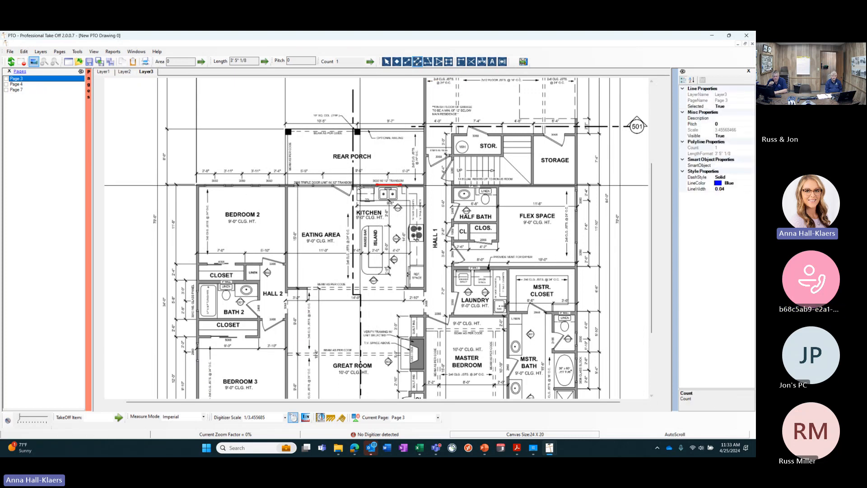
left_click(356, 184)
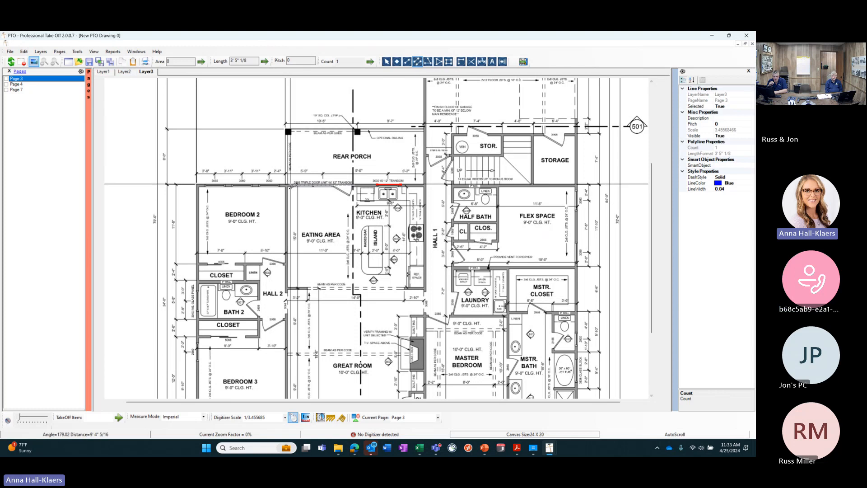
double_click(288, 185)
Add segments over the three Bedroom 2 rear windows, each about 3' 6" long, to the aggregated line
left_click(282, 185)
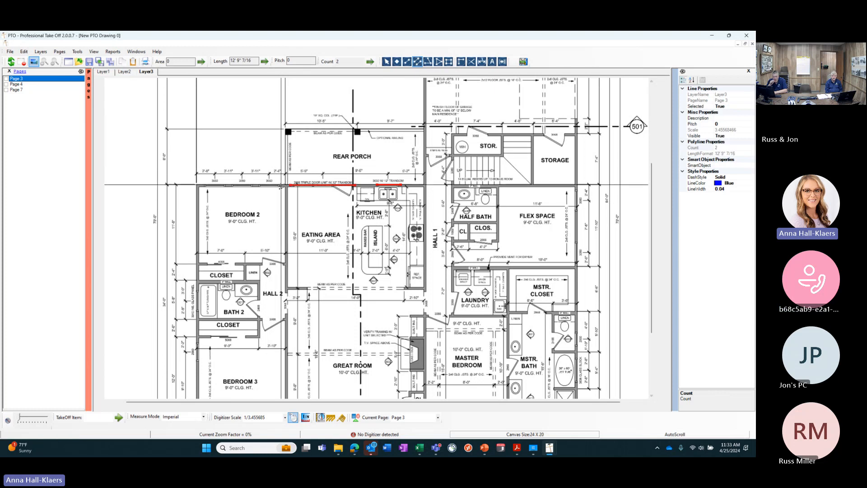
double_click(257, 185)
left_click(256, 185)
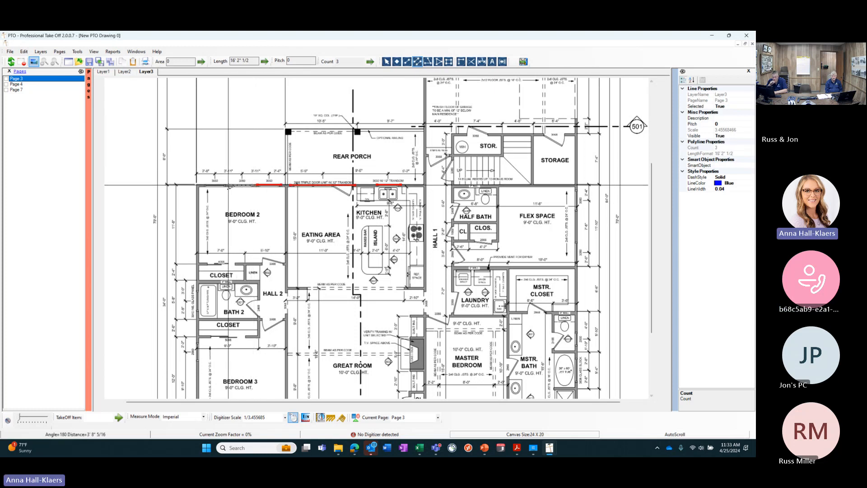
double_click(229, 185)
left_click(228, 185)
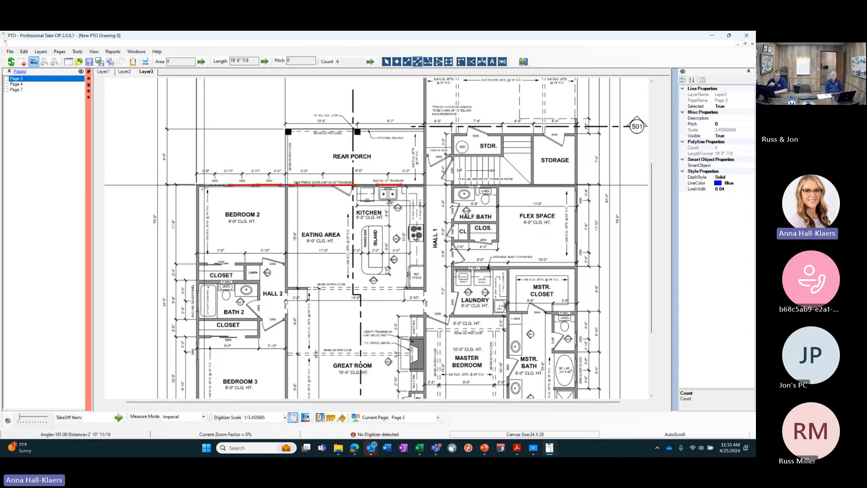
double_click(203, 185)
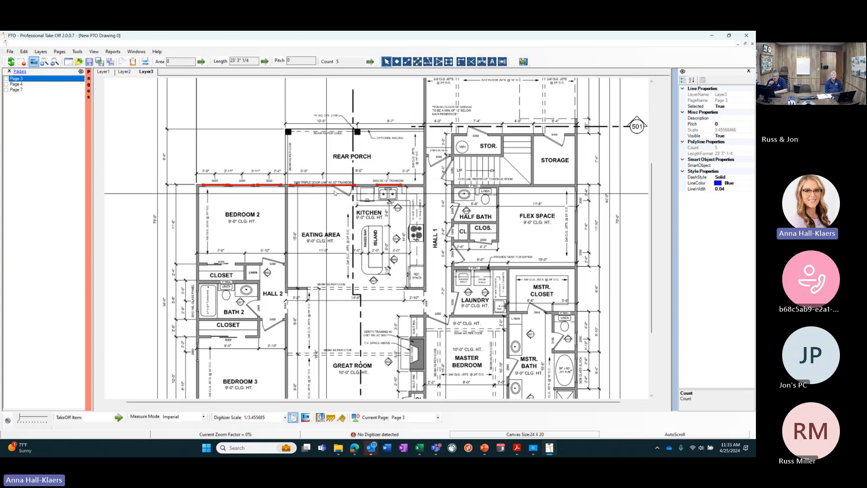
Delete the line segment over the eating area's triple door unit
left_click(395, 198)
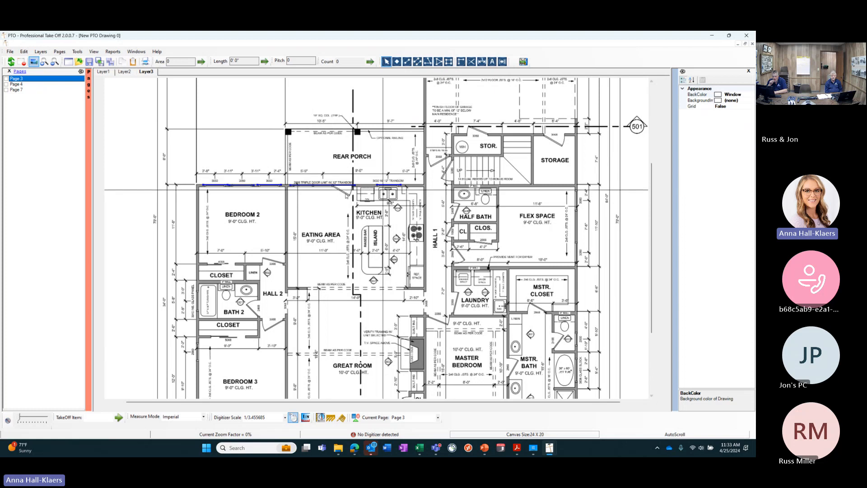
right_click(328, 188)
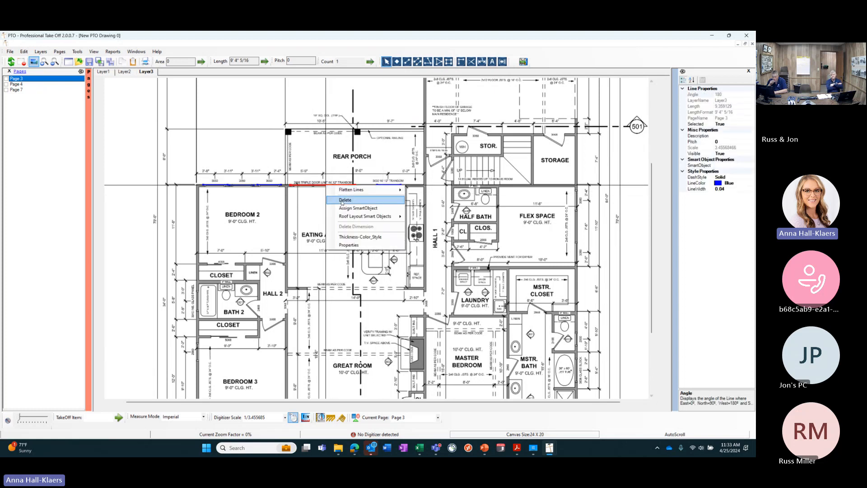
left_click(340, 197)
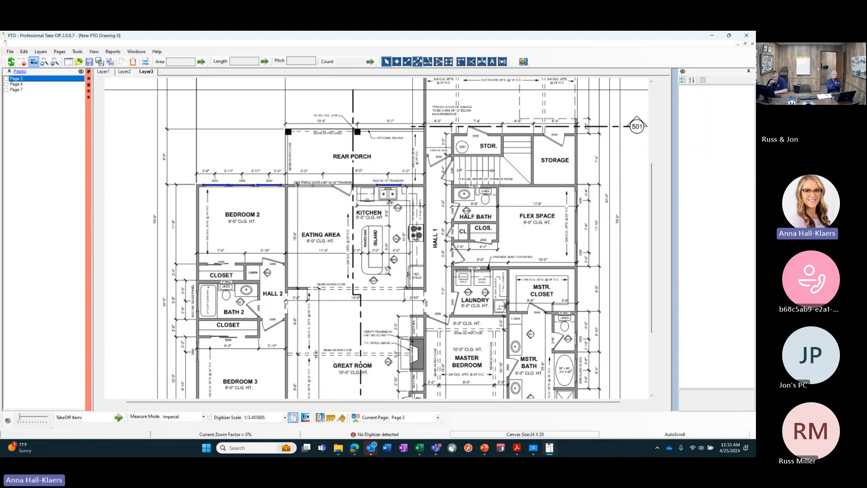
Redraw the triple door opening at the eating area as a single line about 8' 4 3/4" long
left_click(407, 63)
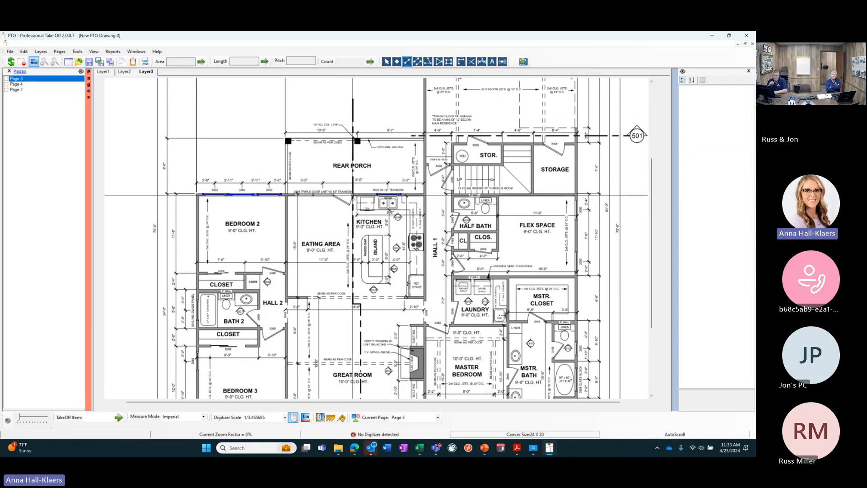
left_click(352, 195)
left_click(294, 195)
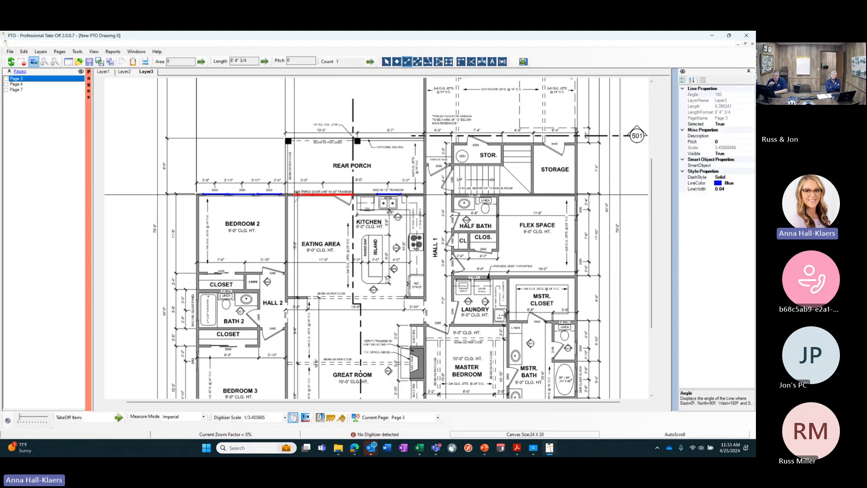
key("Escape")
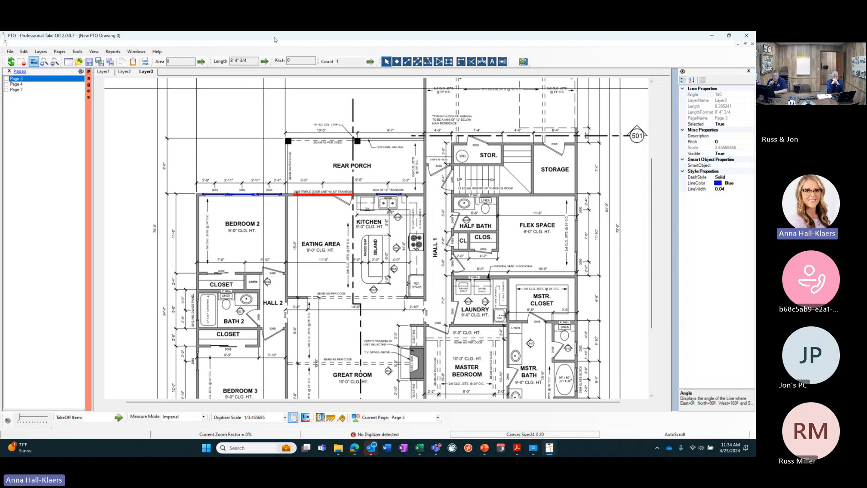
left_click(326, 214)
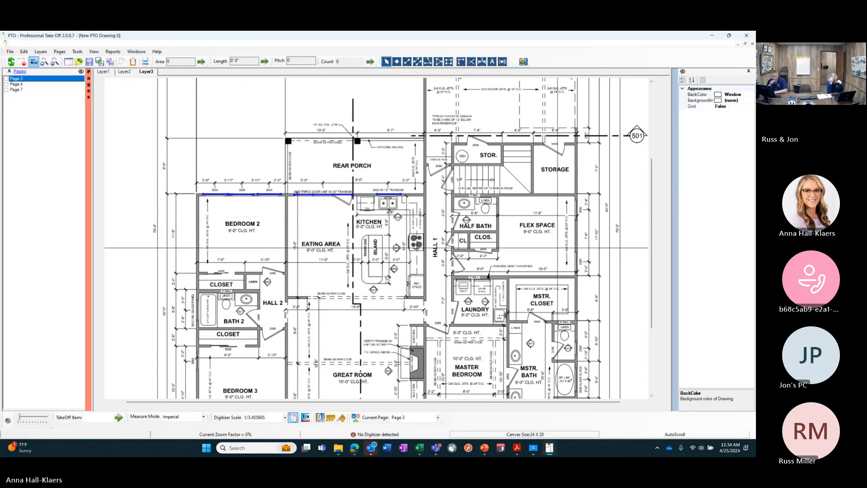
Select the triple door line to check its length and properties, then clear the selection
mouse_move(652, 217)
left_mouse_down()
mouse_move(652, 147)
mouse_move(654, 204)
left_mouse_up()
scroll(654, 204, "down", 1)
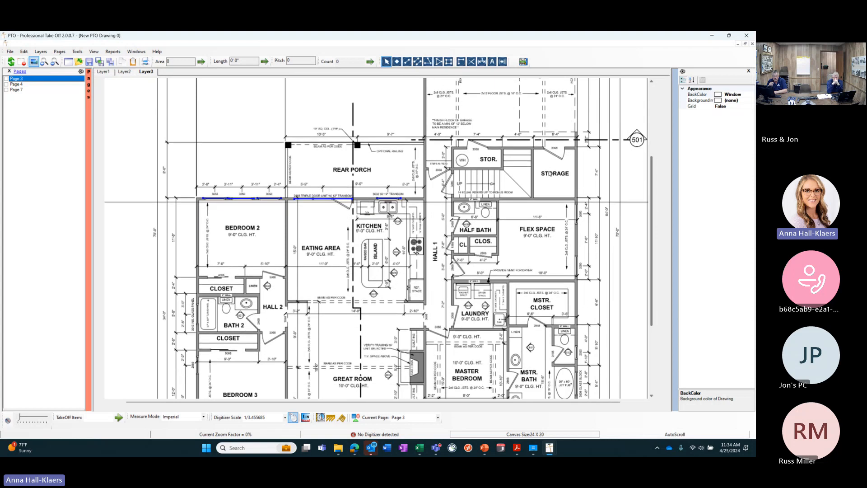
left_click(318, 202)
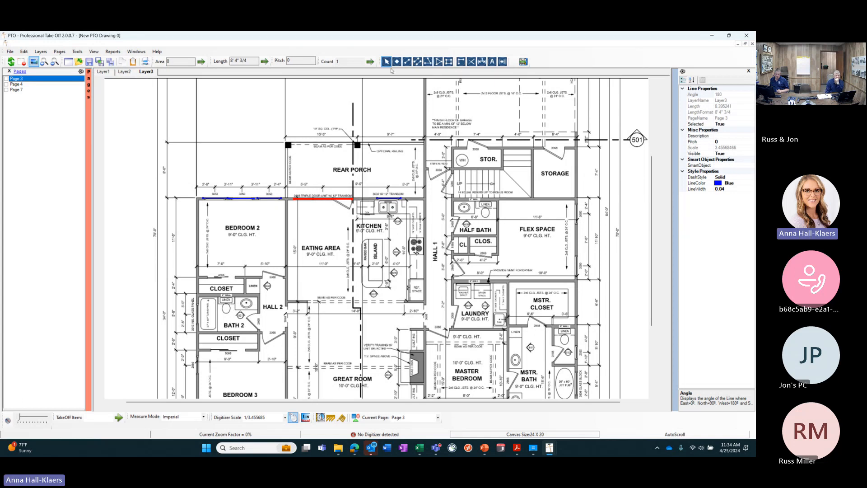
left_click(317, 231)
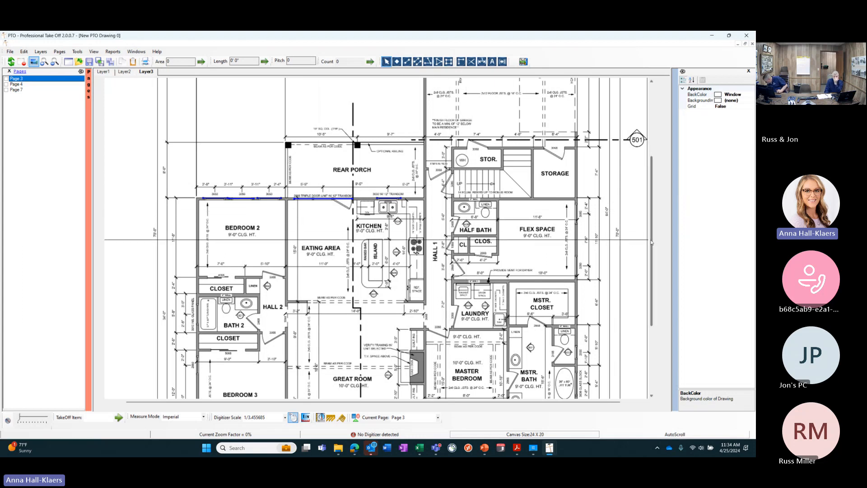
Enlarge the plan to 110%, view the wall lines on Layer1, and return to Layer3
scroll(651, 243, "down", 1)
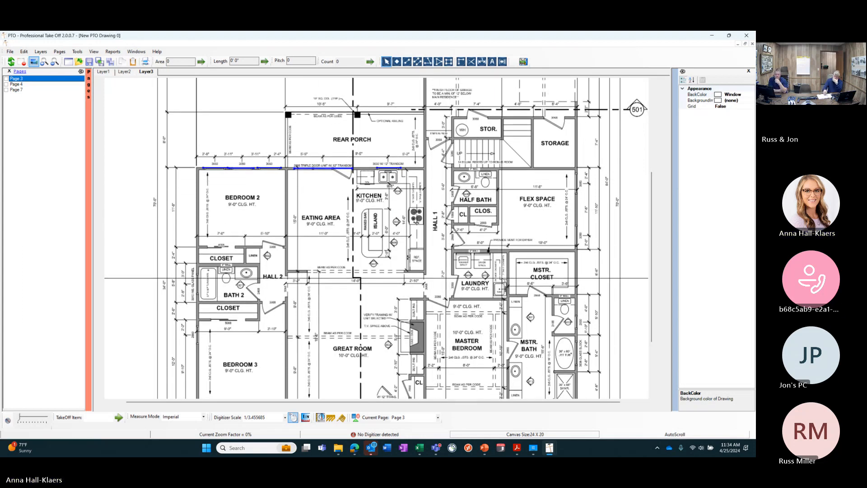
scroll(651, 243, "up", 1)
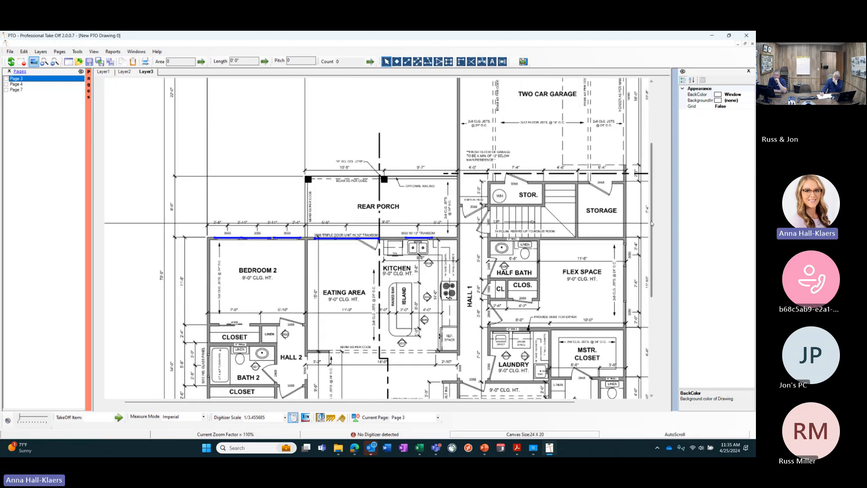
left_click_drag(651, 224, 656, 276)
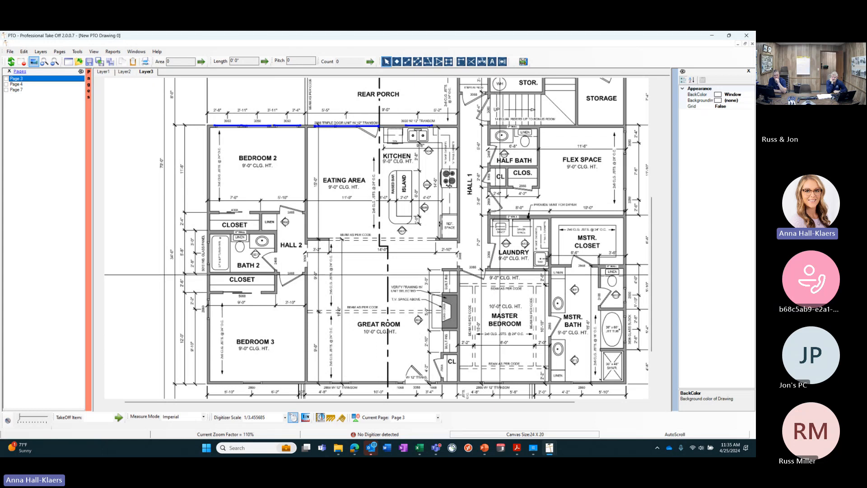
left_click(108, 73)
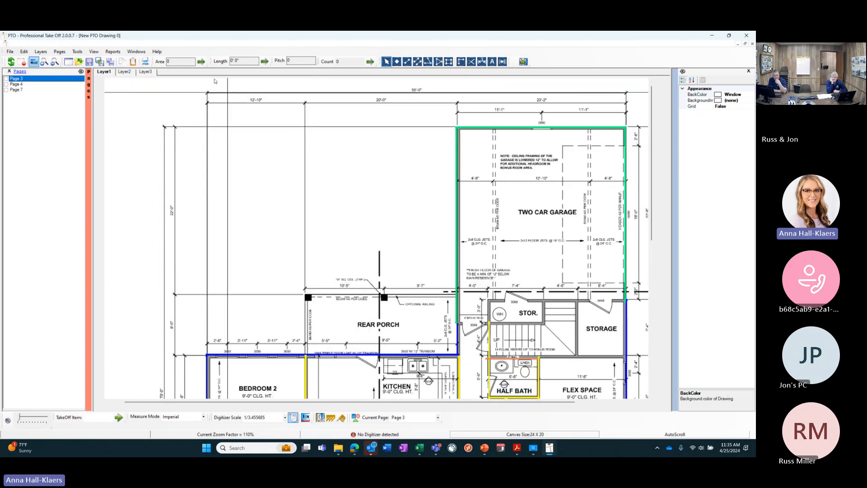
left_click(151, 73)
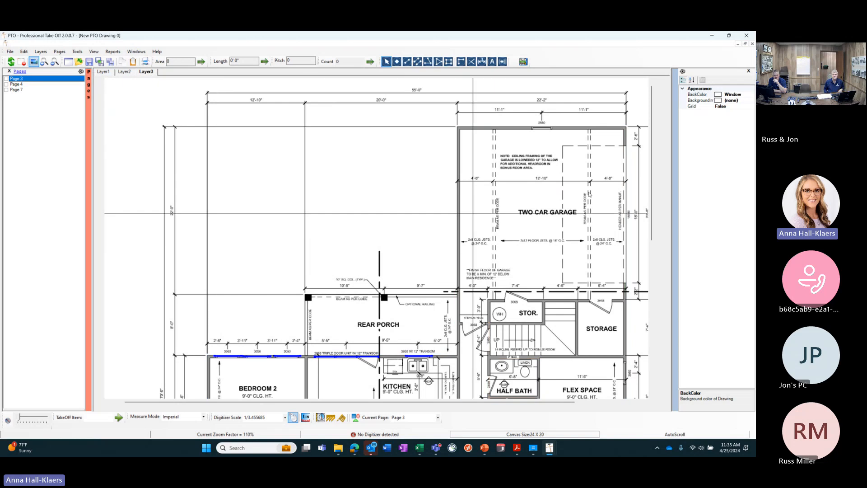
Count five doors on Layer3: Bedroom 2, Bedroom 3, master bedroom, laundry and the stairs off Hall 1
mouse_move(651, 161)
left_mouse_down()
mouse_move(651, 285)
mouse_move(651, 275)
left_mouse_up()
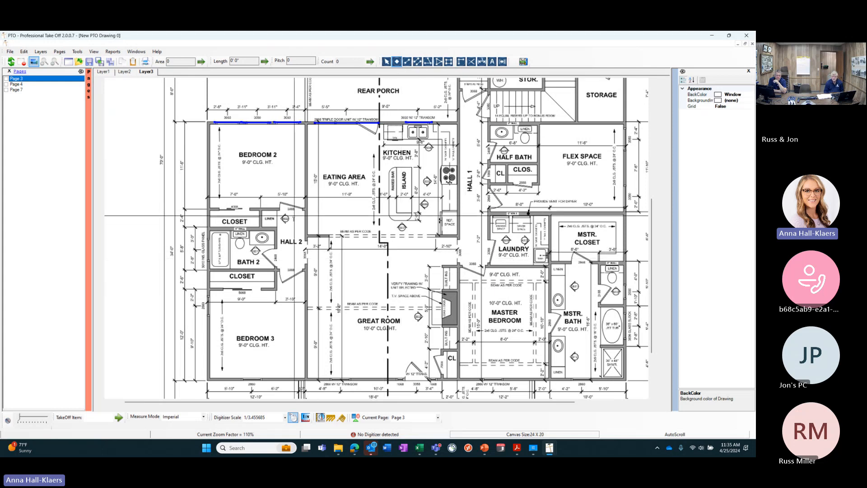
left_click(293, 211)
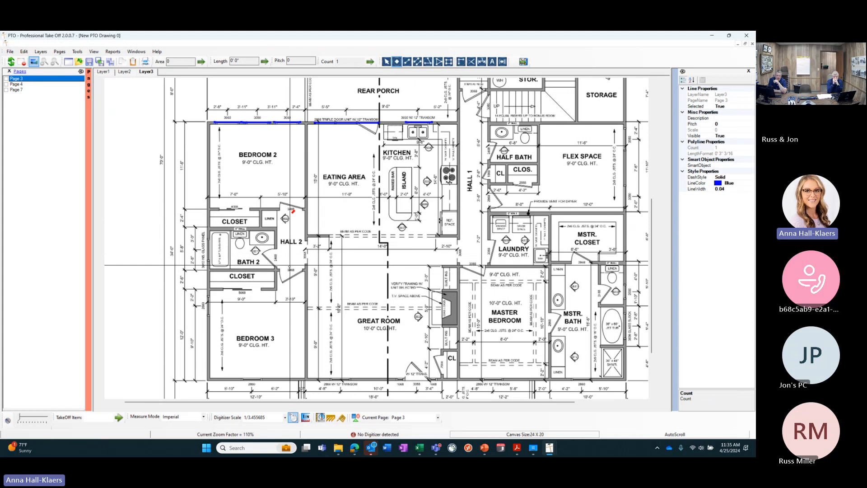
left_click(291, 265)
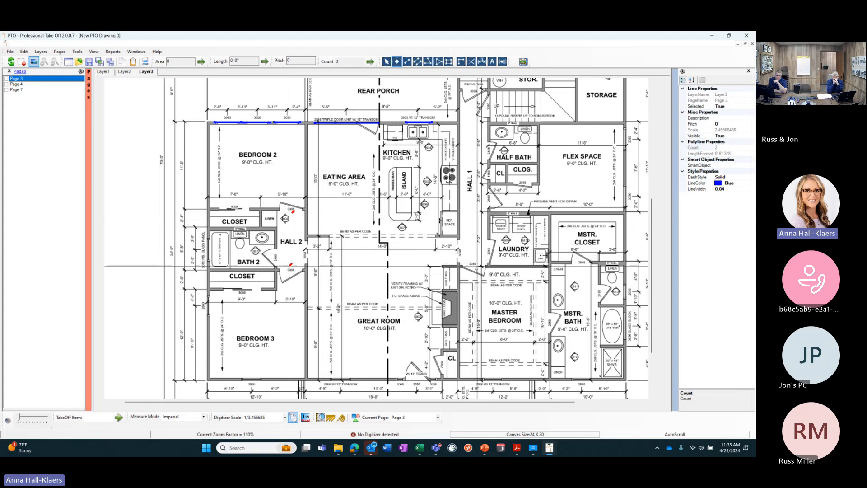
left_click(477, 270)
left_click(487, 250)
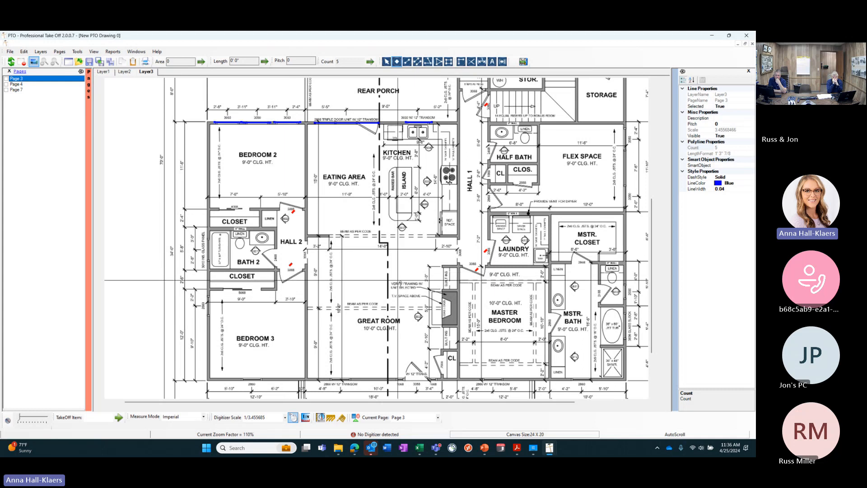
right_click(396, 280)
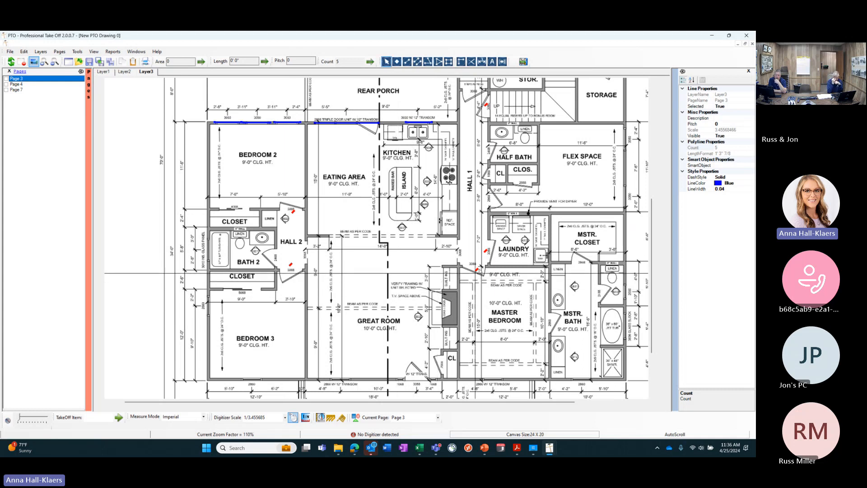
Set the line width of the five door count marks to 0.06 and clear the selection
left_click(734, 190)
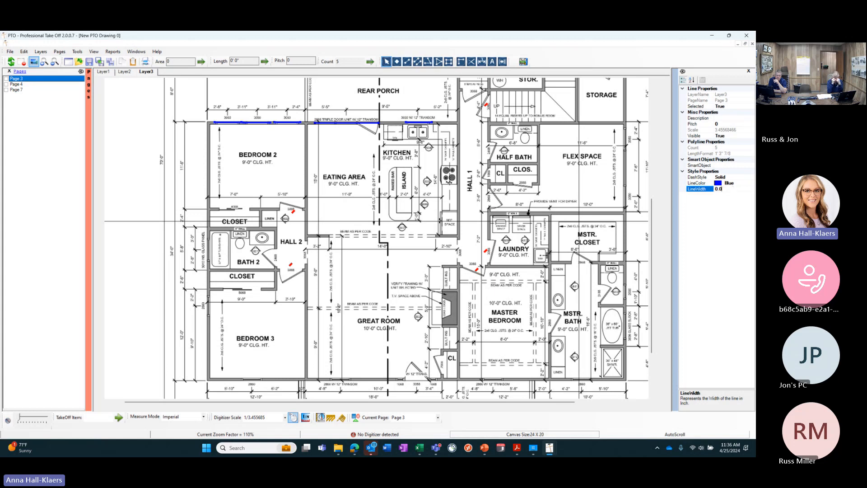
type("6")
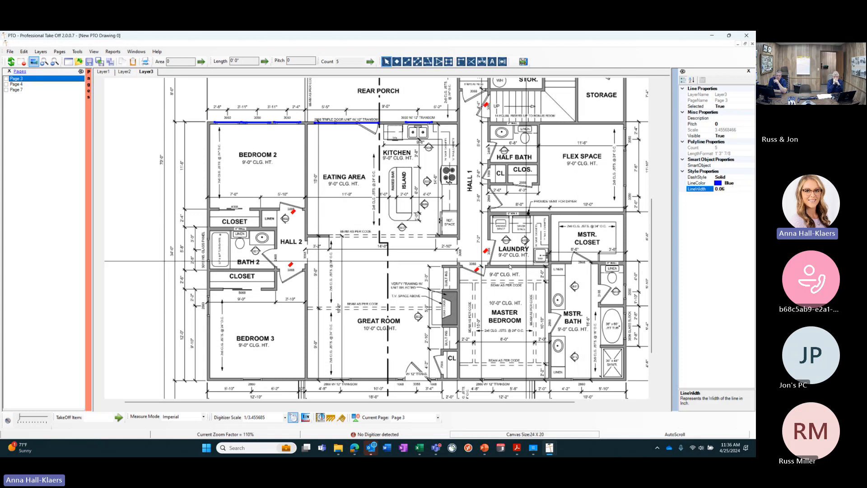
scroll(497, 290, "up", 5)
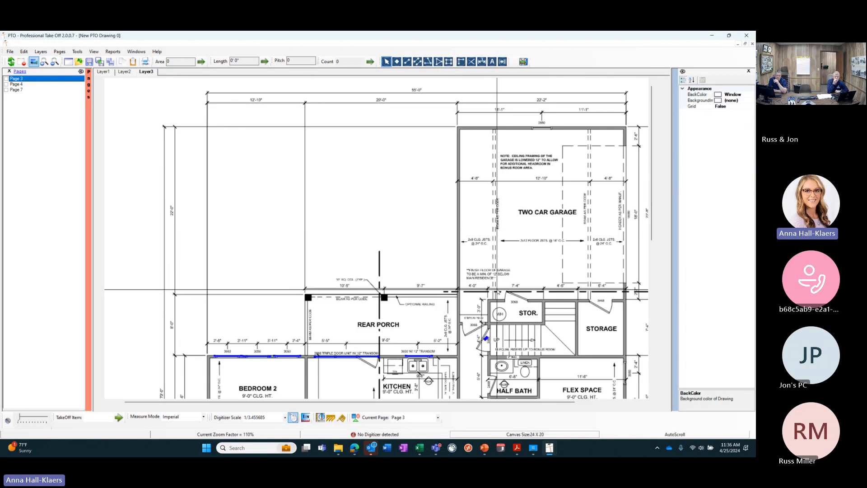
Count four doors as a new group: flex space, master closet, master bath and the closet beside the great room entry
scroll(642, 274, "down", 5)
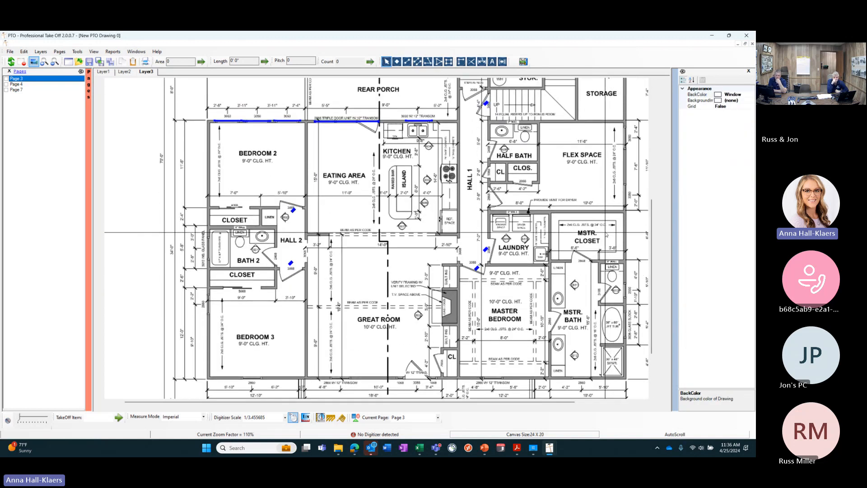
left_click(399, 65)
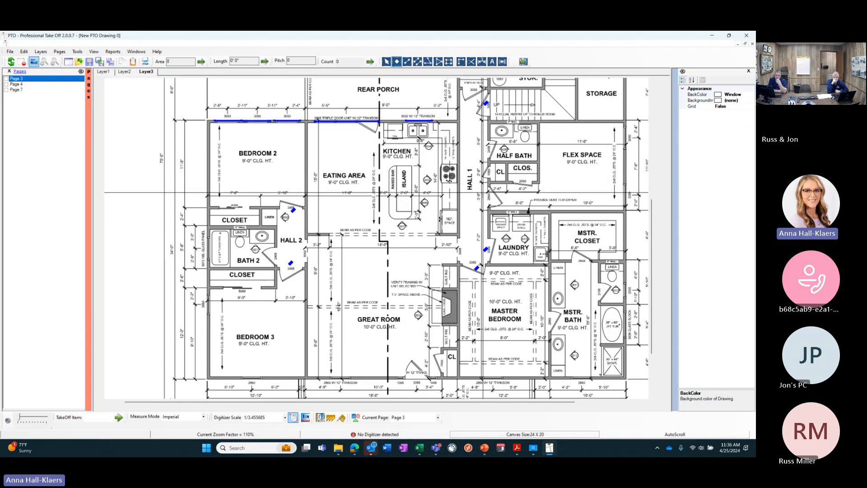
left_click(484, 192)
left_click(548, 320)
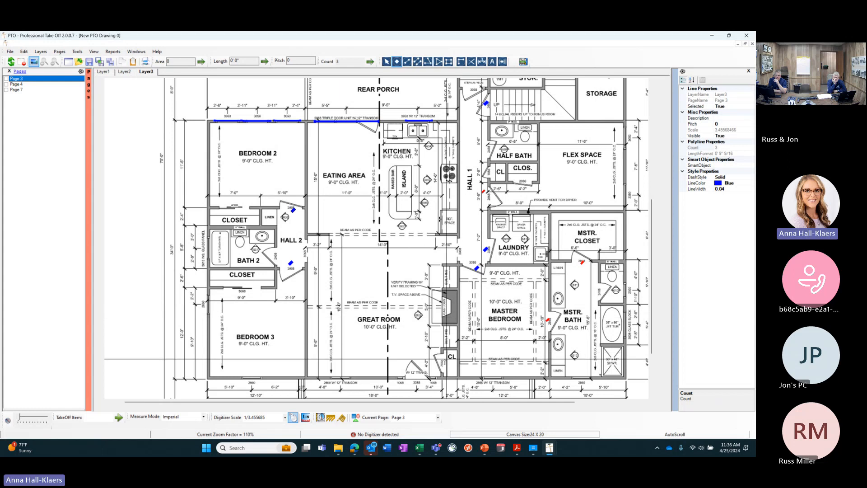
left_click(438, 358)
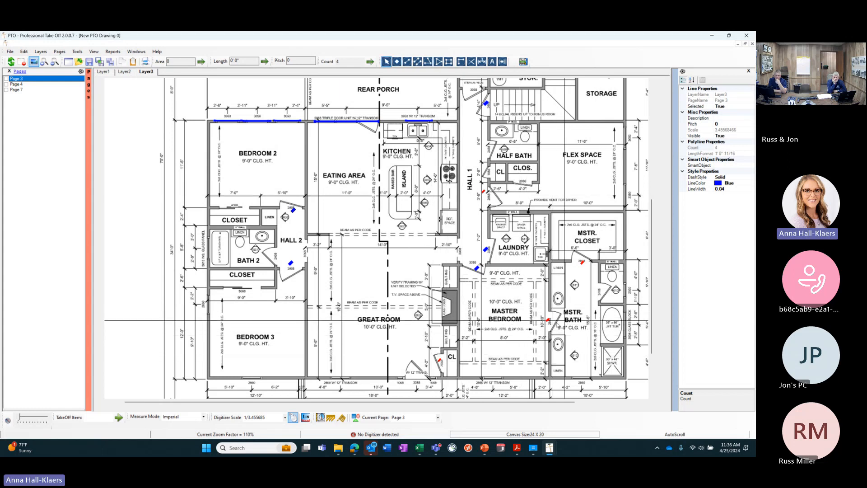
Thicken the four new door count marks, set their line colour to Chartreuse, and deselect them
left_click(734, 188)
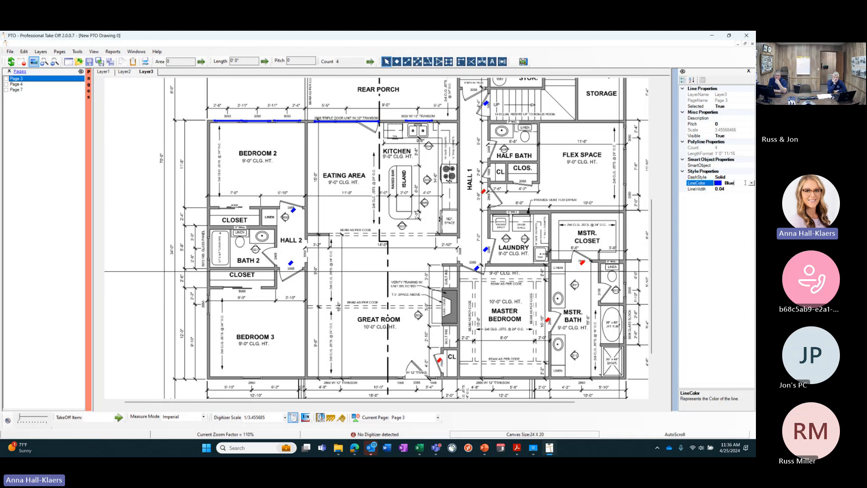
left_click(752, 183)
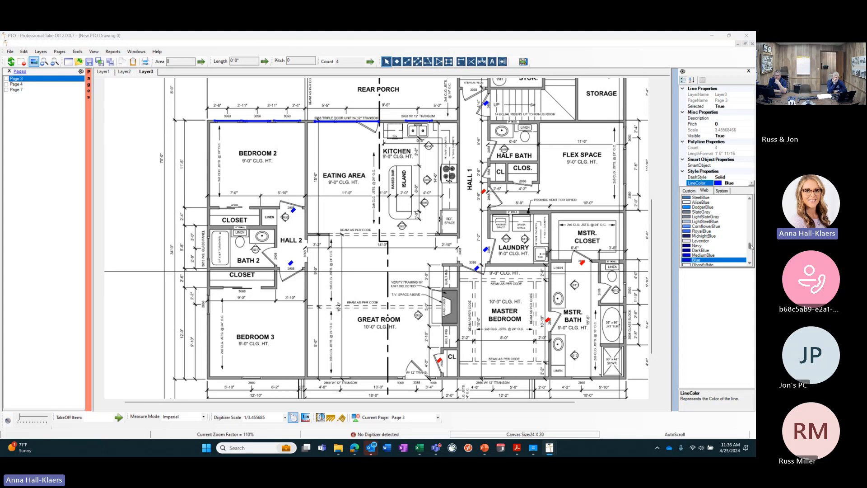
left_click_drag(751, 247, 751, 230)
left_click(705, 206)
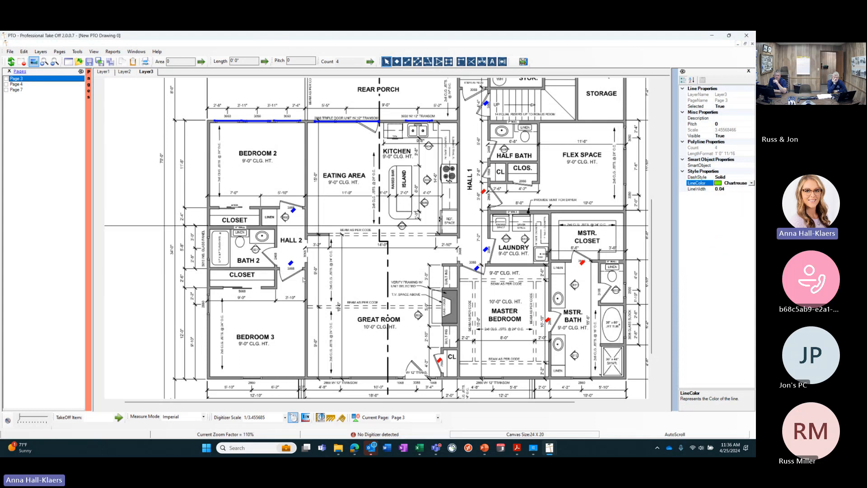
left_click(649, 194)
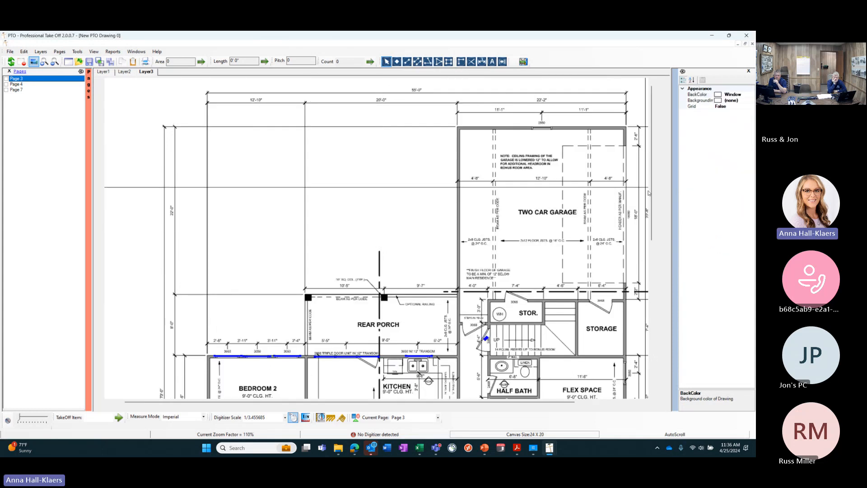
Count the Bath 2 and half bath doors as a separate group
scroll(648, 194, "down", 5)
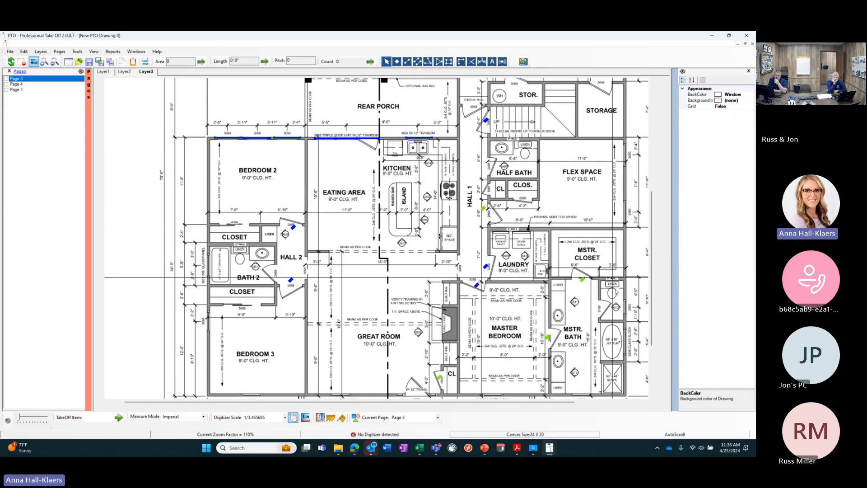
left_click(397, 62)
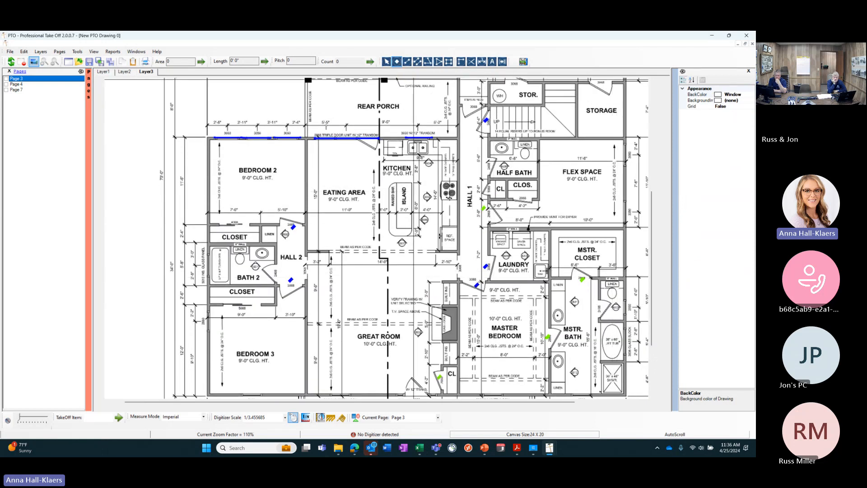
left_click(280, 272)
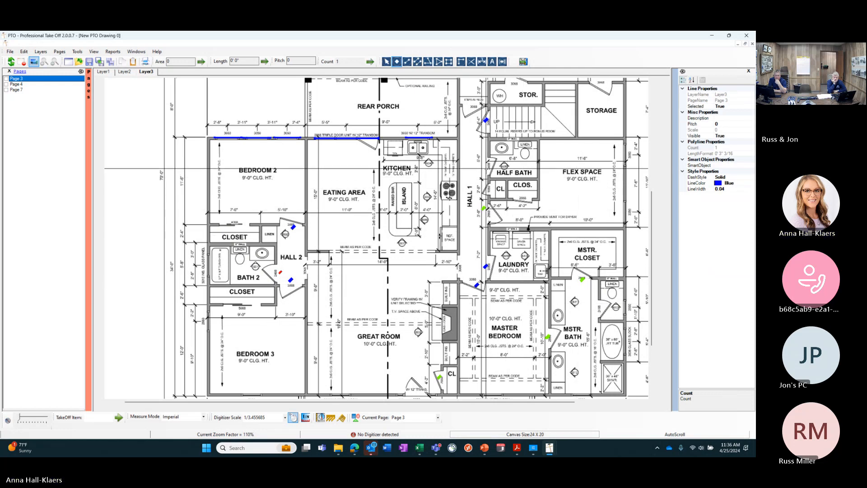
left_click(486, 168)
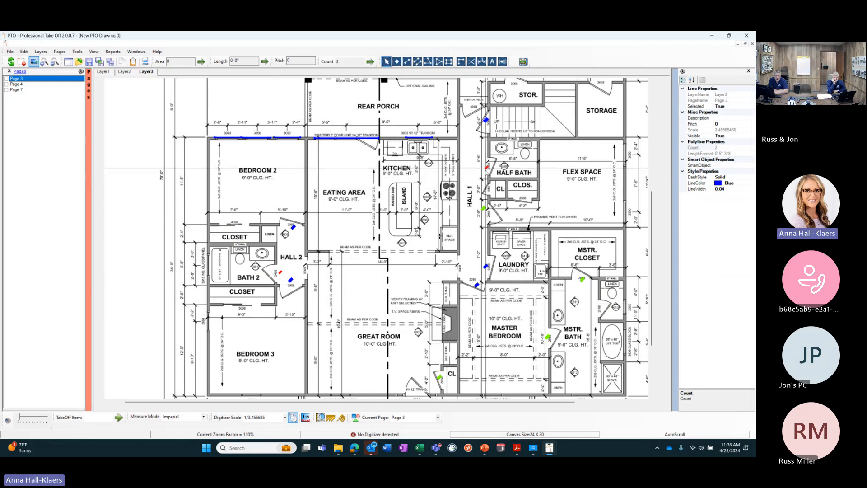
Set the two bath door count marks to a line width of 0.06 and an orange line colour
left_click(732, 189)
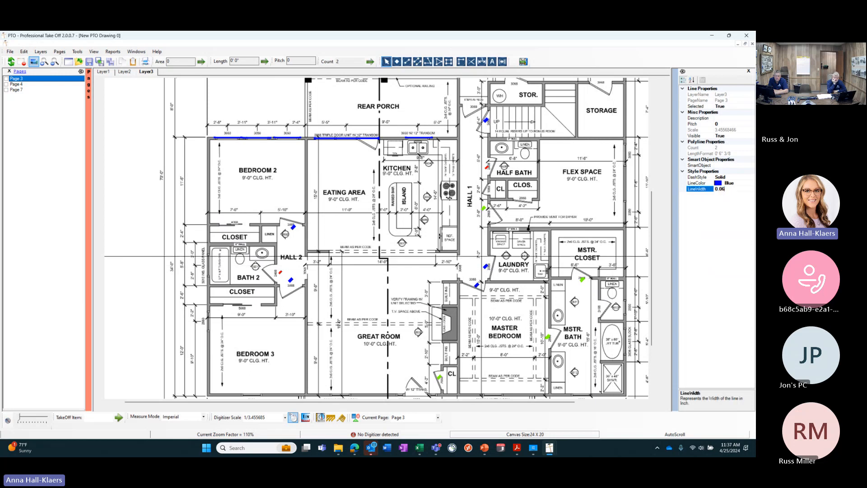
left_click(752, 184)
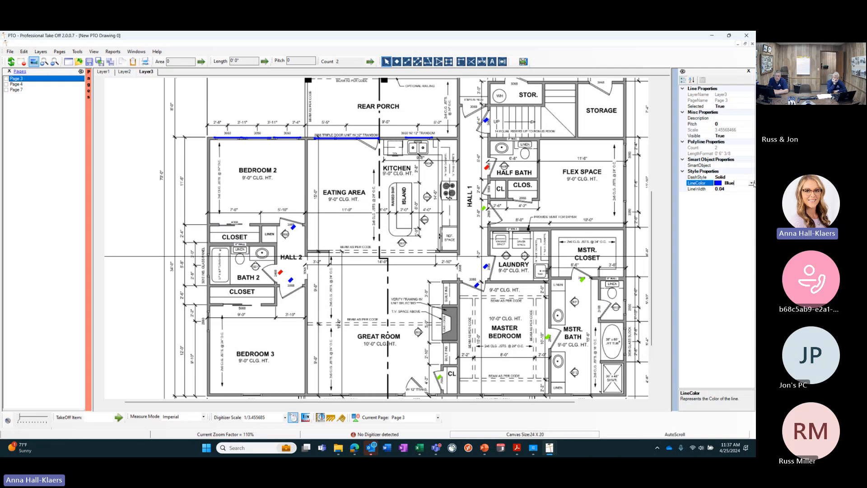
left_click(752, 184)
scroll(749, 244, "down", 5)
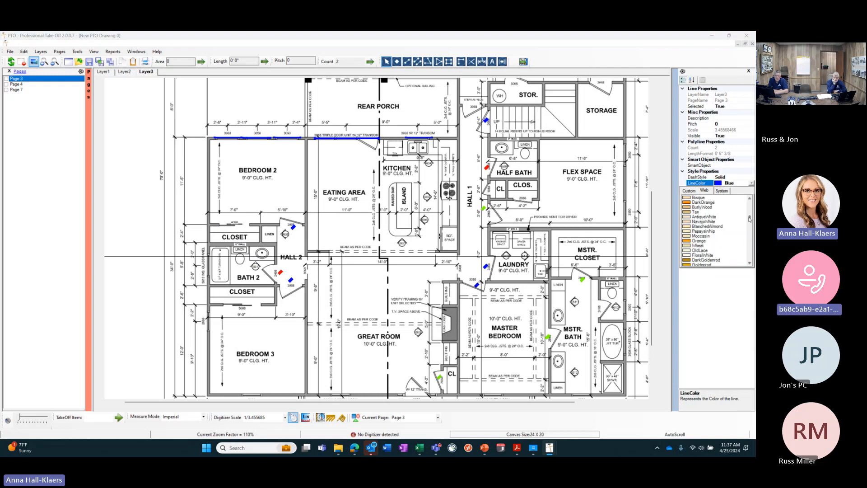
left_click(702, 206)
Select the chartreuse door marks to check their count, then clear the selection
scroll(392, 271, "up", 5)
scroll(497, 280, "down", 2)
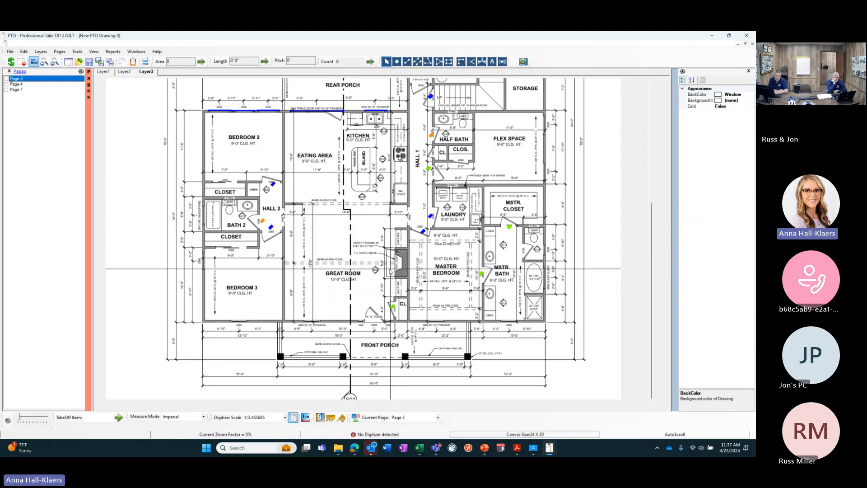
left_click_drag(649, 297, 652, 276)
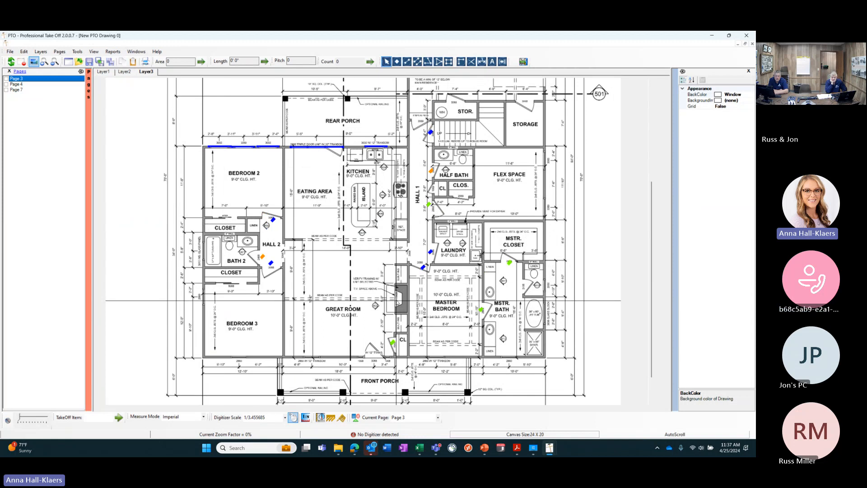
left_click(481, 311)
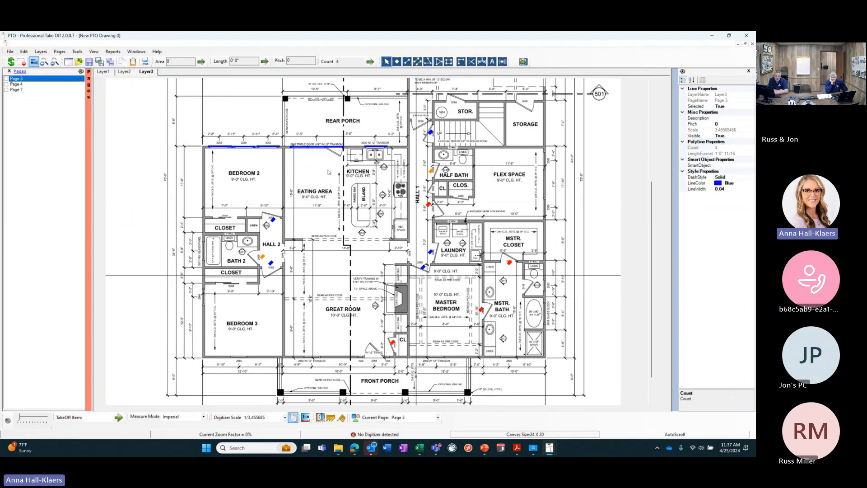
left_click(557, 230)
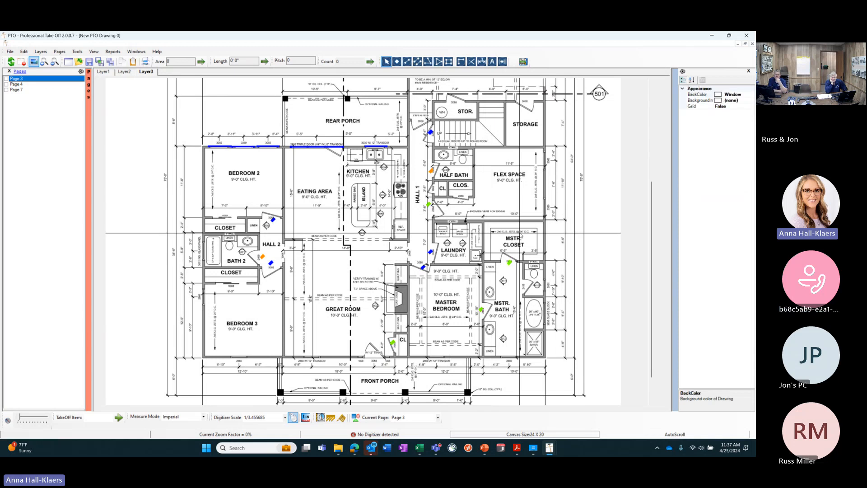
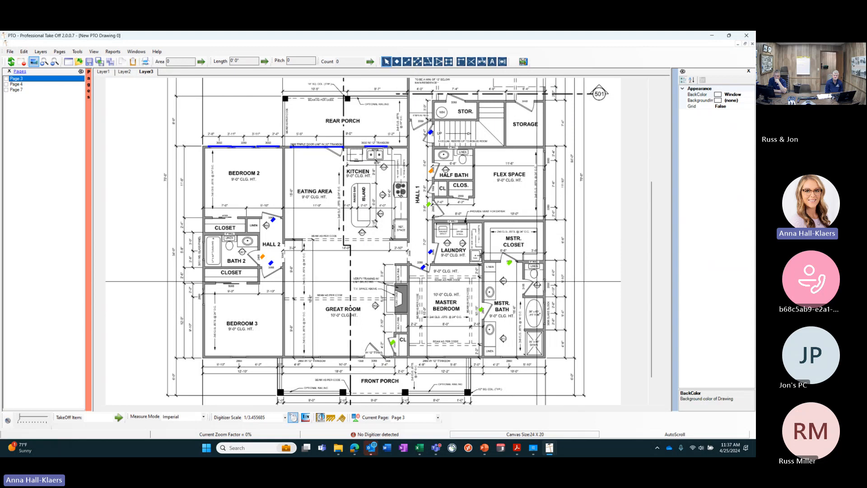
Count nine windows along the exterior walls at the flex space, master bath, master bedroom, great room, Bedroom 3 and Bath 2
left_click(397, 61)
left_click(551, 157)
left_click(548, 211)
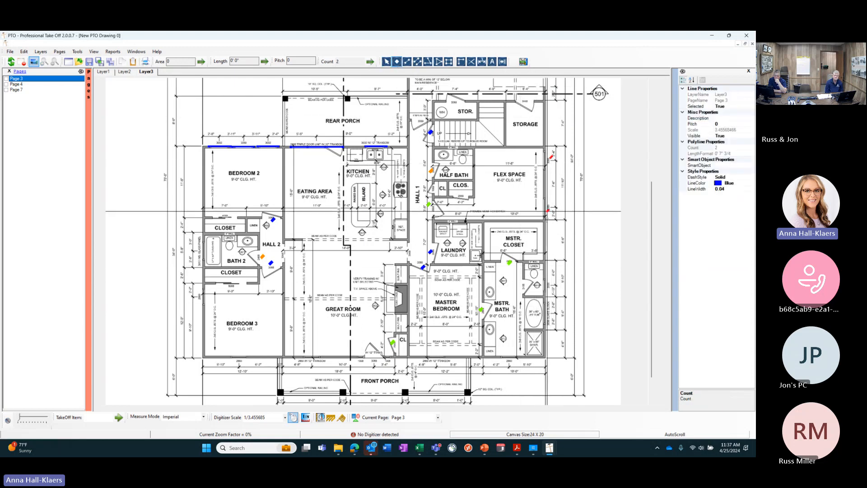
left_click(551, 290)
left_click(550, 310)
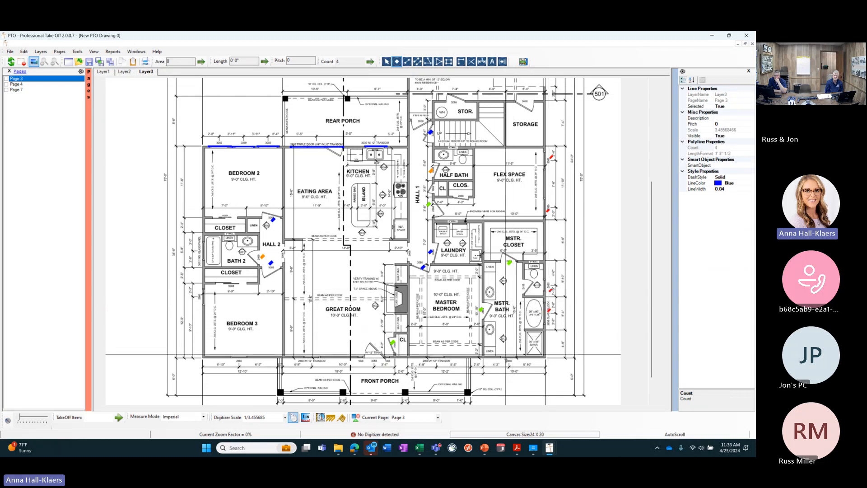
left_click(507, 358)
left_click(440, 359)
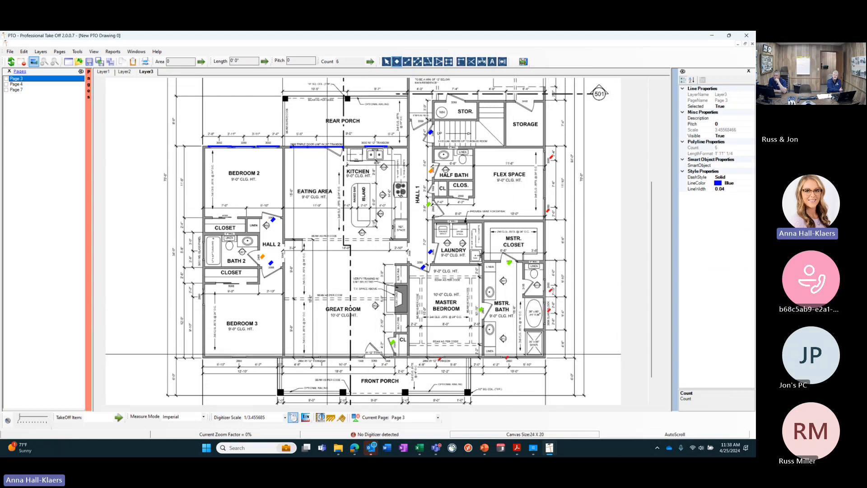
left_click(322, 358)
left_click(199, 296)
left_click(202, 247)
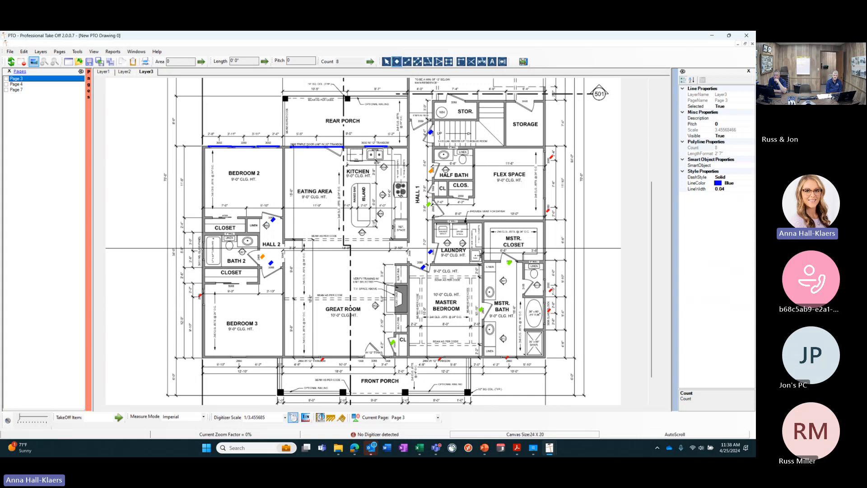
End the window count, clear the selection, and reselect the window marks to check their count and properties
left_click(386, 61)
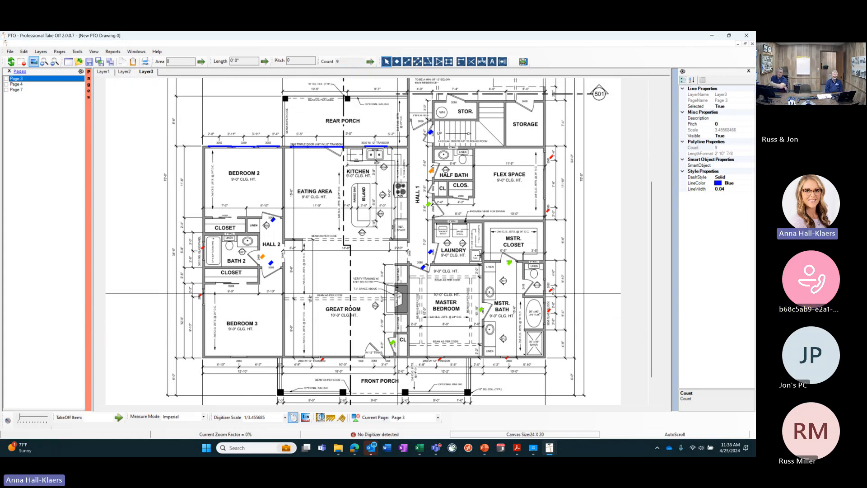
left_click(383, 276)
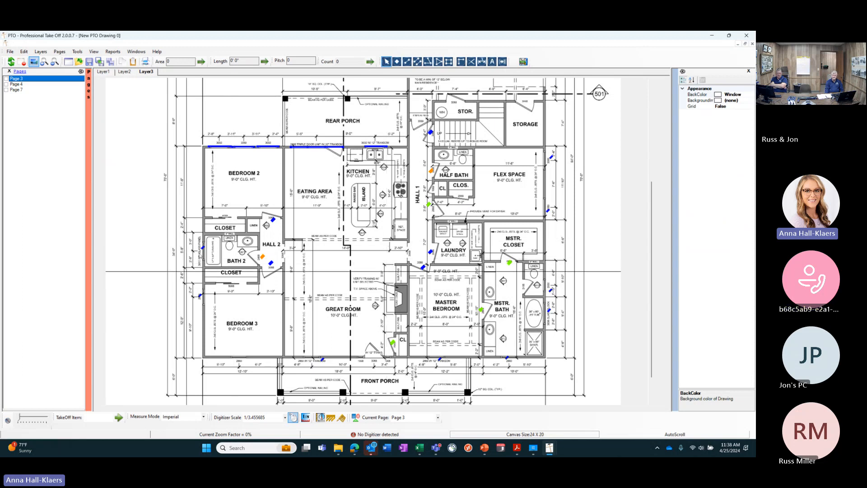
left_click(202, 249)
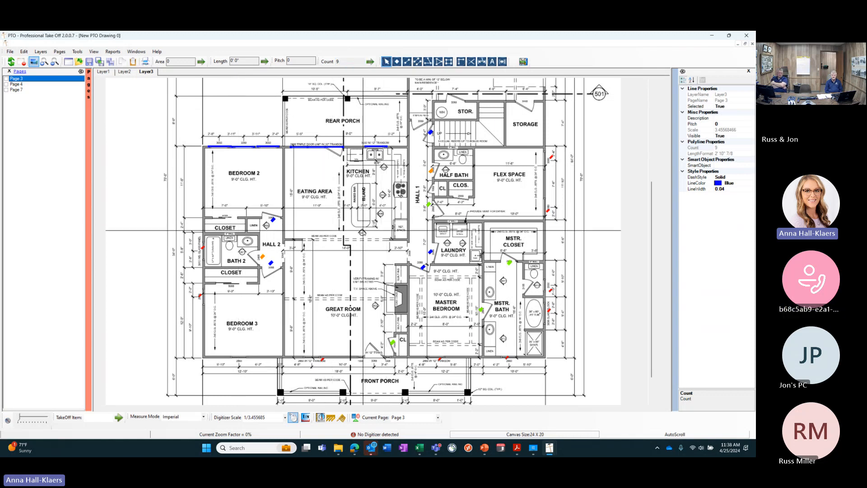
Clear the window mark selection and switch to Page 4 with the front elevation
left_click(358, 266)
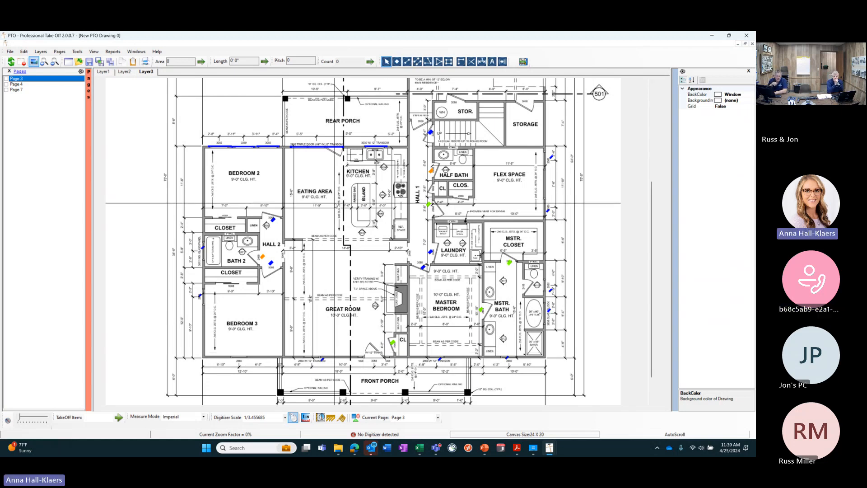
left_click(16, 85)
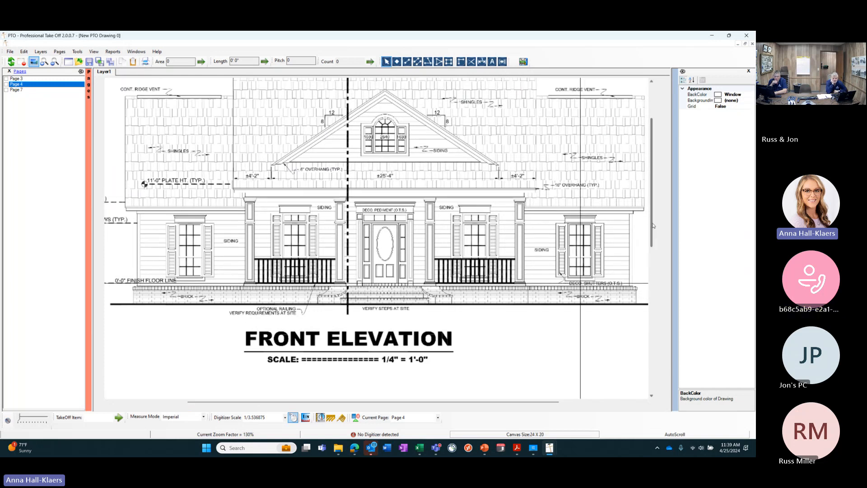
scroll(653, 226, "up", 1)
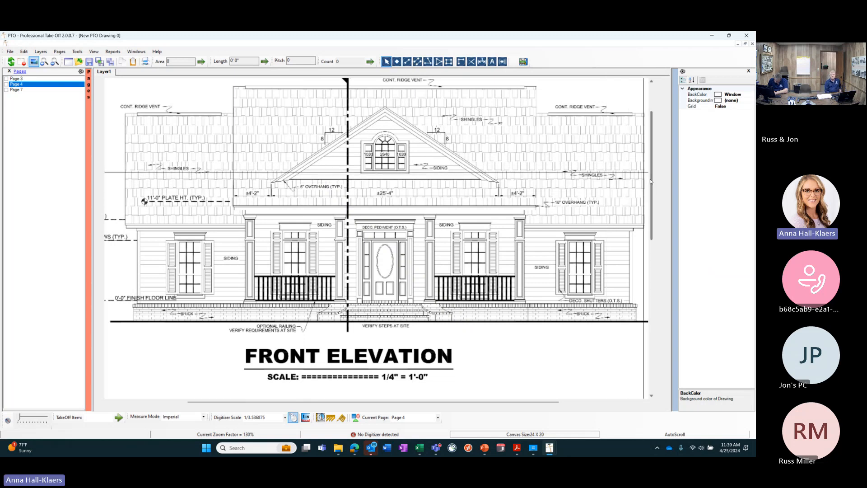
scroll(651, 181, "down", 2)
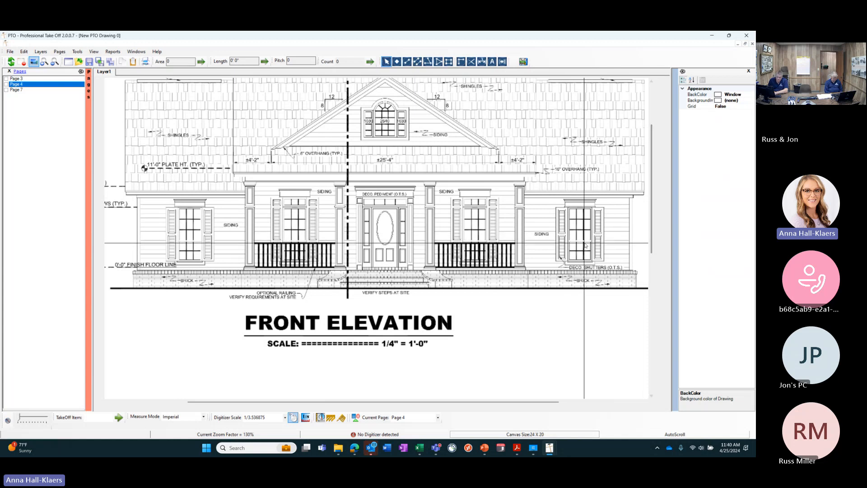
Measure the front elevation's main siding area with a polygon along the finish floor line, around the front door and under the stepped eaves
left_click(436, 64)
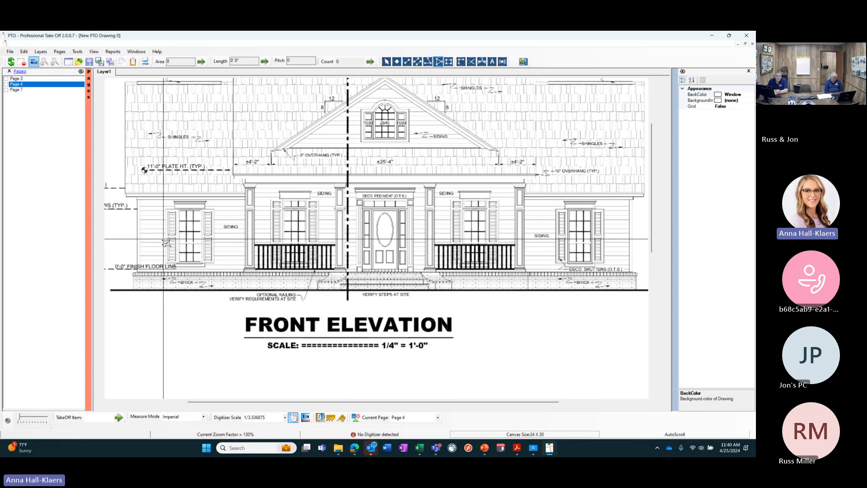
left_click(138, 273)
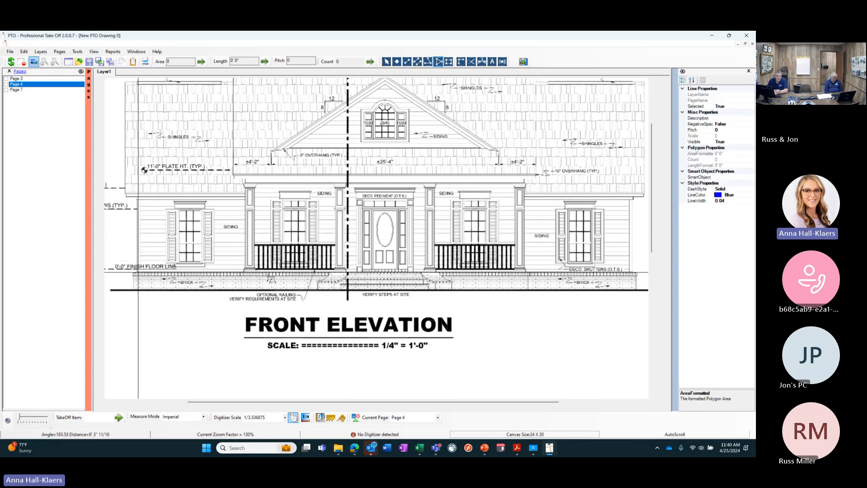
double_click(357, 272)
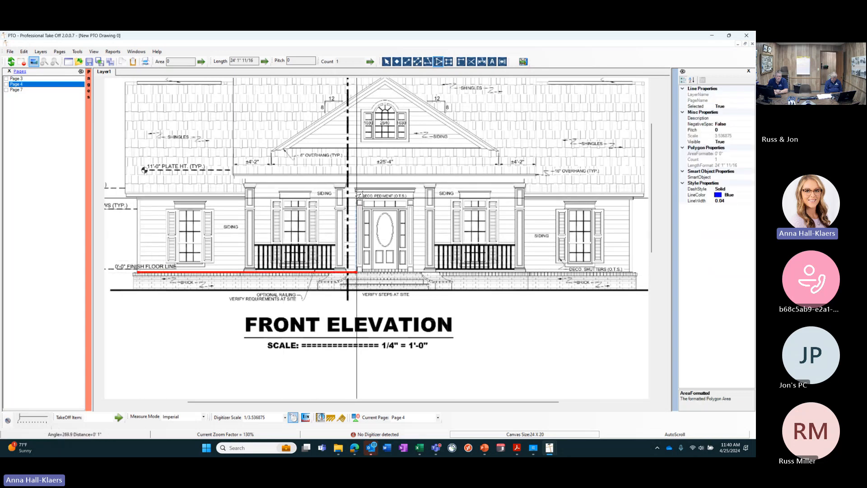
double_click(356, 190)
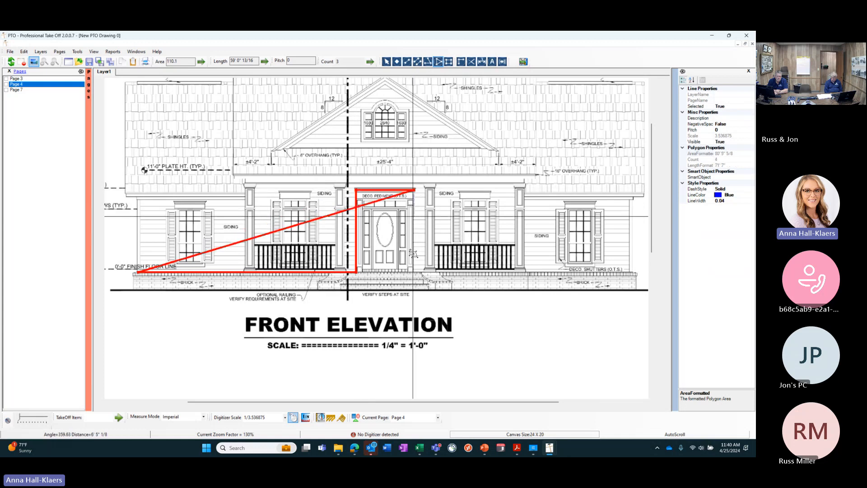
left_click(415, 190)
left_click(415, 271)
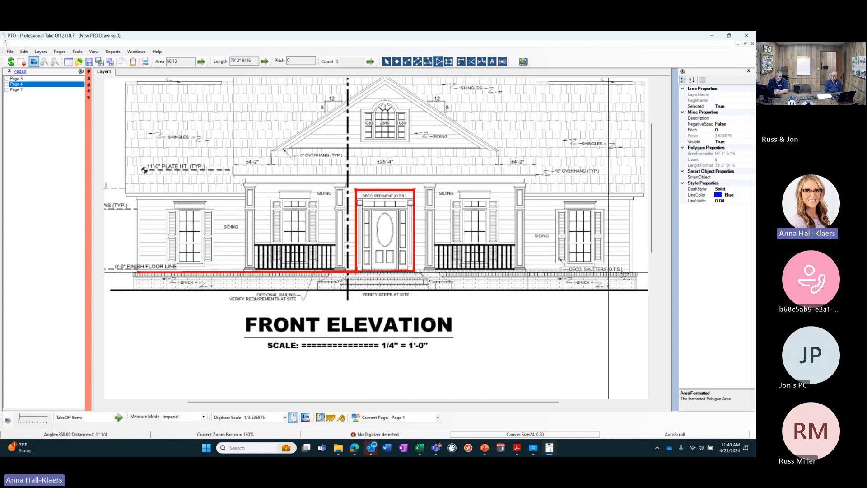
left_click(632, 271)
left_click(632, 197)
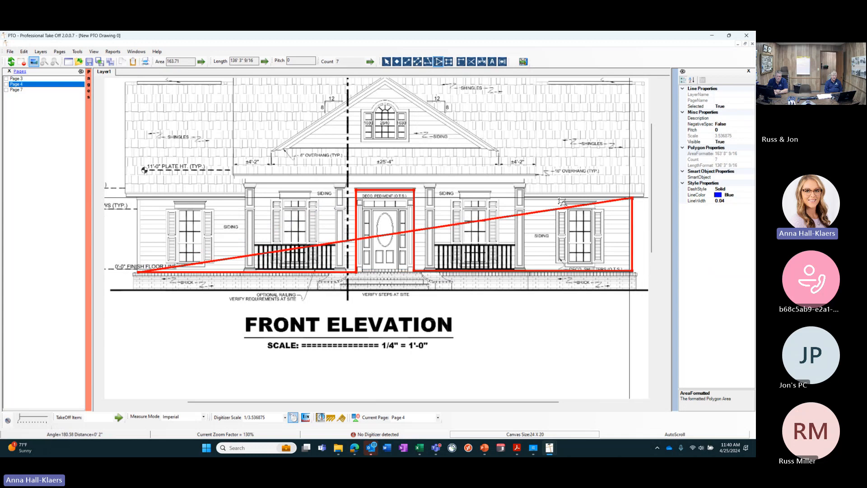
left_click(524, 197)
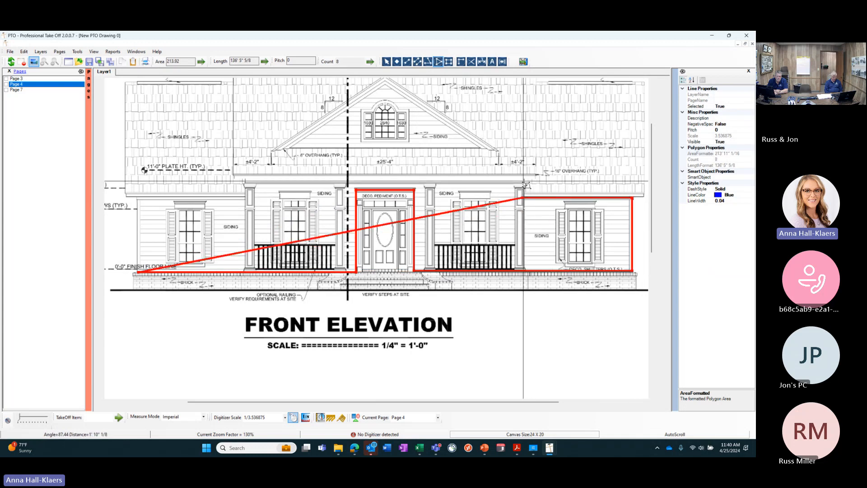
left_click(523, 181)
left_click(244, 181)
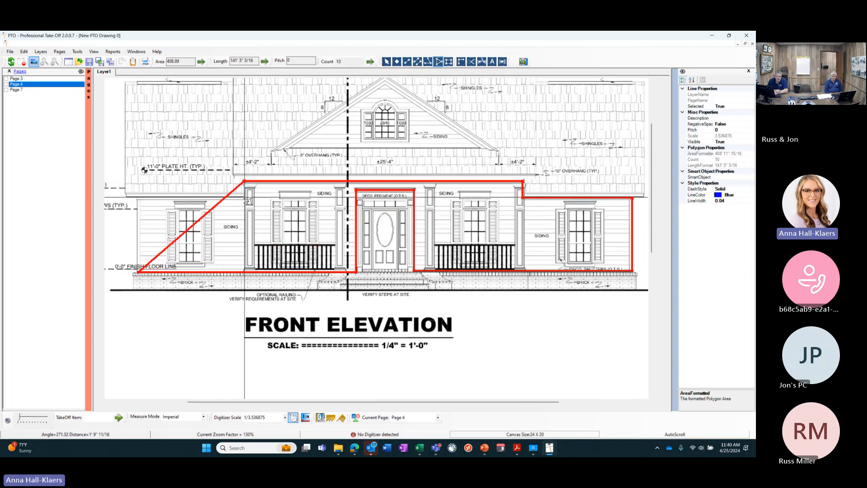
left_click(244, 197)
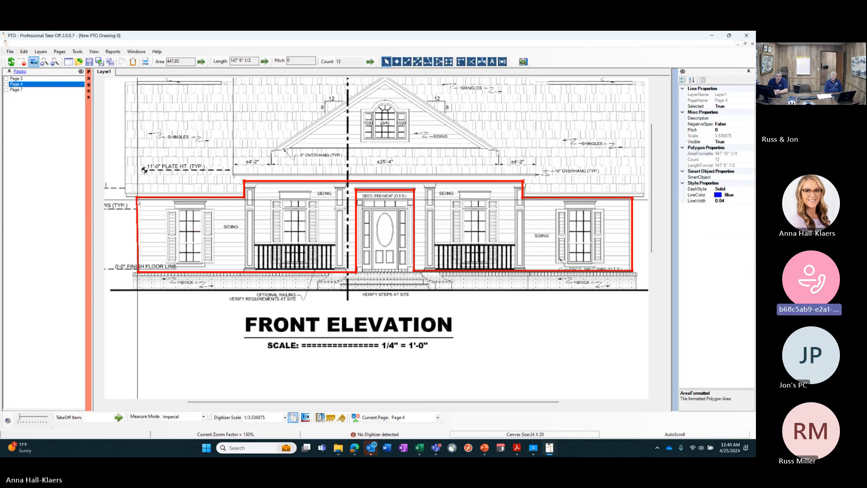
key("Escape")
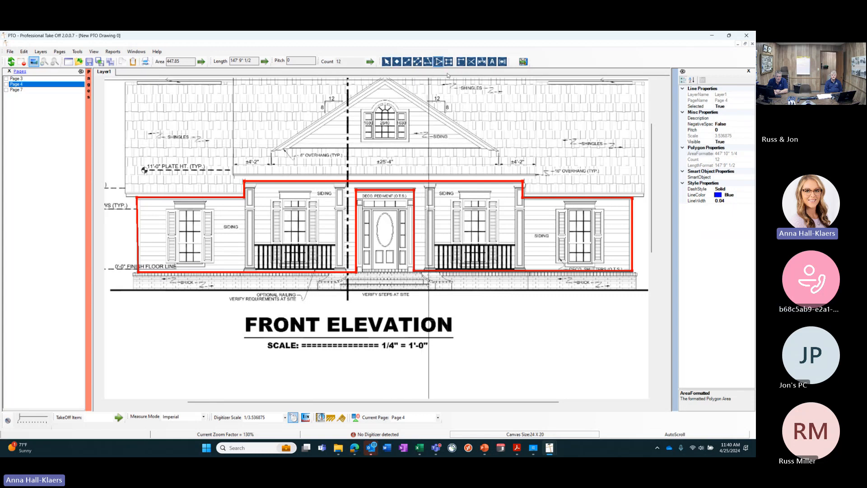
Measure the siding area of the front gable with a triangular polygon through its peak and two lower corners
left_click(483, 154)
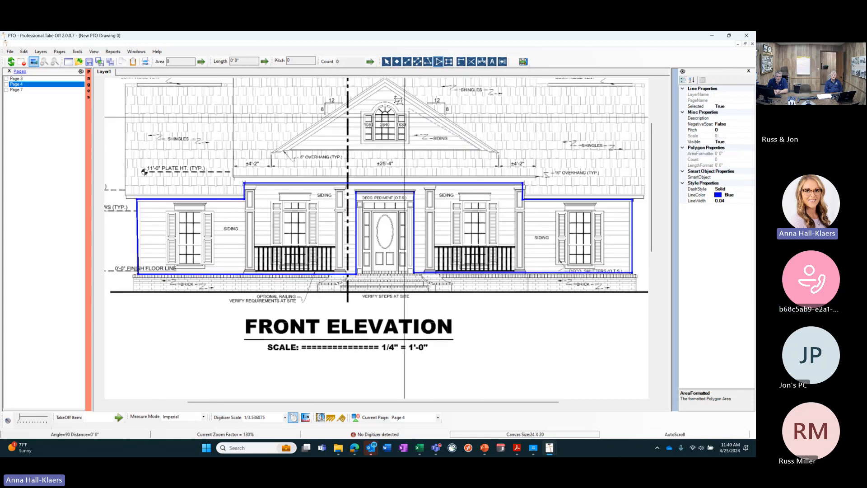
left_click(386, 84)
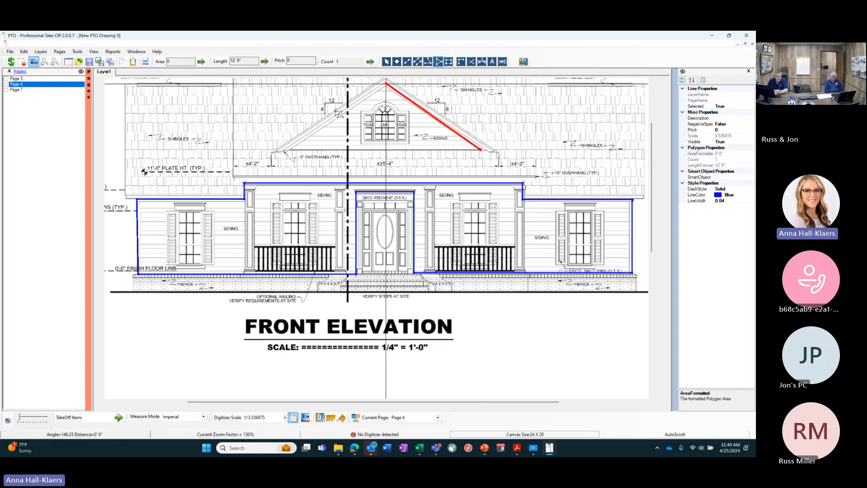
double_click(288, 150)
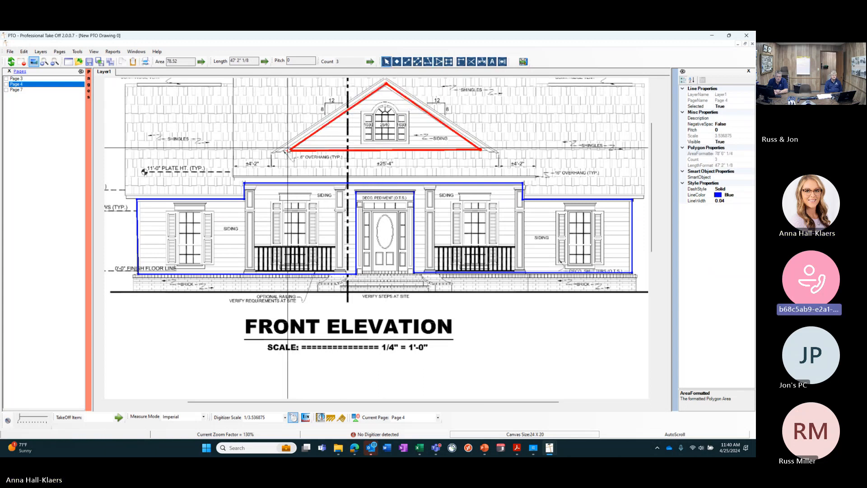
Add the main siding outline to the gable selection to check their combined area, and clear the selection
left_click(298, 182, "ctrl")
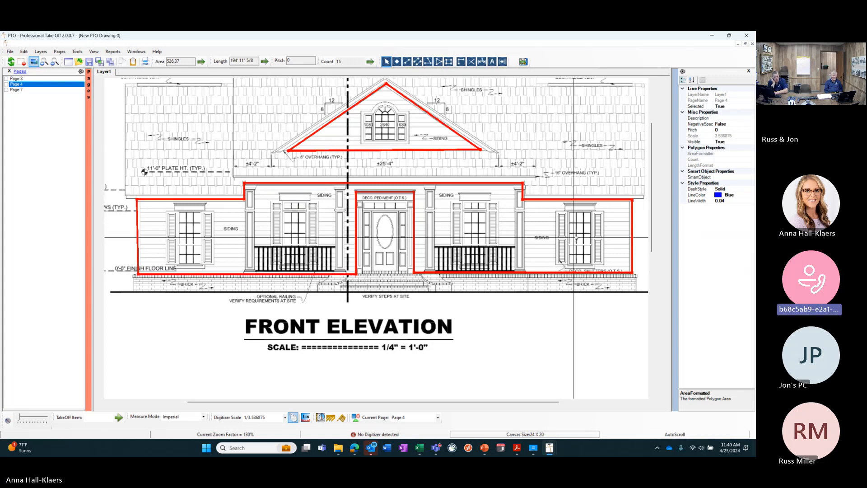
left_click(567, 173)
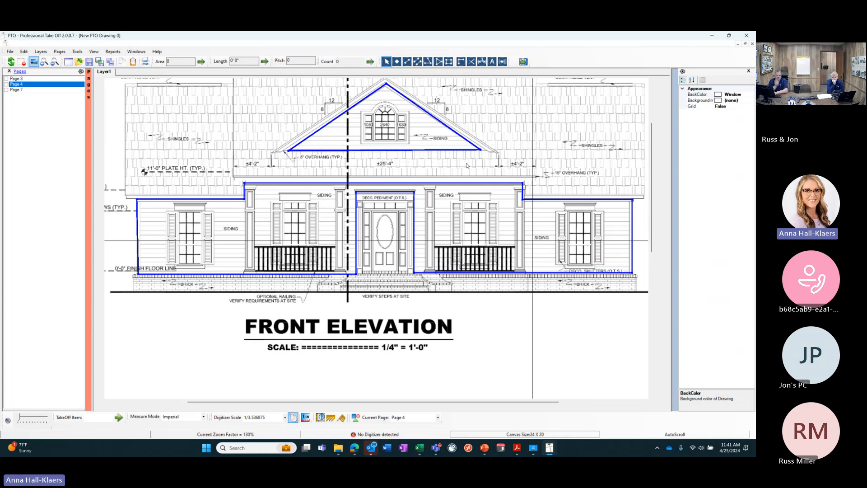
Start a rectangle area measurement for the windows on the front elevation
left_click(449, 62)
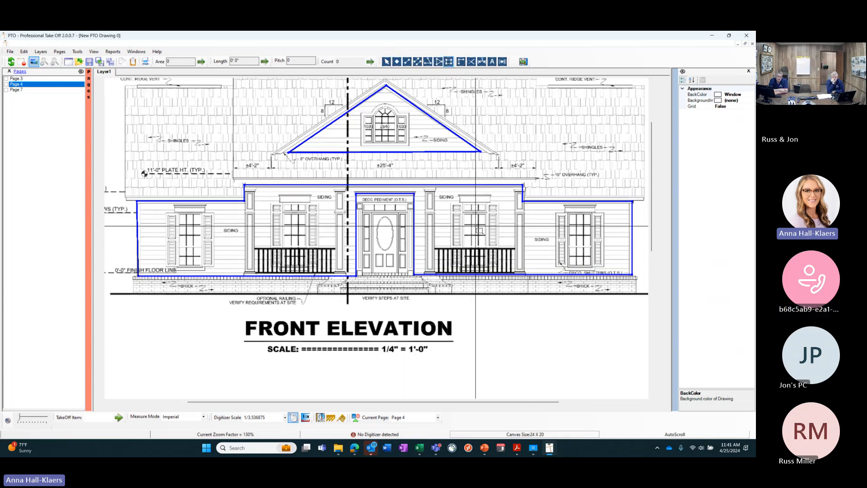
Draw rectangles around the four ground-floor windows on the front elevation
left_click(565, 211)
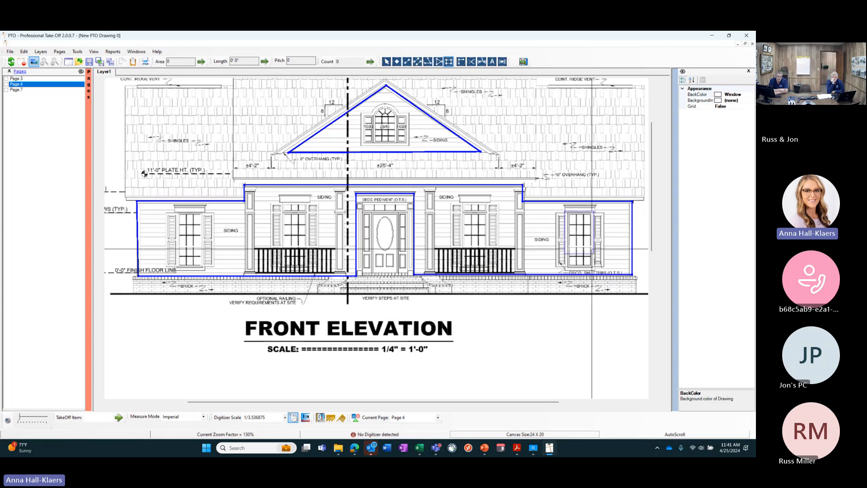
left_click(594, 270)
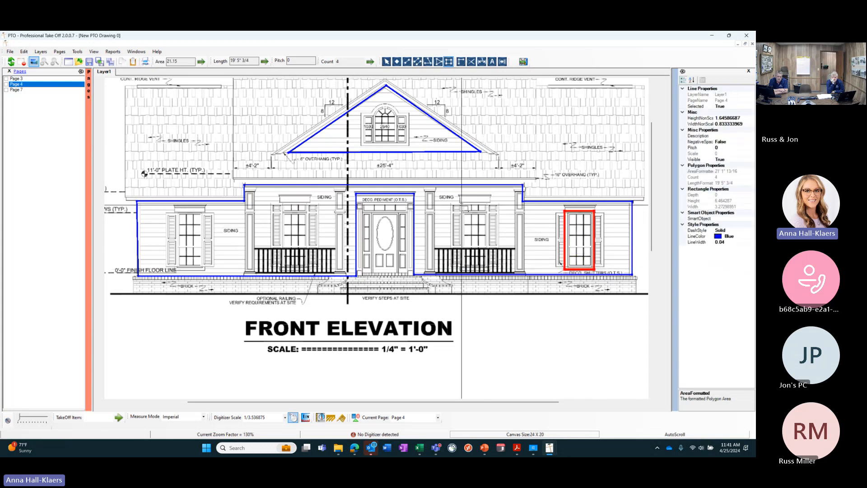
left_click(461, 202)
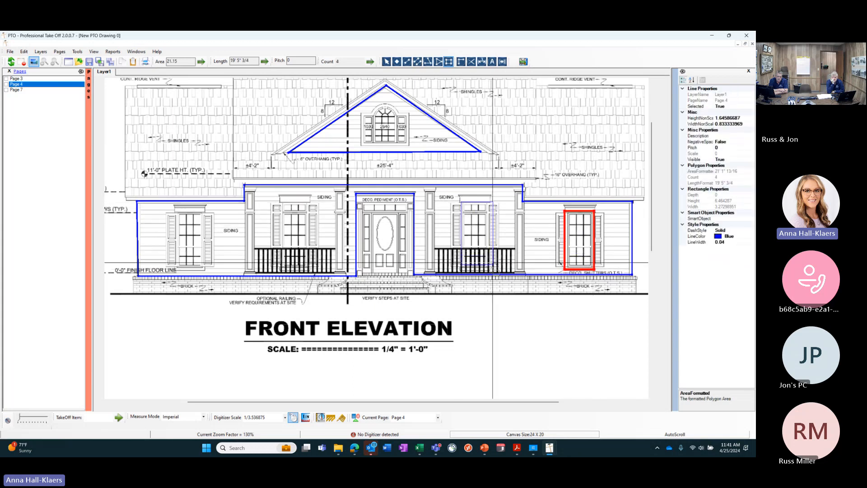
left_click(281, 203)
left_click(310, 269)
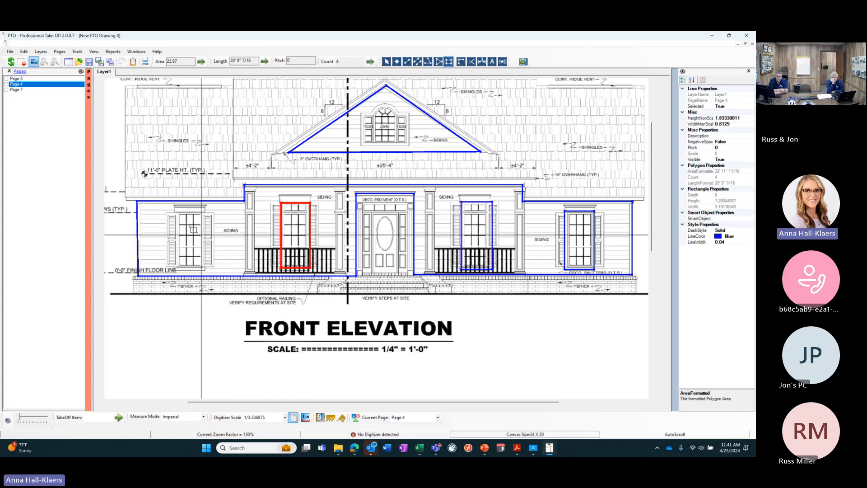
right_click(202, 269)
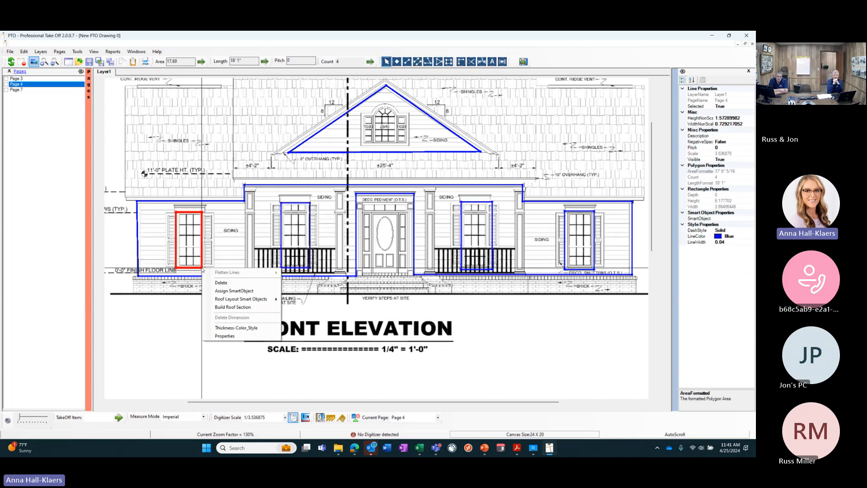
left_click(217, 274)
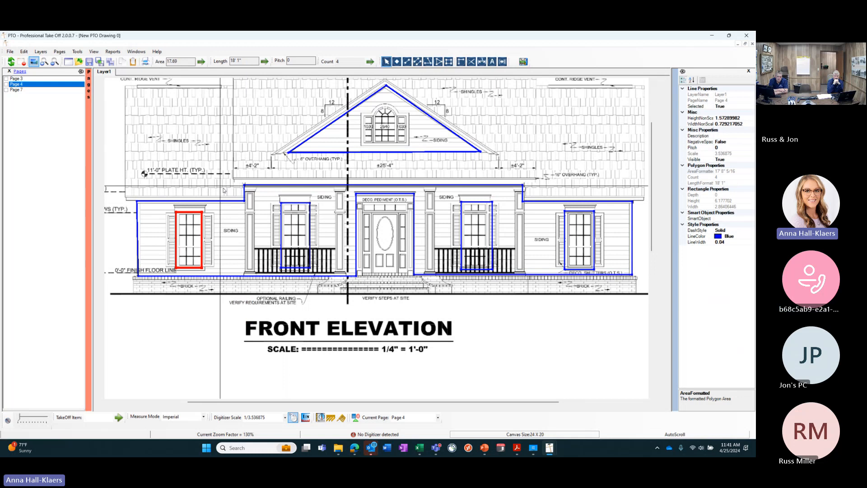
Select all four front-elevation window rectangles together to check their combined area and perimeter, and clear the selection
left_click(280, 217, "ctrl")
left_click(462, 226, "ctrl")
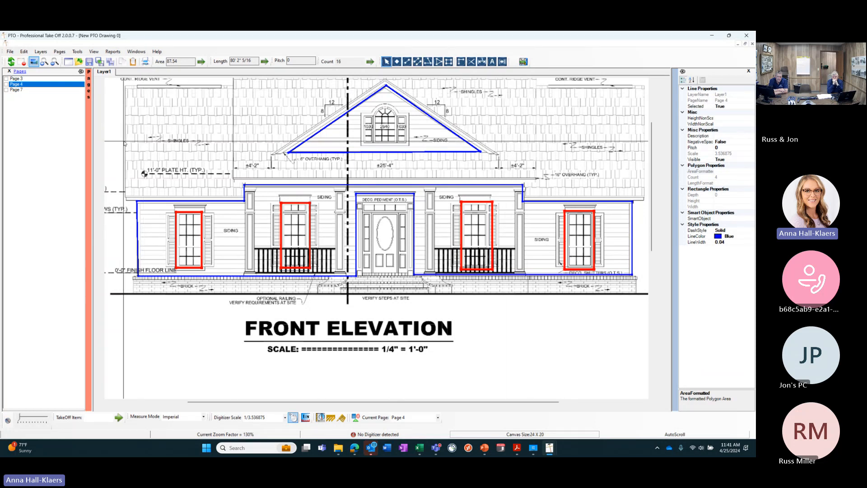
left_click(230, 149)
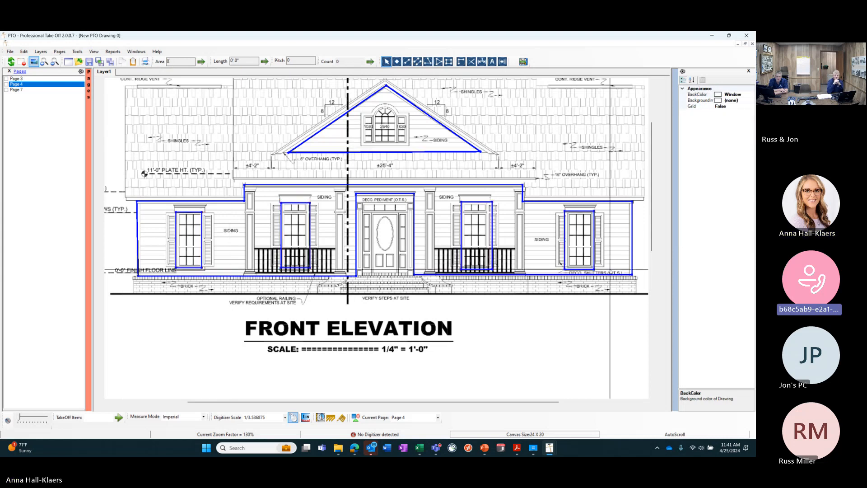
Delete the rectangle around the far-right window on the front elevation
mouse_move(652, 224)
left_mouse_down()
mouse_move(654, 235)
mouse_move(655, 220)
left_mouse_up()
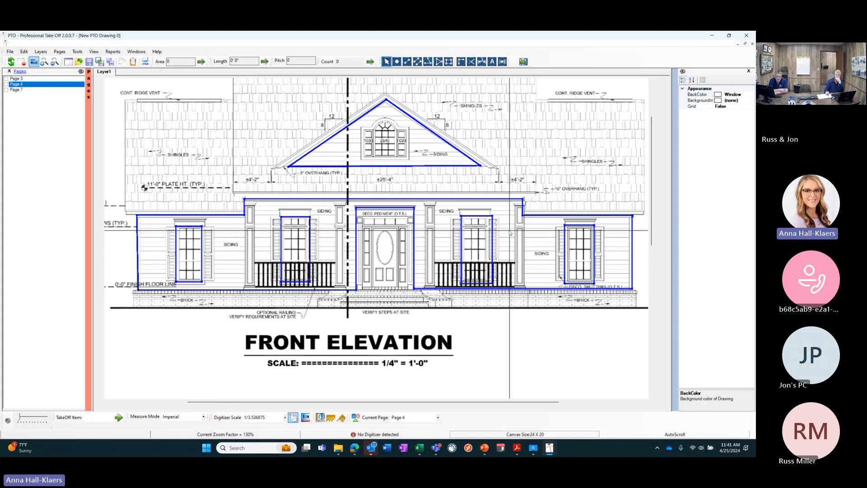
left_click(596, 251)
right_click(596, 251)
left_click(614, 267)
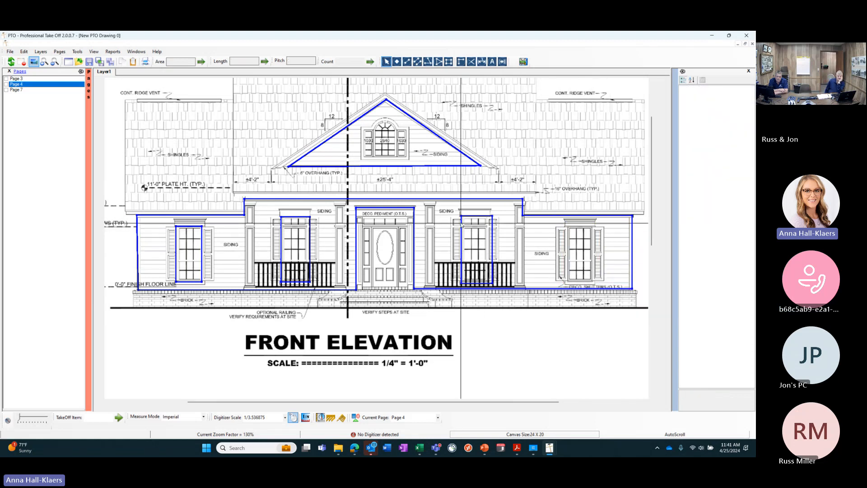
left_click(493, 235)
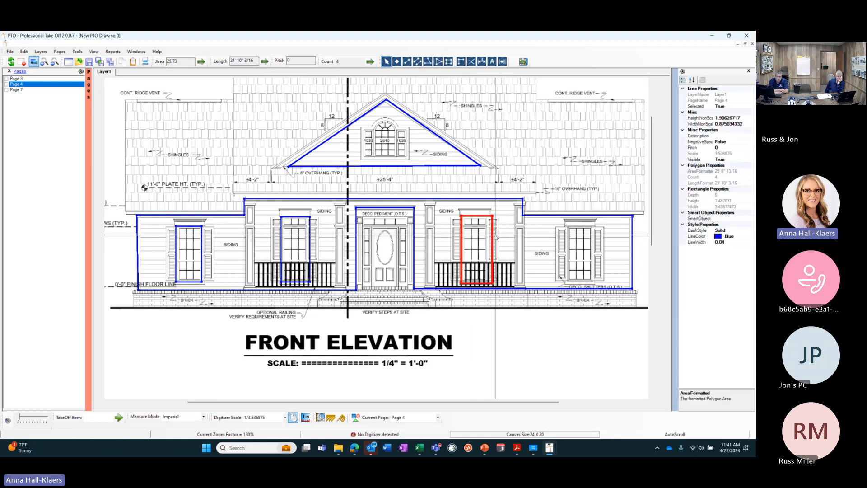
left_click(504, 255)
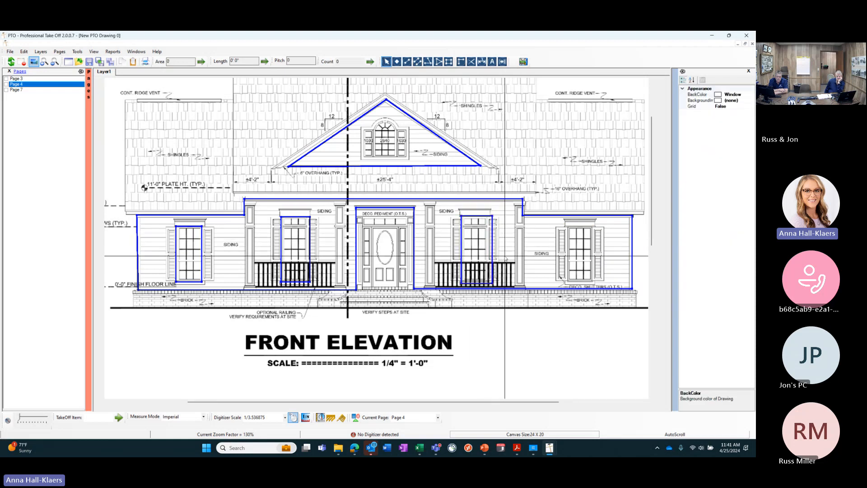
Trace the two sides and the bottom of the front elevation's far-right window with a polyline
left_click(419, 63)
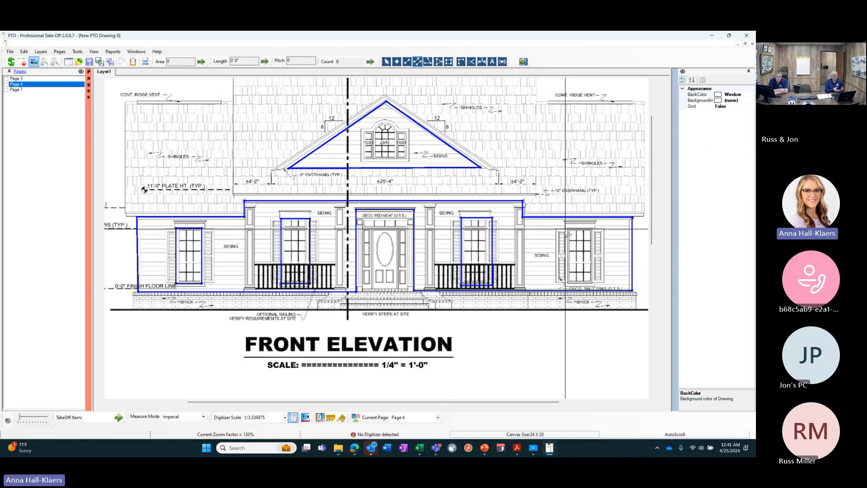
left_click(565, 229)
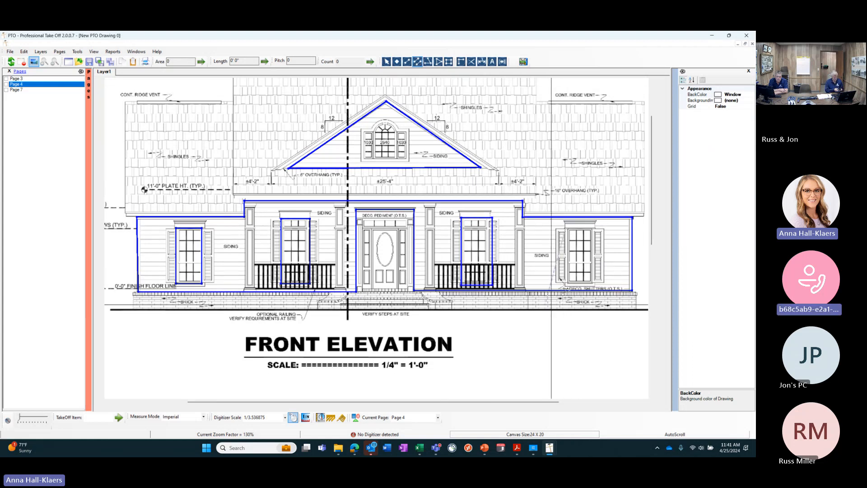
left_click(596, 285)
left_click(595, 229)
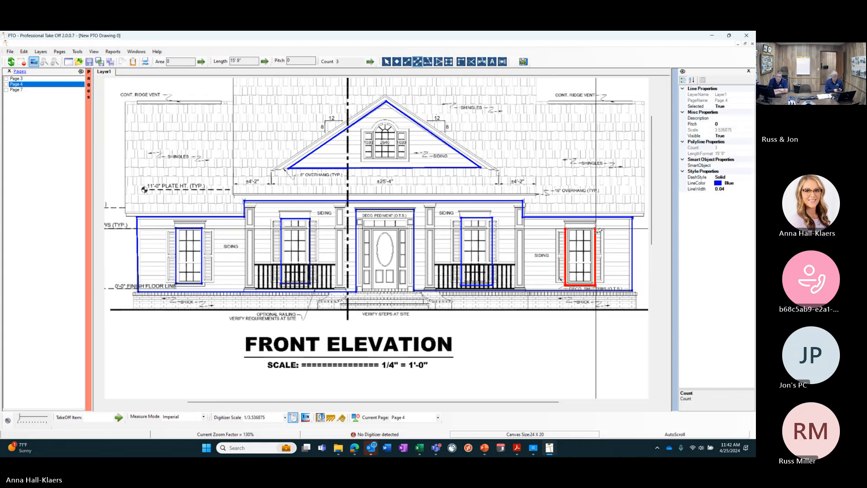
Trace all four sides of the window nearest the garage door on the right elevation, adding to the running polyline length
left_click_drag(651, 217, 652, 380)
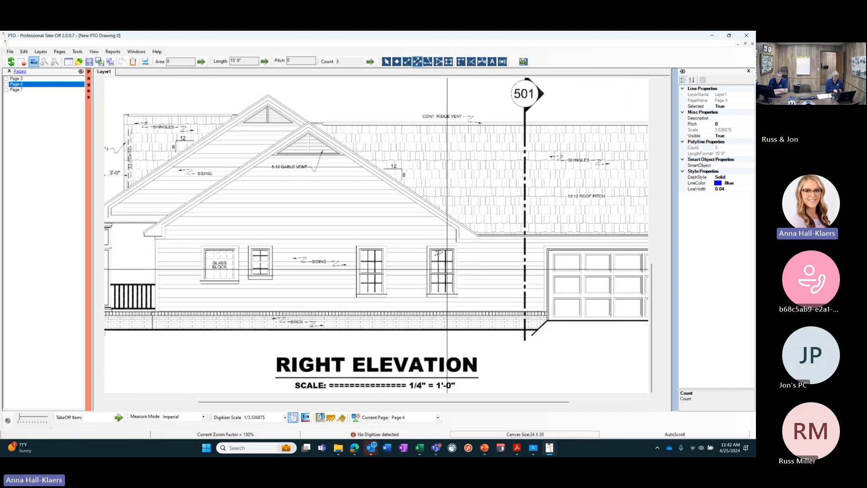
left_click(427, 246)
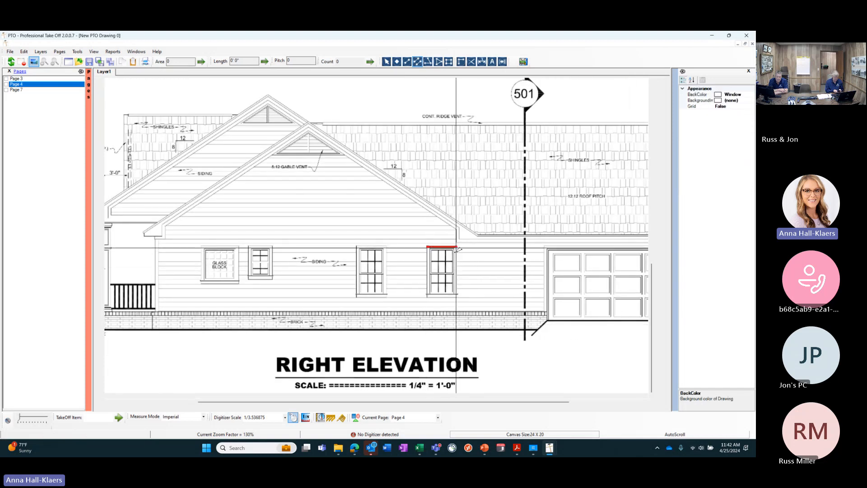
left_click(457, 248)
left_click(456, 294)
double_click(428, 294)
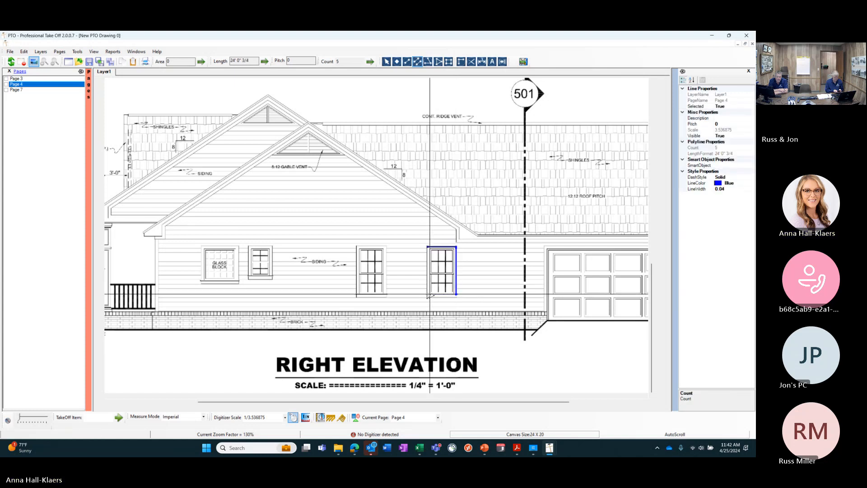
double_click(429, 248)
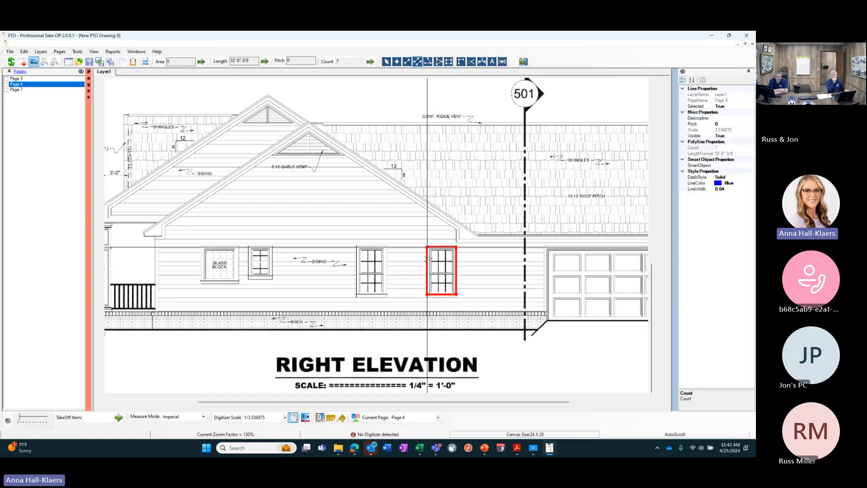
Continue the polyline takeoff around all four sides of the neighbouring double-hung window on the right elevation and finish it
left_click(387, 247)
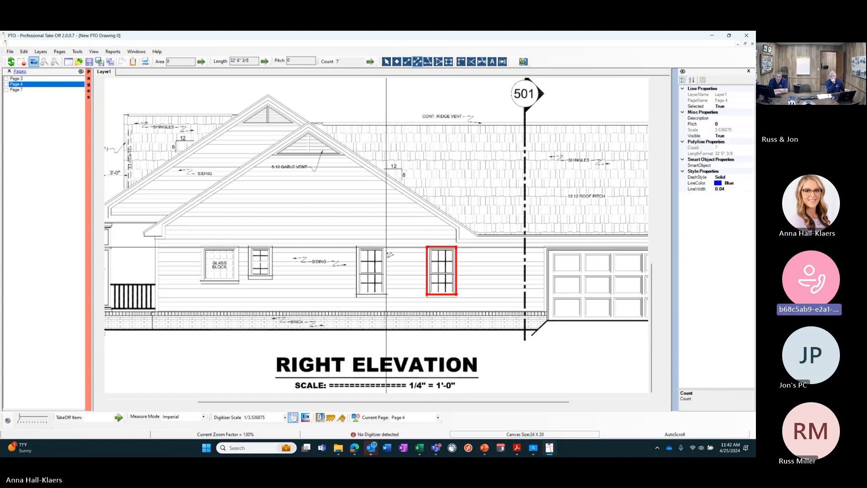
left_click(388, 293)
left_click(356, 293)
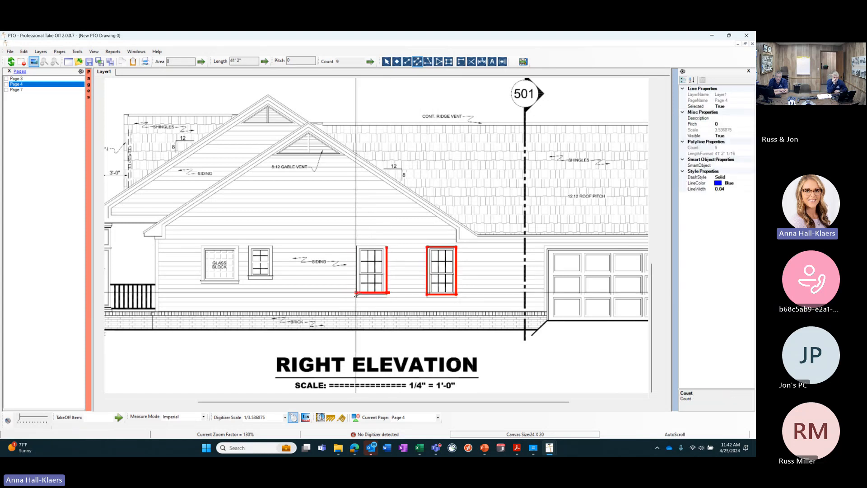
double_click(357, 247)
double_click(387, 247)
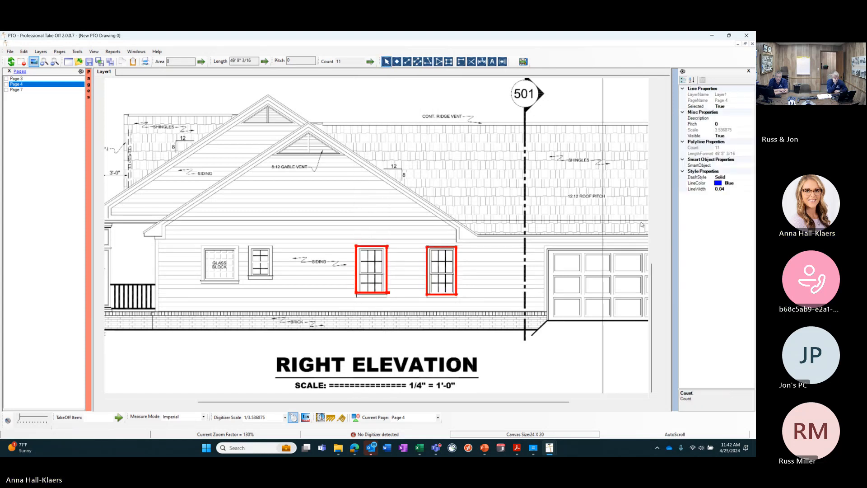
Measure the combined length of the two bottom siding lines on either side of the front elevation's entry door
scroll(652, 267, "up", 10)
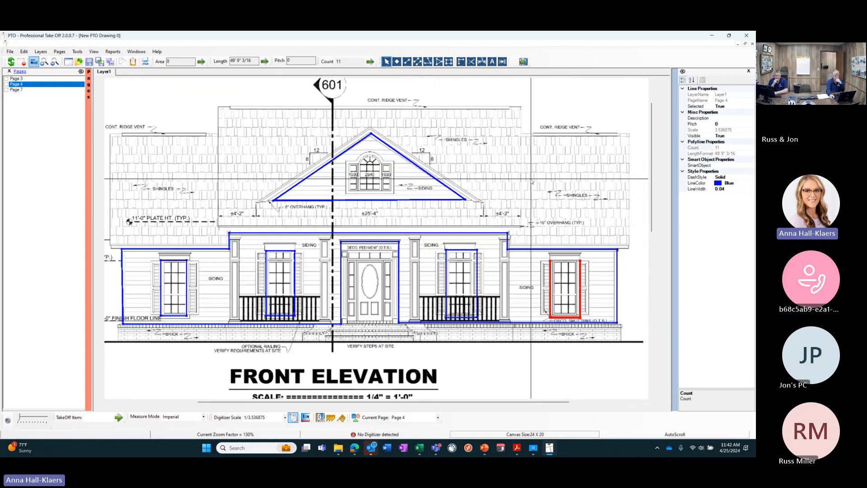
left_click(510, 316)
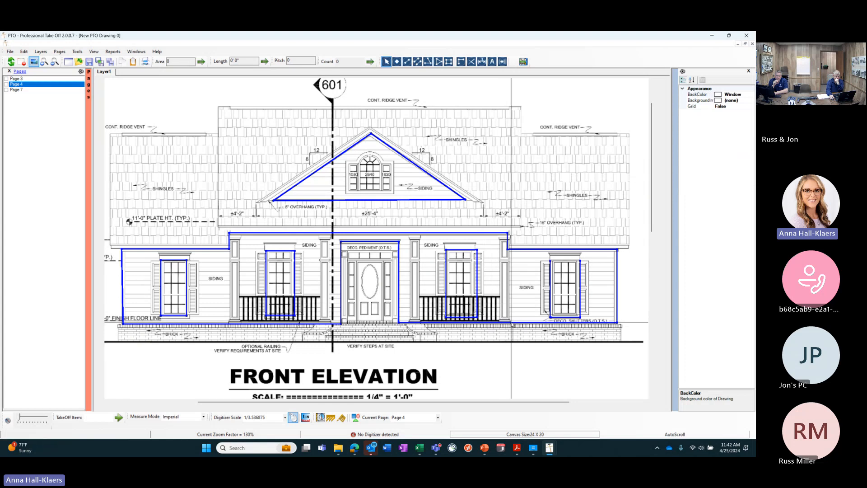
left_click(511, 323)
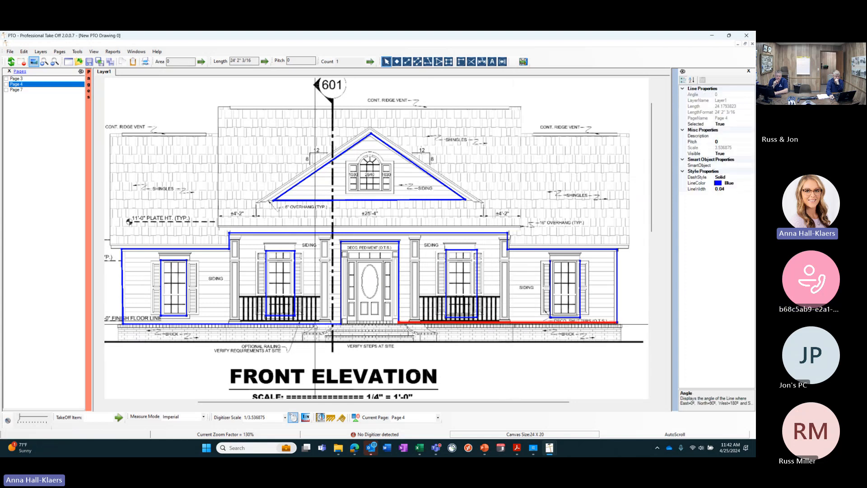
left_click(315, 323, "ctrl")
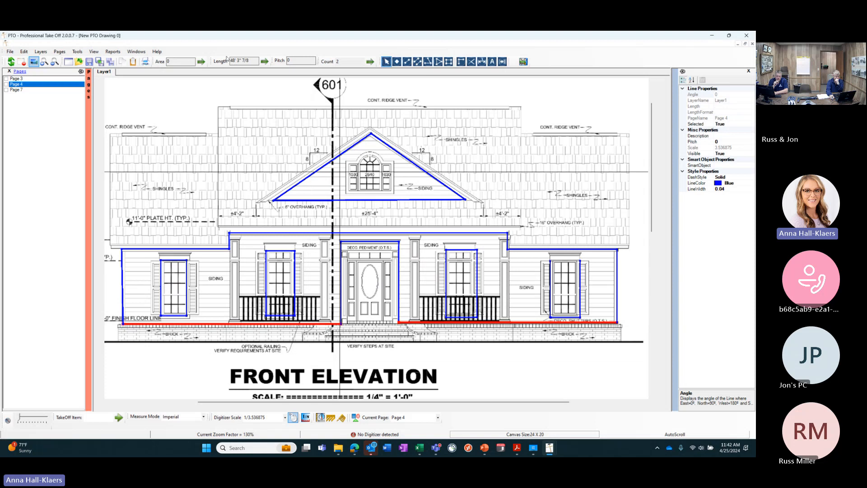
left_click(533, 203)
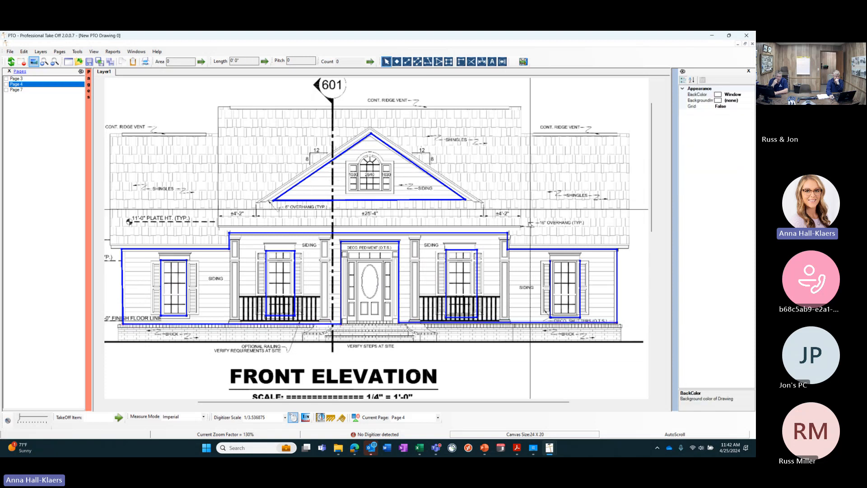
Measure the combined length of the front elevation's three top wall lines, and that of the gable's two sloped lines
left_click(523, 249)
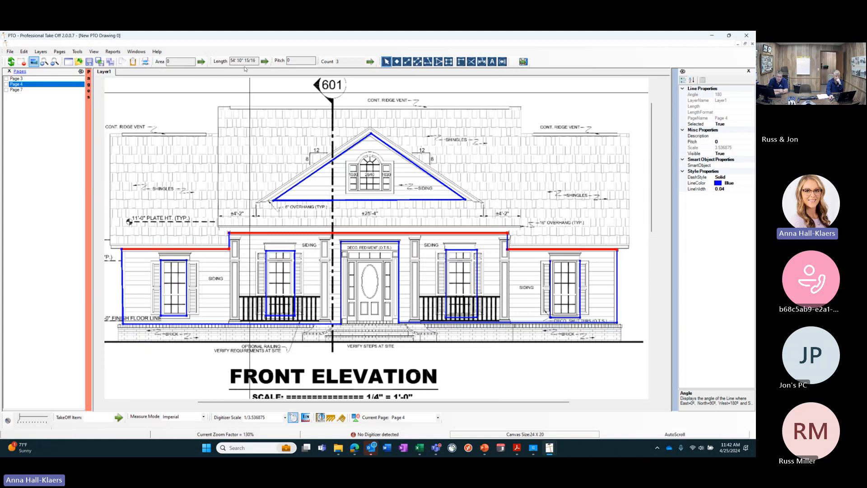
left_click(459, 141)
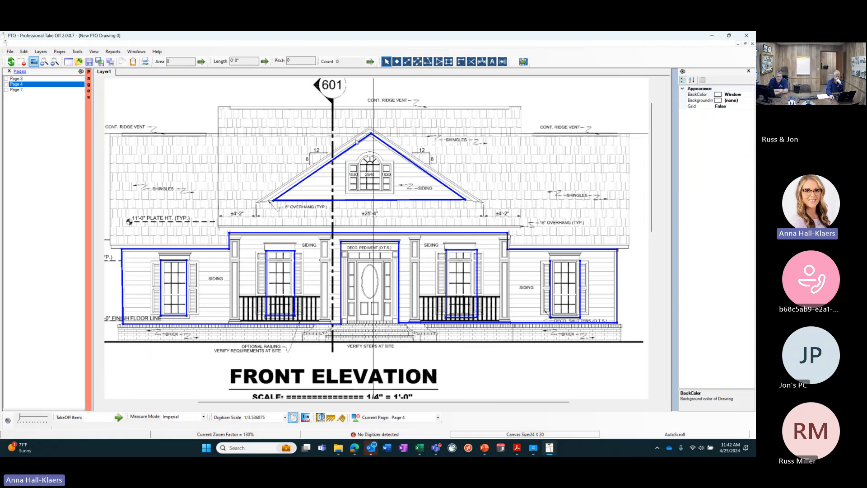
left_click(353, 146)
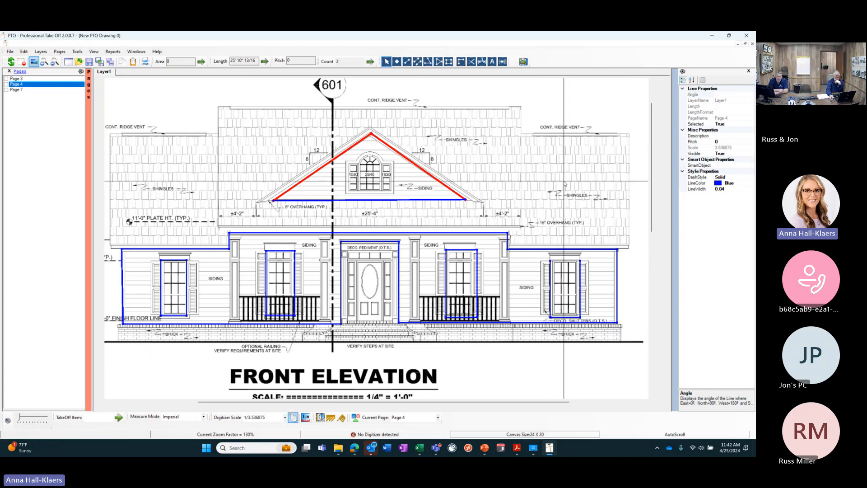
left_click(565, 184)
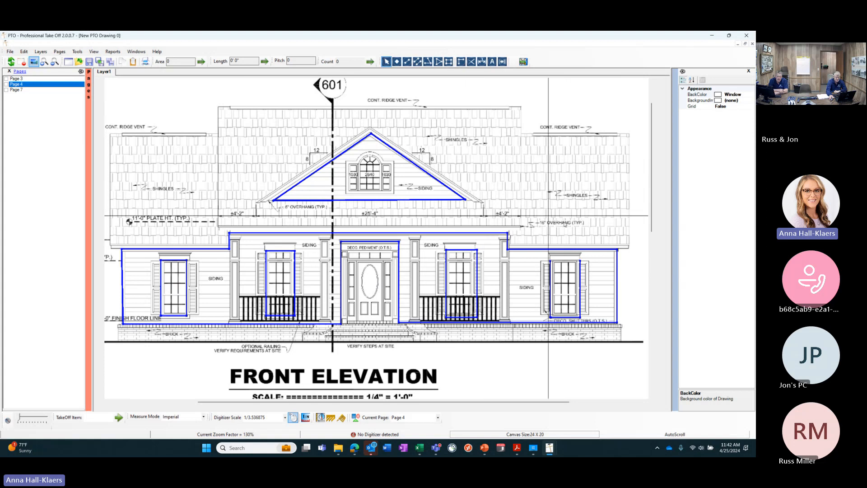
Check the length of the raised porch top line on the front elevation, alone and together with both adjoining top wall lines
scroll(543, 252, "up", 1)
scroll(543, 252, "down", 2)
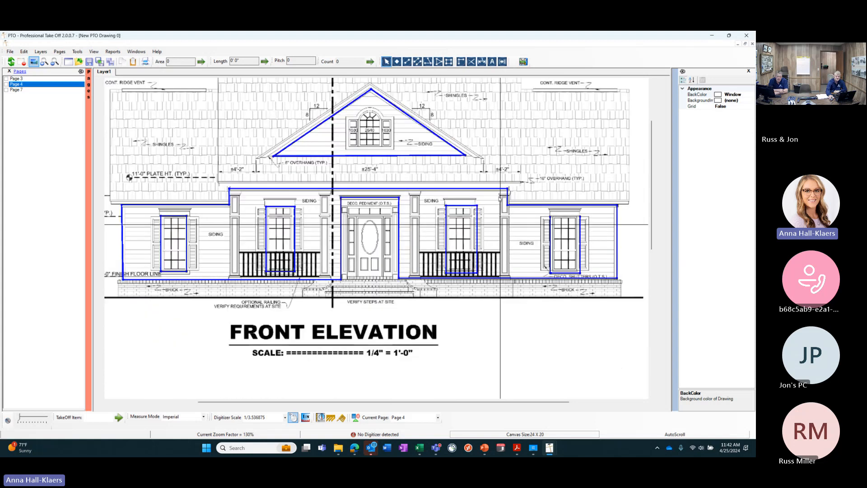
left_click(490, 189)
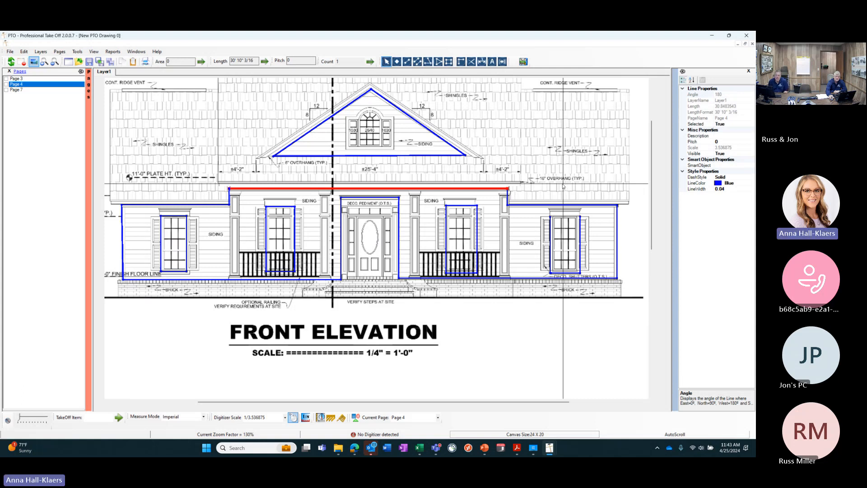
left_click(221, 205)
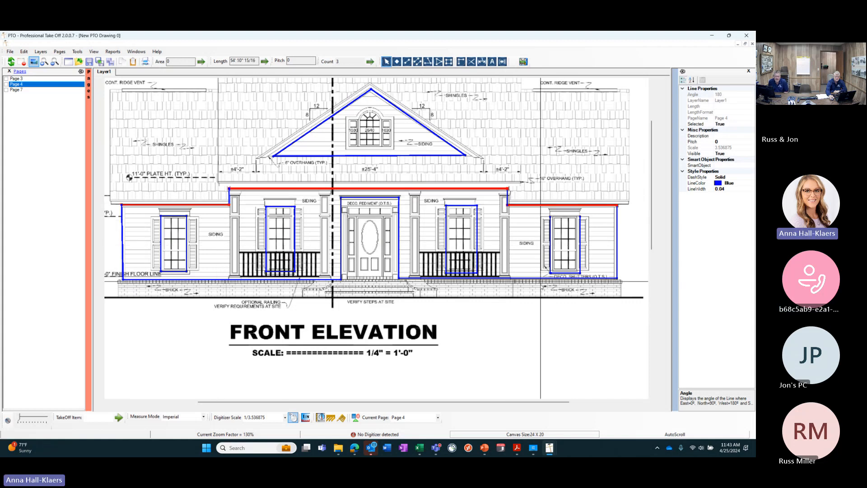
left_click(582, 159)
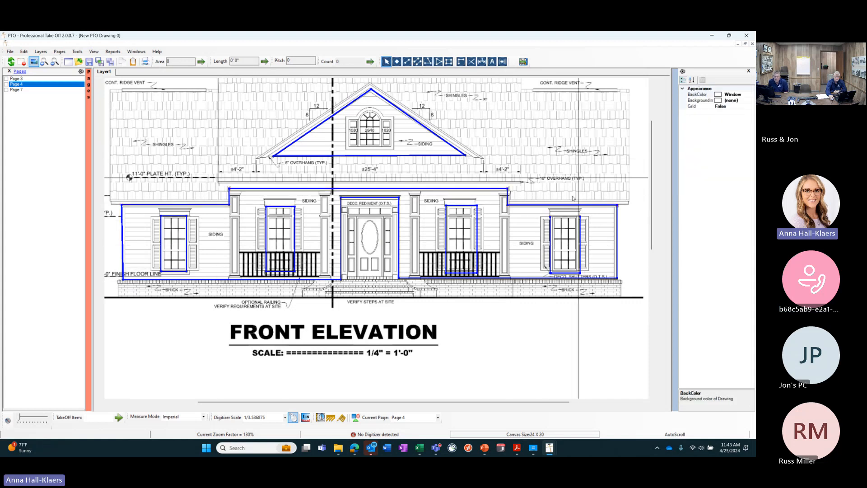
Check the area and perimeter of the front elevation's main wall polygon
left_click(619, 233)
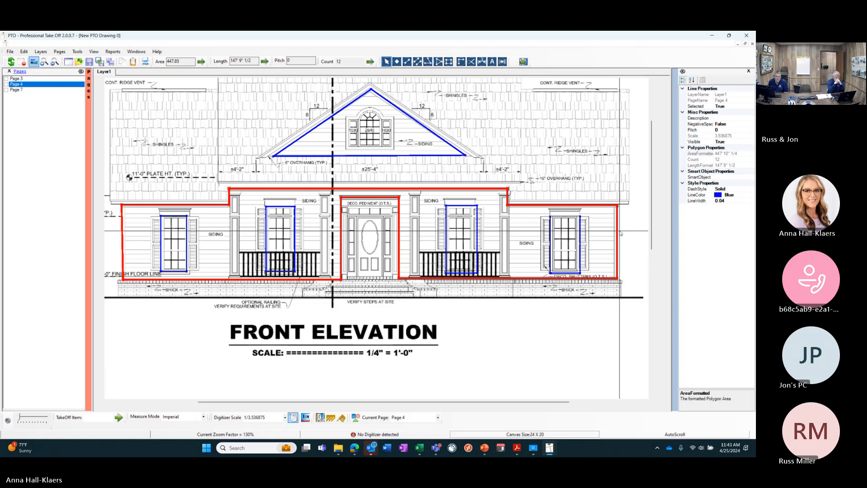
left_click(573, 177)
Start a polygon on the right elevation from the siding base beside the porch, around the porch overhang and over the main gable to the garage eave
scroll(649, 183, "down", 1)
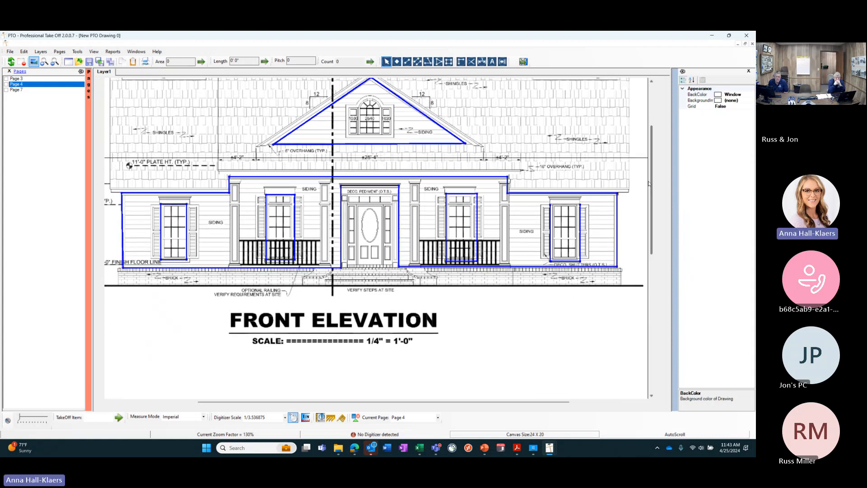
scroll(650, 183, "down", 10)
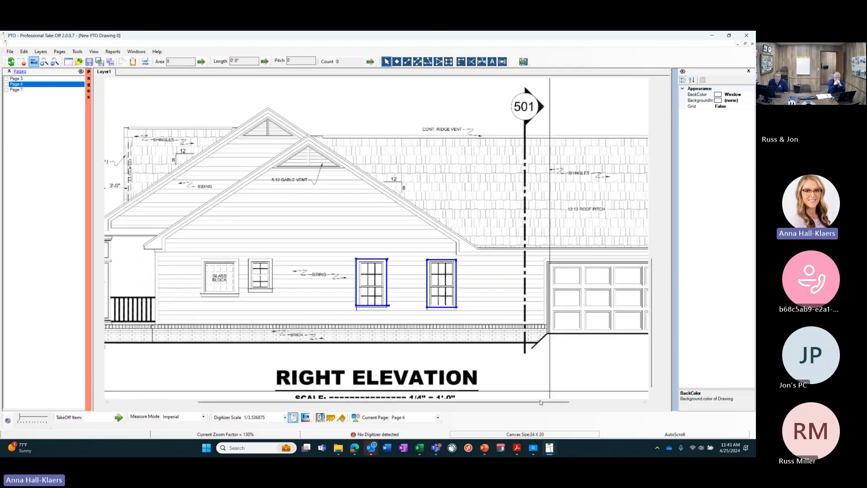
left_click_drag(542, 403, 531, 402)
scroll(305, 298, "down", 1)
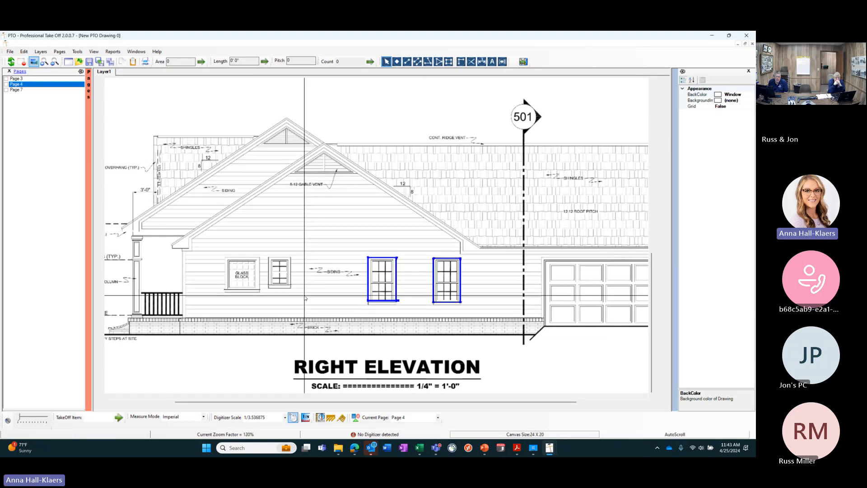
scroll(305, 298, "down", 1)
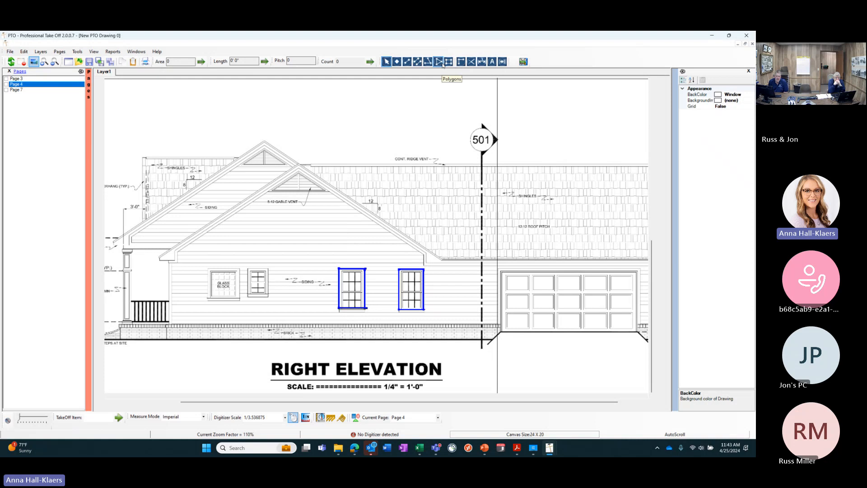
left_click(443, 63)
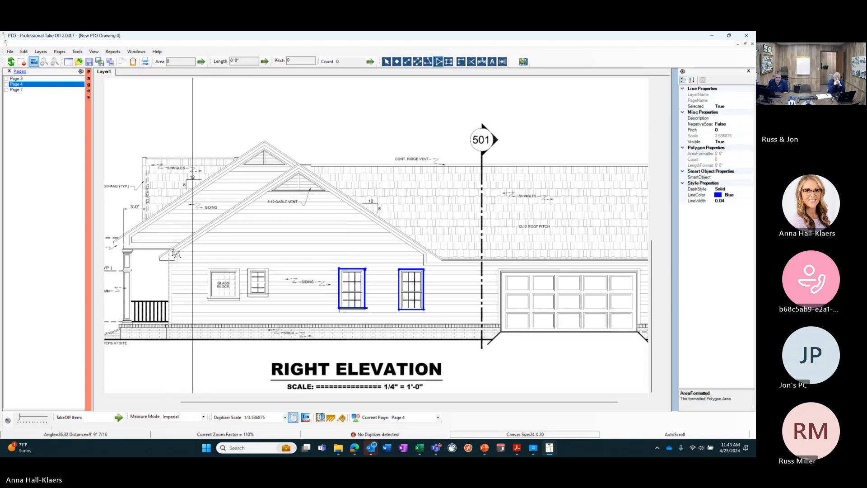
left_click(169, 248)
left_click(170, 324)
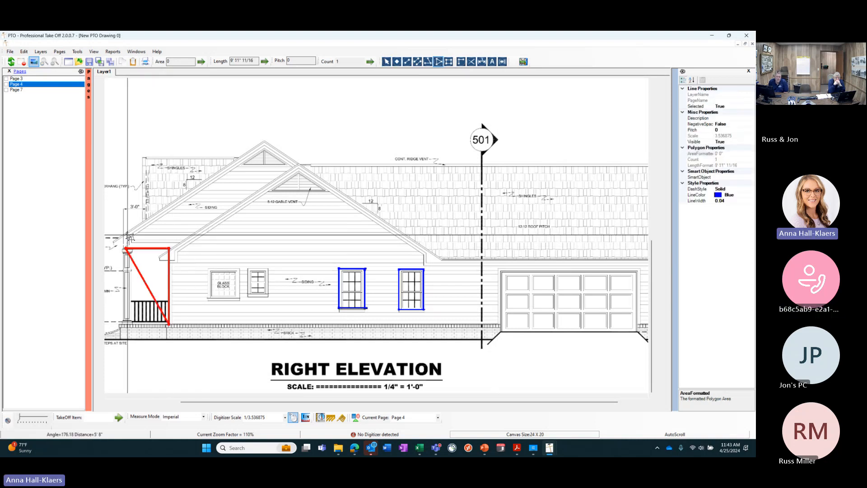
left_click(126, 234)
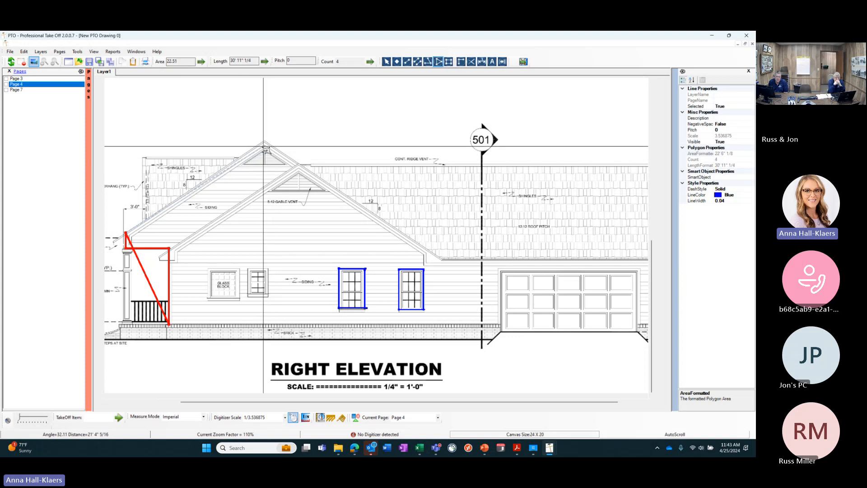
left_click(266, 142)
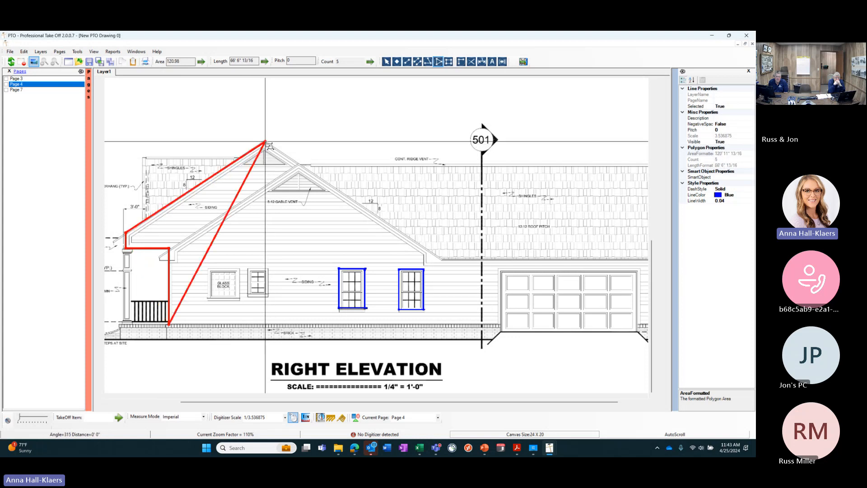
left_click(435, 260)
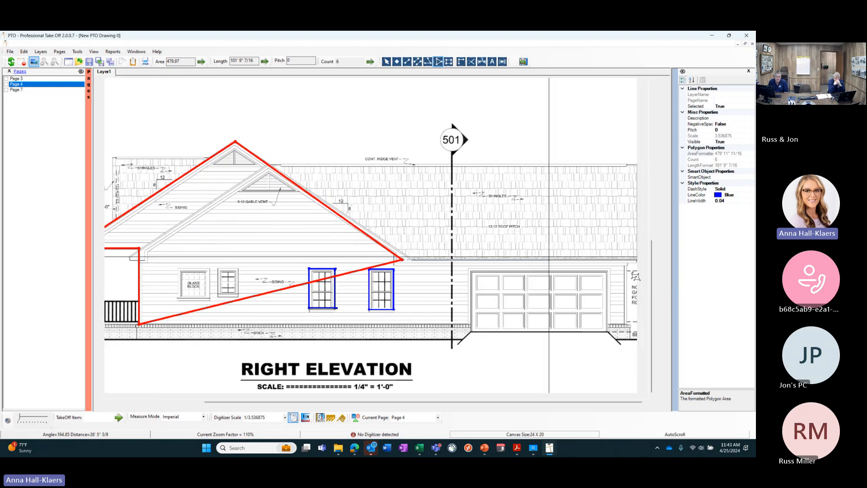
Continue the polygon along the garage eave, down the far corner and around the garage door opening, and finish it at the siding base
left_click(626, 260)
left_click(626, 324)
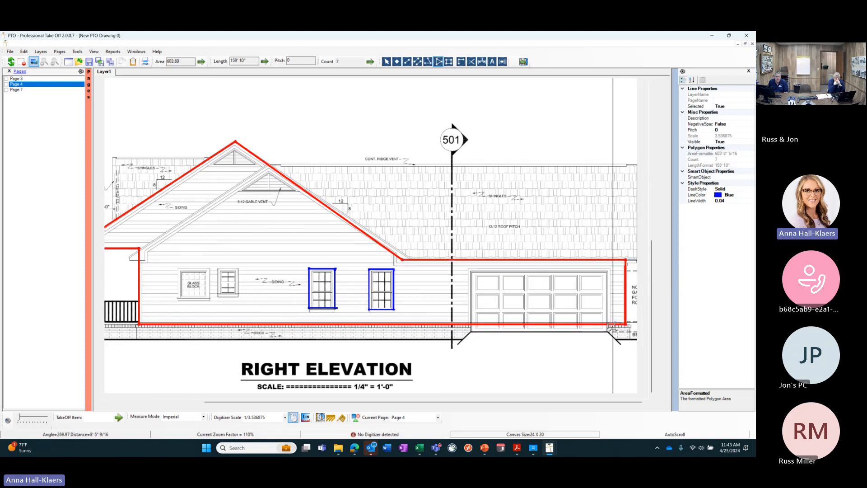
left_click(609, 324)
left_click(609, 271)
left_click(471, 271)
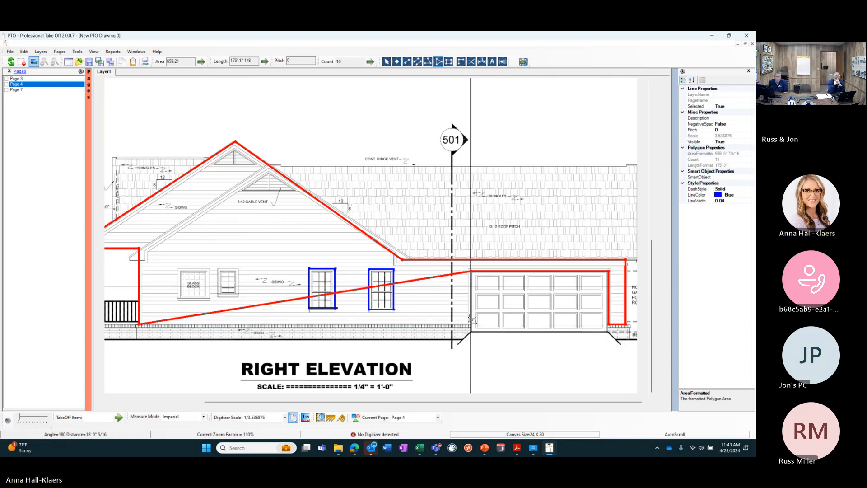
double_click(471, 326)
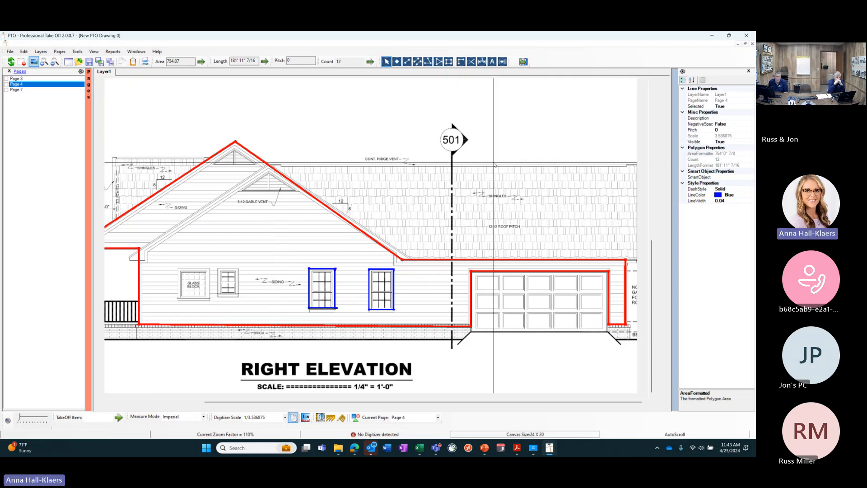
Check the combined area of the right elevation's wall polygon and the front elevation's wall and gable polygons
scroll(466, 243, "up", 1)
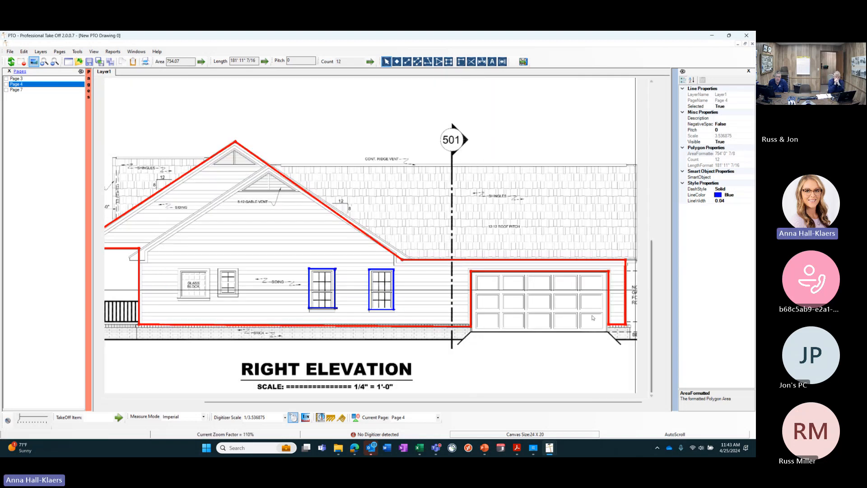
left_click_drag(657, 334, 654, 208)
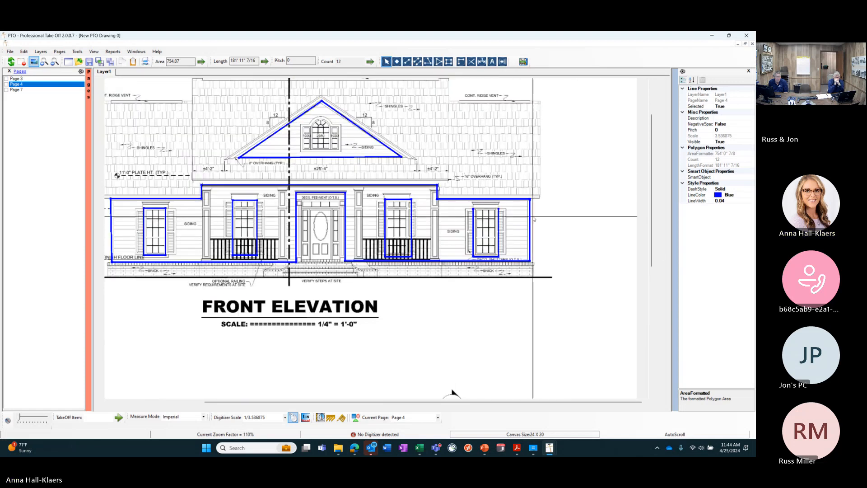
left_click(519, 208)
left_click(353, 135, "ctrl")
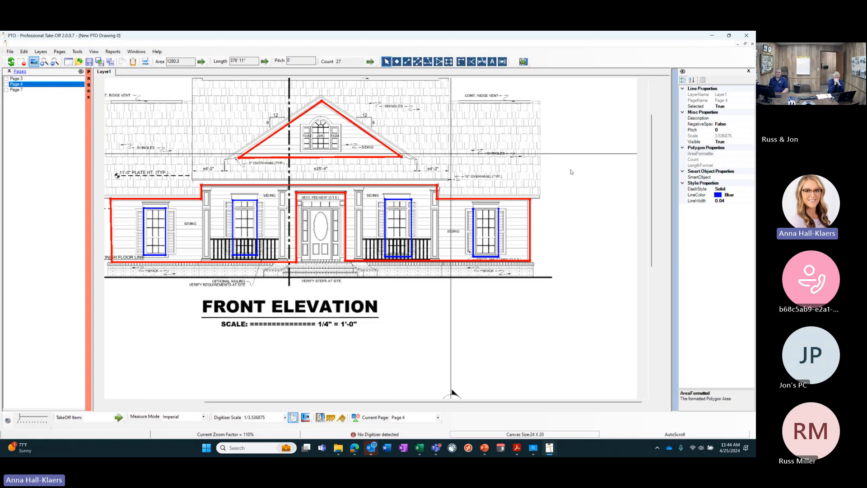
left_click_drag(654, 177, 183, 69)
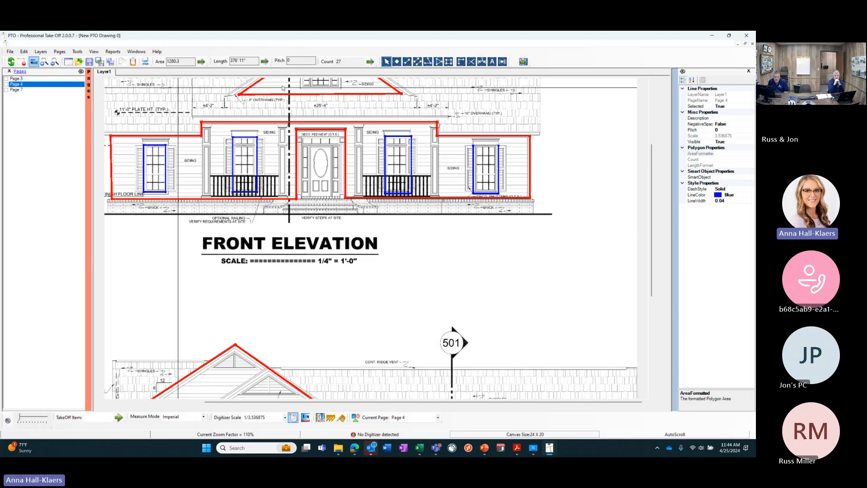
left_click(446, 283)
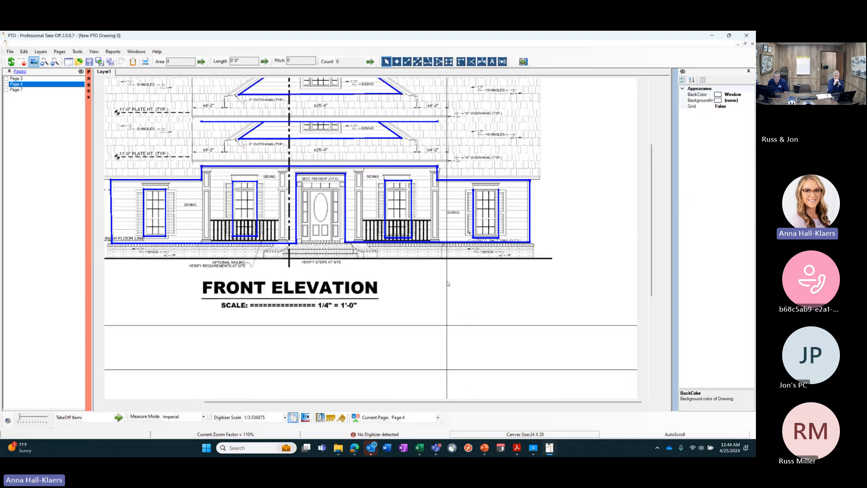
Review the traced siding and window outlines on the front and right elevations
scroll(448, 284, "down", 3)
scroll(654, 264, "up", 2)
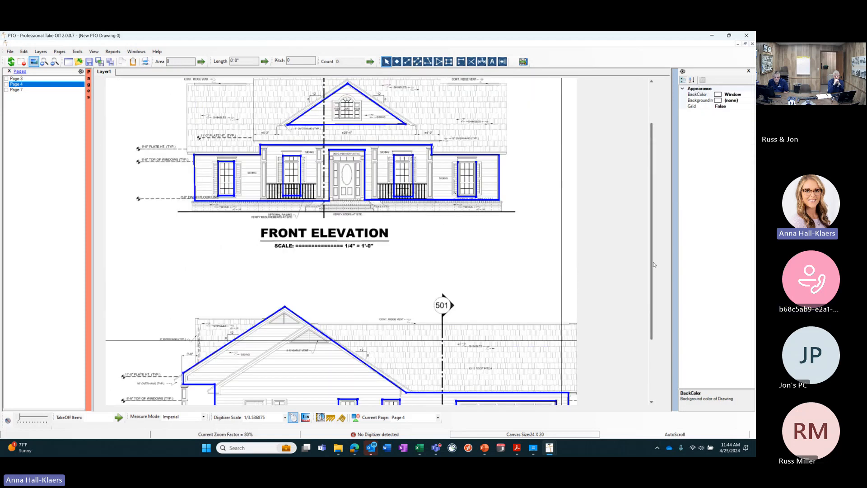
left_click_drag(654, 264, 653, 281)
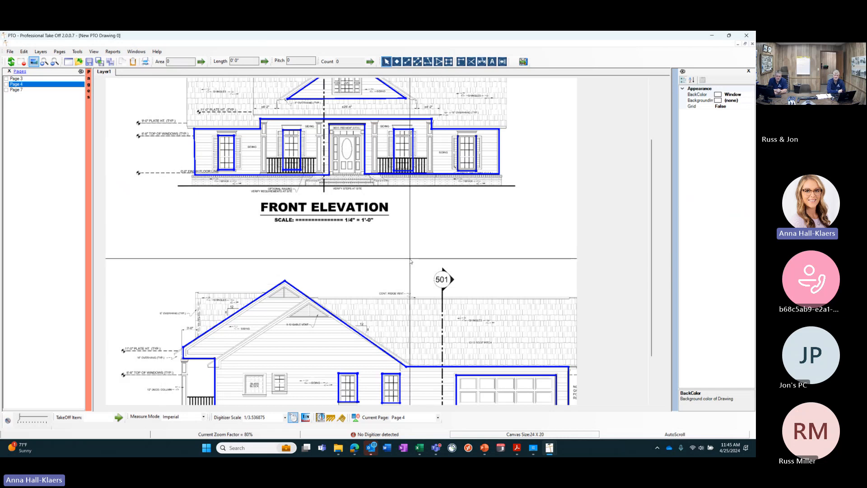
scroll(410, 260, "up", 1)
left_click_drag(652, 266, 652, 252)
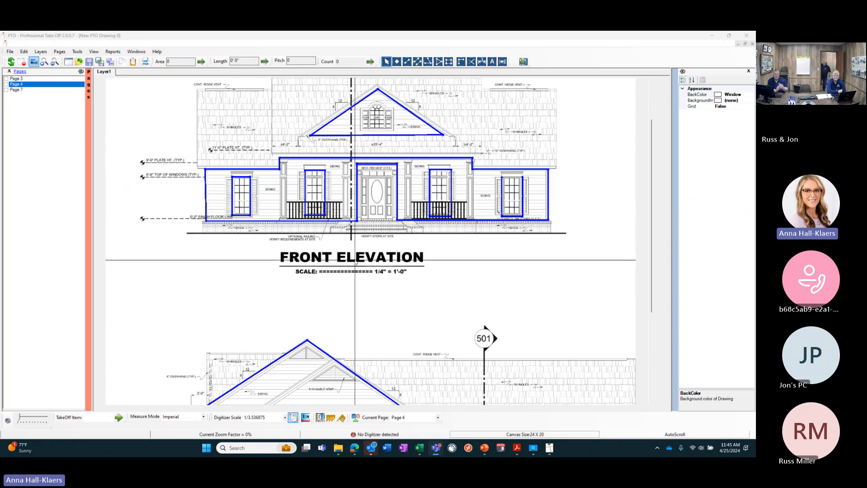
mouse_move(651, 231)
left_mouse_down()
mouse_move(653, 210)
mouse_move(657, 294)
left_mouse_up()
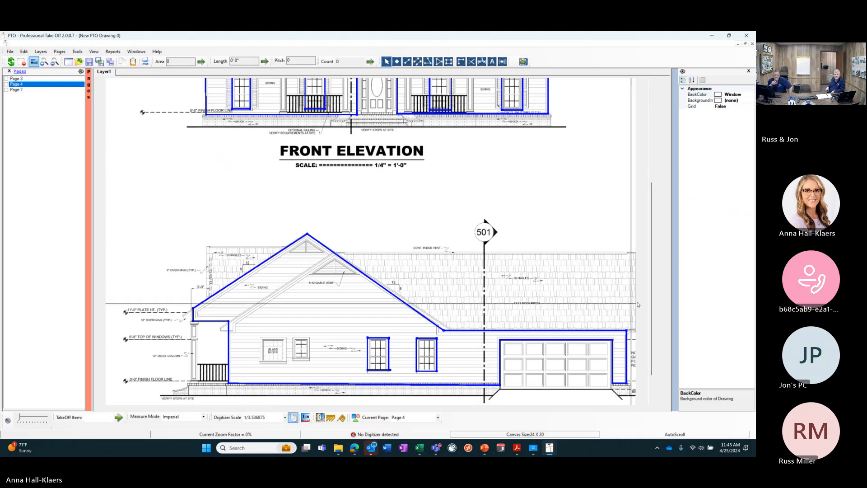
left_click_drag(654, 308, 653, 218)
scroll(538, 288, "up", 1)
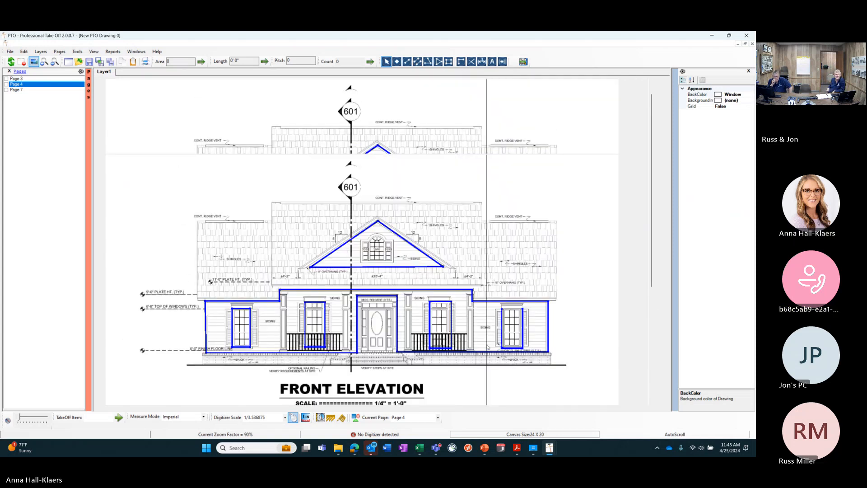
mouse_move(474, 402)
left_mouse_down()
mouse_move(513, 402)
mouse_move(503, 403)
left_mouse_up()
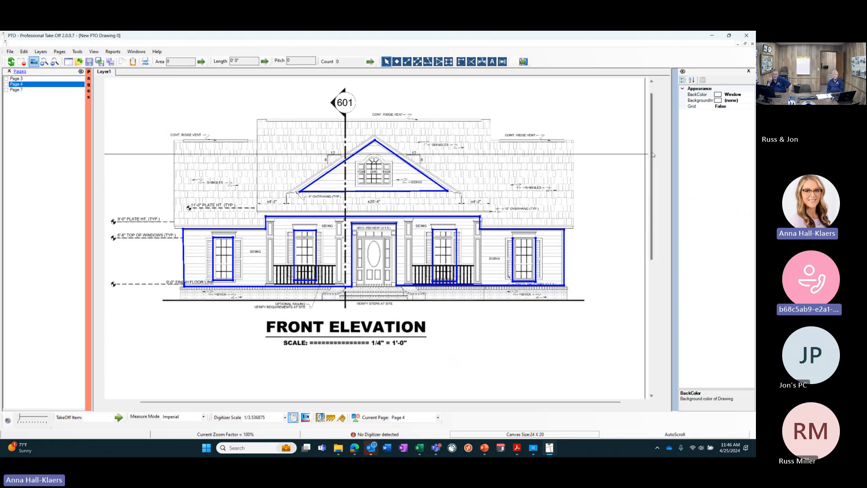
Measure the porch-side slope line of the right elevation's main gable
scroll(653, 215, "down", 3)
scroll(653, 215, "down", 3)
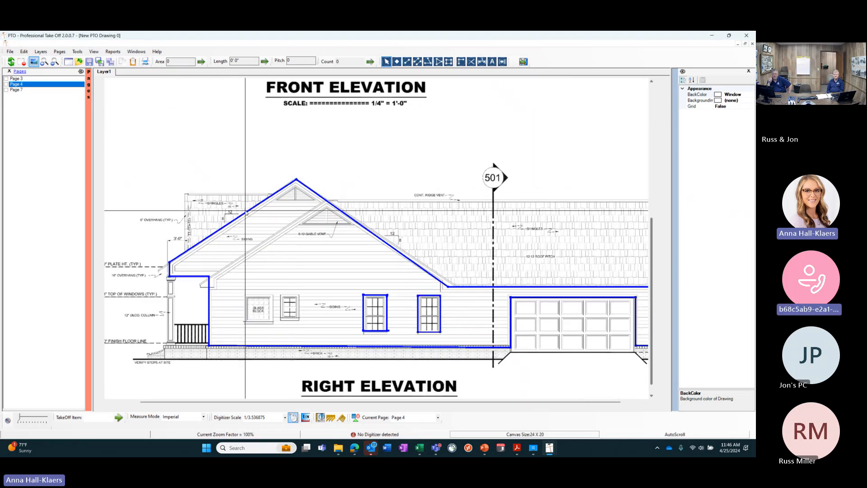
left_click(247, 212)
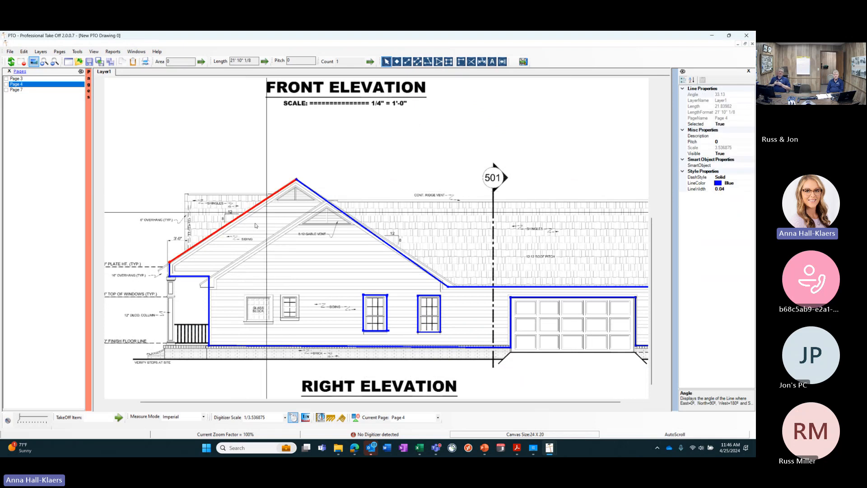
scroll(656, 357, "up", 6)
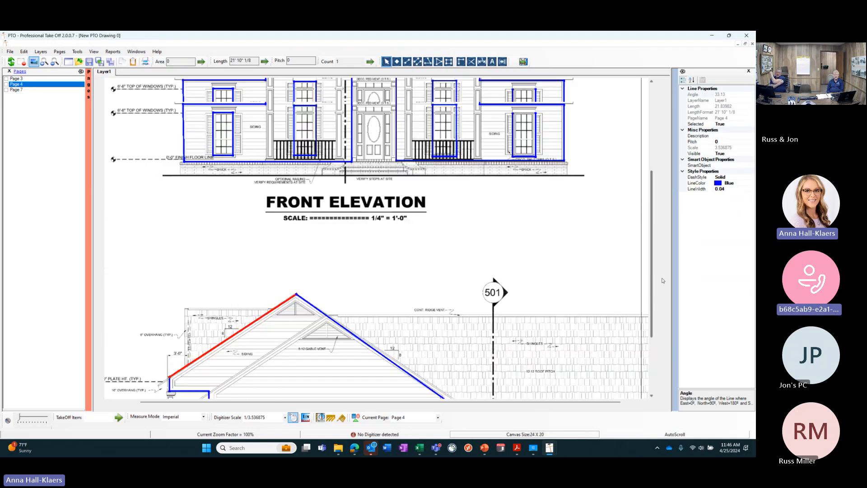
left_click(231, 174)
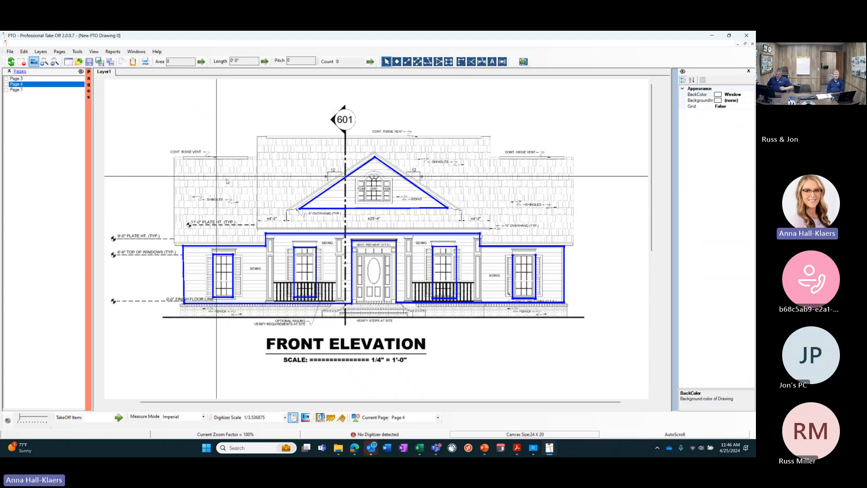
Open the roof plan on Page 7 and examine its slopes, ridges, valleys and overhang edges
left_click(23, 91)
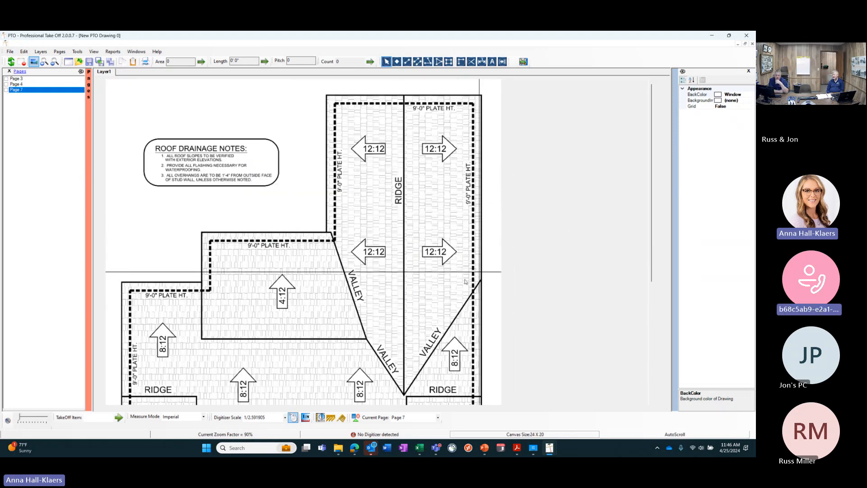
scroll(470, 280, "up", 2)
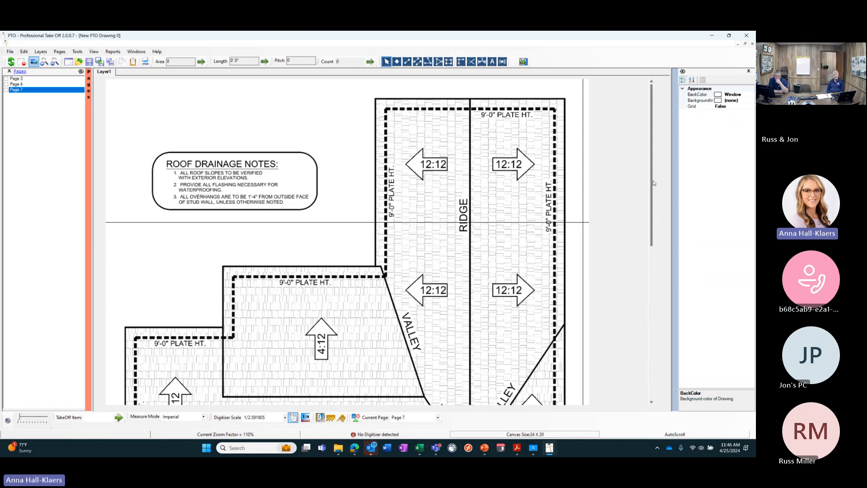
mouse_move(651, 182)
left_mouse_down()
mouse_move(649, 238)
mouse_move(649, 199)
left_mouse_up()
scroll(523, 302, "down", 1)
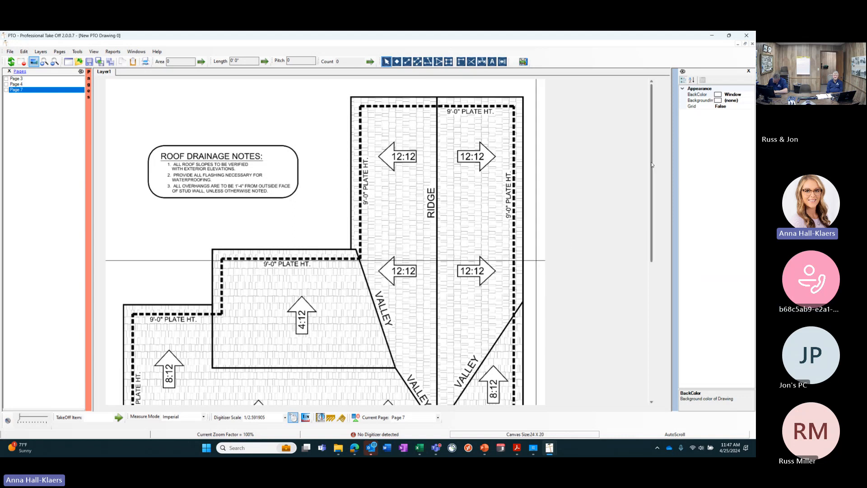
mouse_move(652, 165)
left_mouse_down()
mouse_move(656, 225)
mouse_move(643, 274)
left_mouse_up()
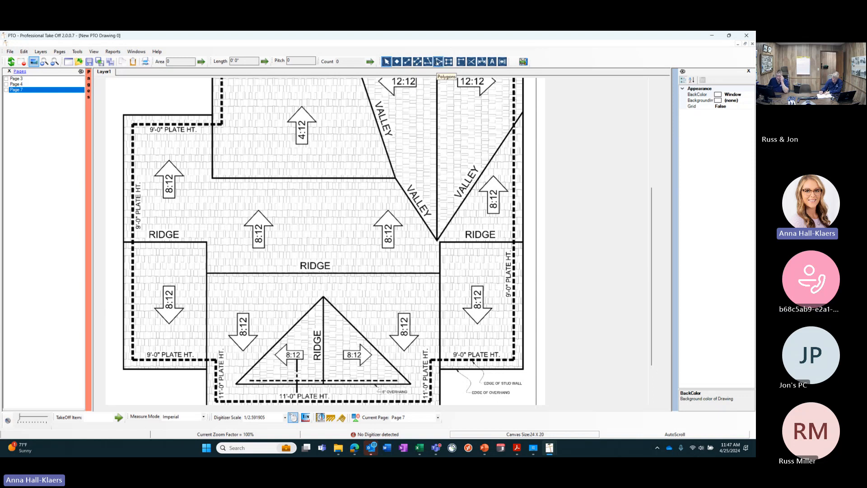
left_click(438, 62)
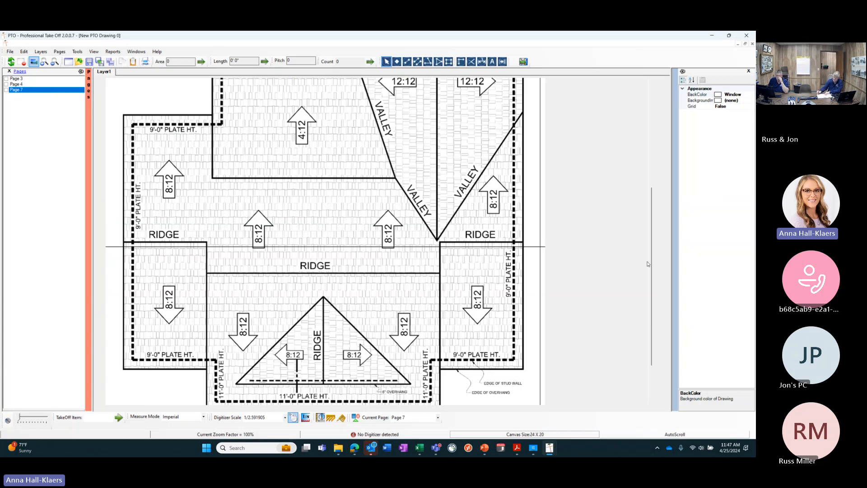
scroll(648, 265, "up", 2)
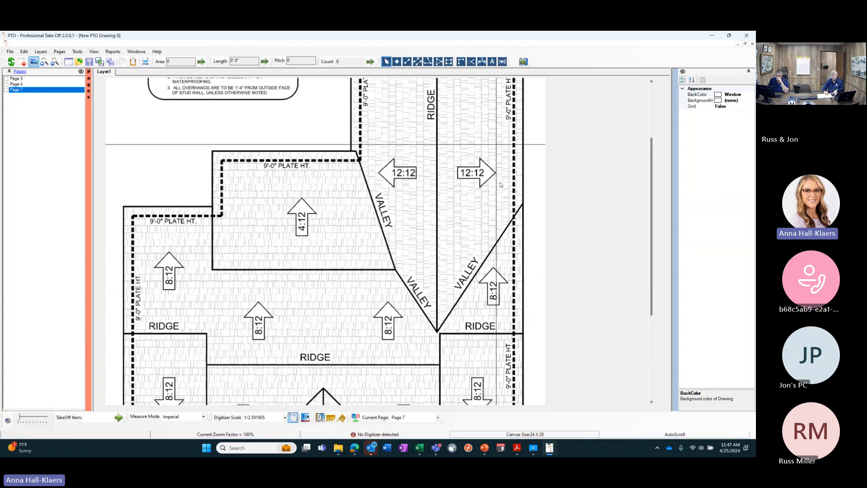
scroll(655, 222, "up", 2)
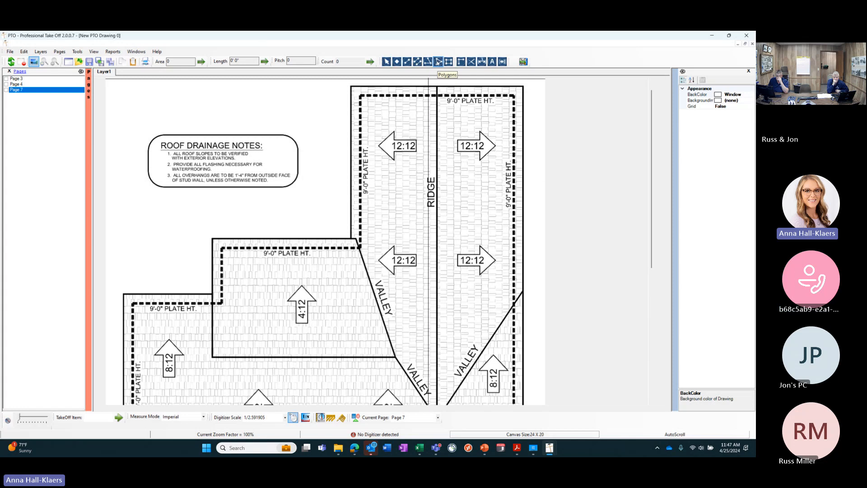
Trace a polygon around the 12:12 roof section down to its valleys and set its pitch to 12
left_click(438, 63)
left_click(501, 98)
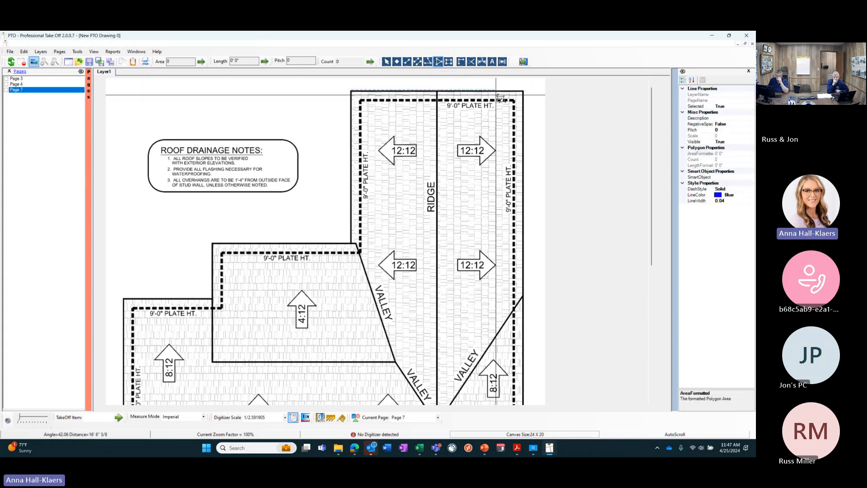
left_click(524, 89)
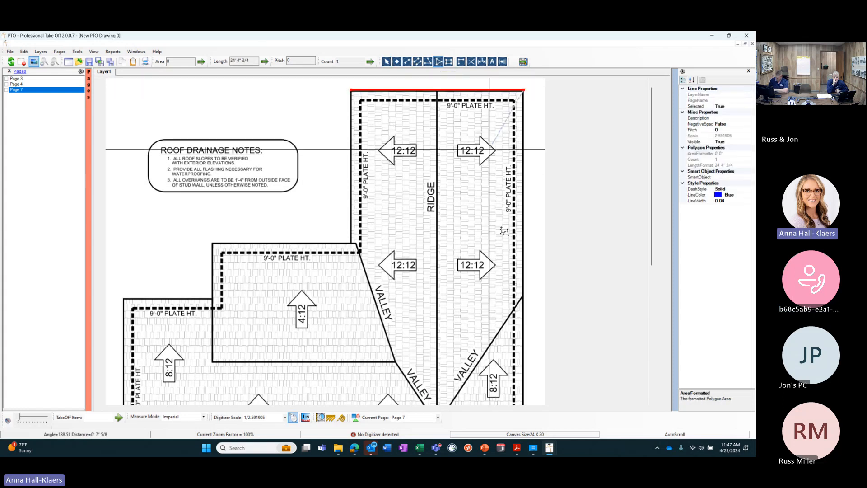
left_click(524, 294)
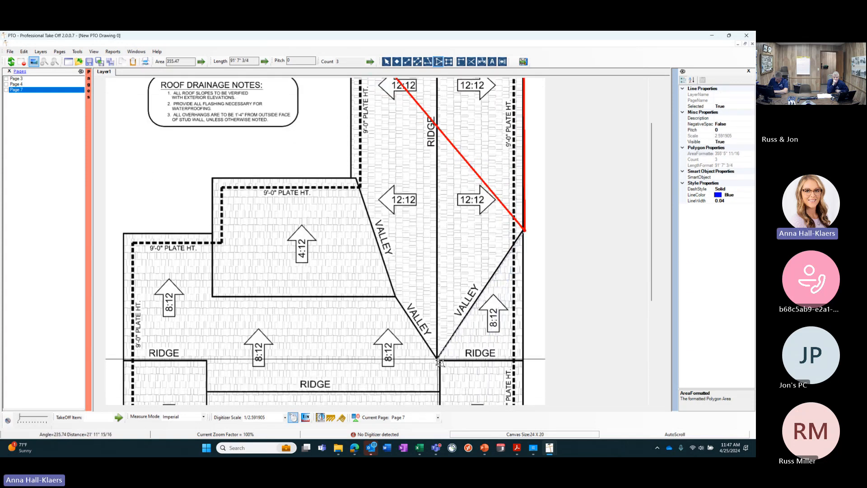
left_click(437, 359)
left_click(396, 297)
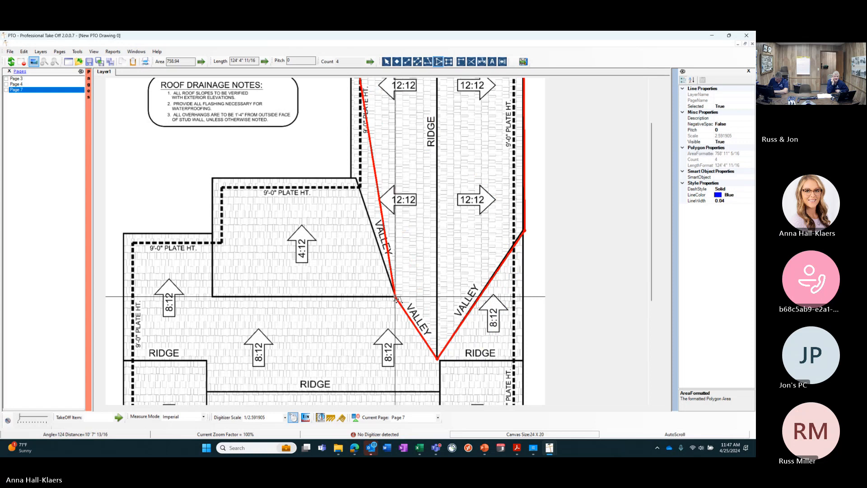
left_click(359, 187)
left_click(352, 177)
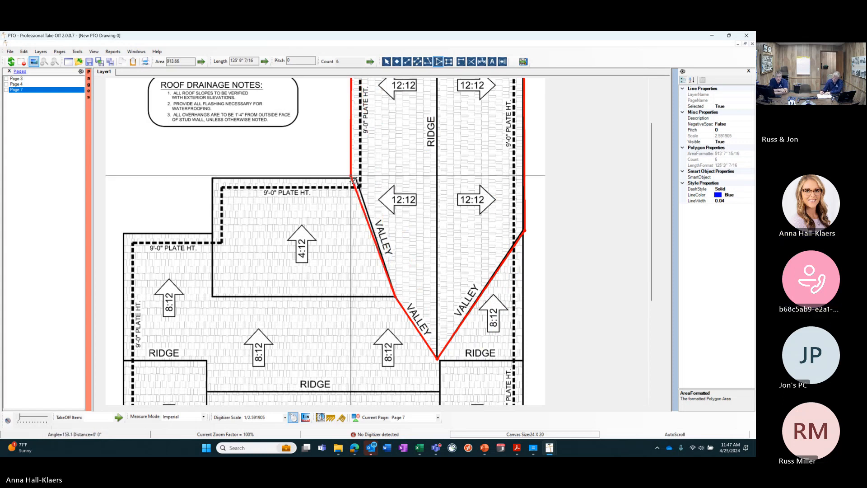
double_click(354, 180)
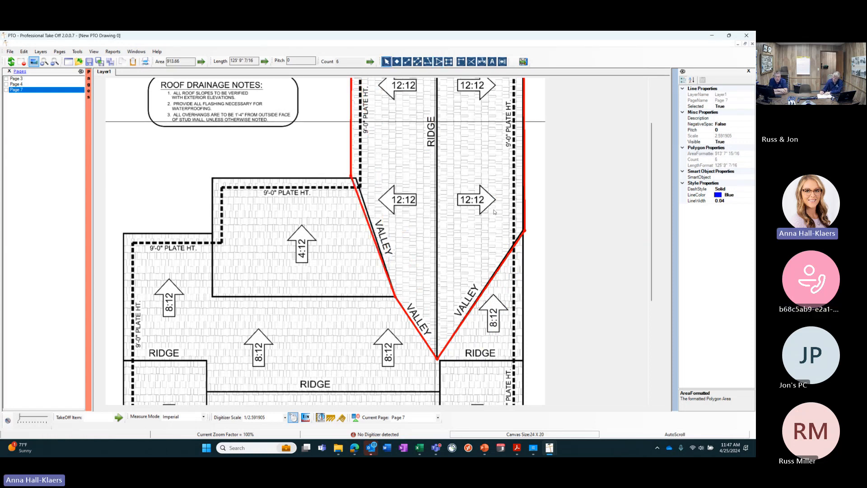
left_click(724, 130)
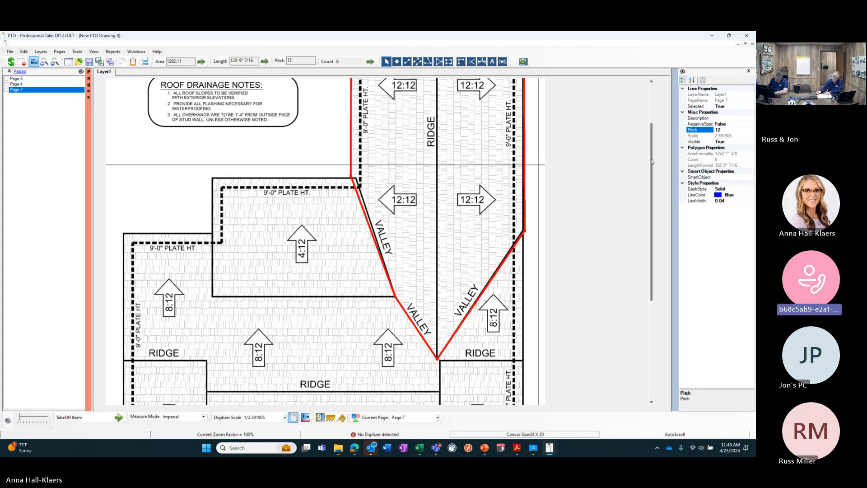
Trace one polygon around the 8:12 roof area, following the overhang edges, the lower edge of the 4:12 section and both valleys
left_click_drag(652, 162, 648, 228)
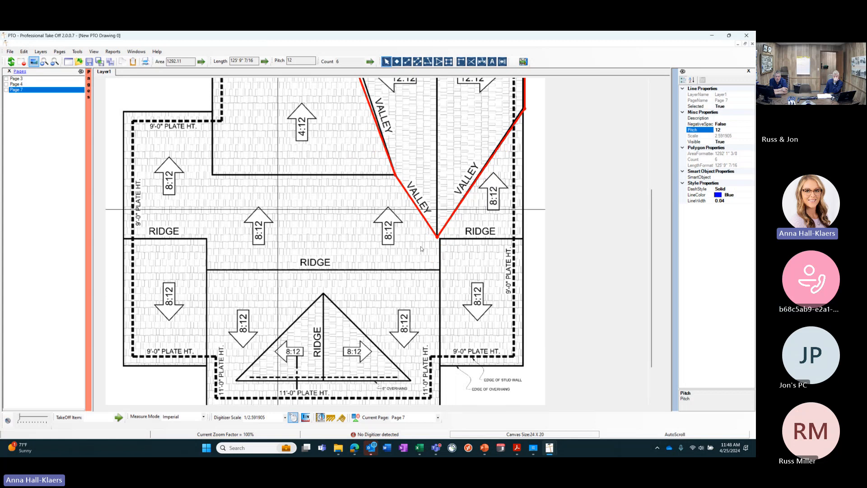
left_click(438, 62)
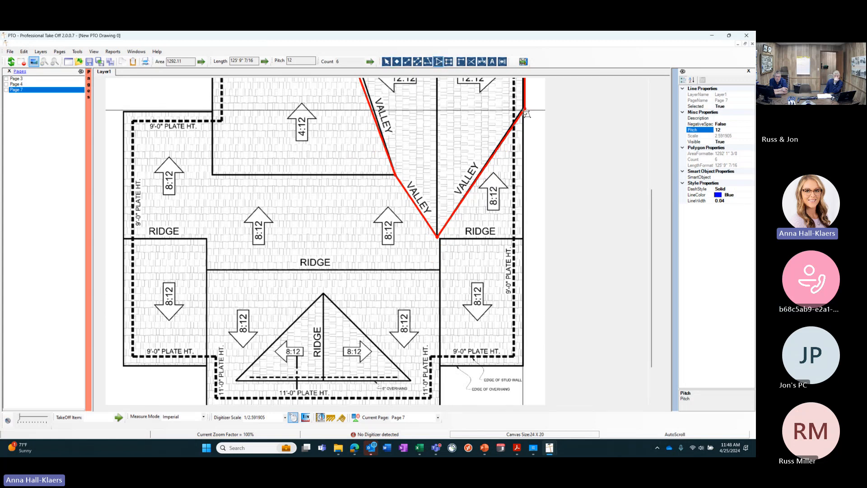
left_click(524, 109)
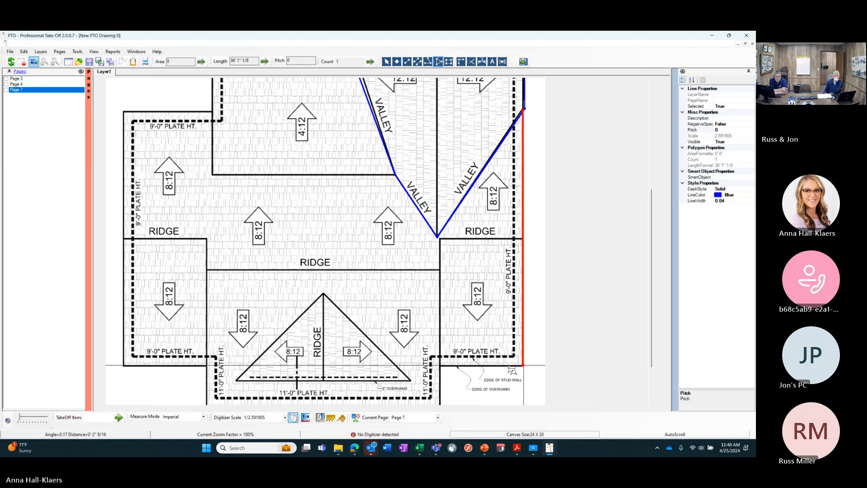
left_click(522, 365)
double_click(440, 366)
scroll(443, 382, "down", 3)
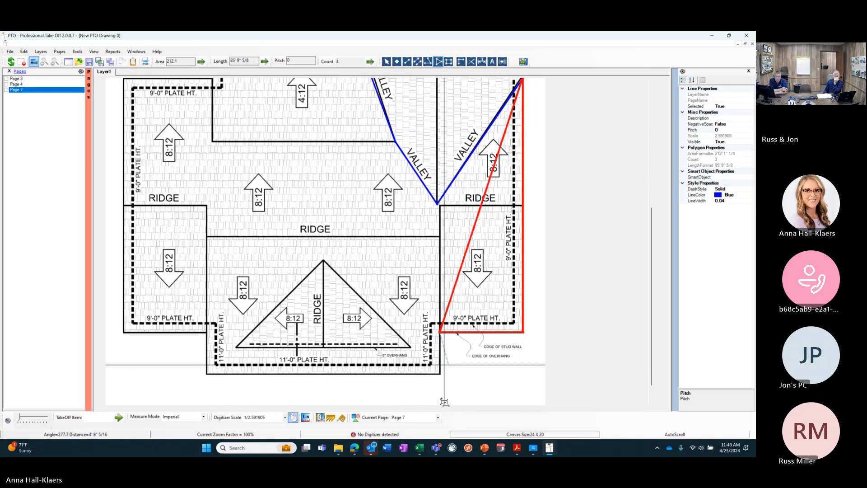
left_click(441, 365)
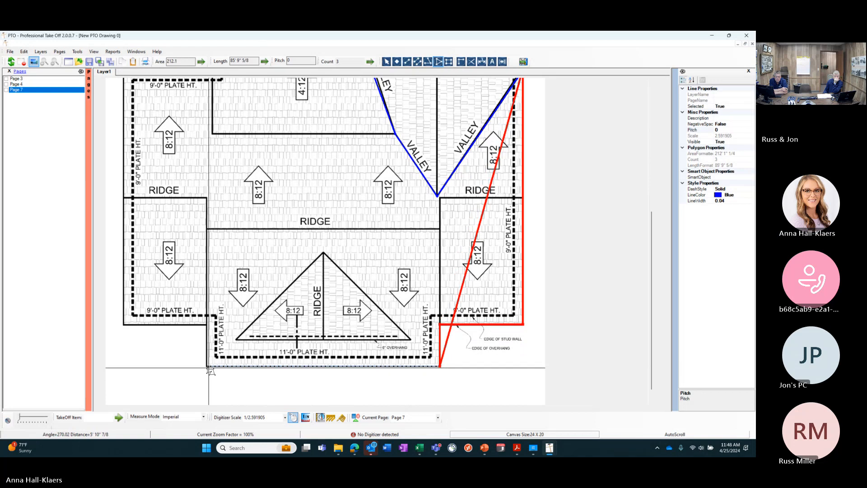
left_click(206, 365)
left_click(206, 325)
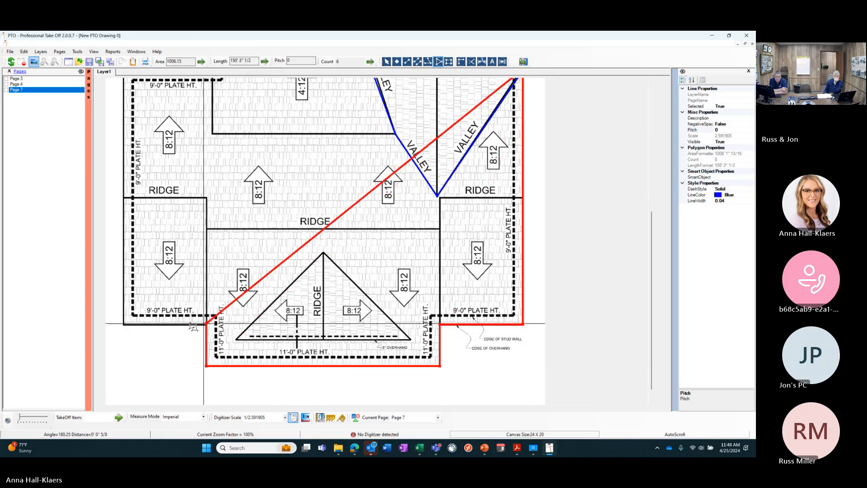
left_click(123, 325)
scroll(151, 152, "up", 2)
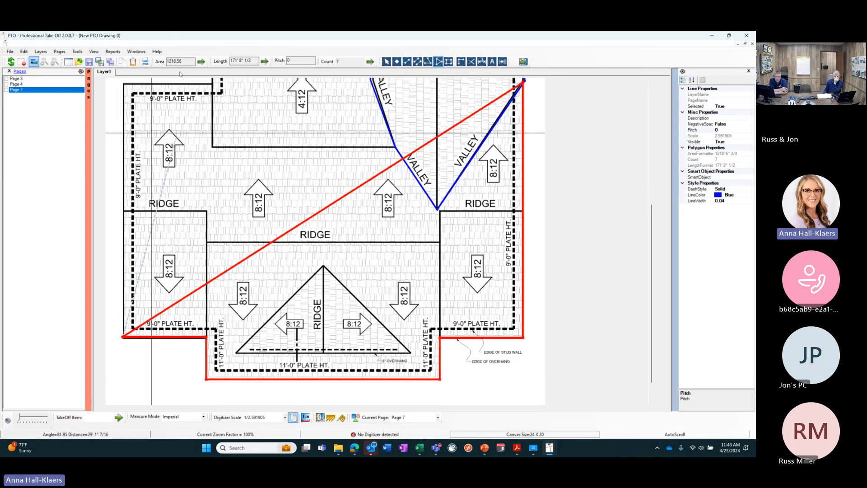
left_click(123, 105)
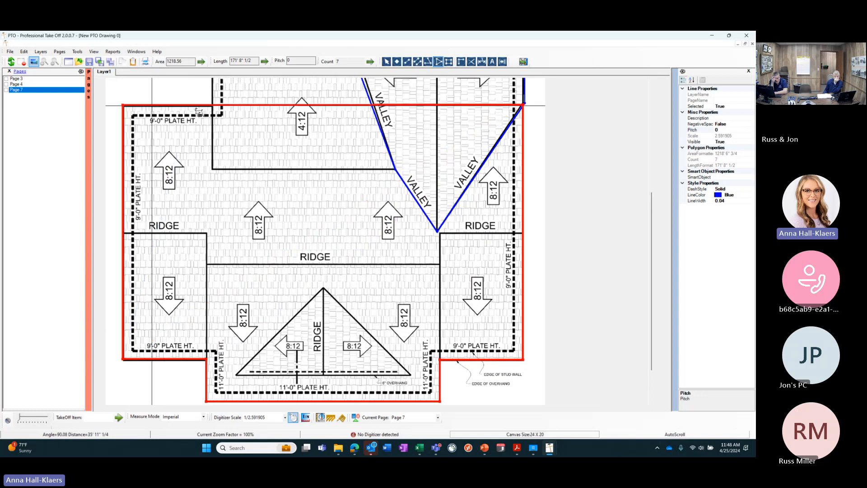
left_click(223, 106)
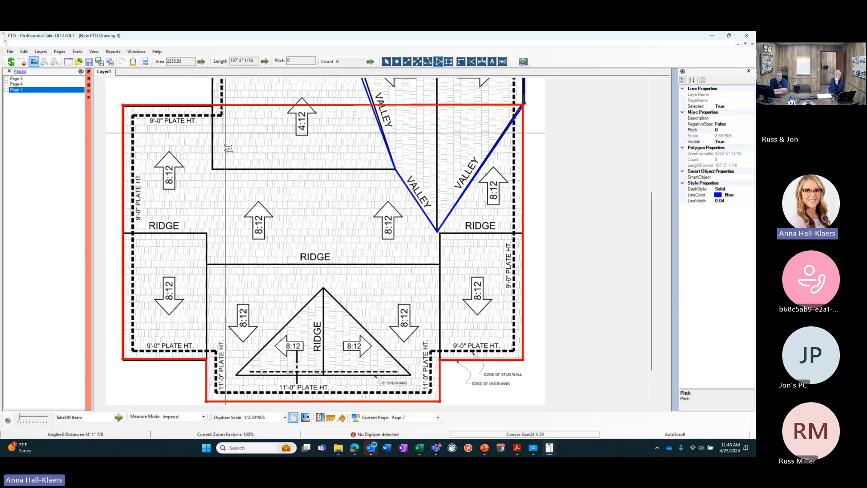
left_click(396, 168)
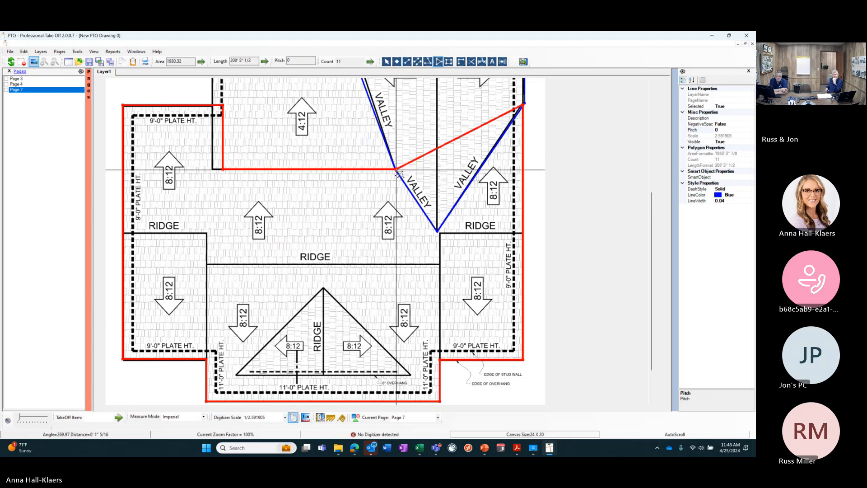
double_click(436, 231)
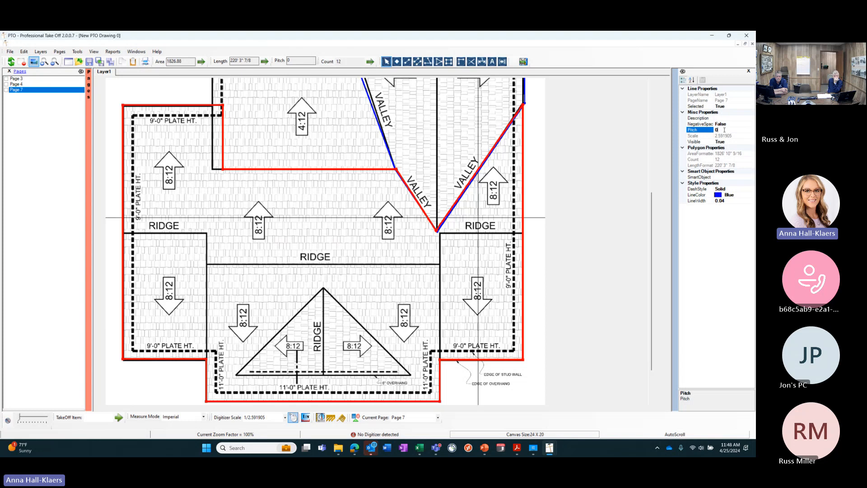
Set the pitch of the 8:12 roof area polygon to 8
type("8")
key("Return")
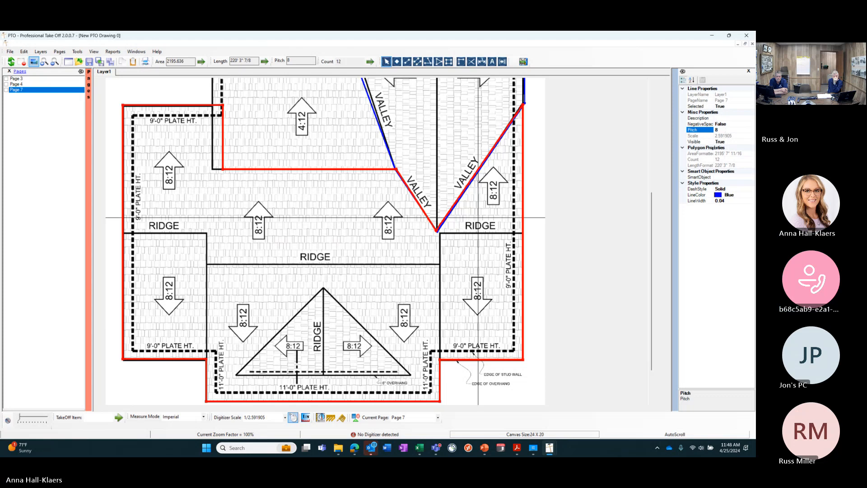
left_click(536, 302)
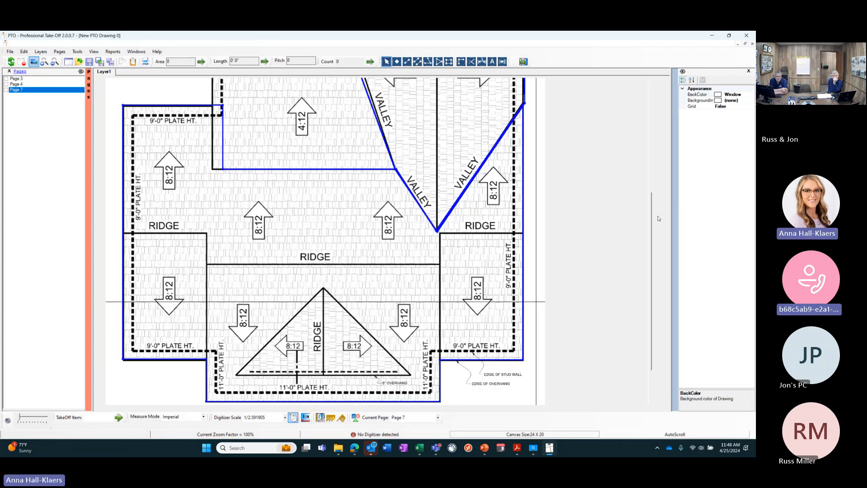
Draw two narrow overhang rectangles, each about 1.4 by 13.5 ft, at both ends of the central ridge down to the side roofs' front edges
scroll(317, 294, "down", 3)
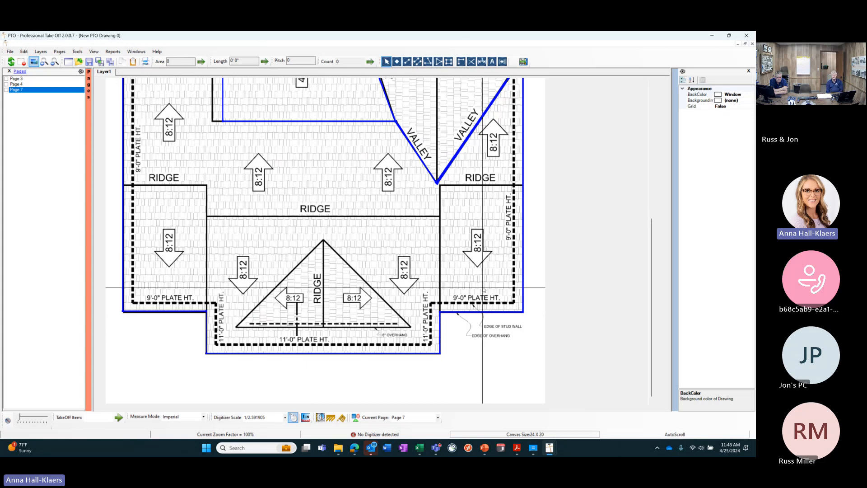
left_click(448, 63)
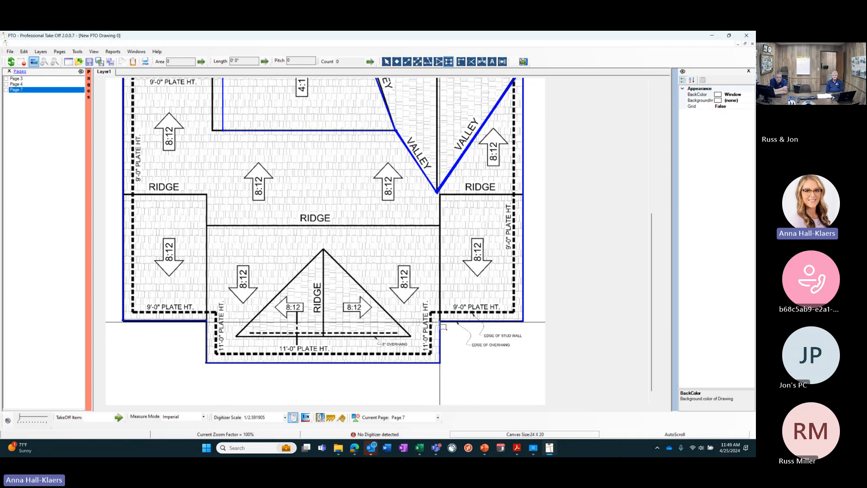
left_click_drag(440, 323, 430, 226)
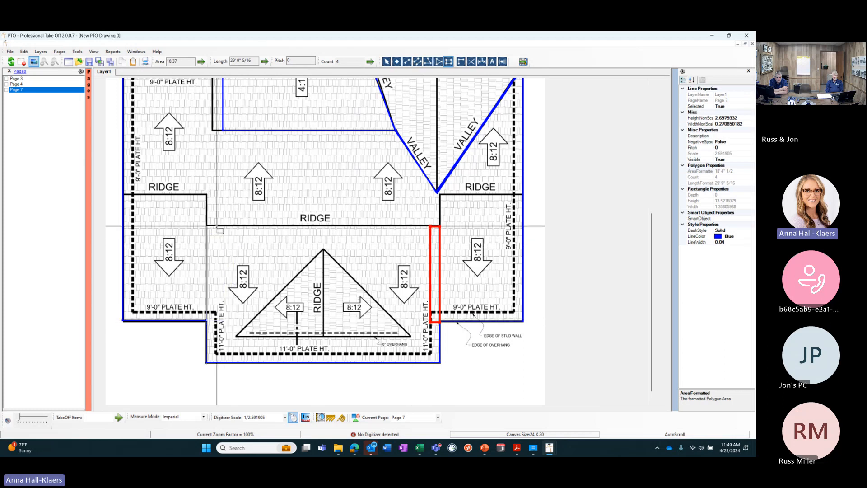
left_click_drag(217, 225, 216, 225)
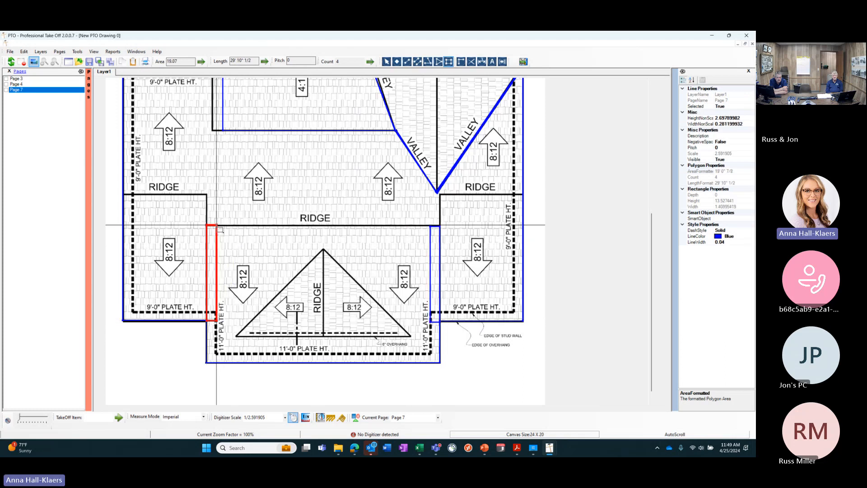
right_click(266, 249)
left_click(300, 215)
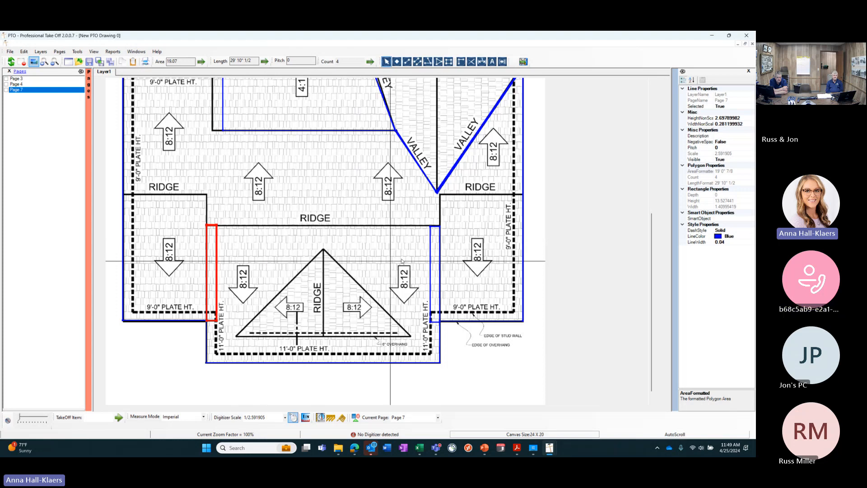
Select both overhang rectangles together and set their pitch to 8
left_click(429, 251)
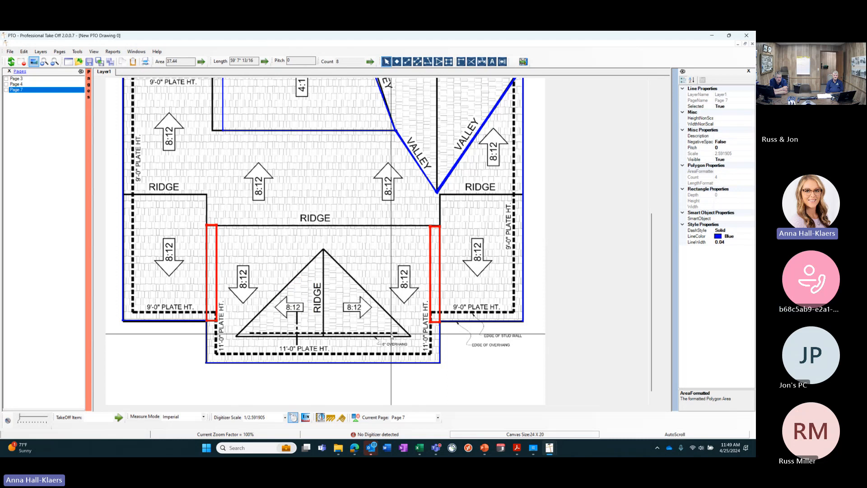
left_click(724, 148)
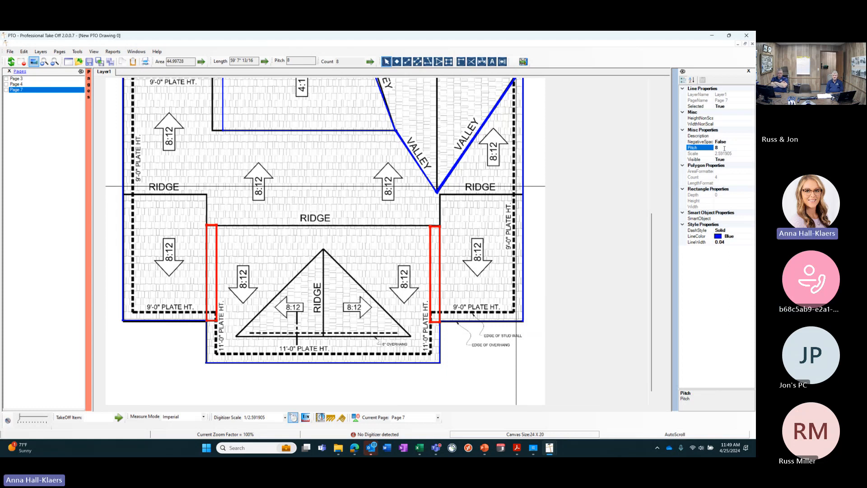
left_click(587, 260)
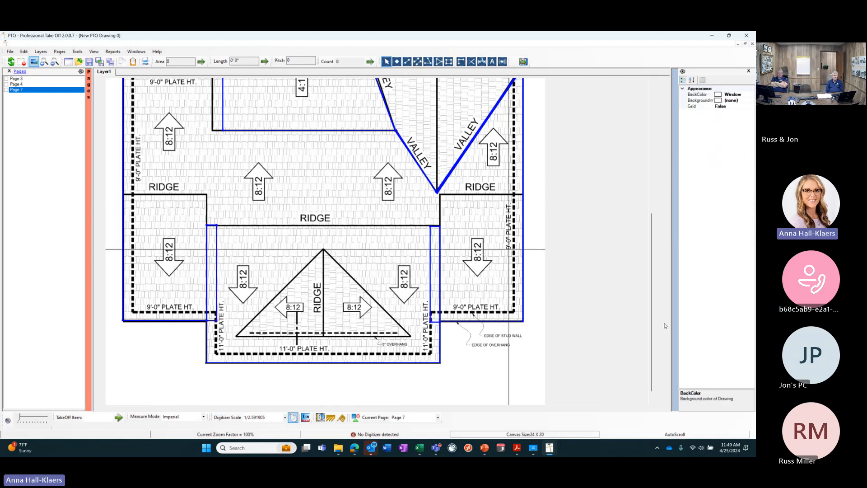
Trace a polygon around the 4:12 roof section, including its overhang and valley edge, and set its pitch to 4
left_click_drag(653, 336, 659, 298)
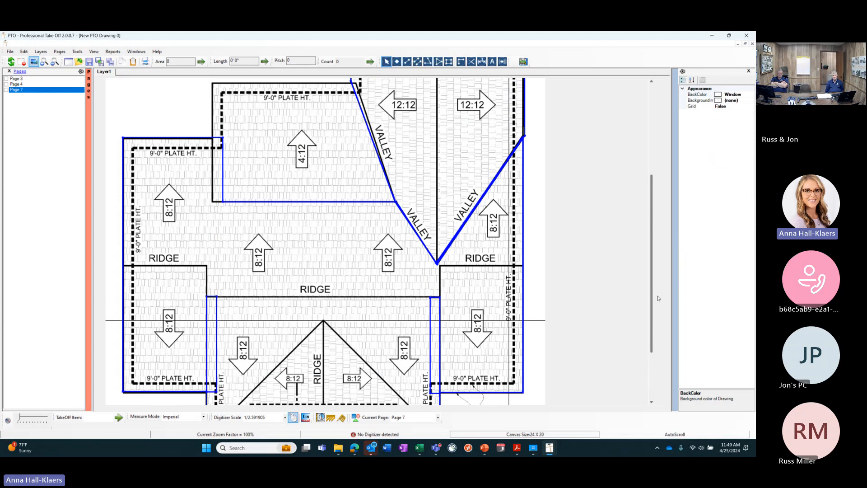
scroll(659, 298, "up", 3)
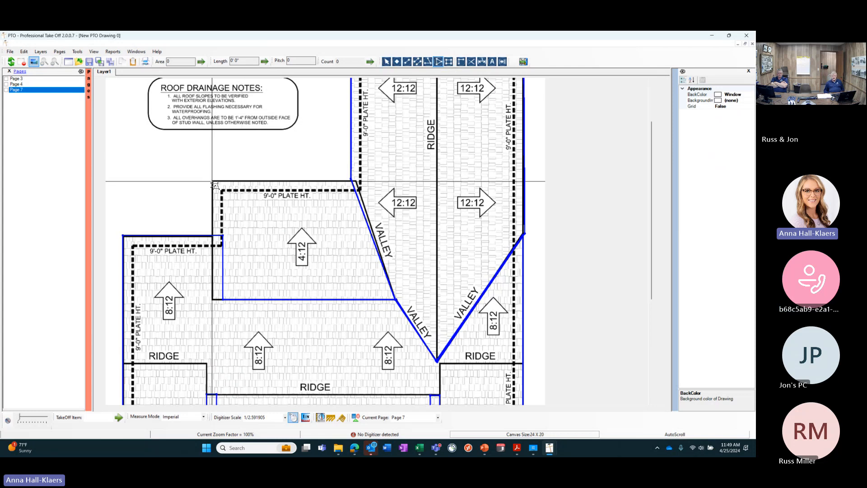
left_click(357, 185)
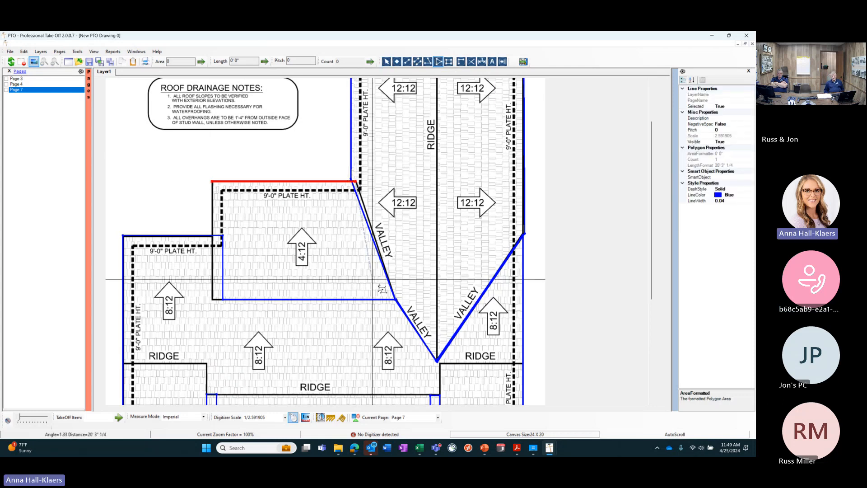
left_click(396, 300)
double_click(213, 299)
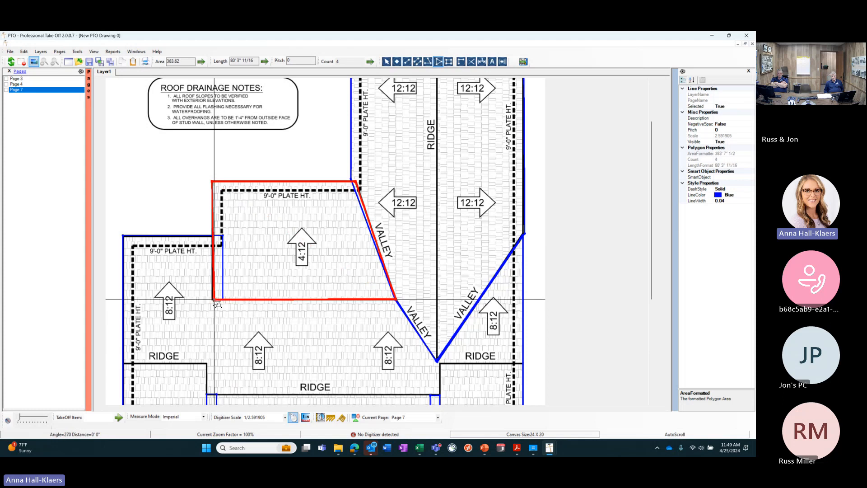
left_click(735, 129)
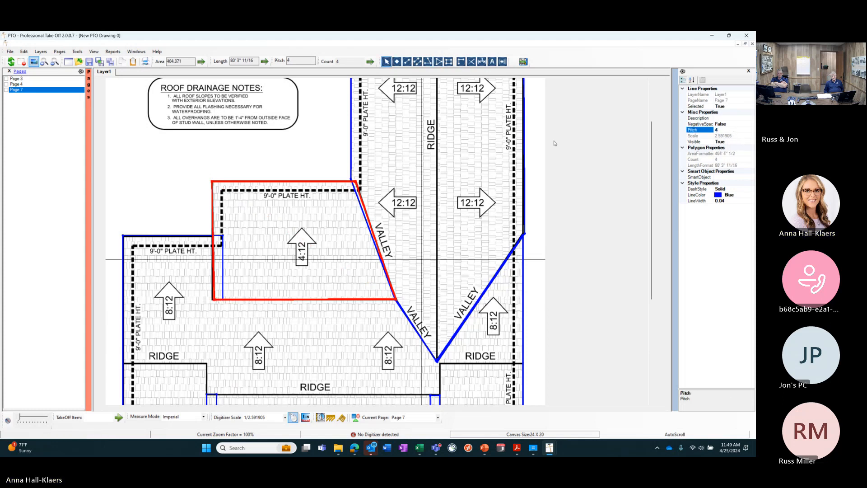
Select all the traced roof sections and overhang rectangles to check their combined area
left_click(161, 176)
scroll(161, 175, "up", 1)
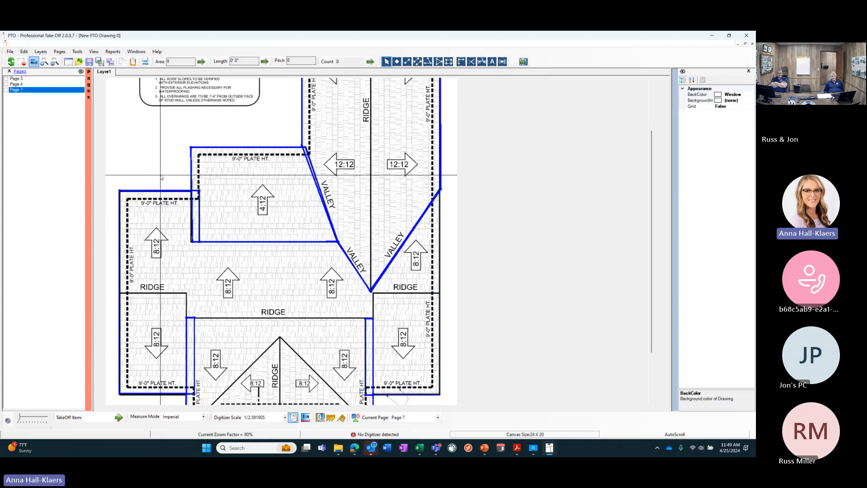
left_click_drag(112, 83, 267, 218)
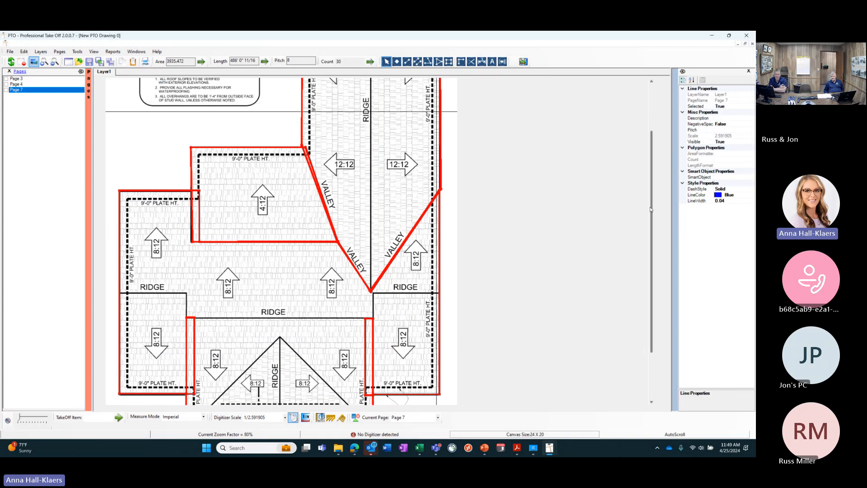
Clear the roof section selection and add a new layer with the default label and tab colour
scroll(651, 209, "up", 2)
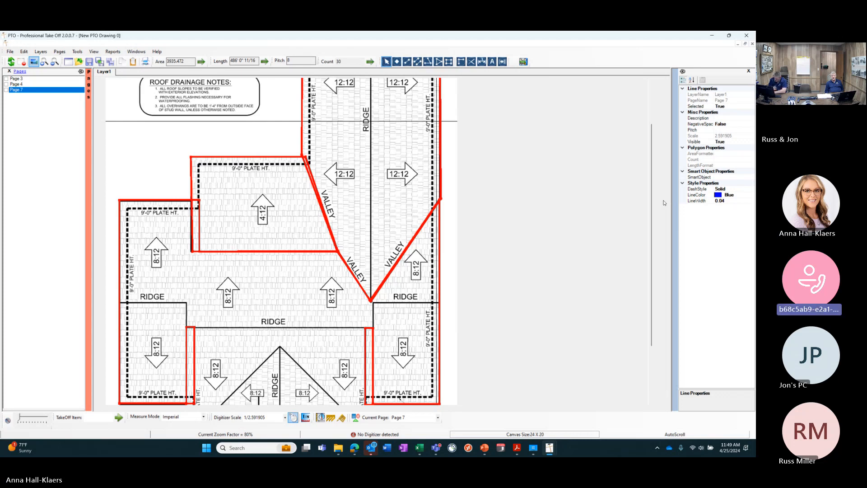
left_click(417, 171)
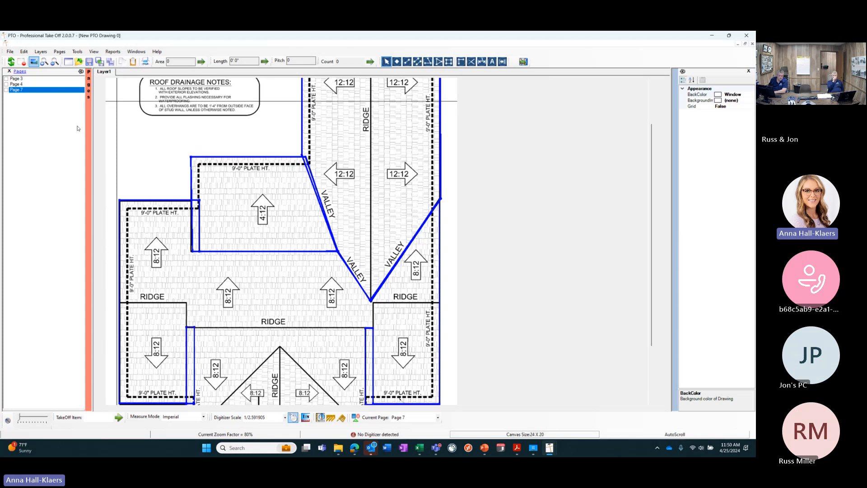
left_click(47, 53)
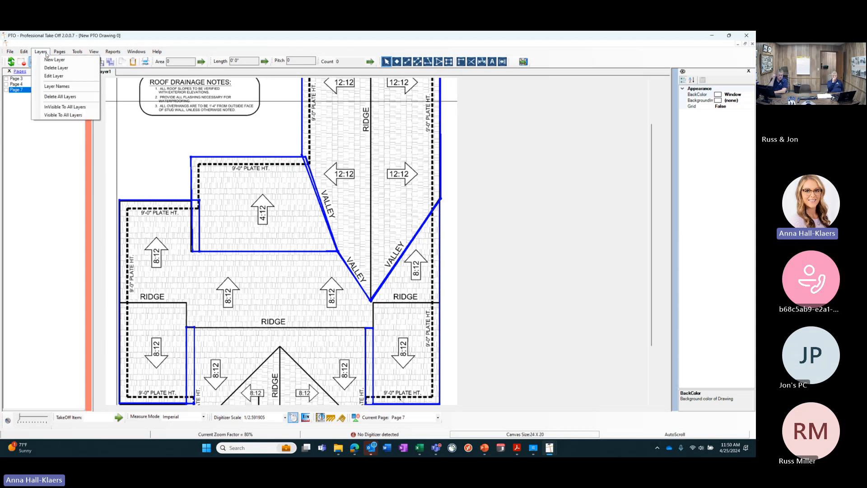
left_click(53, 61)
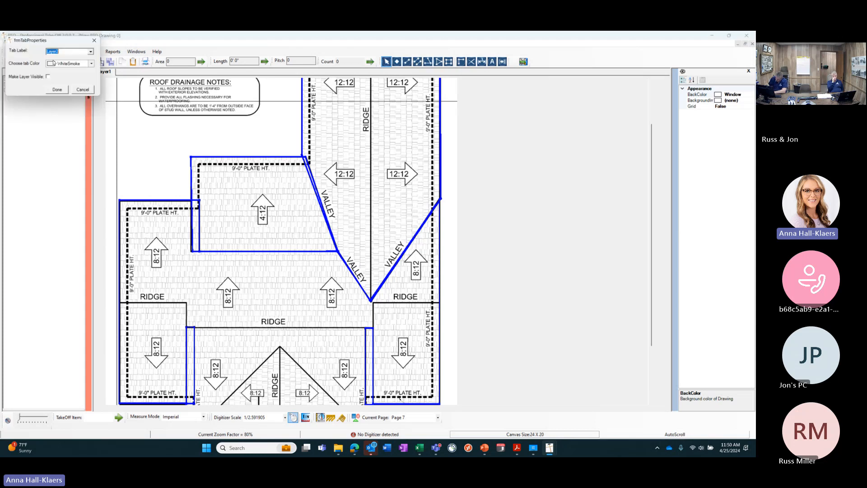
left_click(57, 91)
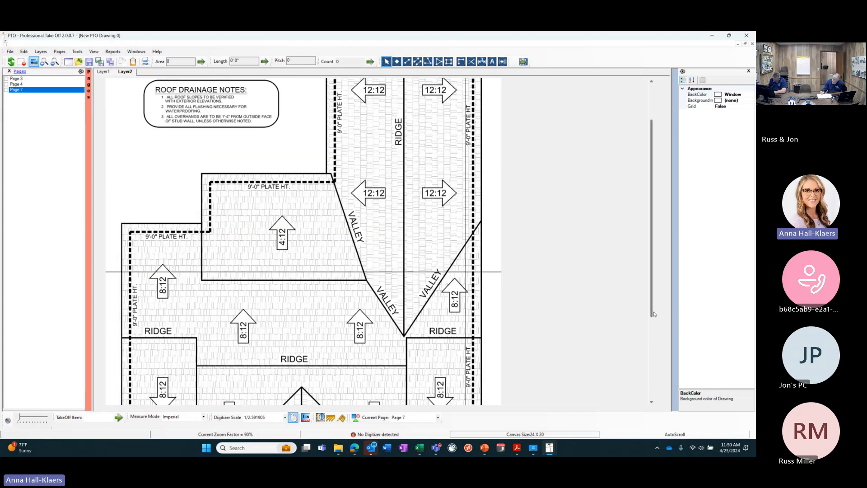
Trace polylines along the 12:12 section's ridge, about 47.4 ft long, and the short ridge beside its valley point, about 12 ft long
scroll(656, 280, "up", 2)
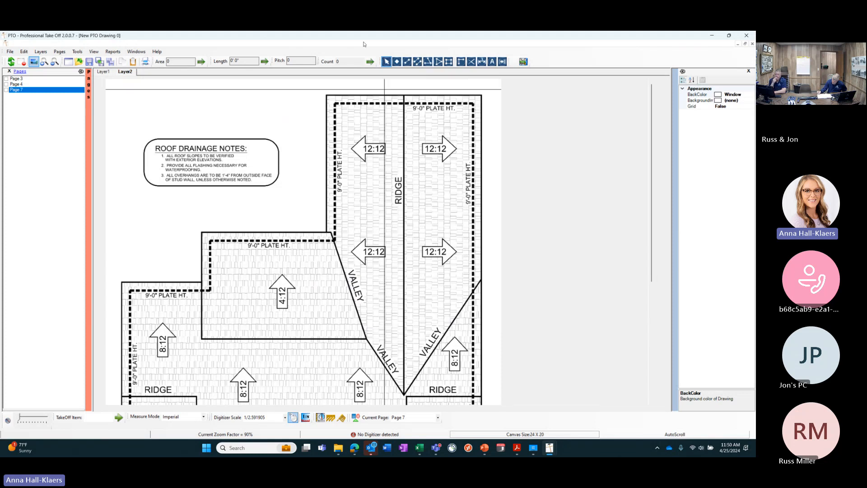
left_click(418, 62)
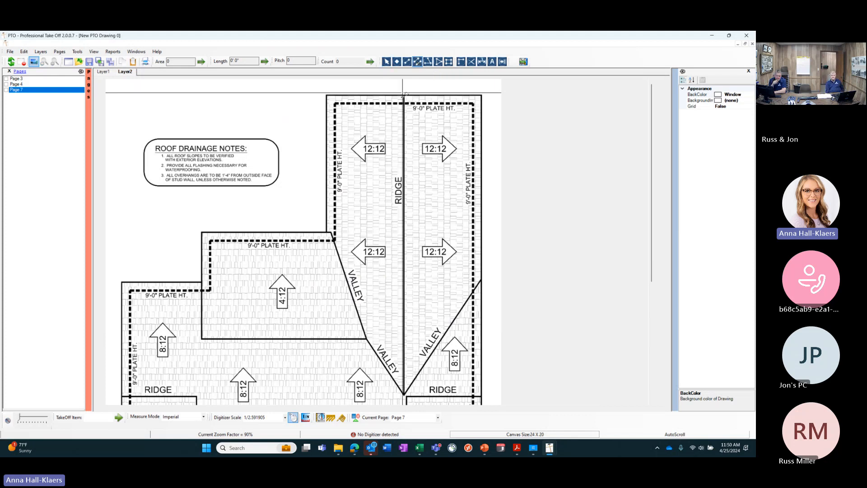
left_click(404, 103)
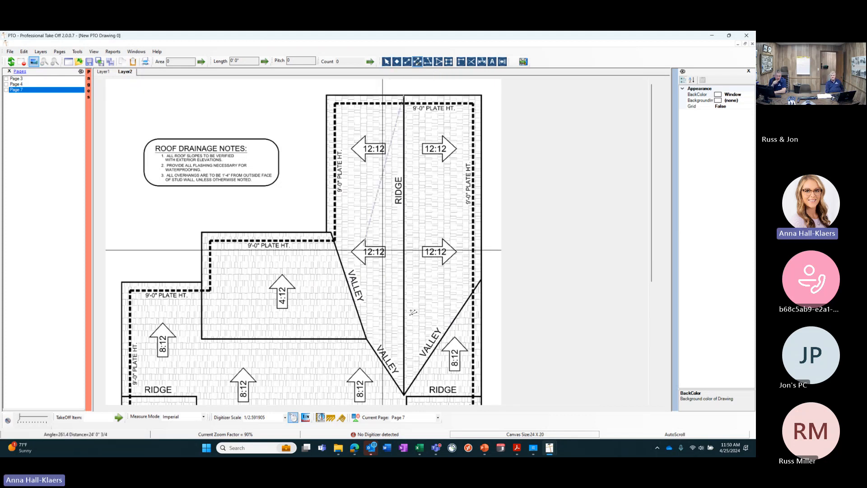
double_click(403, 396)
left_click_drag(650, 157, 652, 239)
left_click(484, 267)
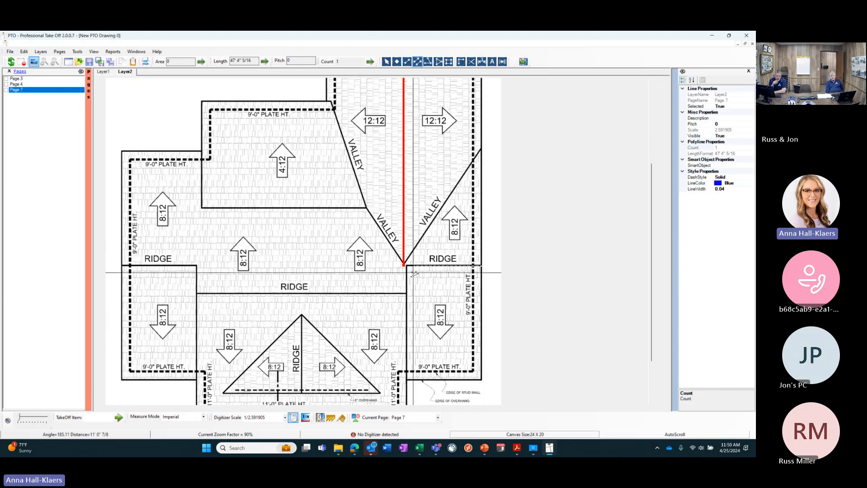
double_click(404, 266)
Trace polylines along the central ridge (about 32.8 ft), the far side section's ridge (about 11.6 ft) and the front gable's ridge (about 12.5 ft)
left_click(406, 293)
double_click(197, 294)
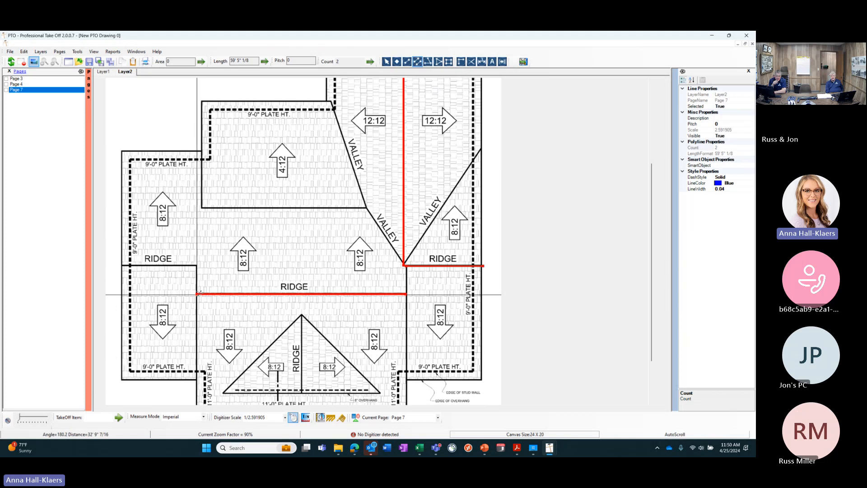
left_click(122, 267)
double_click(197, 267)
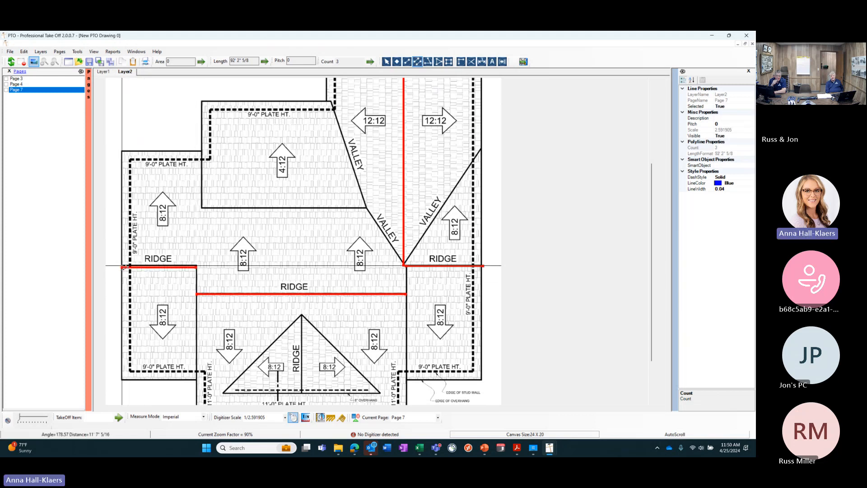
left_click(302, 315)
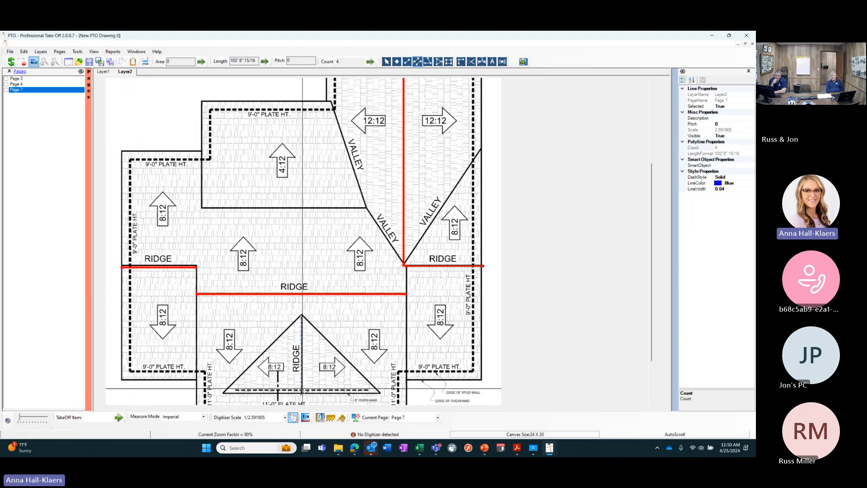
double_click(301, 394)
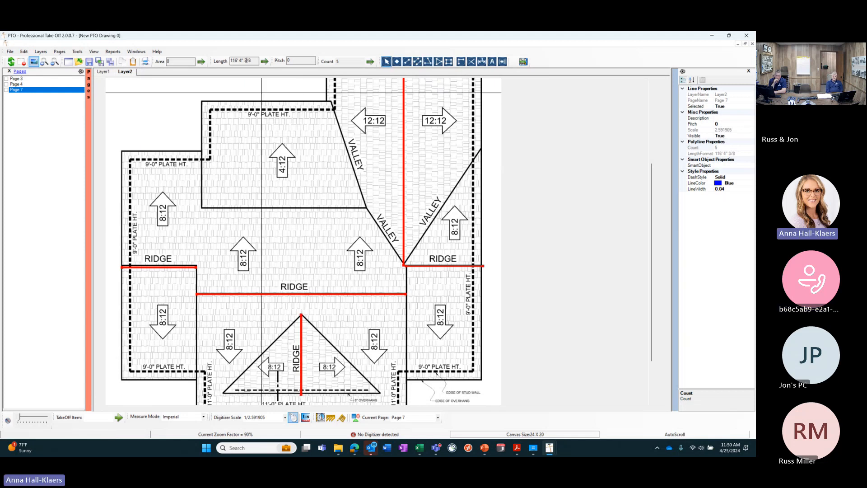
Set the line colour of the traced ridge lines to SpringGreen and deselect them
left_click(742, 184)
left_click(751, 183)
left_click_drag(751, 245, 751, 236)
left_click(696, 202)
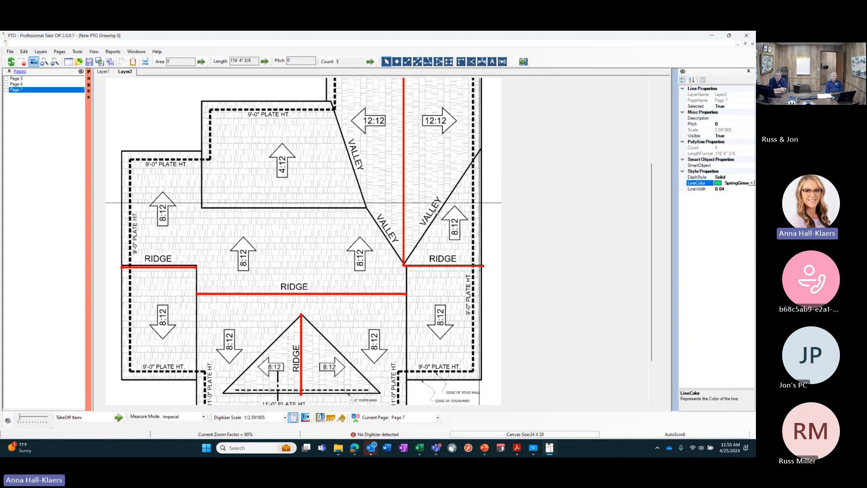
left_click(335, 228)
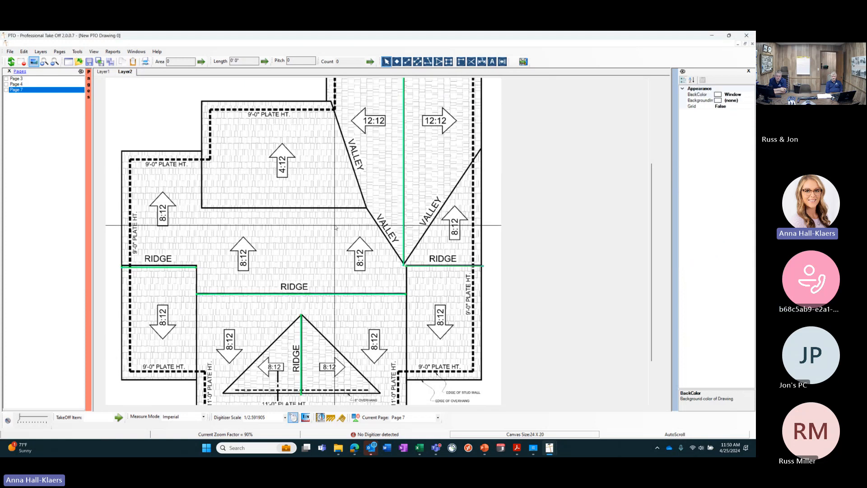
Trace polylines along the three front eaves, about 13 ft on each side section and about 33 ft across the middle
left_click(418, 62)
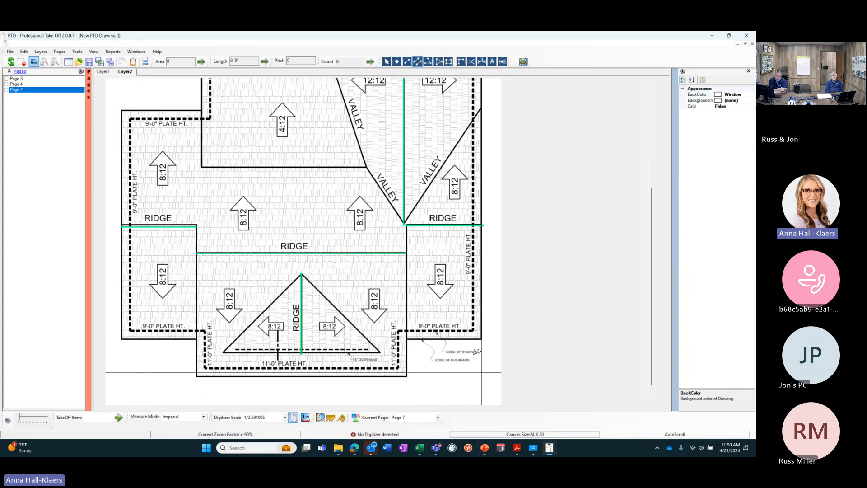
left_click(482, 340)
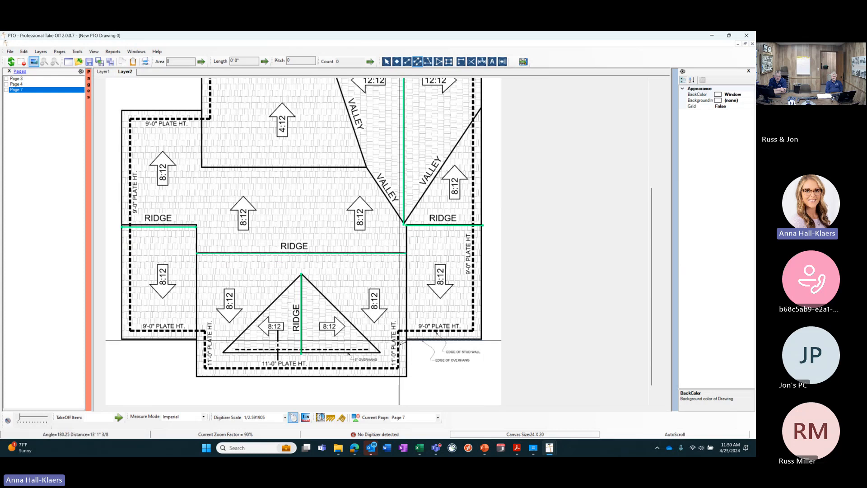
double_click(398, 340)
left_click(407, 376)
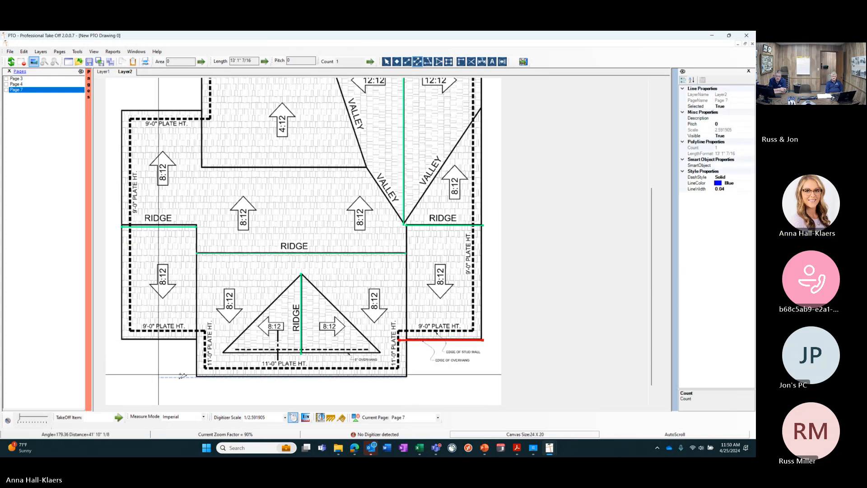
double_click(196, 377)
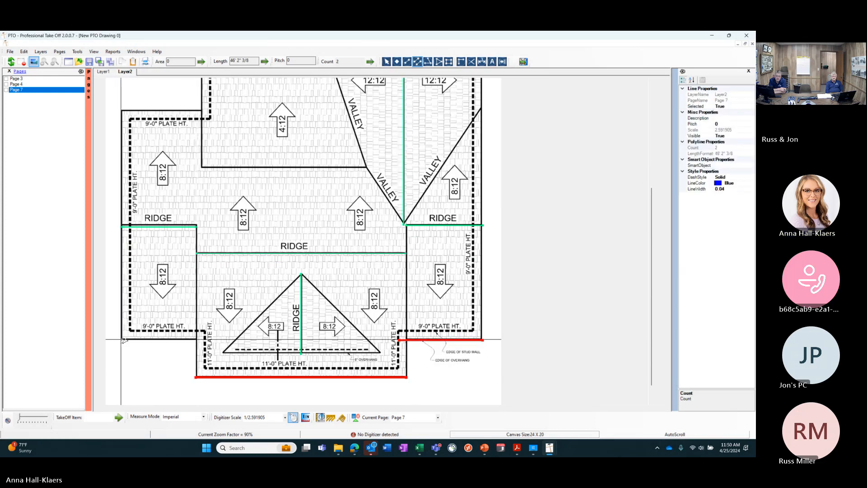
left_click(202, 339)
double_click(121, 339)
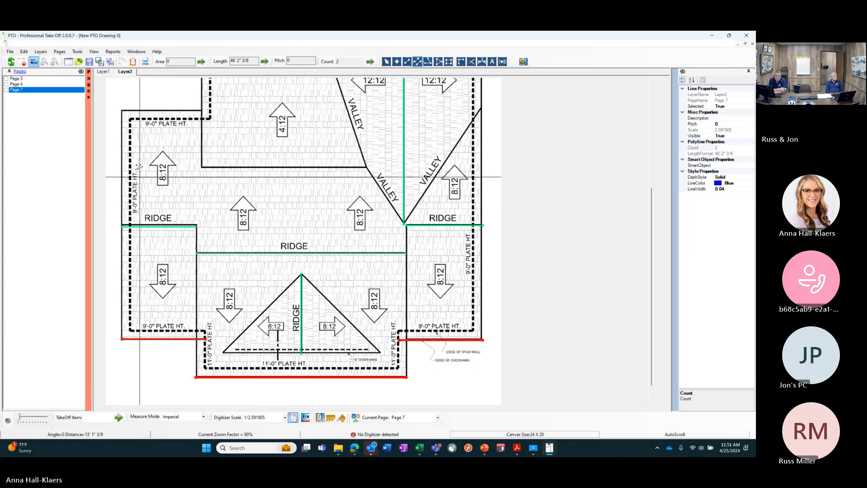
Trace polylines along the rear eave of the 8:12 side section, about 14 ft, and the 4:12 section's eave, about 20.4 ft
left_click(121, 110)
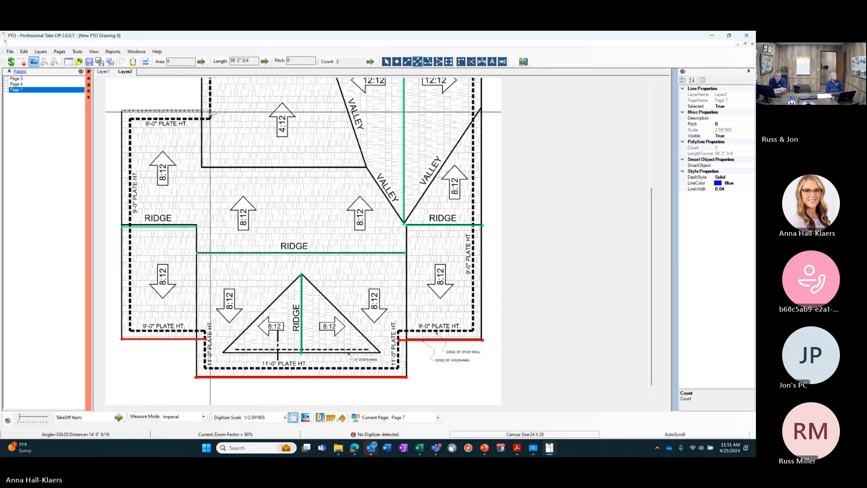
double_click(211, 110)
scroll(203, 211, "up", 3)
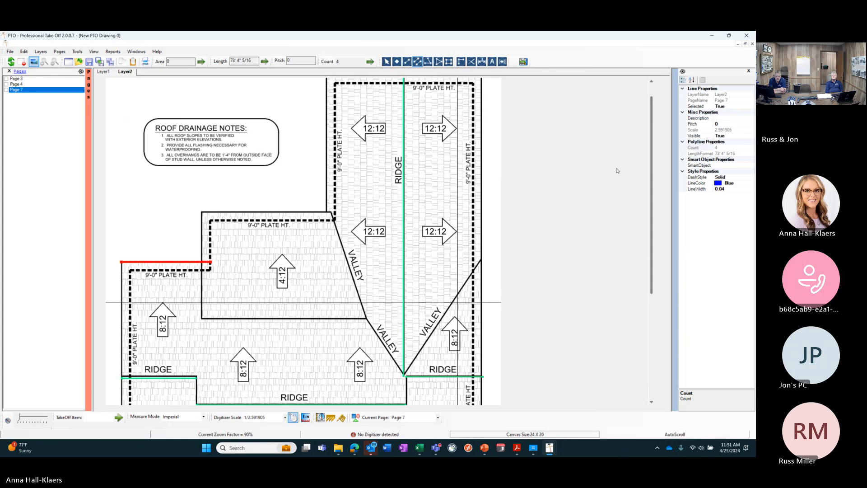
left_click(202, 213)
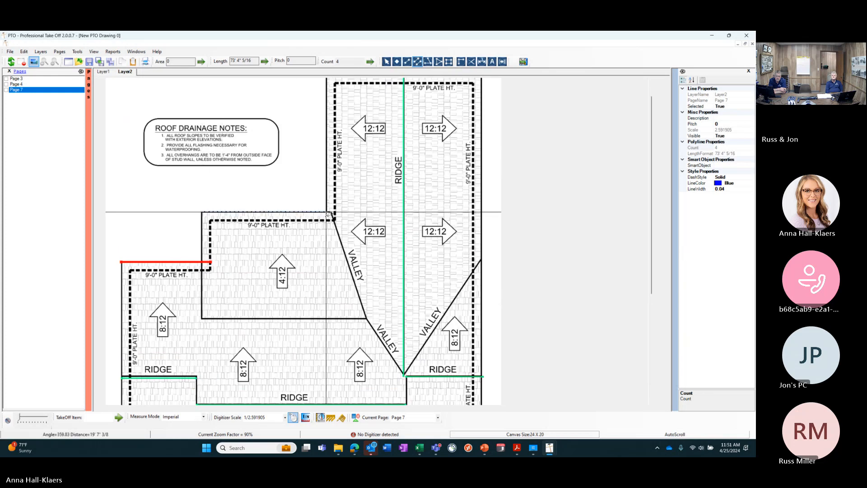
double_click(332, 212)
Trace polylines along both side eaves of the 12:12 section, about 22.8 ft and 29 ft long, and finish drawing
scroll(331, 212, "up", 1)
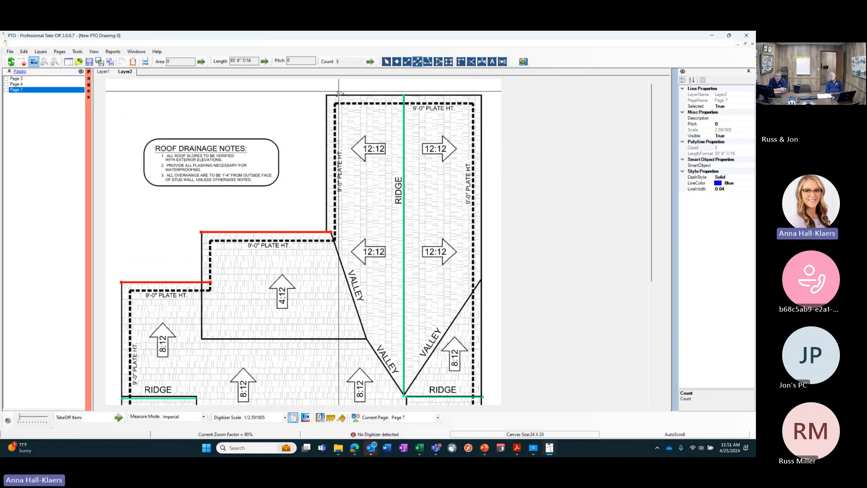
left_click(325, 238)
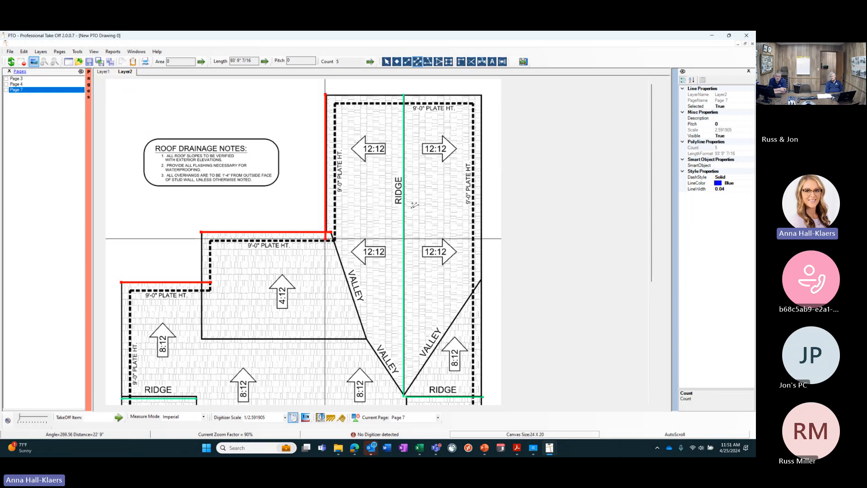
double_click(326, 94)
left_click(482, 94)
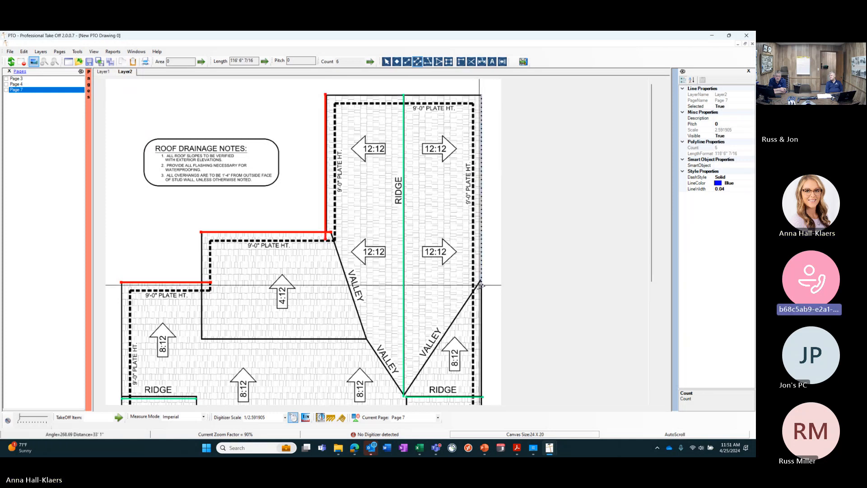
double_click(482, 281)
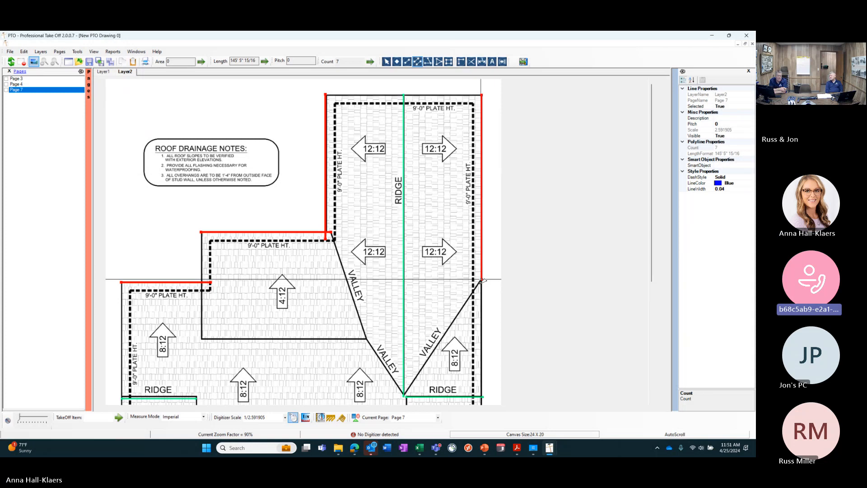
key("Escape")
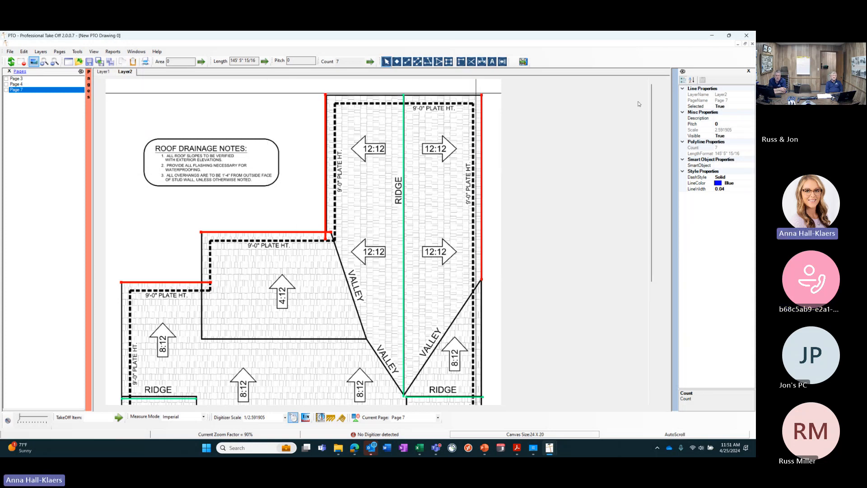
Set the line colour of the traced eave lines to DeepSkyBlue and deselect them
left_click(742, 187)
left_click(752, 183)
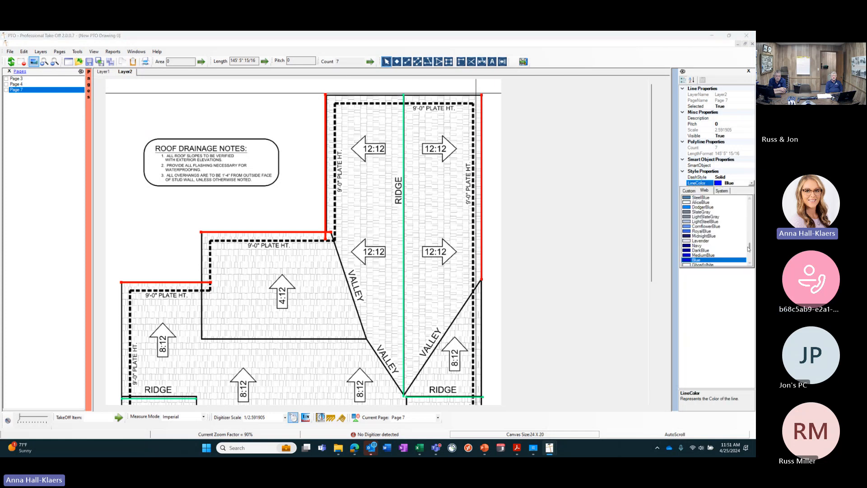
scroll(751, 245, "up", 4)
left_click(704, 217)
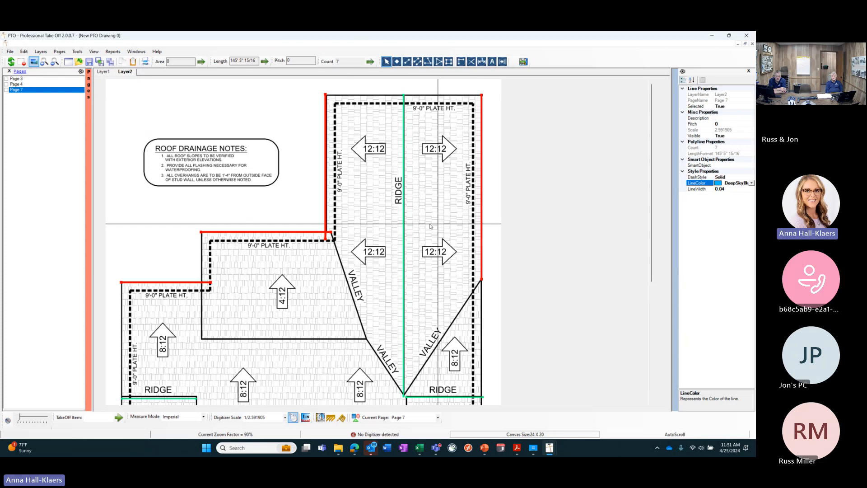
key("Escape")
Draw a line about 24 ft long across the gable end of the 12:12 section, between its two eaves
scroll(209, 197, "down", 2)
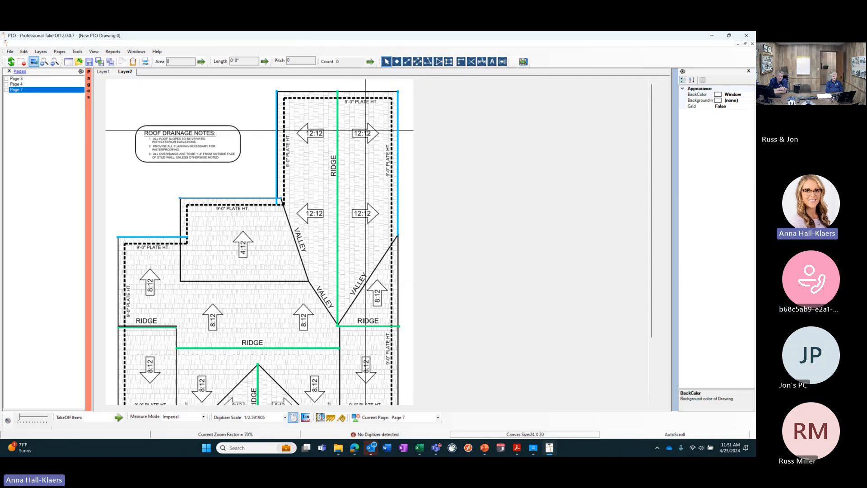
scroll(366, 131, "up", 1)
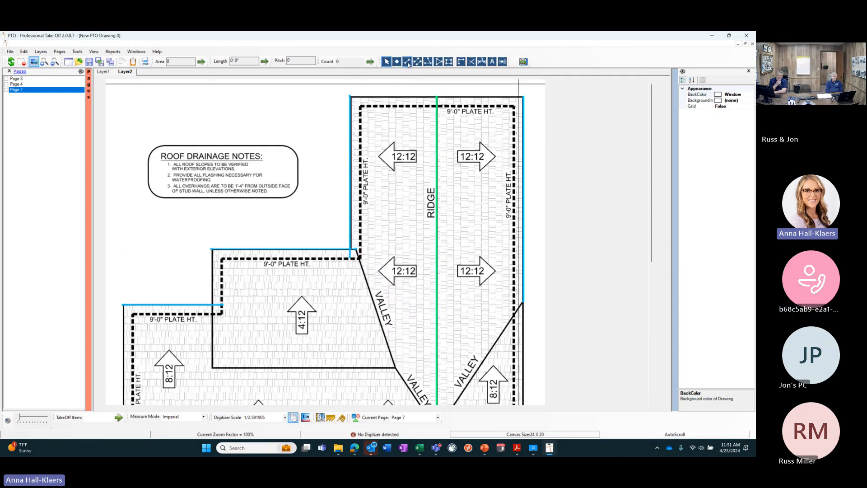
left_click(350, 89)
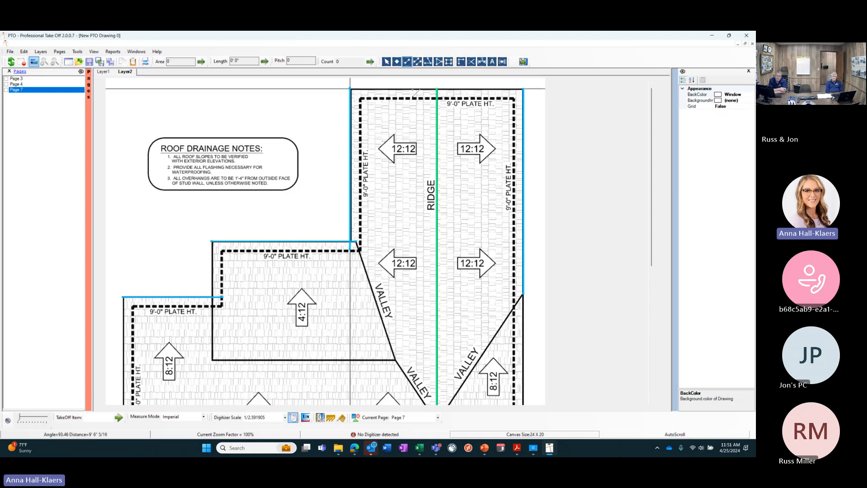
left_click(524, 89)
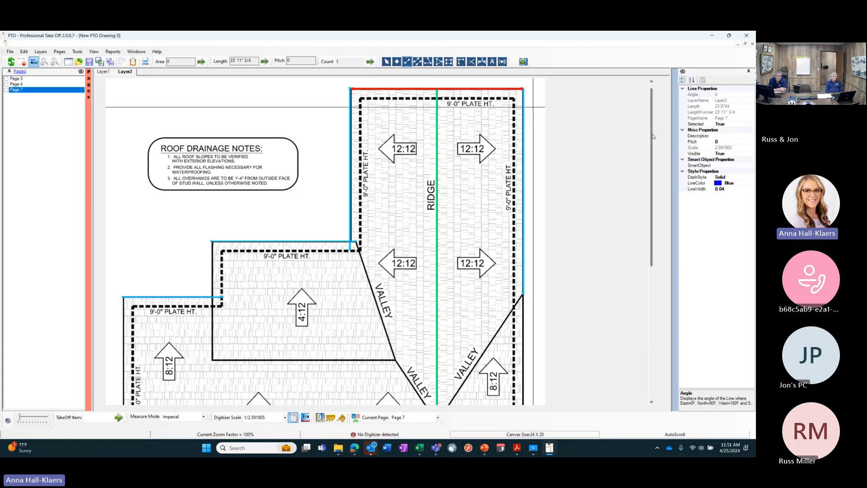
scroll(653, 136, "down", 4)
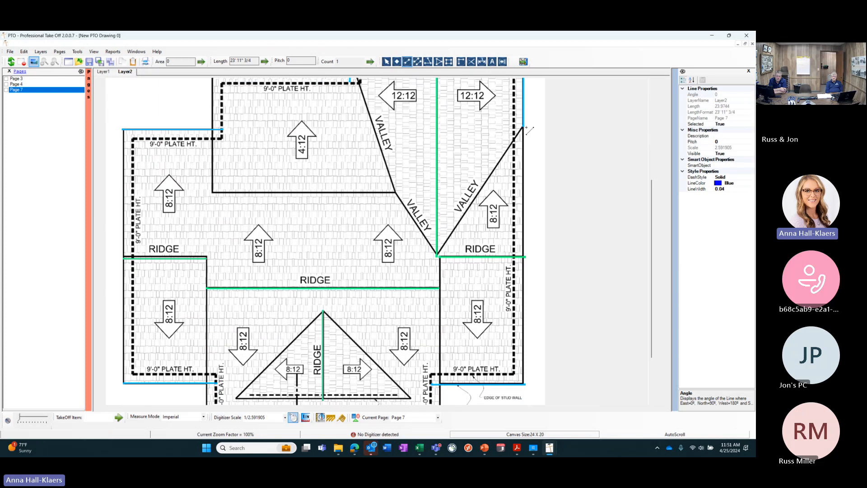
Draw lines along the gable edge beside the 8:12 section below the valley, about 35.9 ft, and across the front dormer's base, about 24.7 ft
left_click(525, 128)
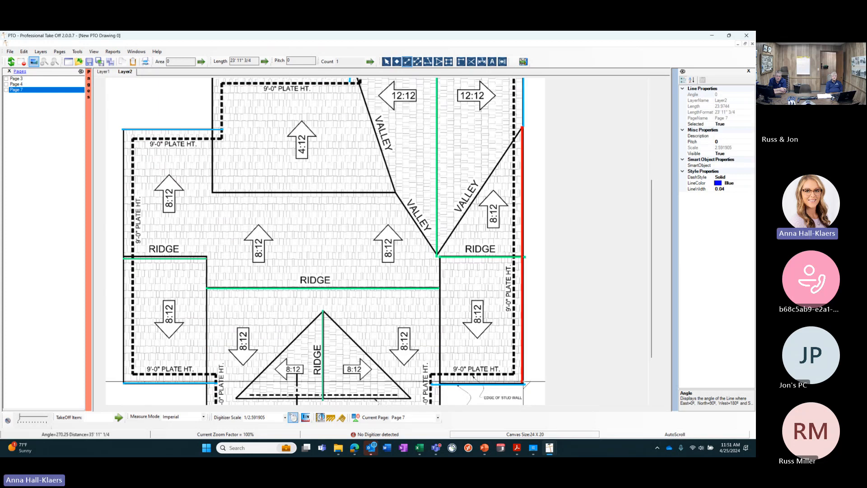
left_click(524, 383)
scroll(470, 380, "down", 1)
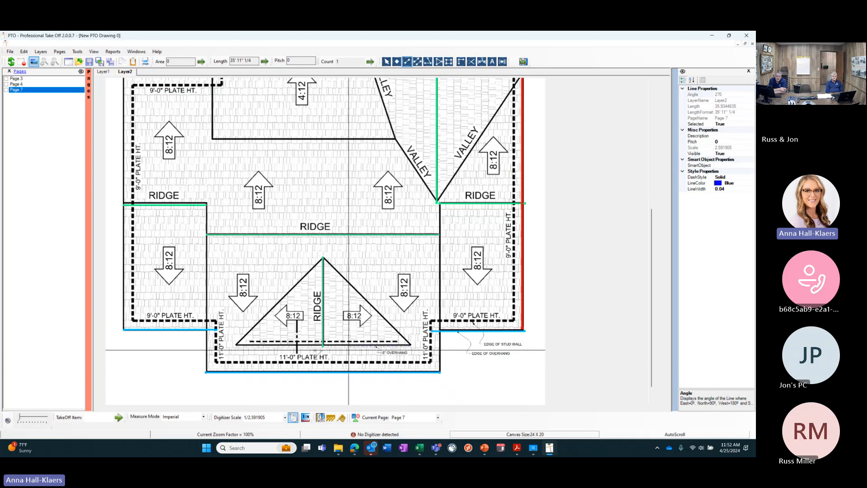
left_click(412, 346)
left_click(235, 346)
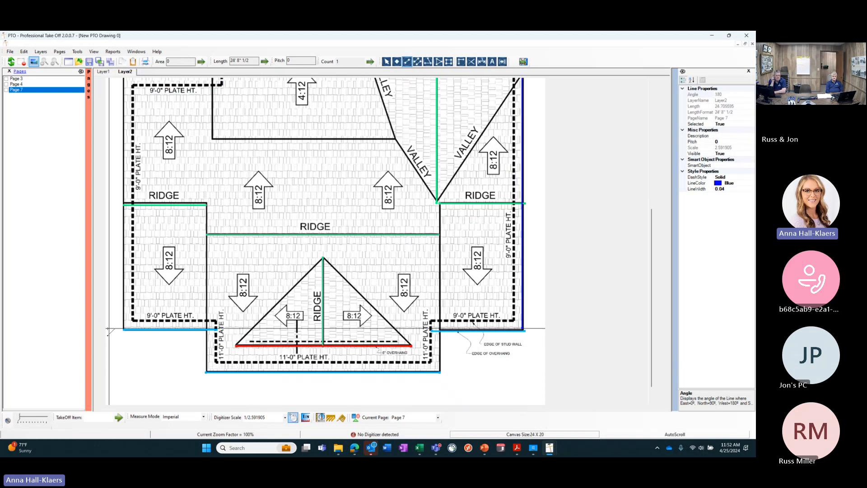
Draw lines along the opposite 8:12 gable edge, about 35.9 ft, and the 4:12 section's side edge, about 16.8 ft, and finish drawing
left_click(124, 329)
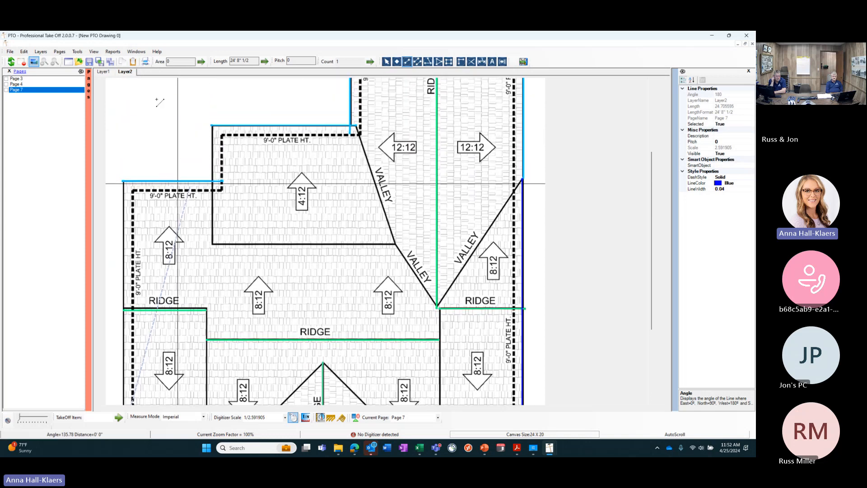
left_click(122, 181)
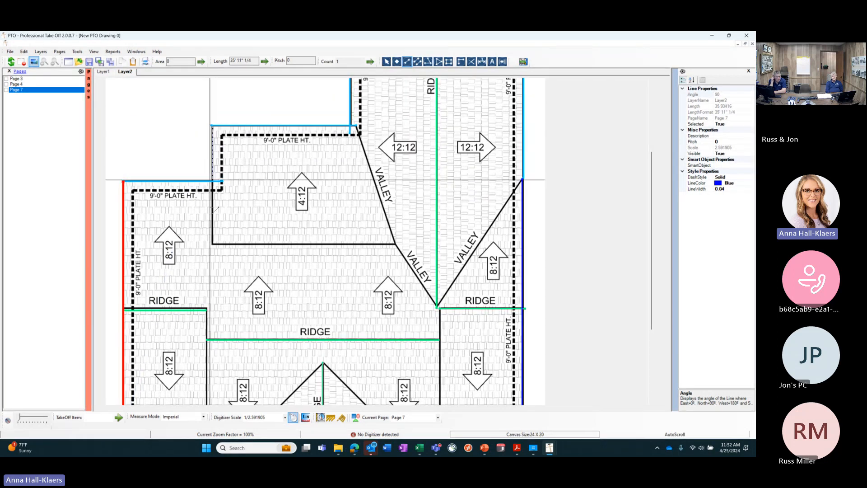
left_click(212, 125)
left_click(213, 244)
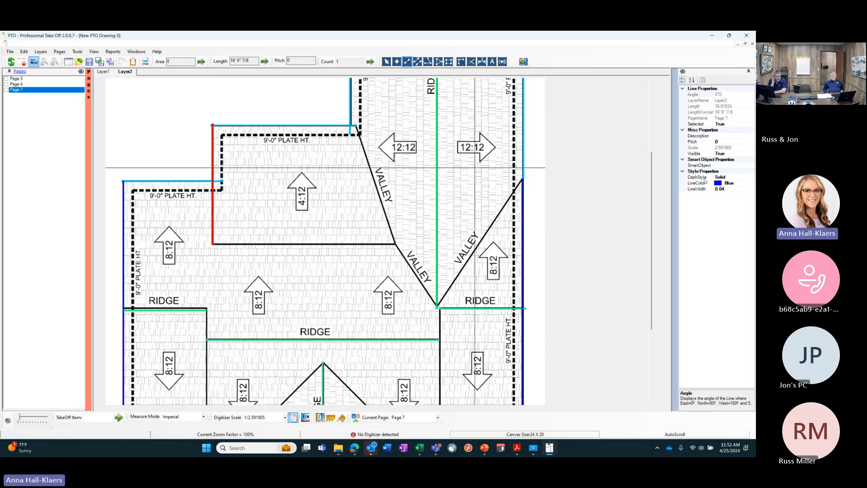
left_click_drag(651, 180, 653, 157)
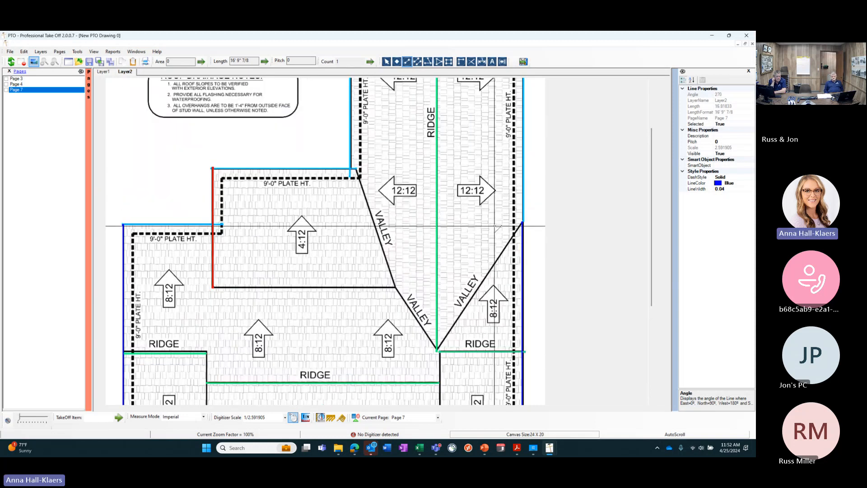
scroll(384, 272, "up", 1)
scroll(384, 272, "down", 1)
key("Escape")
scroll(334, 281, "down", 2)
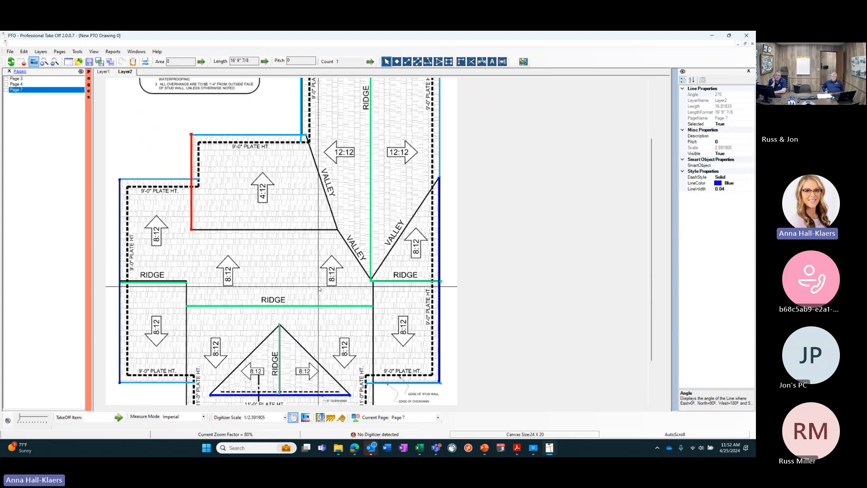
left_click(320, 289)
Select both long 8:12 gable-edge lines and the dormer base line, and set their pitch to 8
scroll(320, 288, "down", 1)
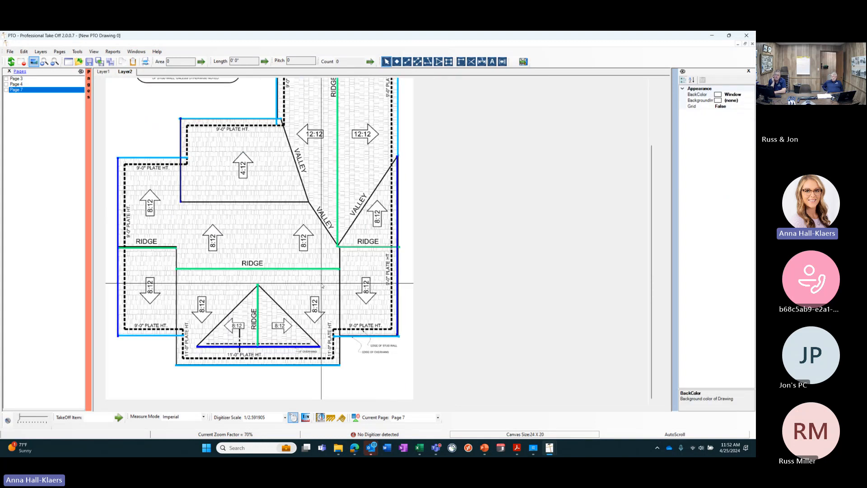
left_click(398, 278)
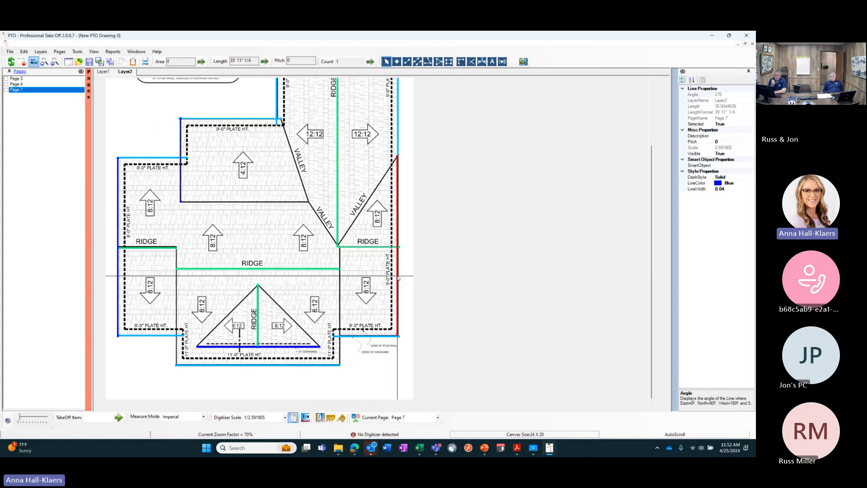
left_click(289, 347, "shift")
left_click(118, 203, "shift")
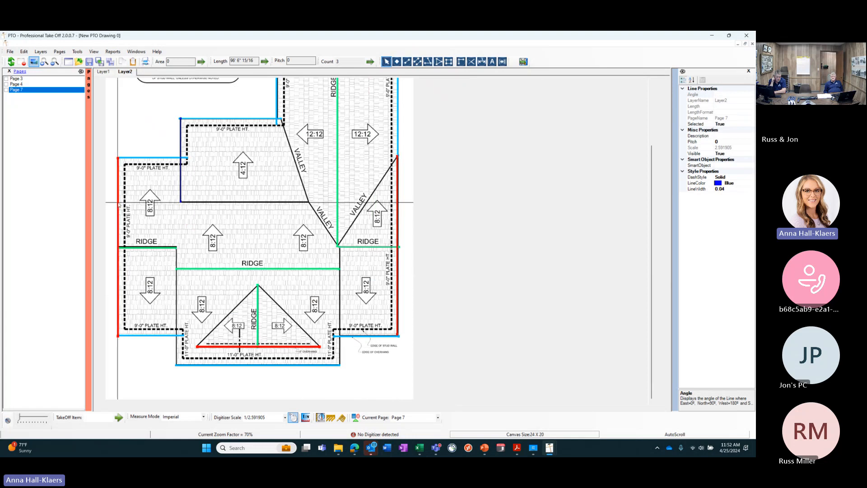
left_click(724, 141)
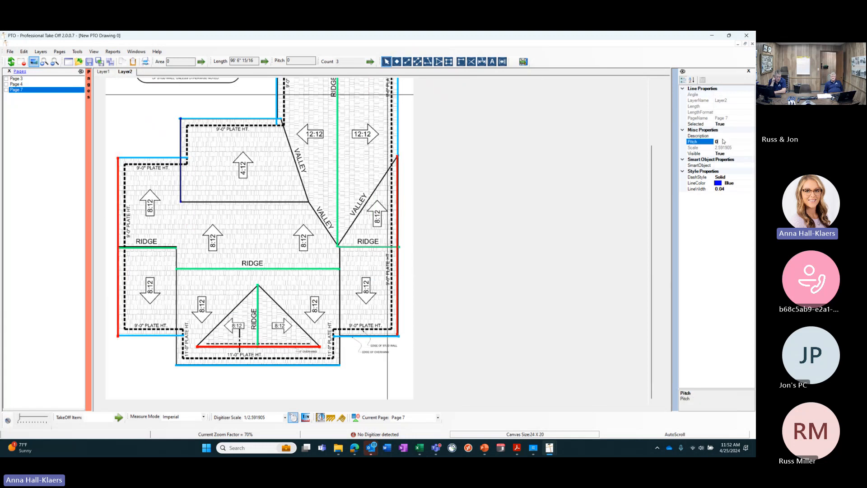
key("Return")
Set the line colour of the three selected 8:12 lines to Orange and deselect them
left_click(742, 185)
left_click(751, 183)
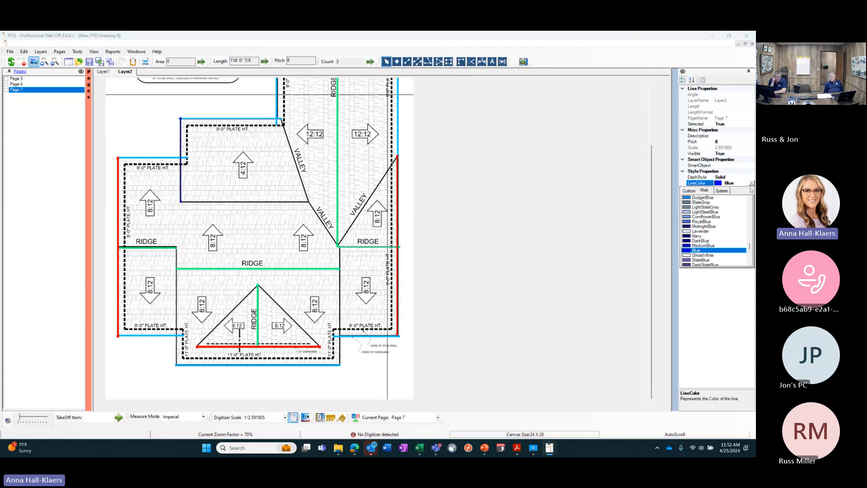
left_click_drag(749, 247, 753, 221)
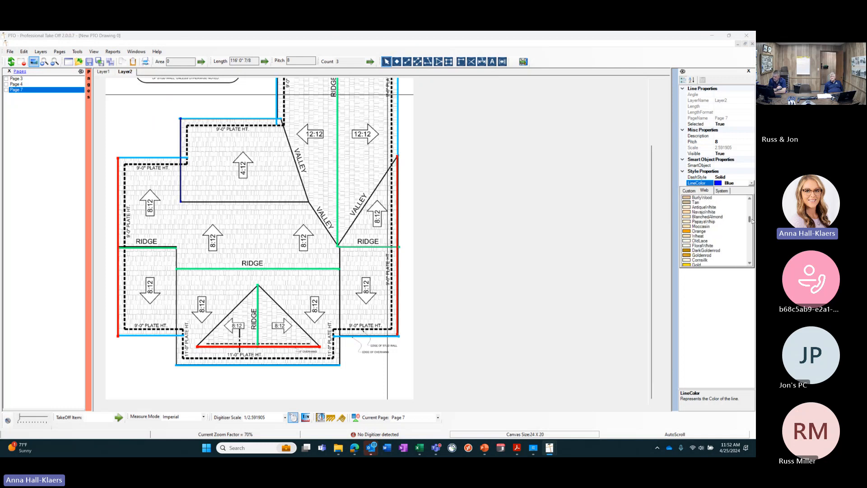
left_click(699, 230)
left_click(183, 177)
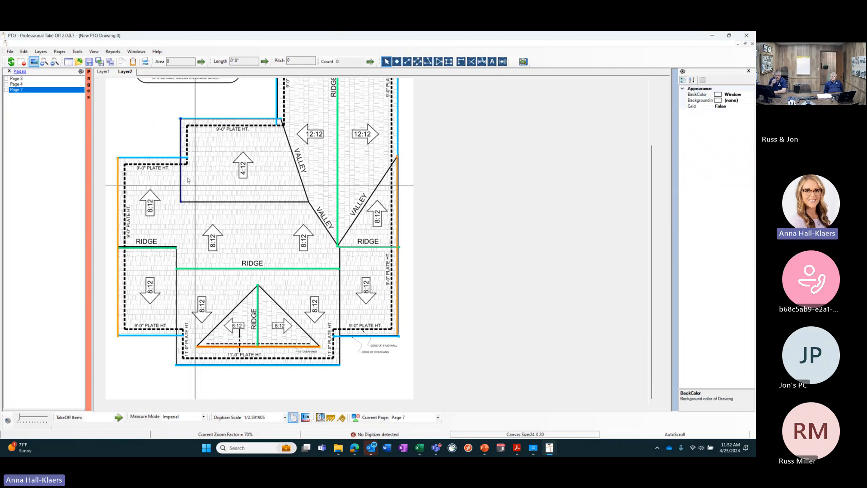
Set the 4:12 section's side-edge line to pitch 4 and line colour Orange, and deselect it
left_click(182, 178)
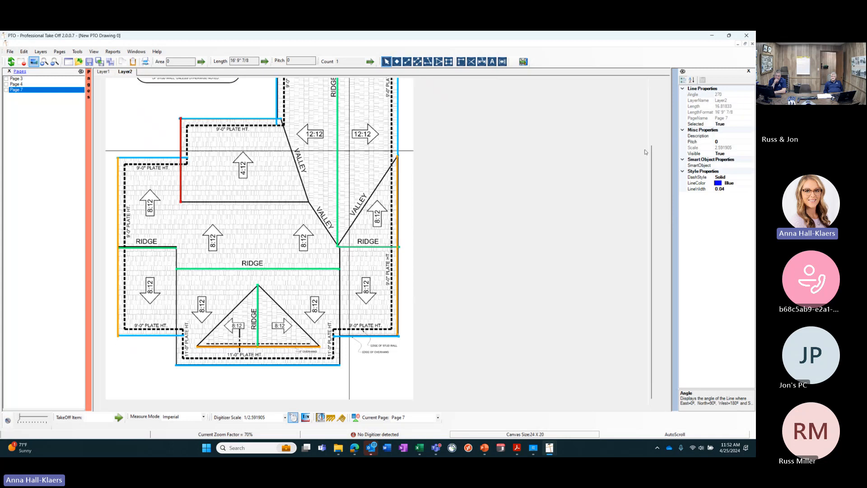
left_click(733, 142)
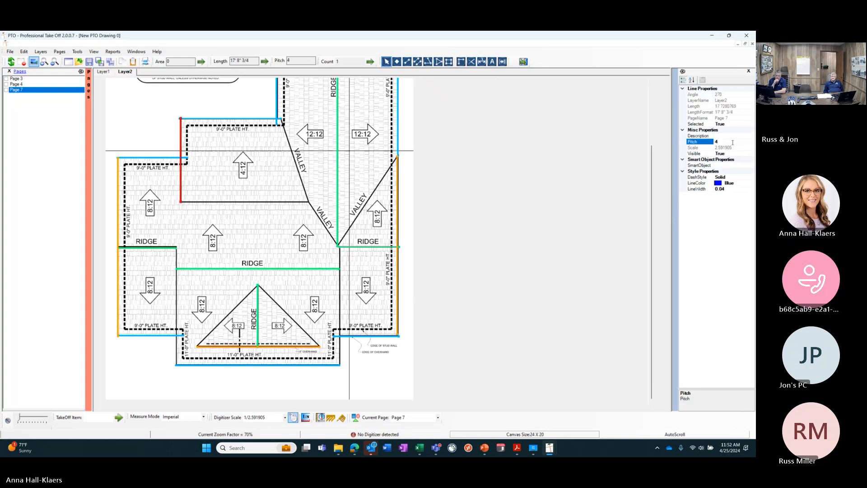
left_click(749, 185)
left_click(751, 184)
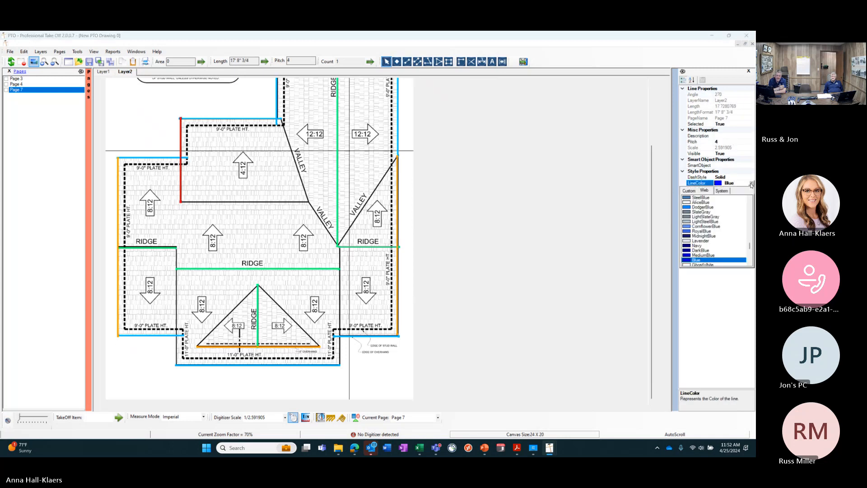
left_click_drag(751, 246, 749, 218)
left_click(687, 240)
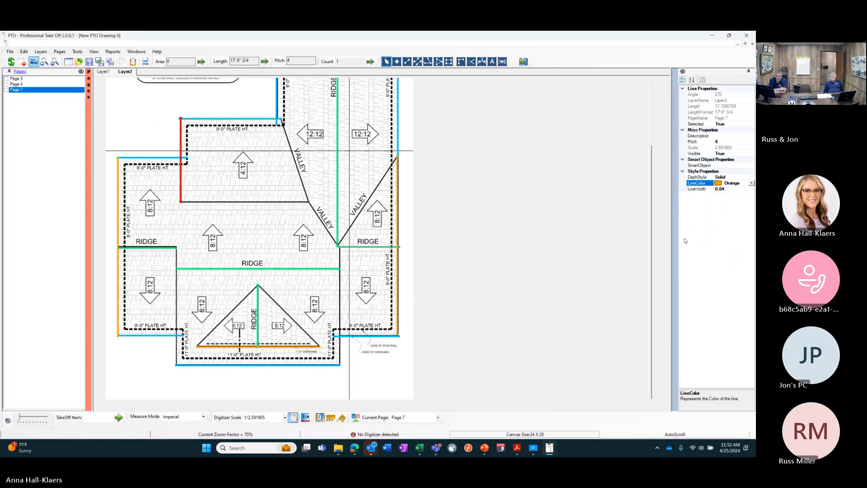
left_click(542, 233)
Set the line across the 12:12 section's gable end to pitch 12 and line colour Orange
left_click_drag(651, 229, 641, 140)
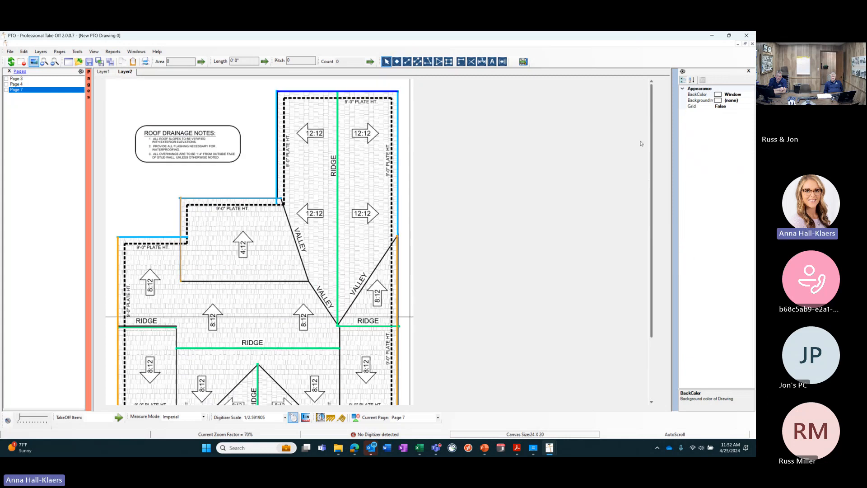
left_click(391, 92)
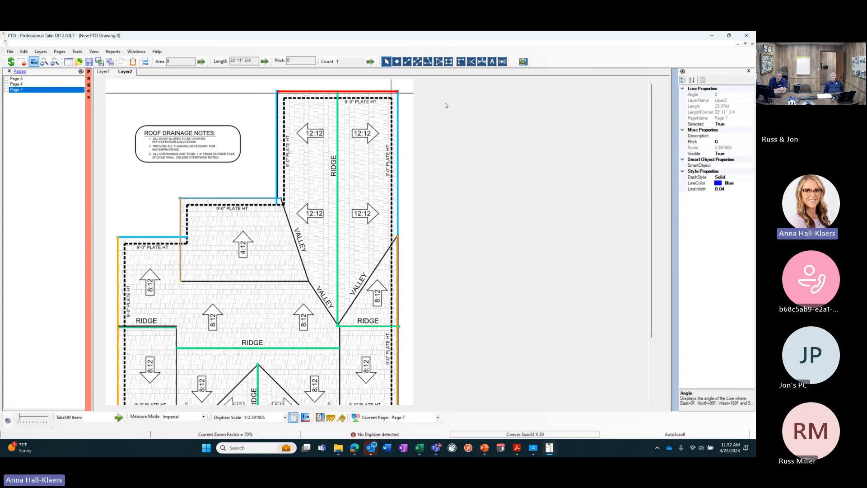
left_click(724, 142)
type("12")
key("Return")
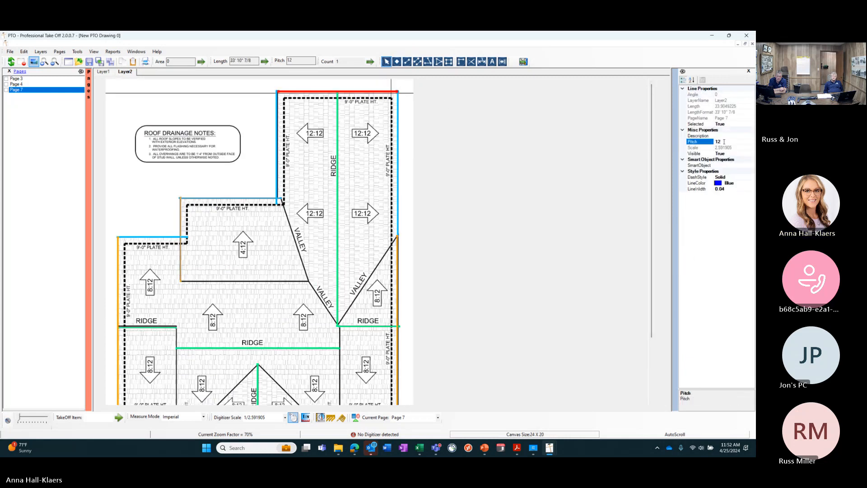
left_click(730, 184)
left_click(752, 183)
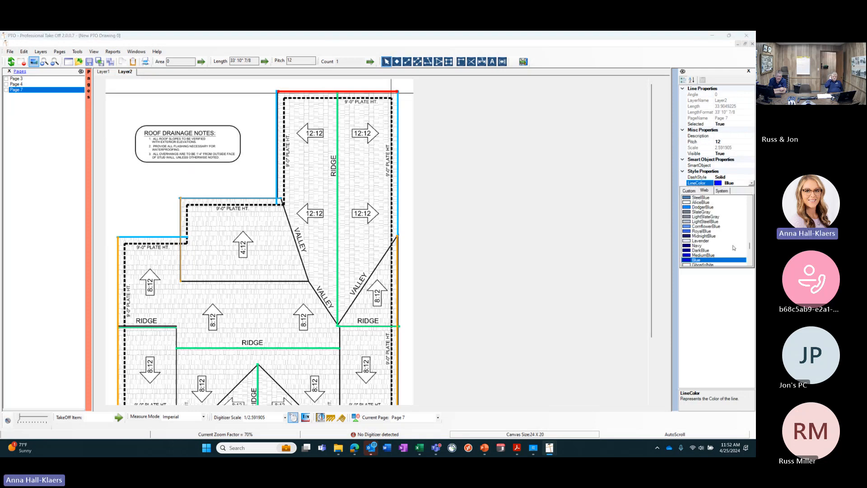
left_click_drag(749, 246, 751, 219)
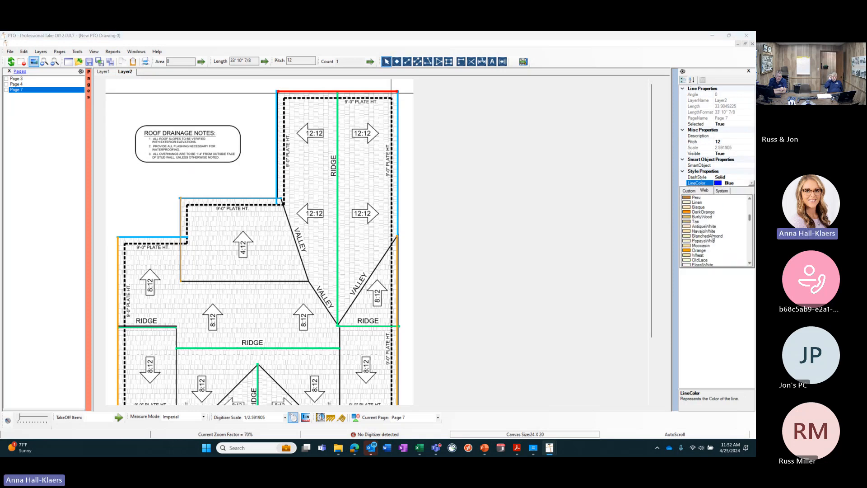
left_click(699, 250)
left_click(364, 96)
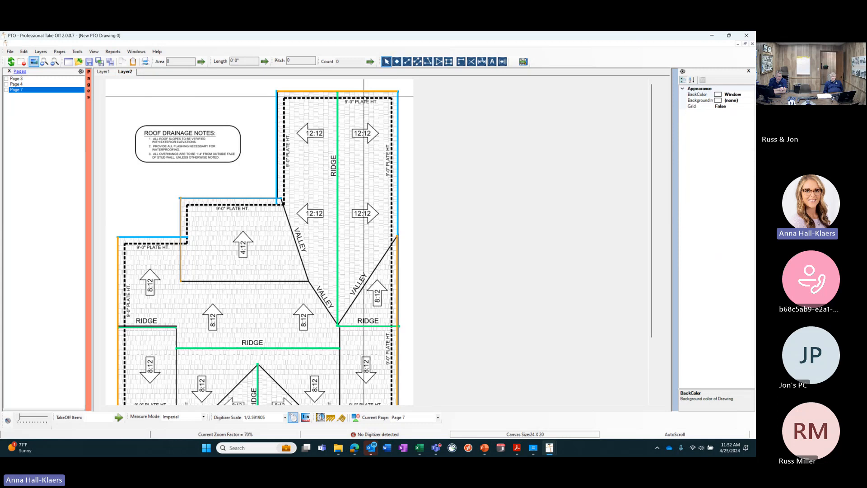
Select all five orange gable-edge lines together to check their combined length, and deselect them
left_click(364, 91)
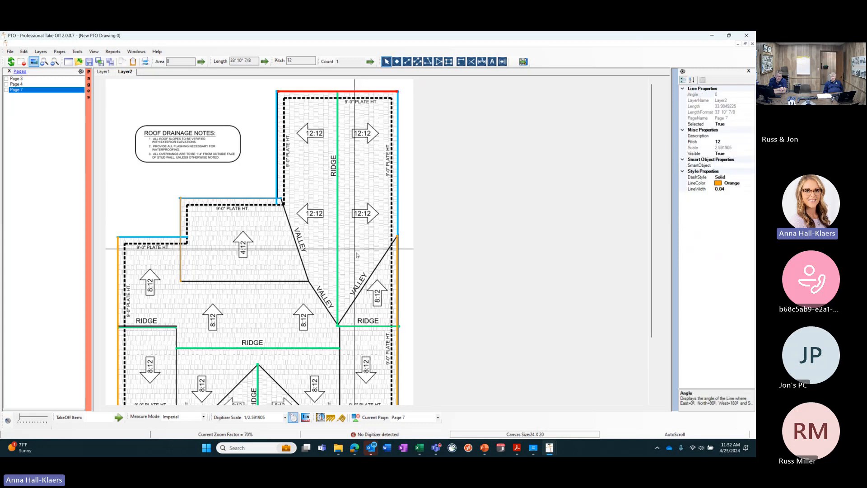
left_click(398, 272, "ctrl")
left_click(119, 271, "ctrl")
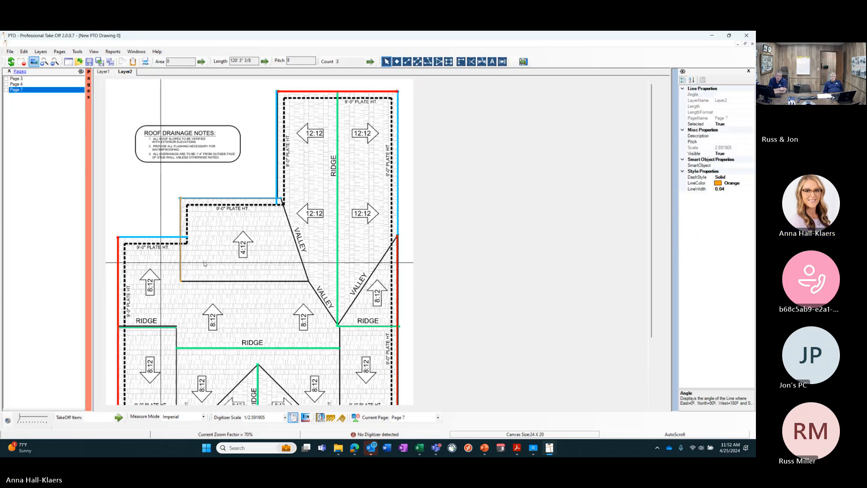
left_click(181, 256, "ctrl")
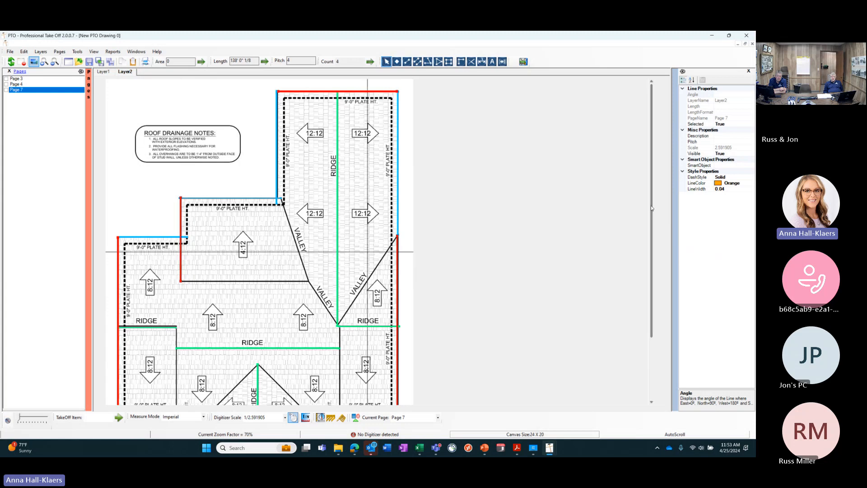
left_click_drag(652, 209, 652, 271)
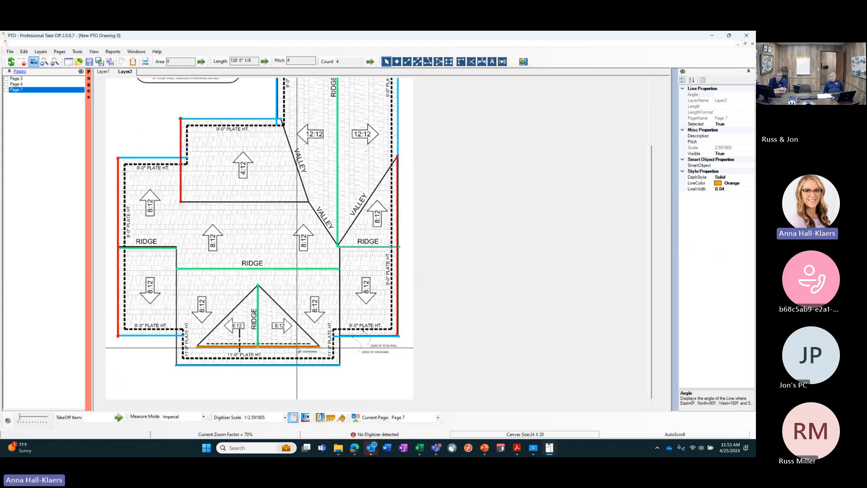
left_click(298, 348, "ctrl")
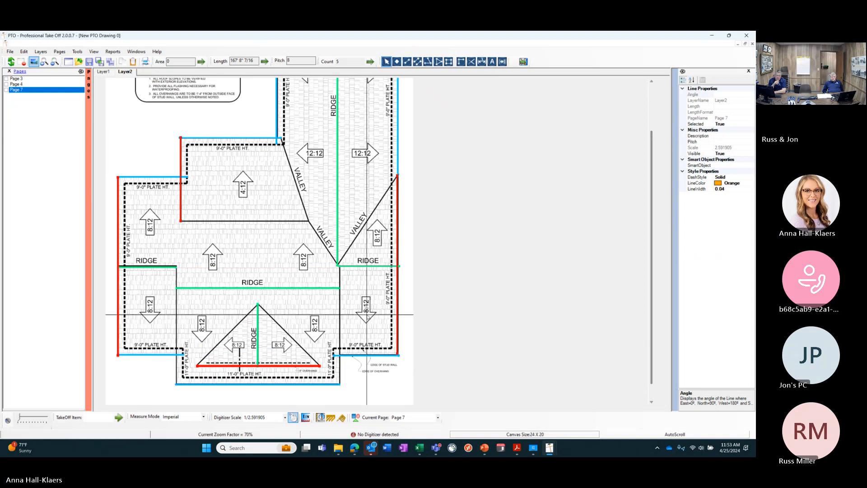
left_click(310, 281)
Draw a line about 21.2 ft long along the valley from the ridge junction to the outer edge of the 12:12 section
scroll(310, 281, "up", 1)
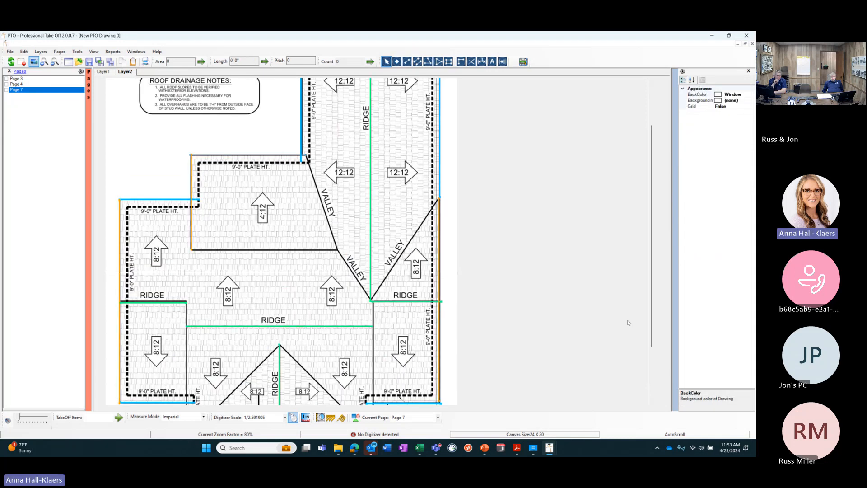
left_click_drag(653, 339, 654, 315)
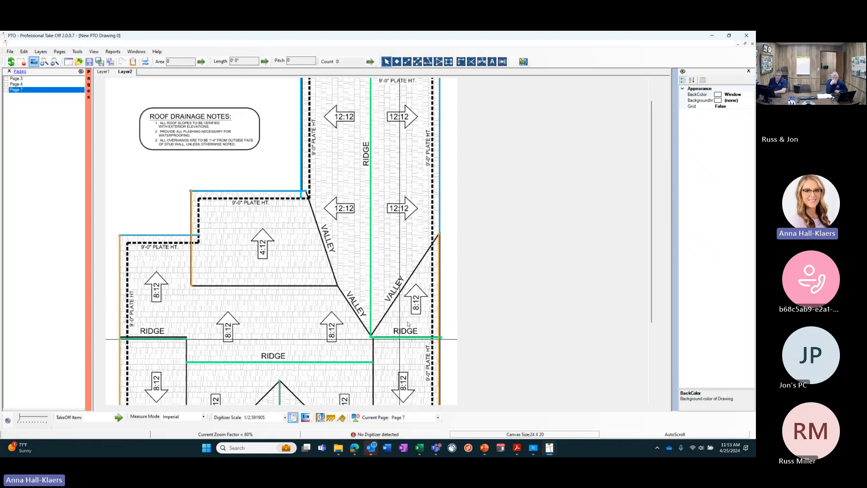
left_click(407, 64)
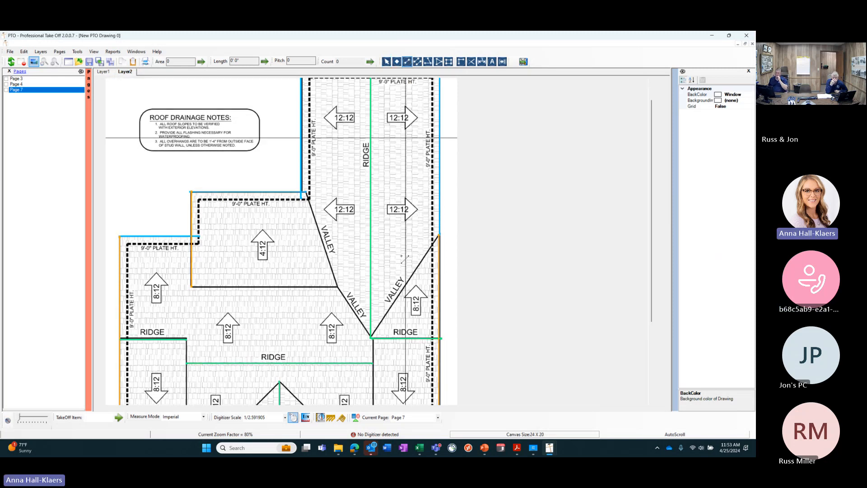
left_click(372, 336)
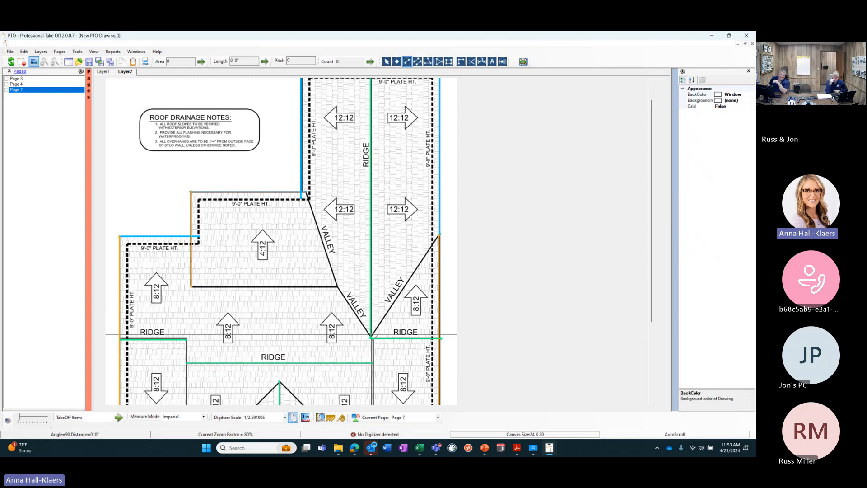
left_click(439, 236)
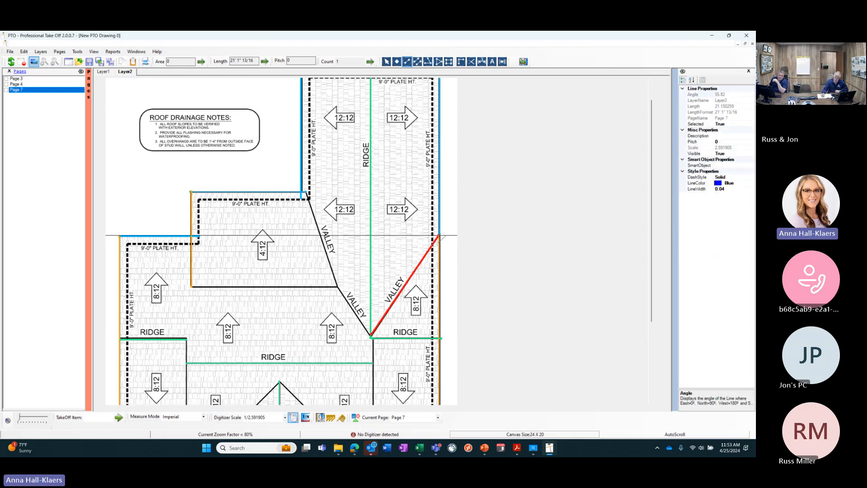
Make the line on the 12:12 section's outer valley a Valley smart object with adjacent pitches 12 and 8, dimension 2 X 8, and check its length
key("Escape")
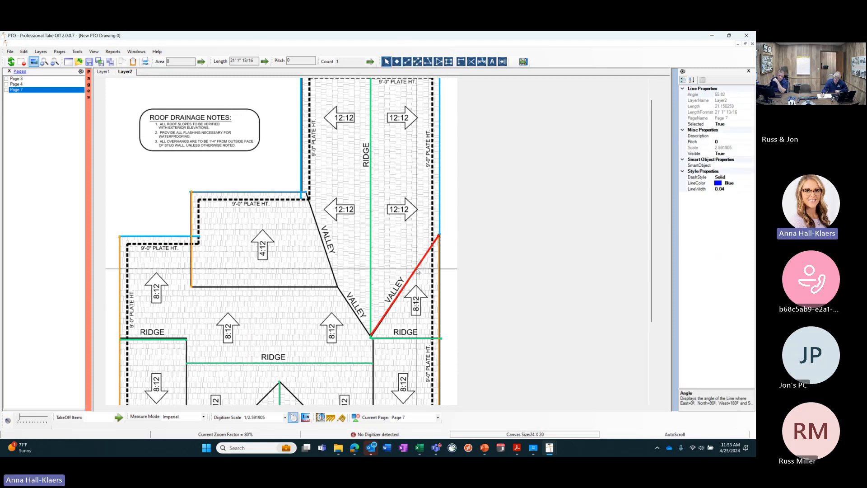
right_click(418, 271)
mouse_move(482, 300)
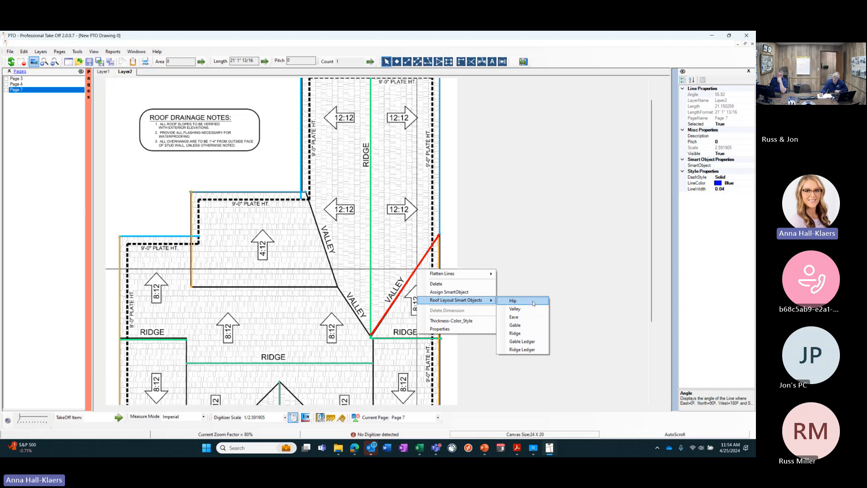
left_click(535, 310)
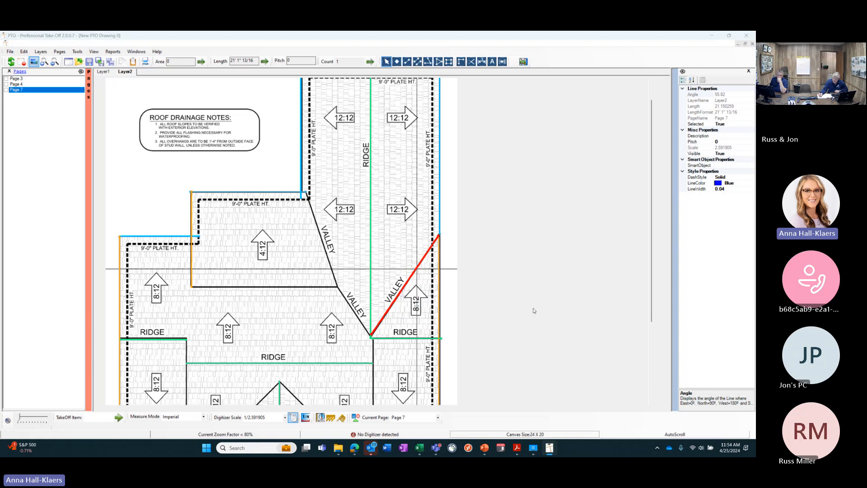
mouse_move(20, 56)
left_mouse_down()
mouse_move(416, 140)
mouse_move(469, 167)
left_mouse_up()
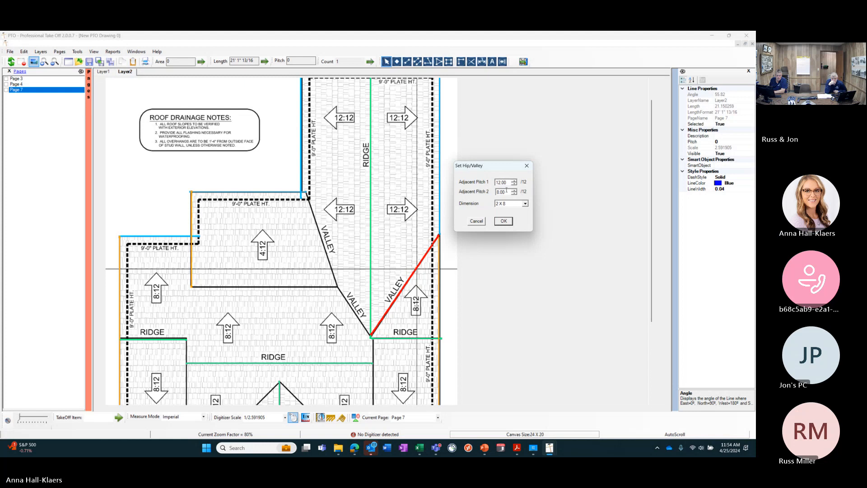
left_click(504, 221)
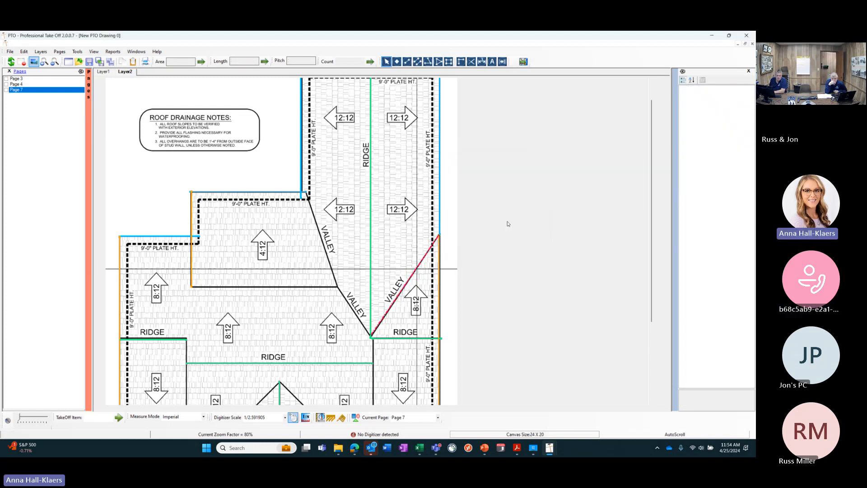
left_click(411, 277)
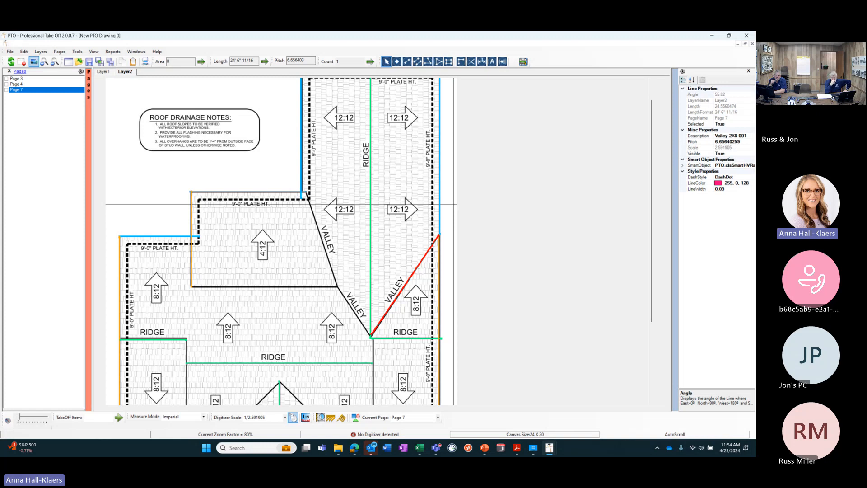
left_click(419, 173)
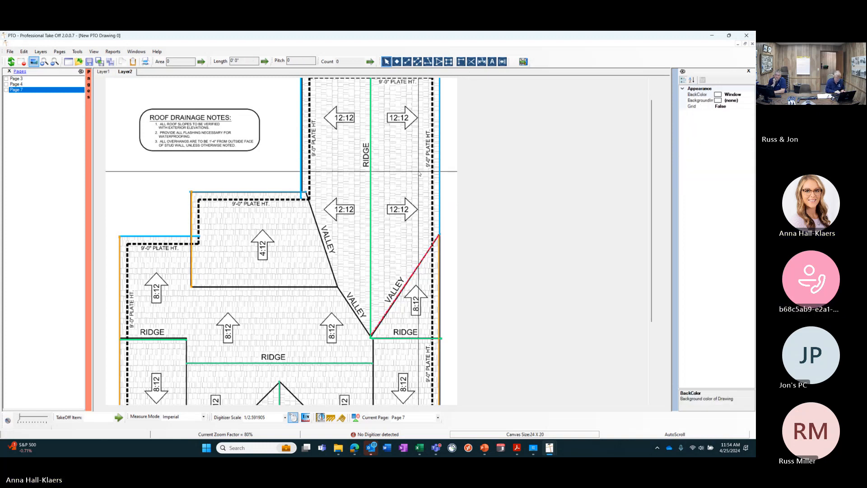
Draw a line about 10.5 ft long along the short valley from the ridge junction to the 4:12 section's corner
left_click(407, 61)
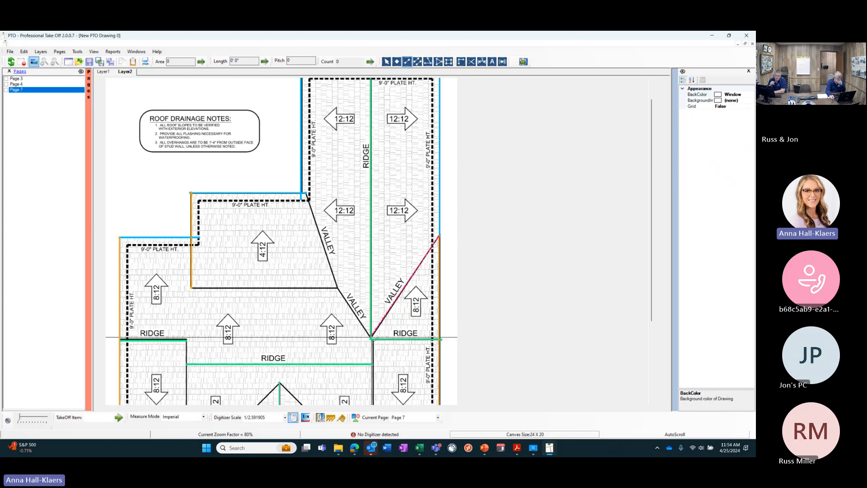
left_click(372, 337)
left_click(337, 289)
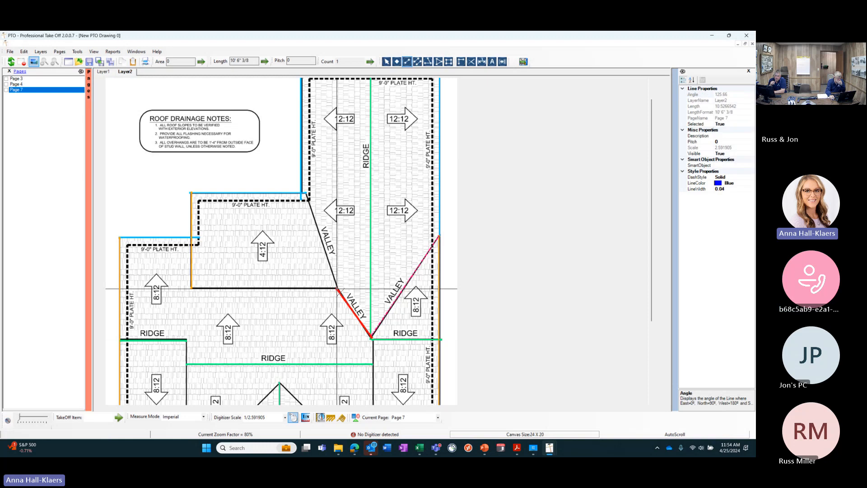
key("Escape")
Make the short valley line a Valley smart object with adjacent pitches 12 and 8, dimension 2 X 8, and check its length
right_click(337, 289)
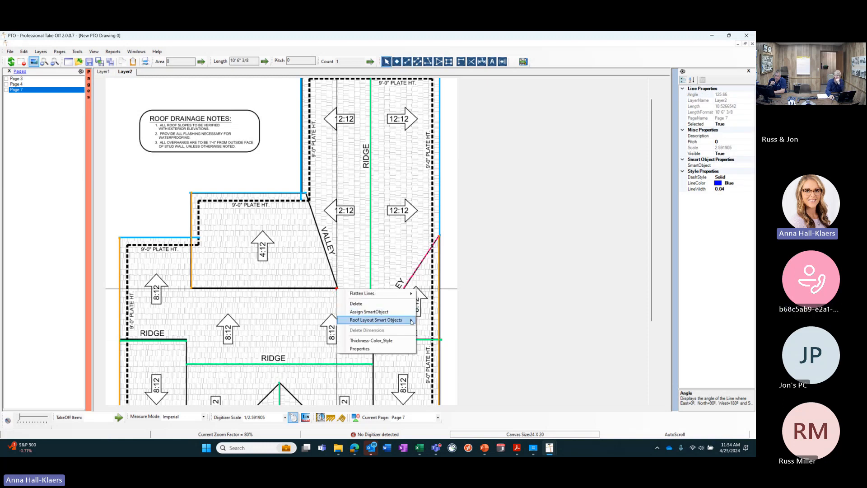
mouse_move(407, 323)
left_click(459, 331)
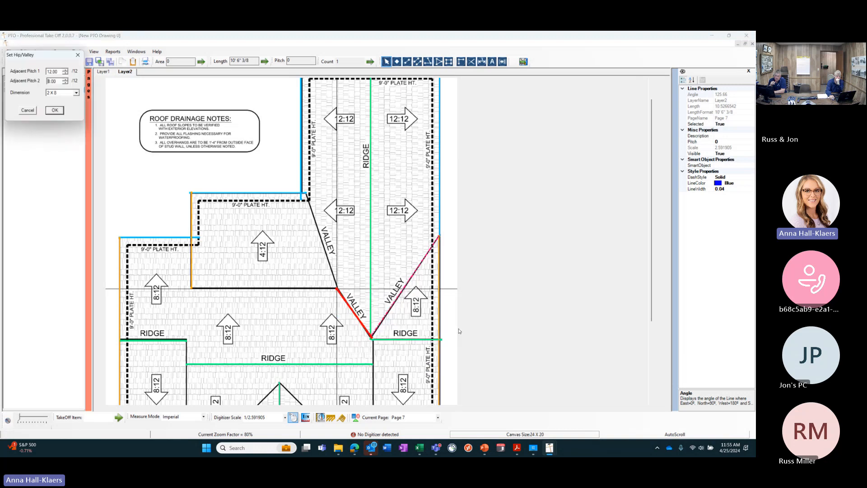
left_click(59, 111)
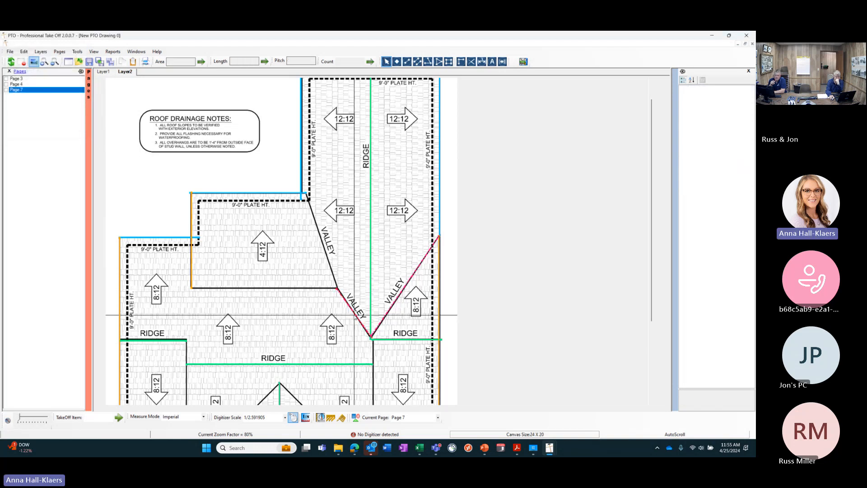
left_click(355, 314)
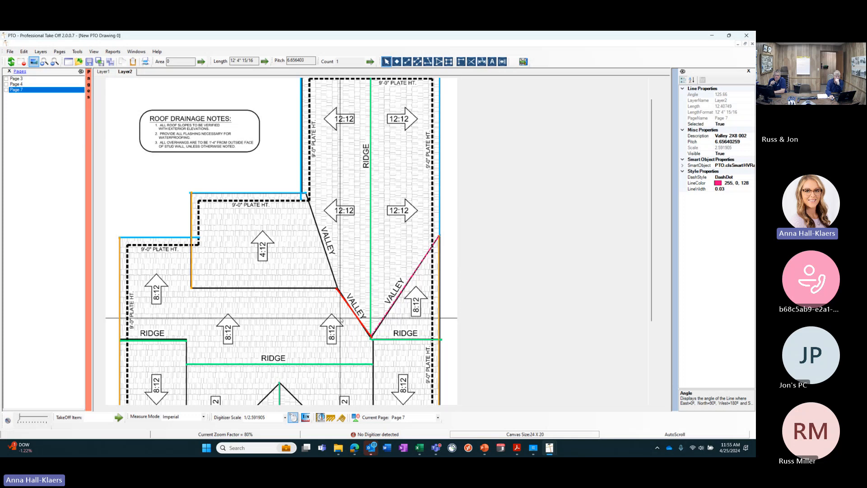
left_click(341, 320)
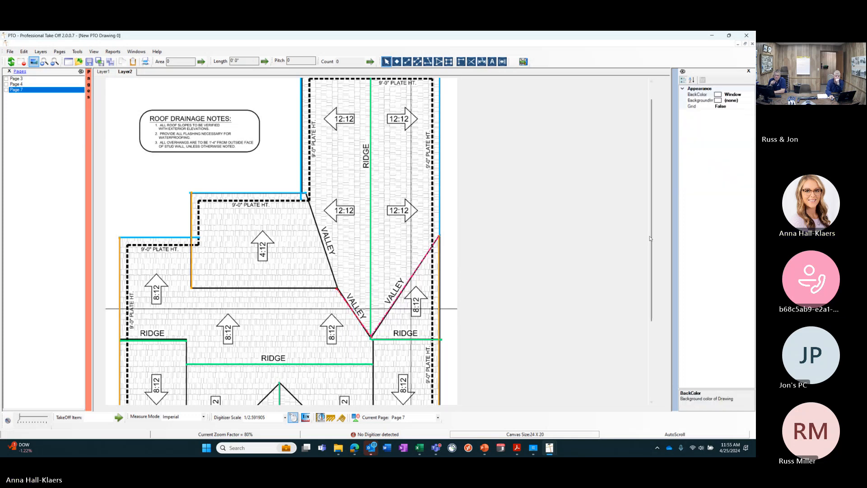
Draw a line about 17.8 ft long along the valley between the 4:12 and 12:12 sections
mouse_move(652, 238)
left_mouse_down()
mouse_move(651, 291)
mouse_move(651, 258)
left_mouse_up()
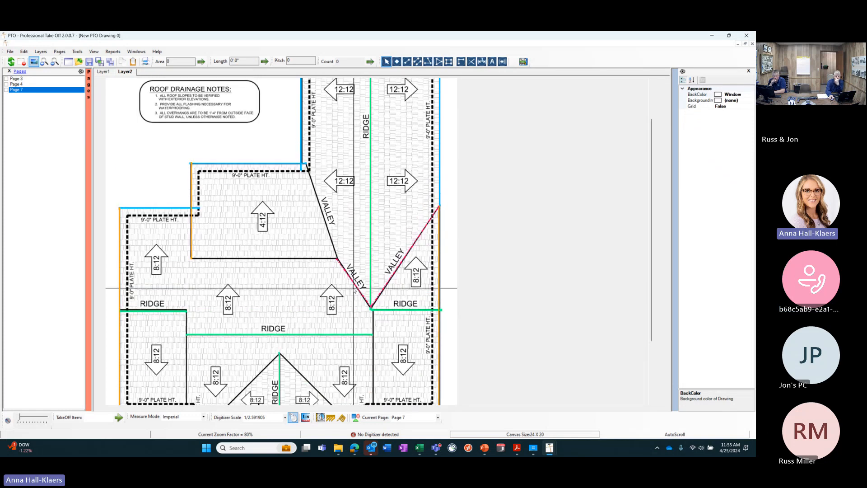
left_click(407, 62)
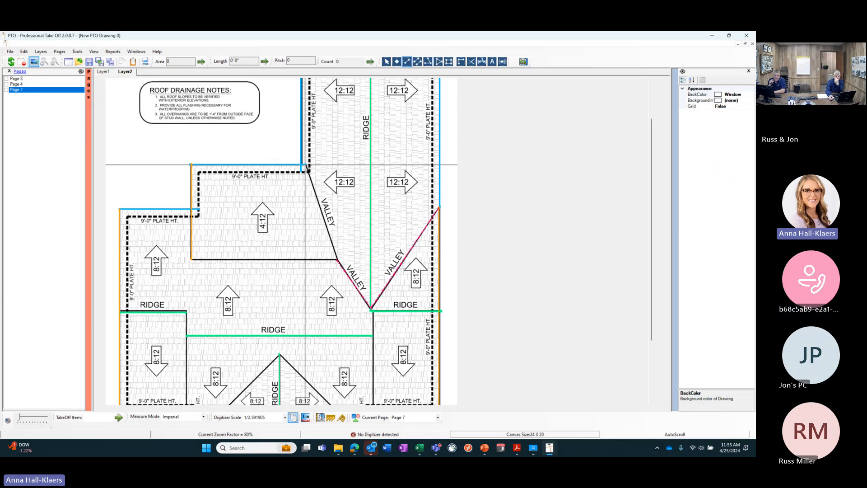
left_click(309, 171)
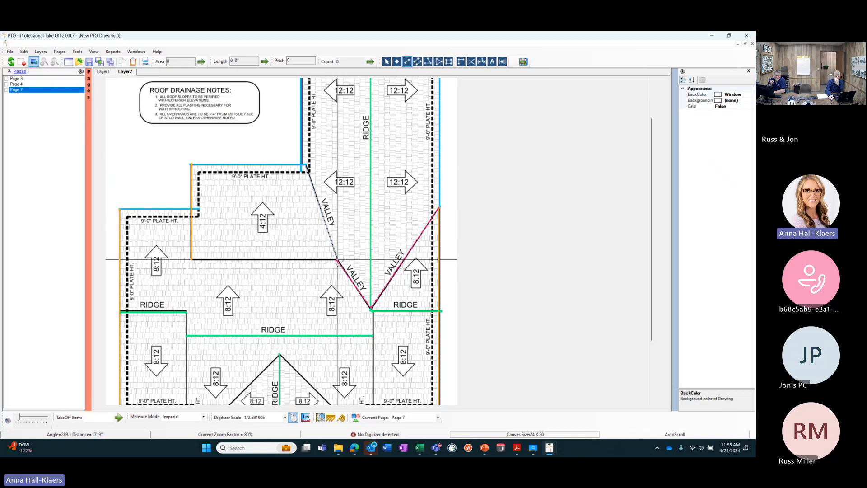
left_click(338, 260)
Assign a Hip smart object with adjacent pitches 6 and 9, dimension 2 X 8, to the line between the 4:12 and 12:12 sections
right_click(341, 240)
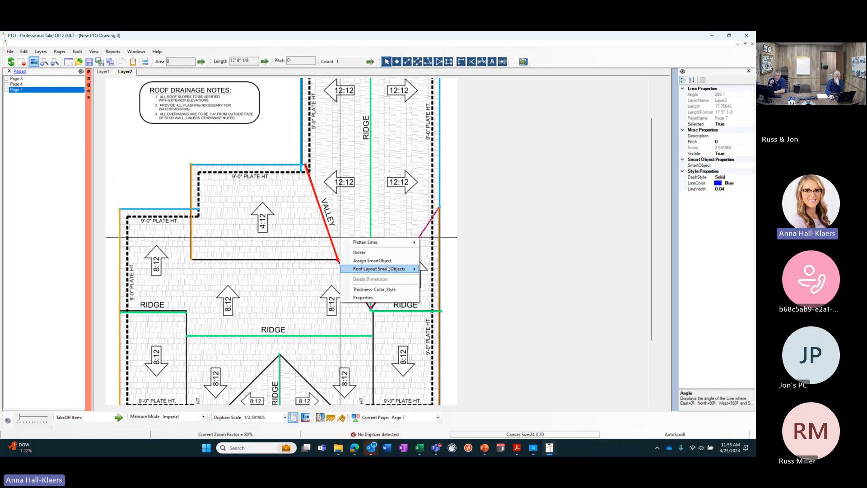
mouse_move(407, 269)
left_click(456, 278)
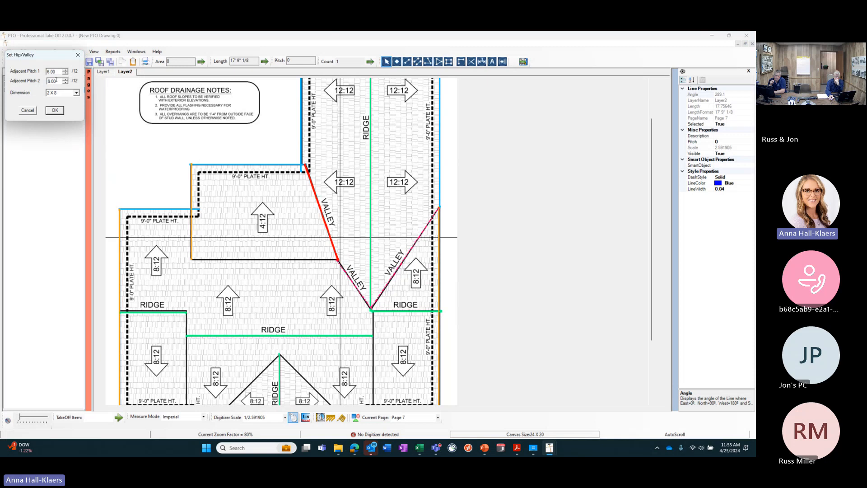
left_click(55, 111)
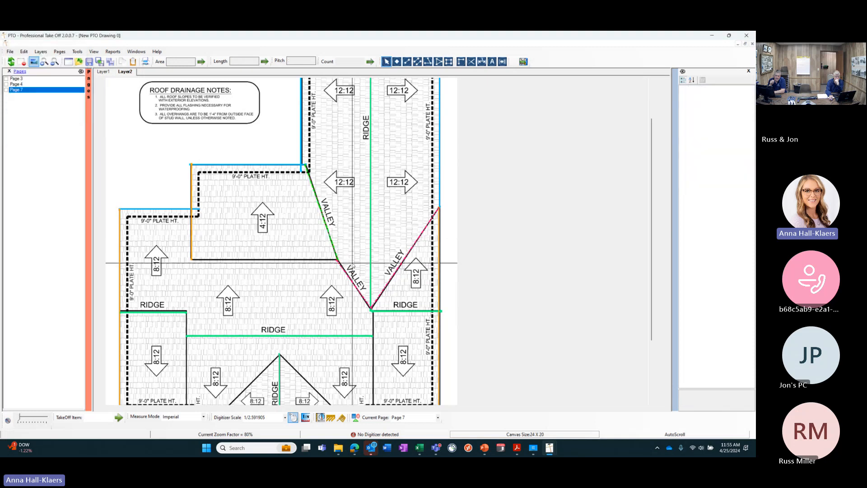
left_click(334, 248)
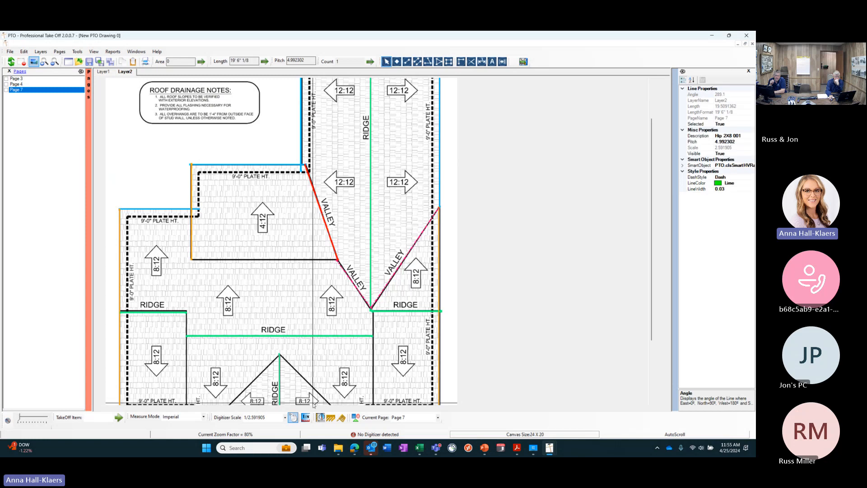
left_click(345, 296)
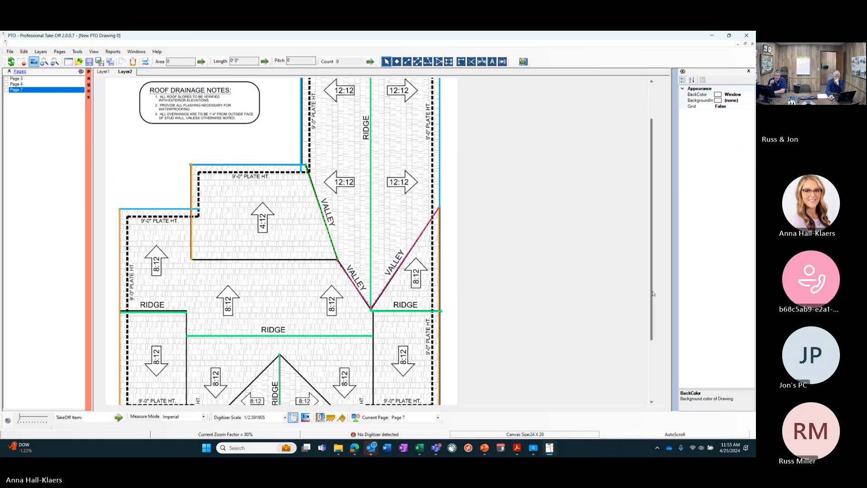
scroll(650, 354, "down", 3)
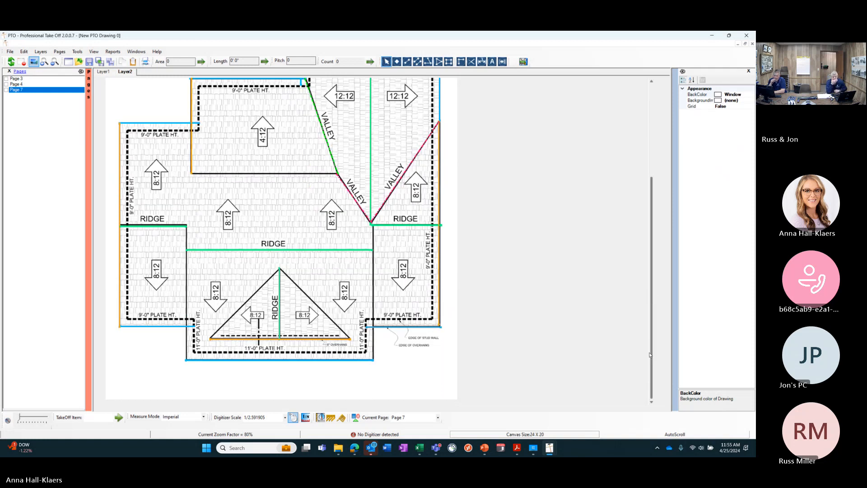
left_click_drag(650, 354, 649, 249)
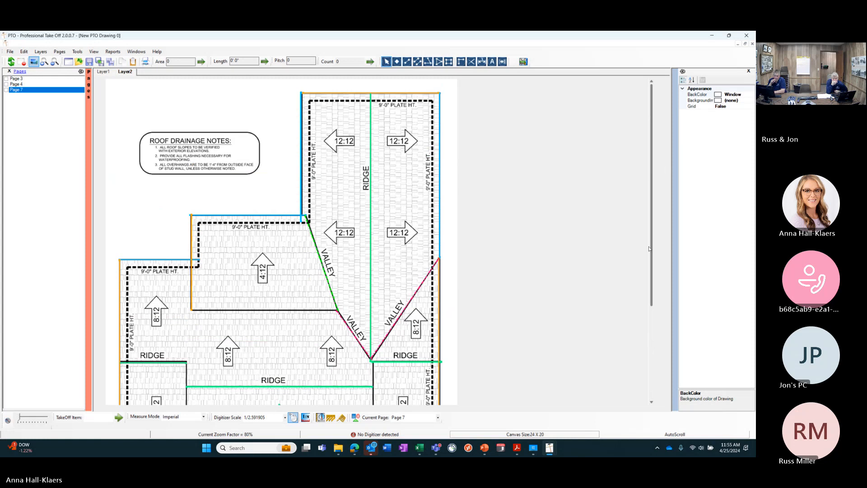
scroll(387, 220, "down", 2)
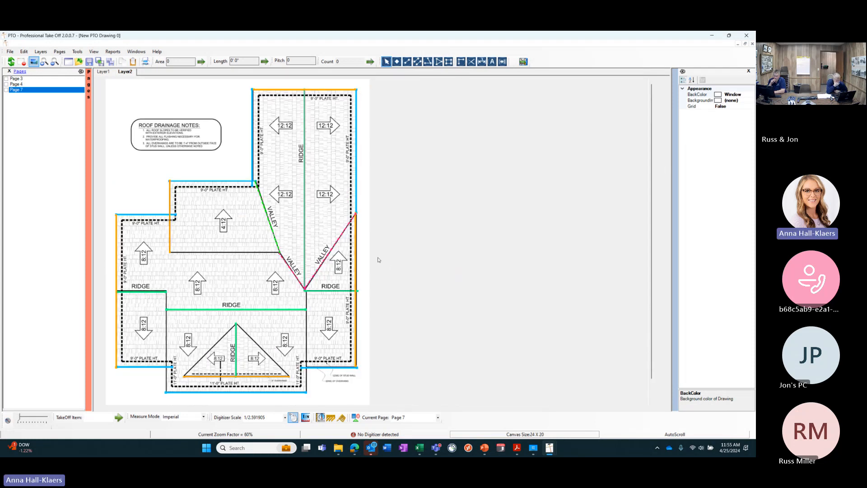
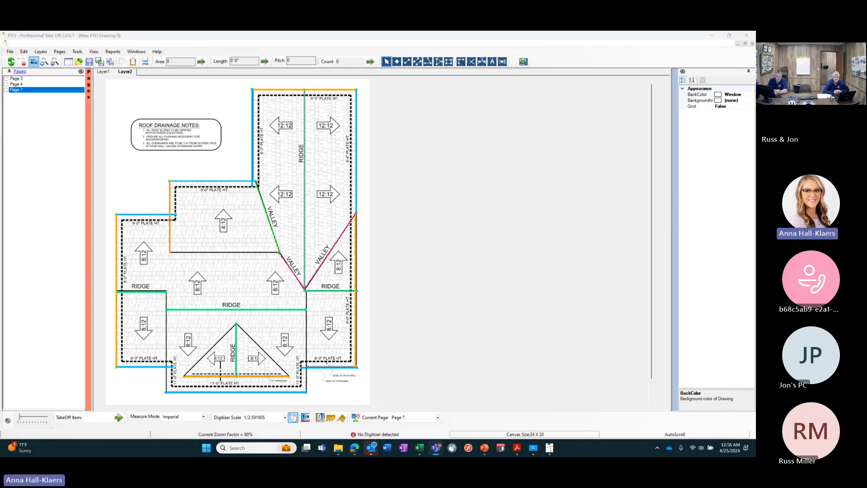
left_click(577, 332)
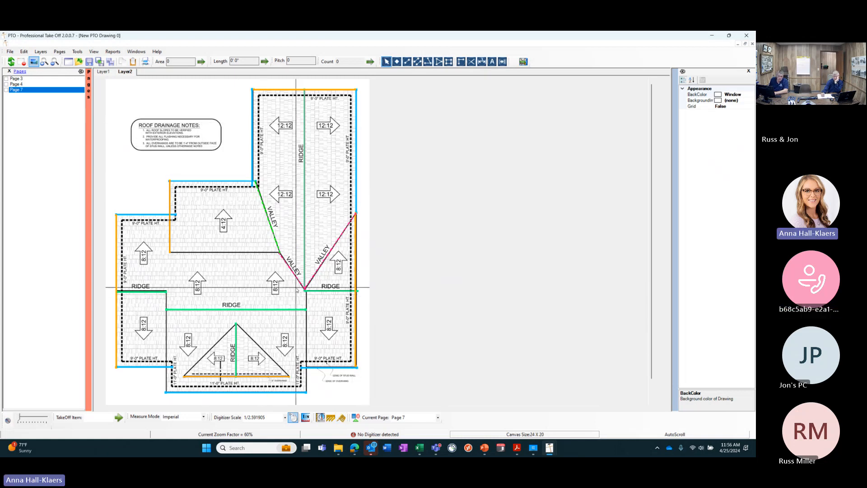
left_click(342, 417)
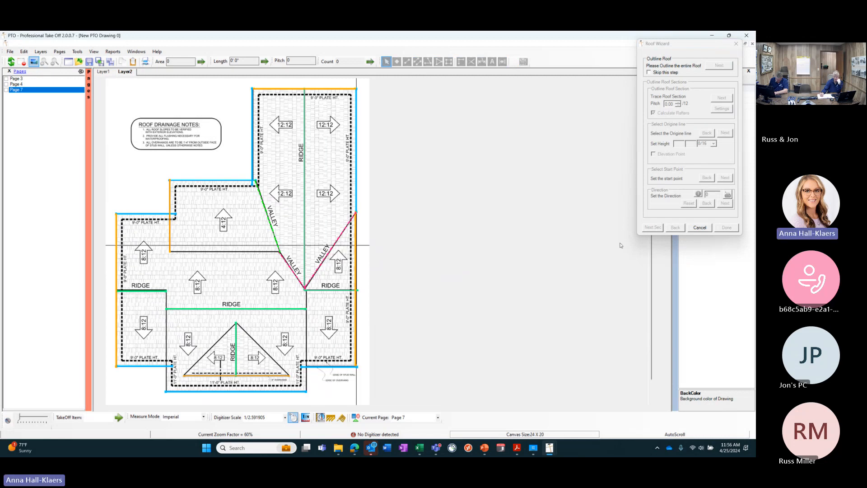
left_click(692, 228)
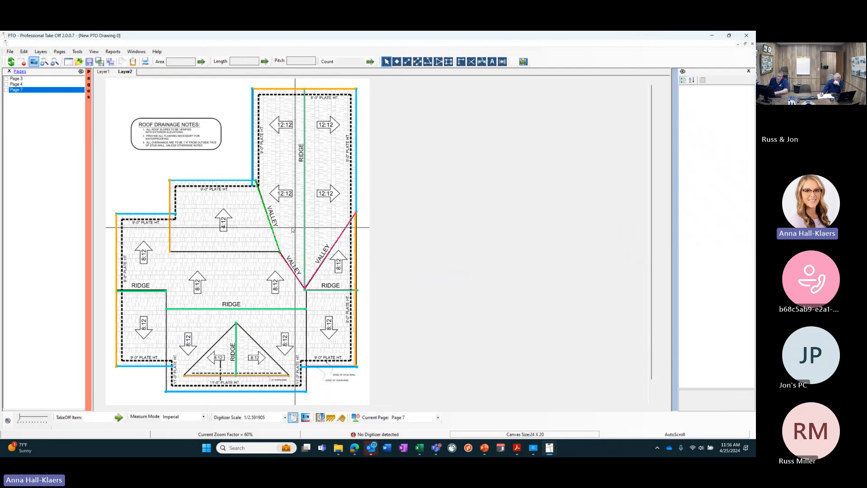
Create a new page named Page_4 and load the Page 7 roof plan image from the plan previewer onto it
left_click(59, 52)
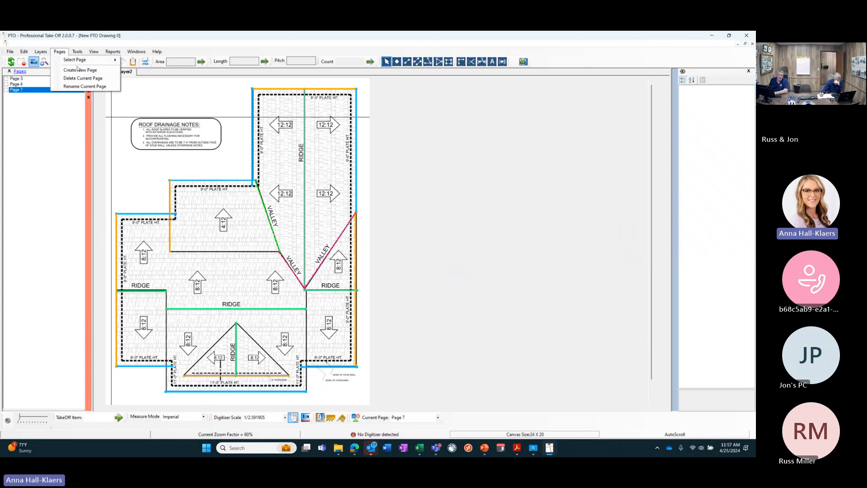
left_click(82, 71)
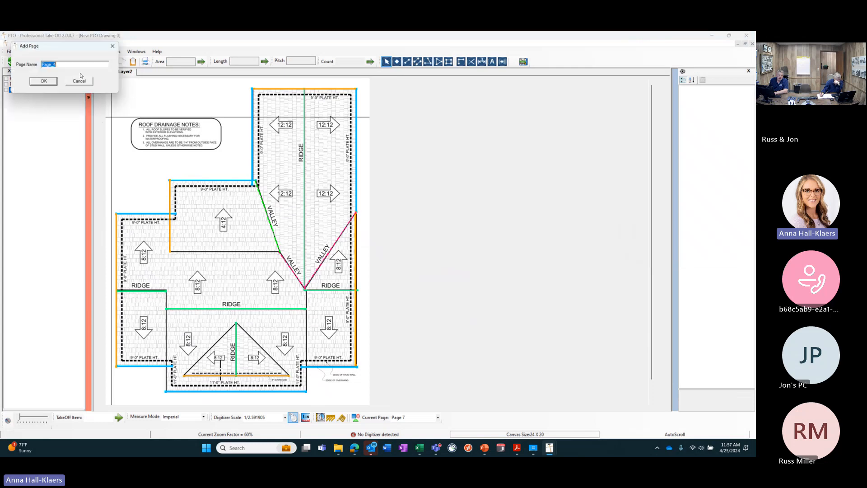
left_click(44, 80)
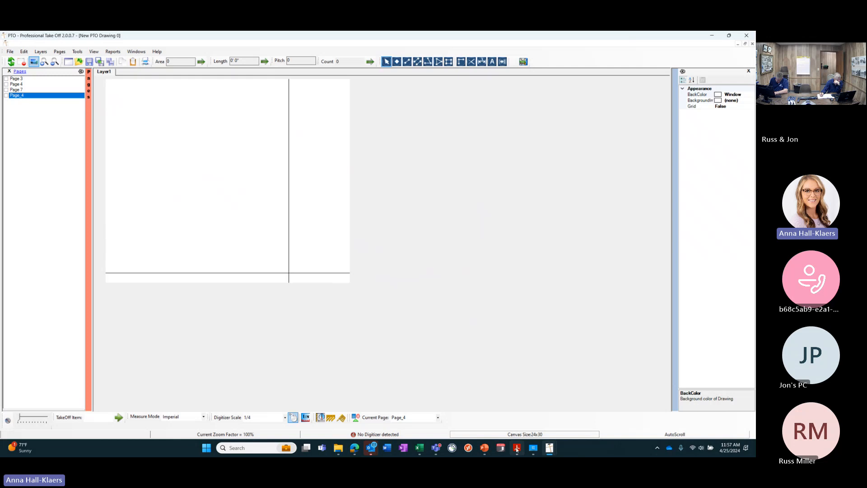
mouse_move(550, 448)
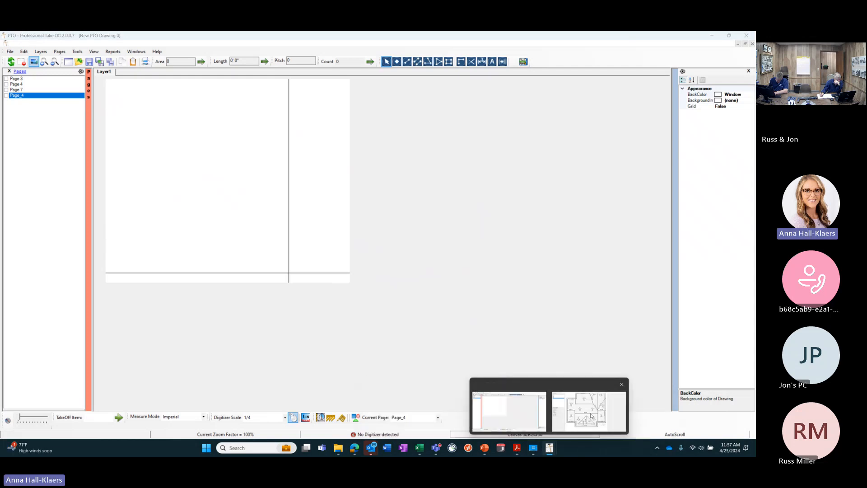
left_click(590, 409)
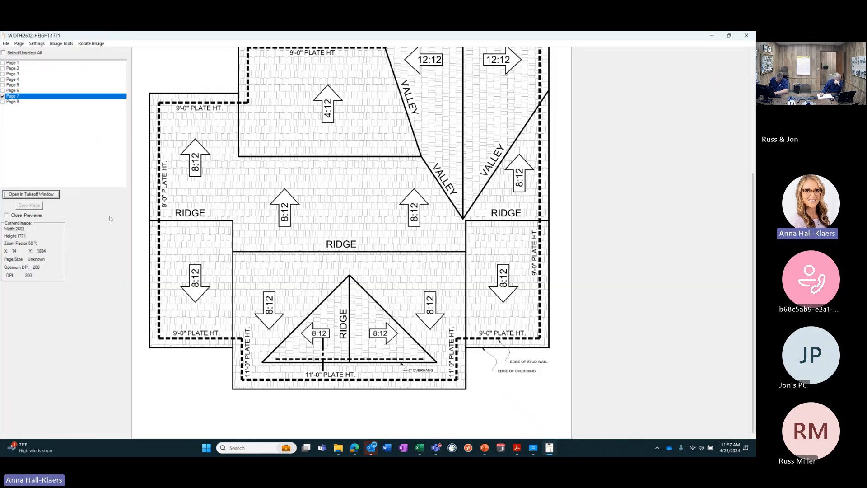
left_click(29, 195)
left_click(405, 263)
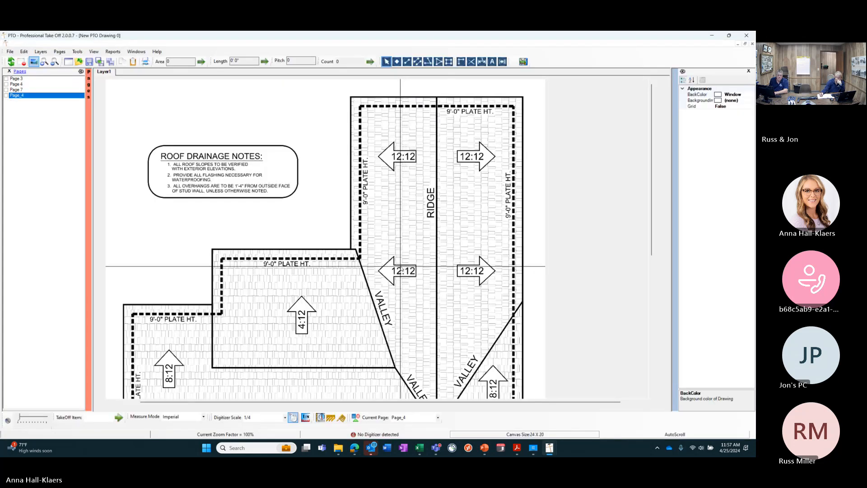
Set a custom scale for the page by marking the dashed wall line across the upper 12:12 wing as 22 ft
scroll(402, 269, "down", 1)
scroll(402, 269, "down", 1)
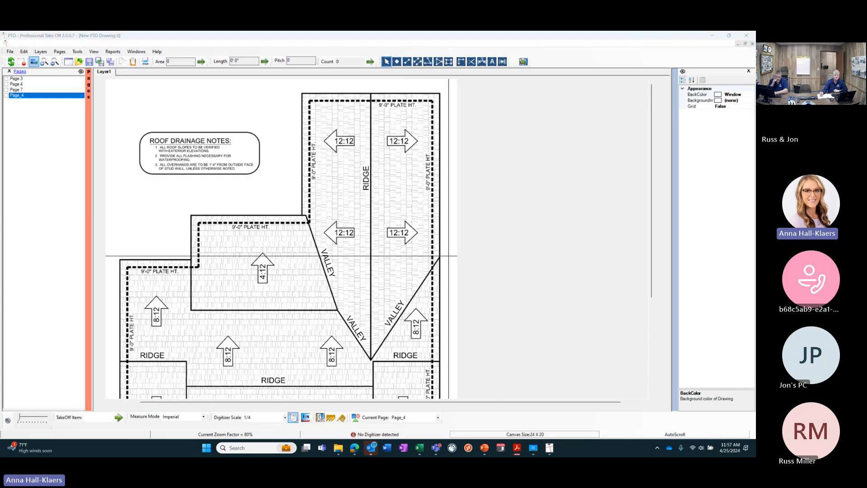
left_click(305, 417)
left_click(309, 107)
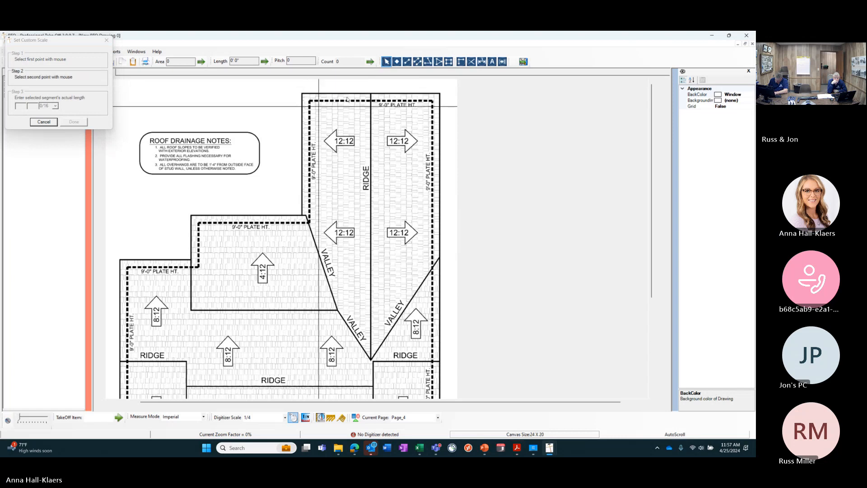
left_click(435, 107)
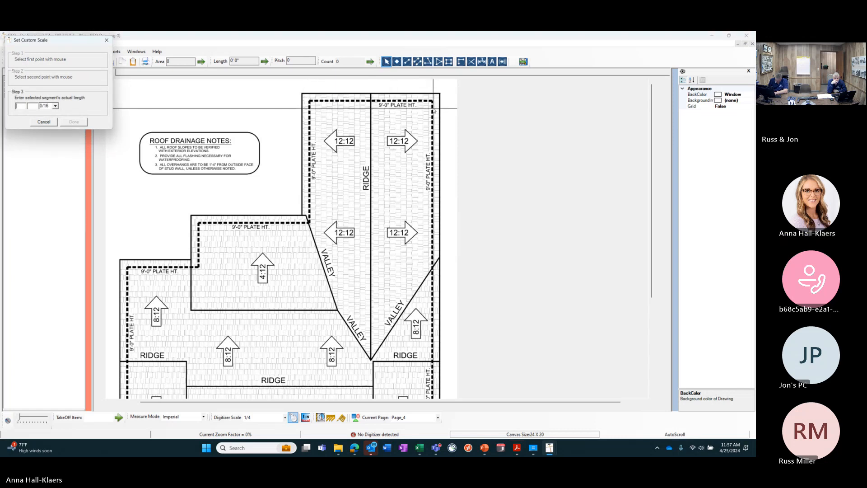
left_click(37, 106)
type("22")
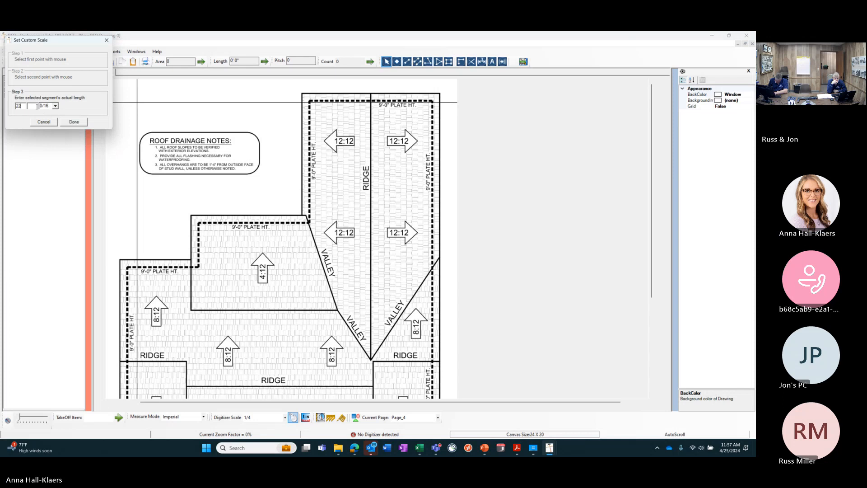
left_click(74, 122)
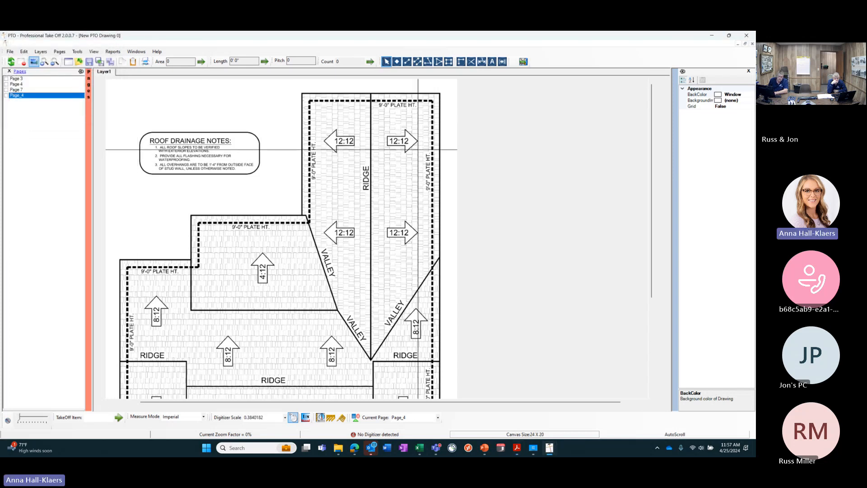
Start the Roof Wizard on the roof plan and skip outlining the entire roof
scroll(497, 258, "down", 2)
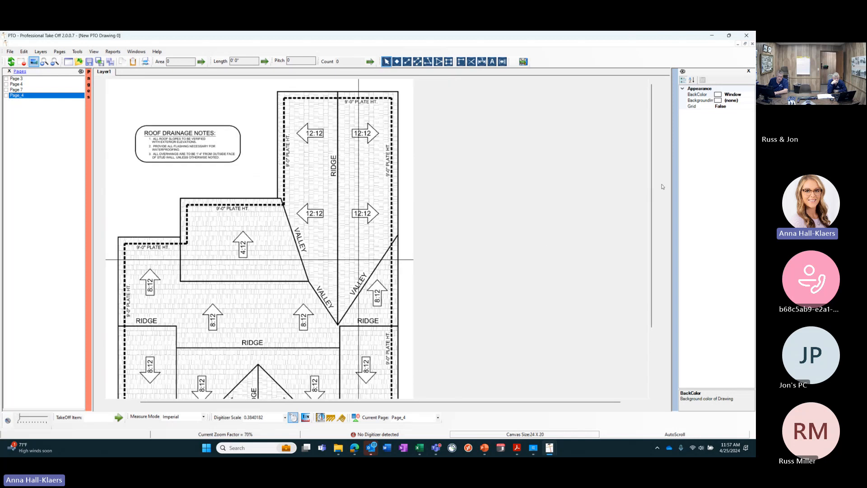
scroll(652, 192, "down", 1)
scroll(652, 192, "up", 1)
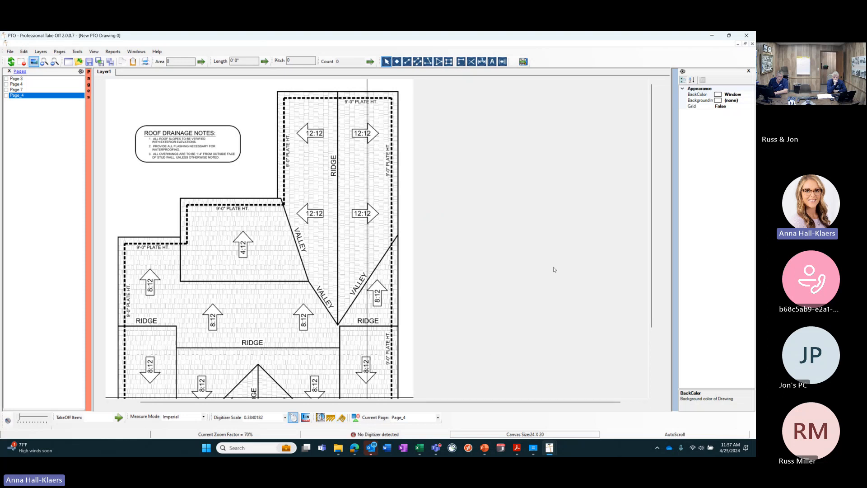
left_click_drag(652, 188, 652, 254)
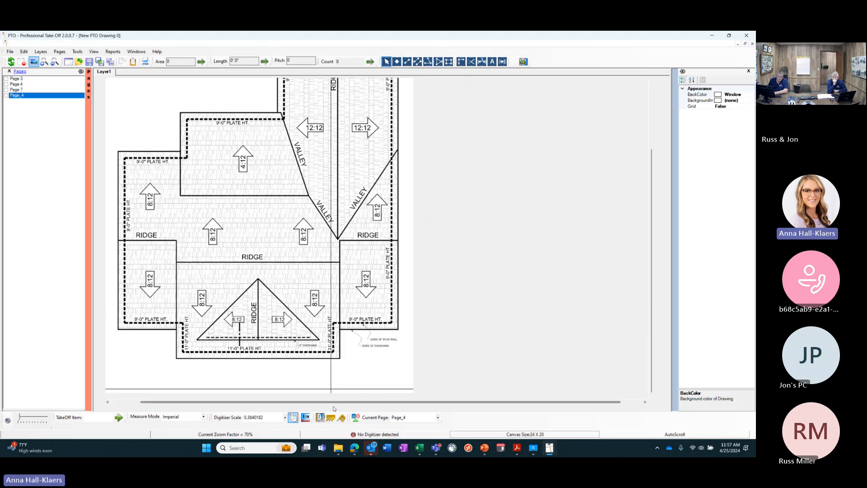
left_click(341, 418)
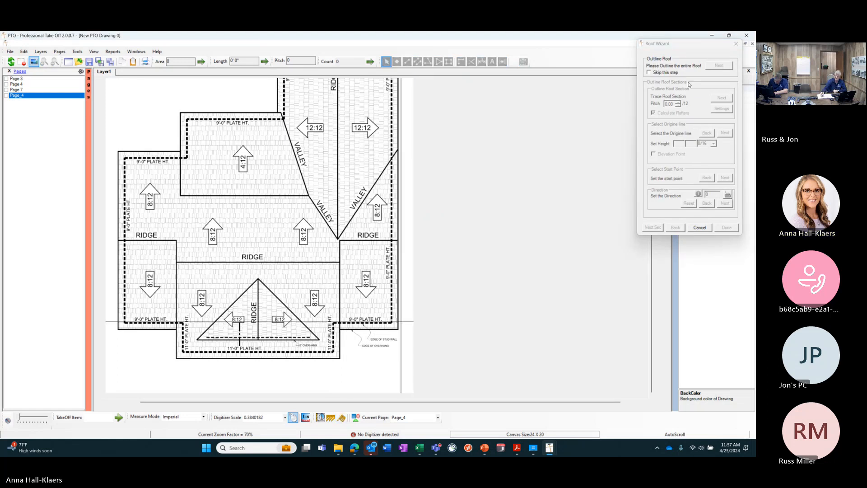
left_click(650, 72)
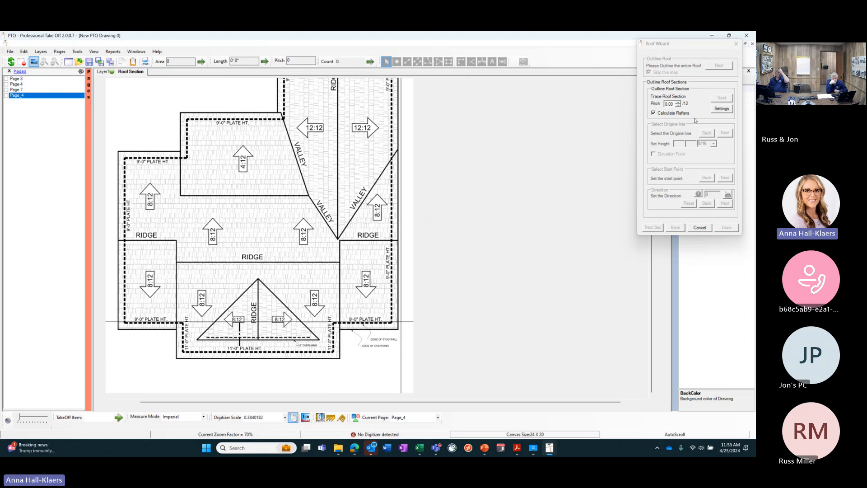
Configure the section's rafters with pitch 8 and an on-the-fly smart object of dimension 2 X 6
left_click(722, 109)
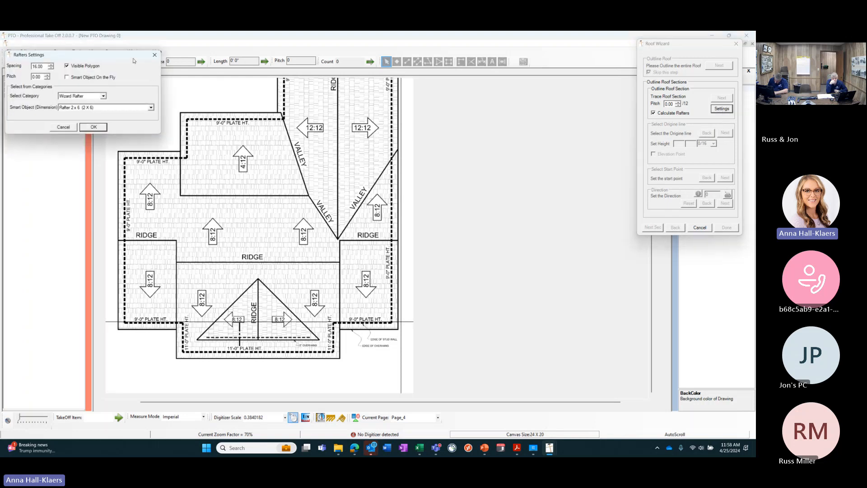
left_click_drag(133, 57, 595, 92)
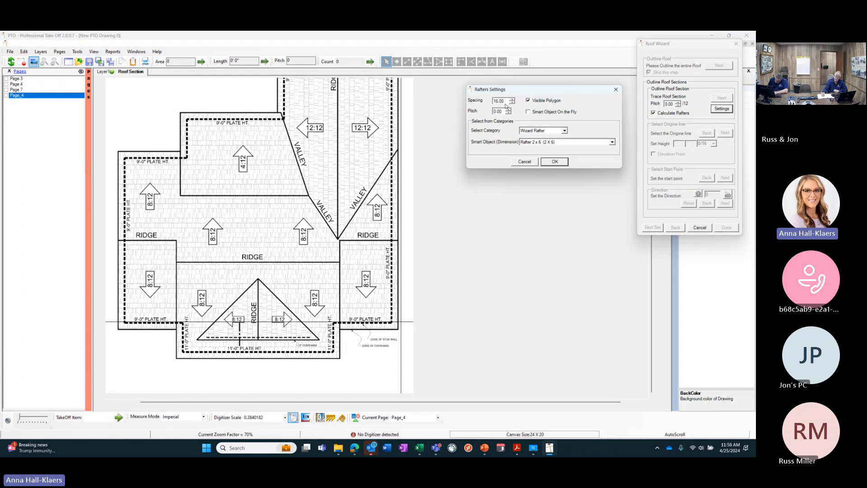
left_click_drag(494, 111, 489, 111)
left_click(559, 113)
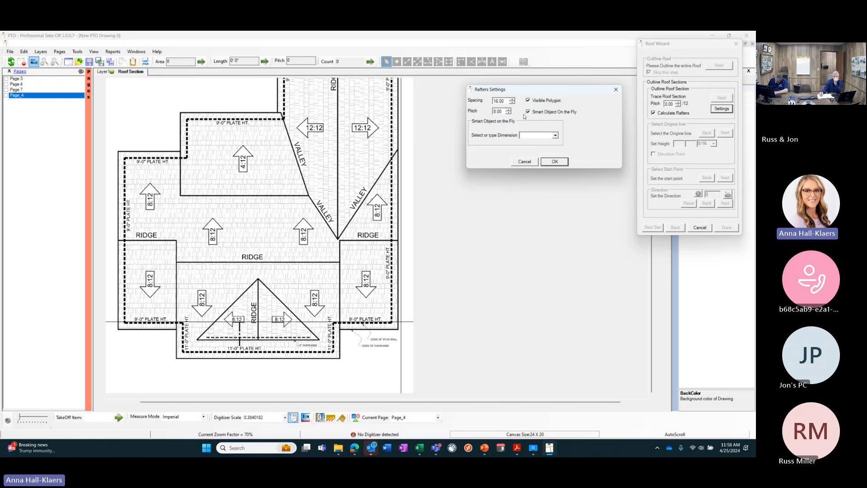
left_click(555, 136)
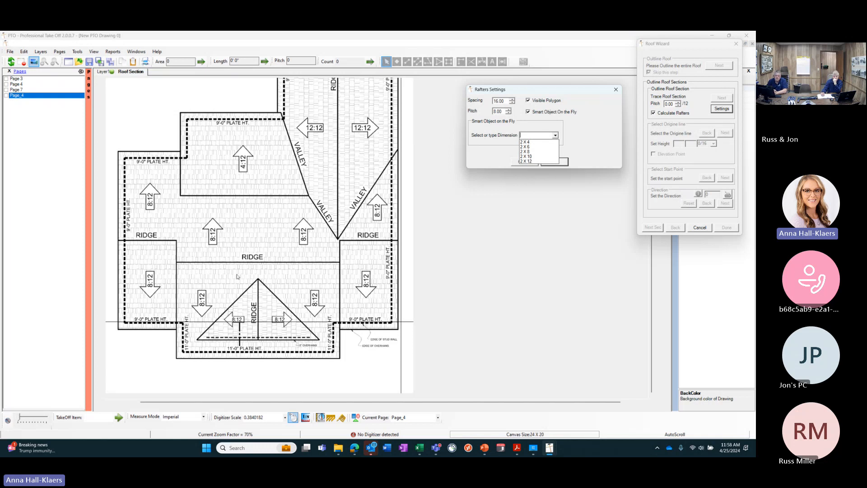
left_click(544, 147)
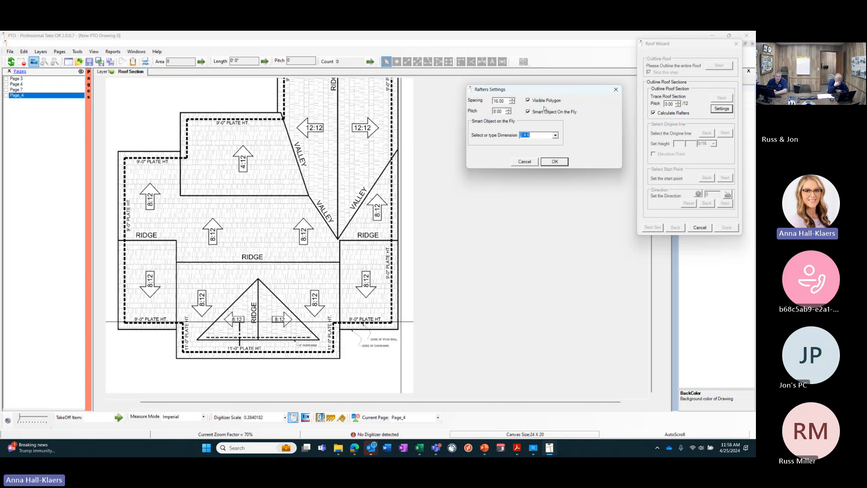
left_click(564, 164)
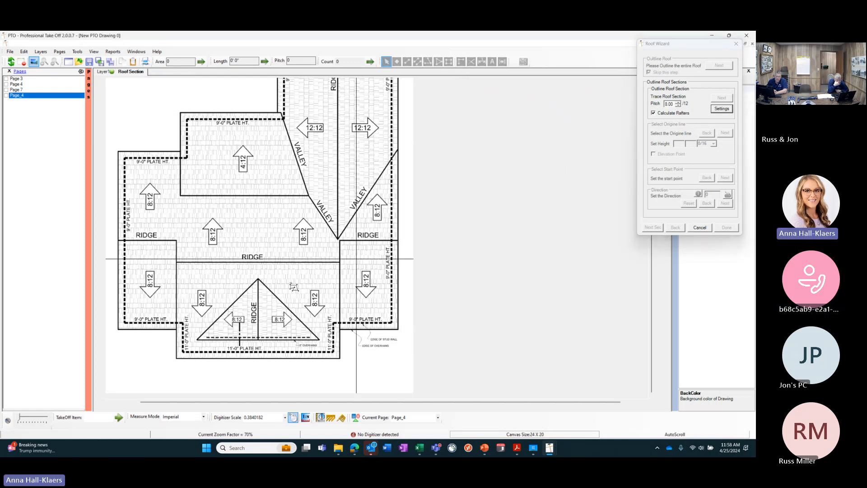
Trace the right half of the small front gable as a triangular roof section and accept the outline
left_click(258, 279)
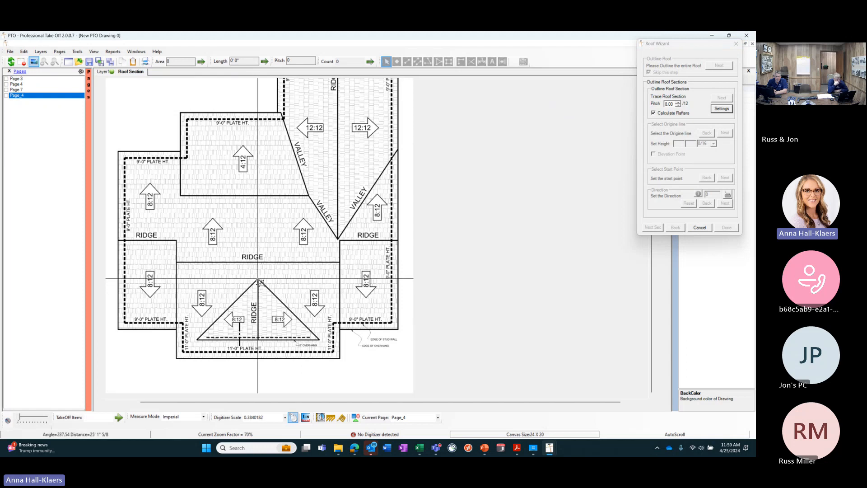
left_click(258, 338)
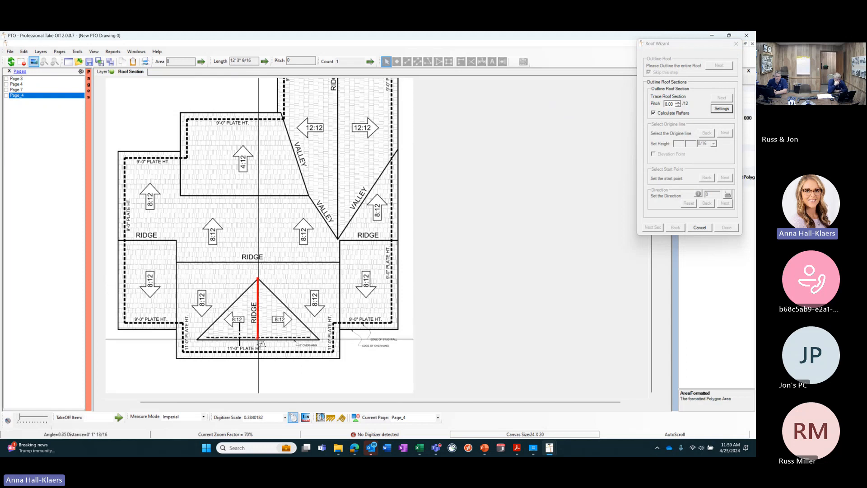
double_click(318, 339)
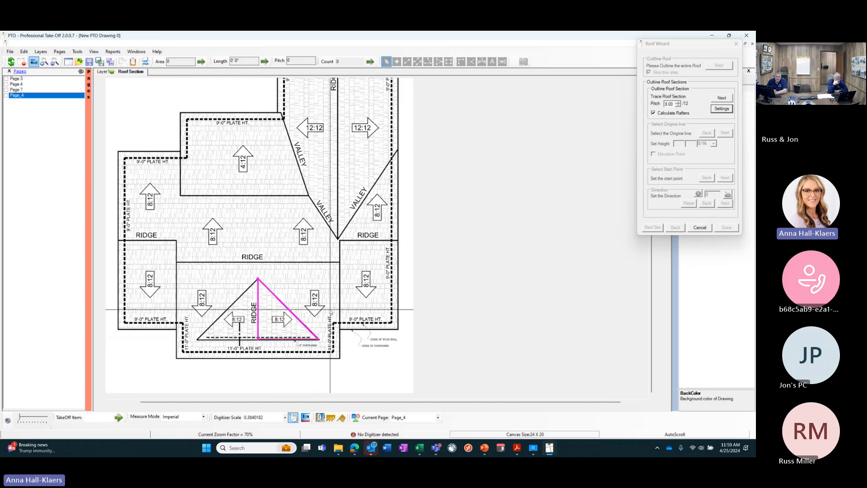
left_click(723, 99)
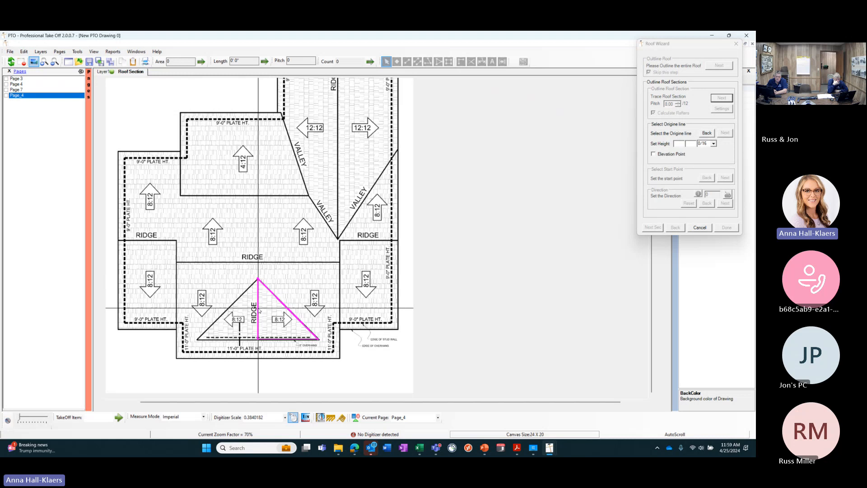
Choose the gable's ridge line as the section's origin line and set the start point on the middle of that ridge
left_click(258, 311)
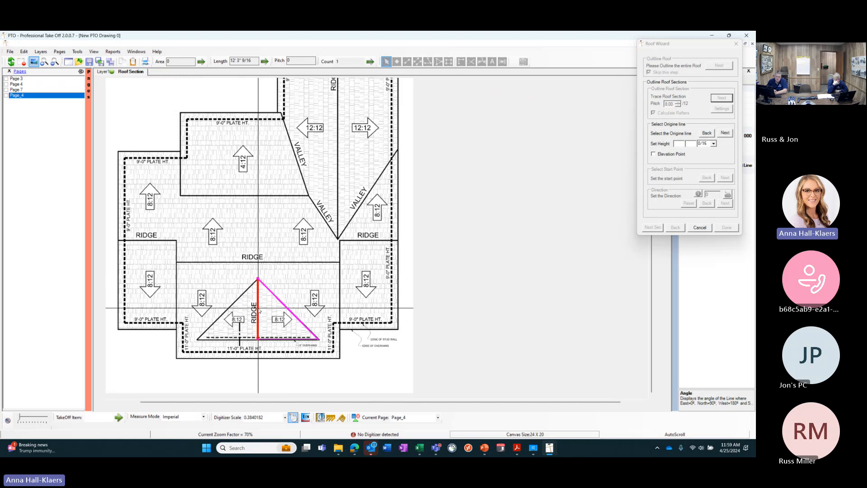
left_click(728, 133)
left_click(726, 133)
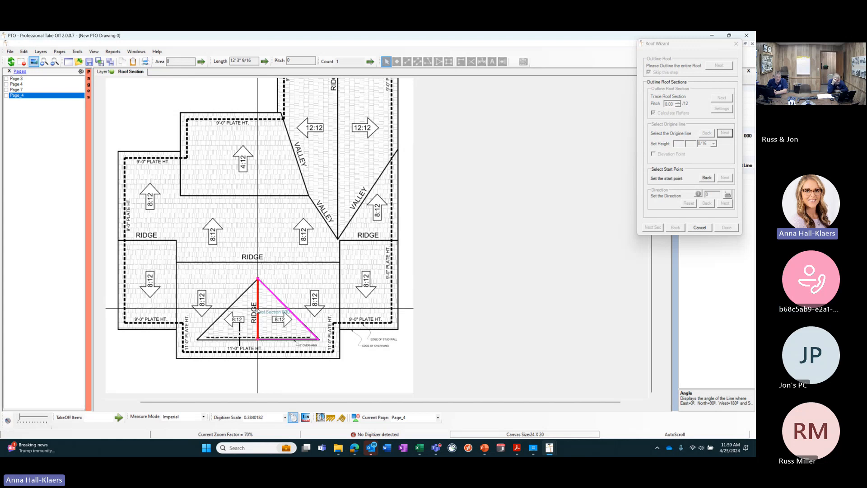
left_click(257, 309)
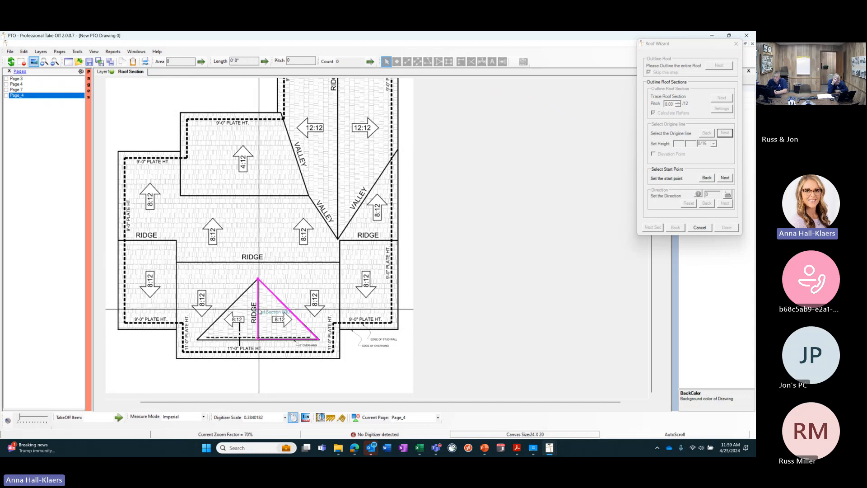
left_click(726, 177)
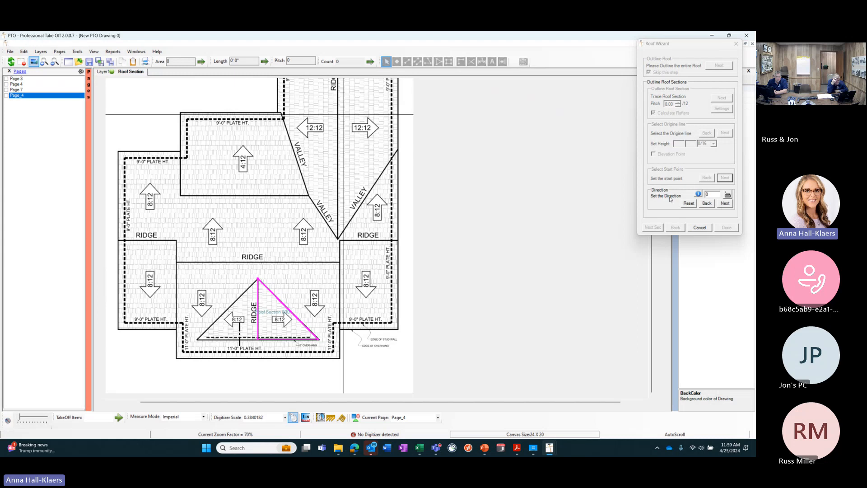
Check the direction angle convention and generate the right gable section's rafters with the direction set to 180
left_click(699, 195)
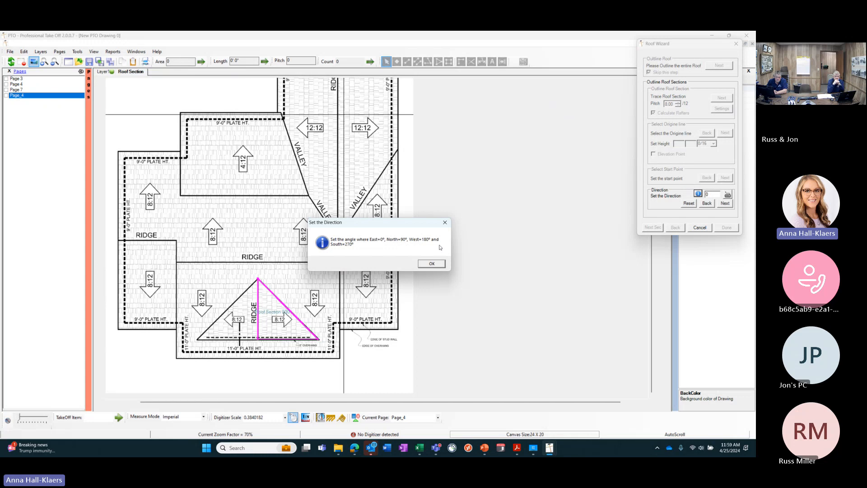
left_click(442, 265)
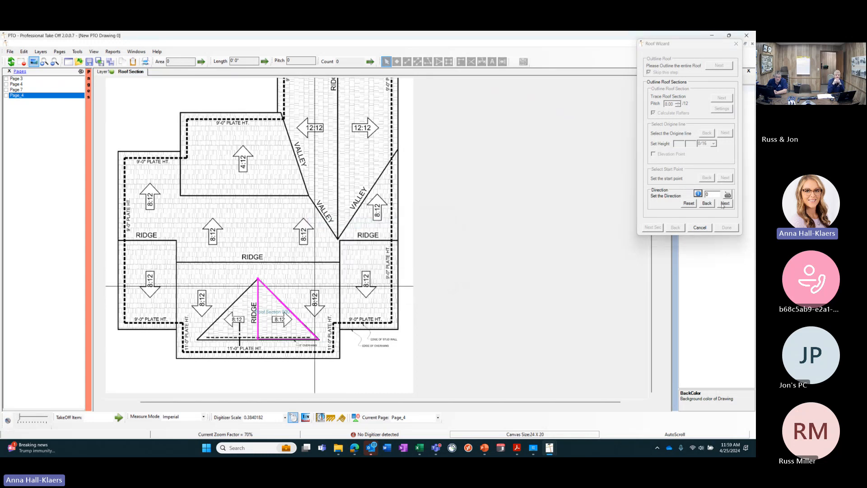
type("18")
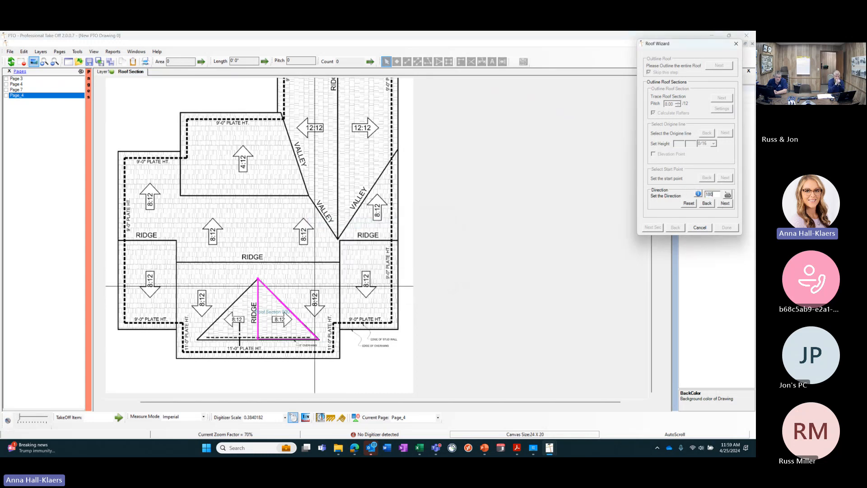
type("0")
left_click(725, 203)
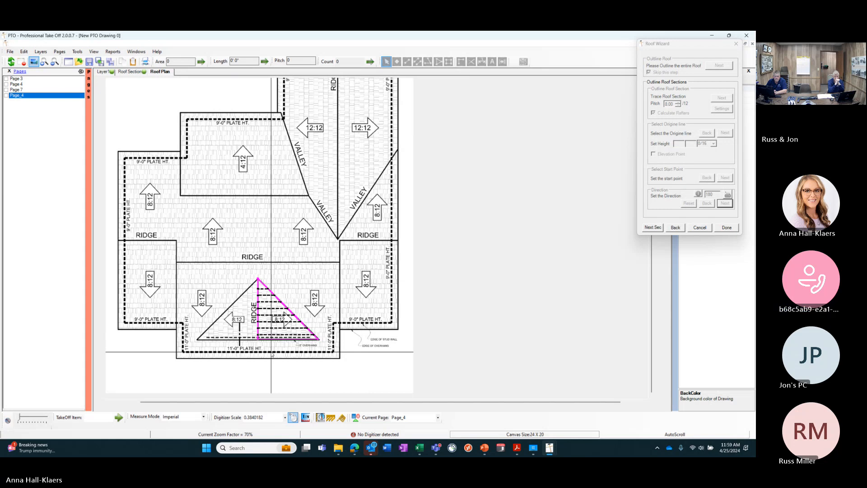
Begin the next roof section and configure its rafters with pitch 8 and an on-the-fly 2 X 6 smart object
left_click(660, 229)
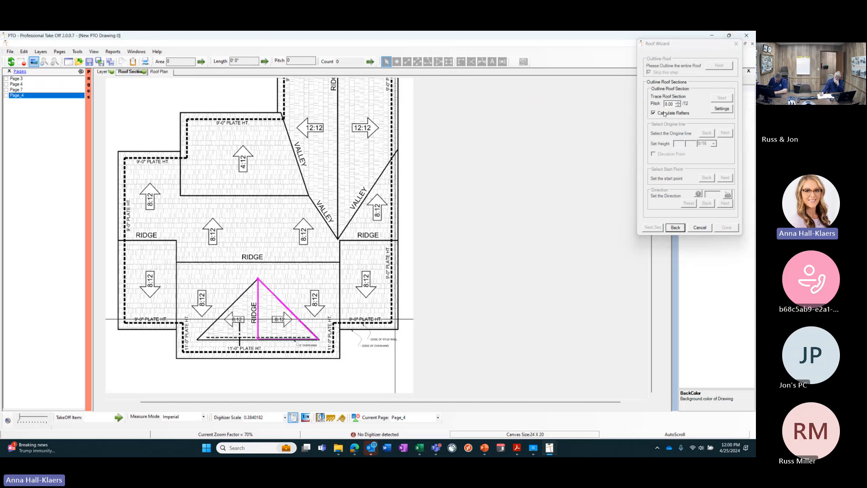
left_click(722, 110)
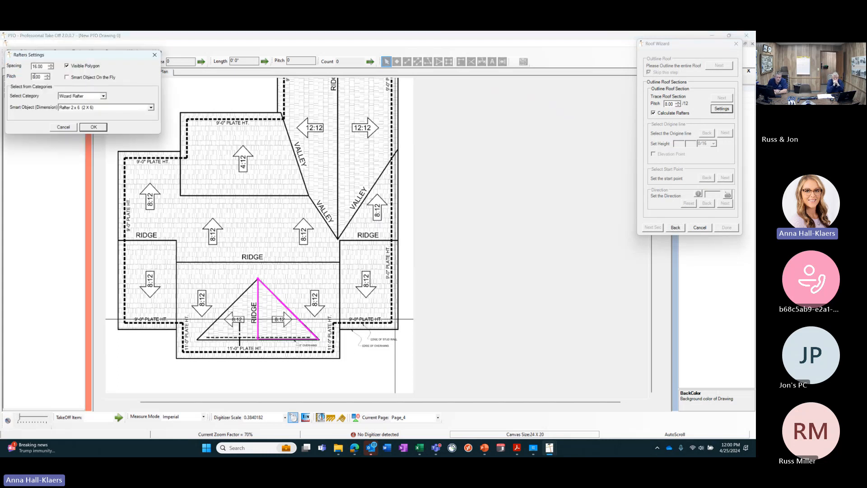
left_click(90, 78)
left_click(94, 101)
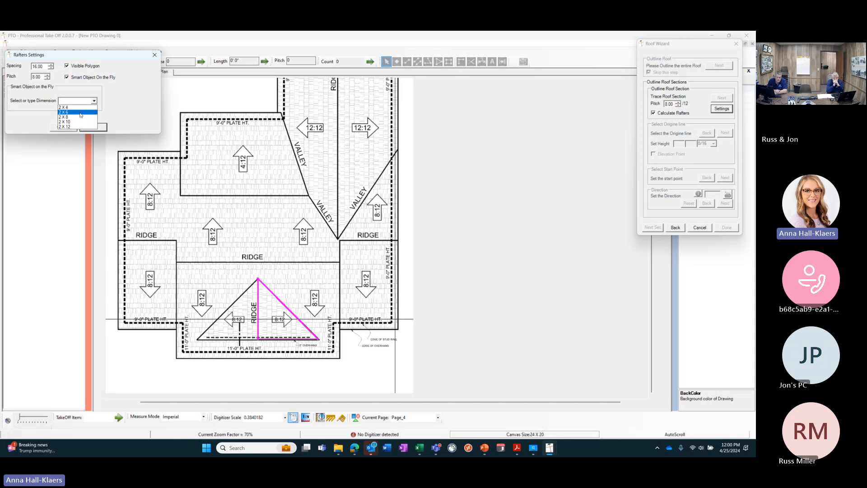
left_click(80, 117)
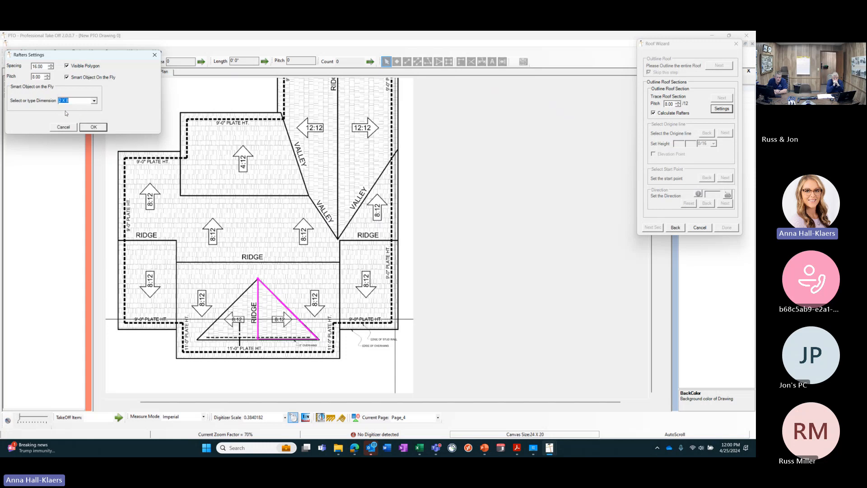
left_click(93, 127)
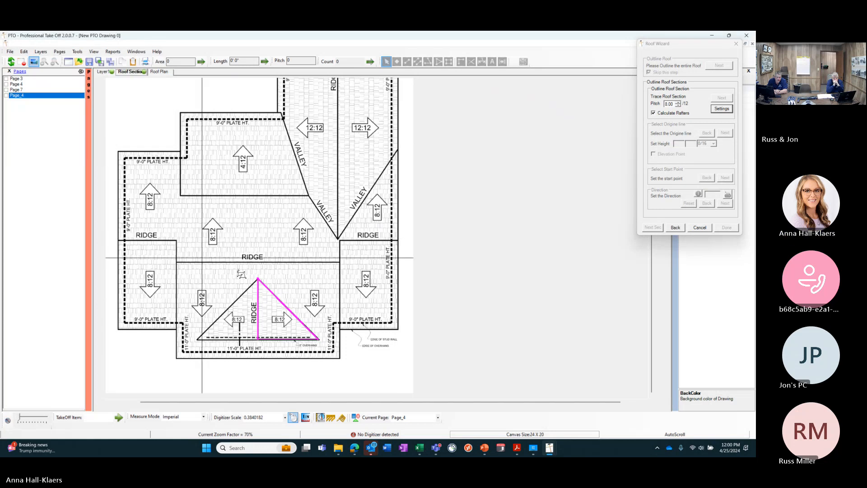
Trace the left half of the small front gable as a triangular roof section and accept the outline
left_click(258, 278)
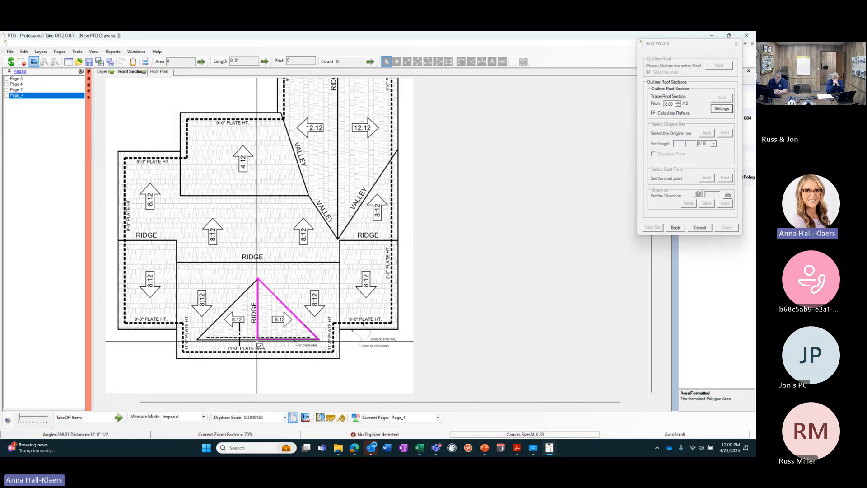
left_click(258, 340)
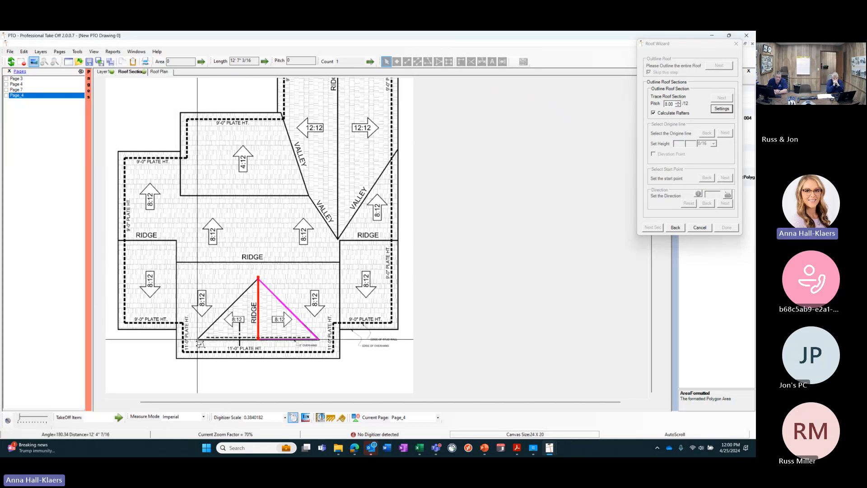
double_click(197, 339)
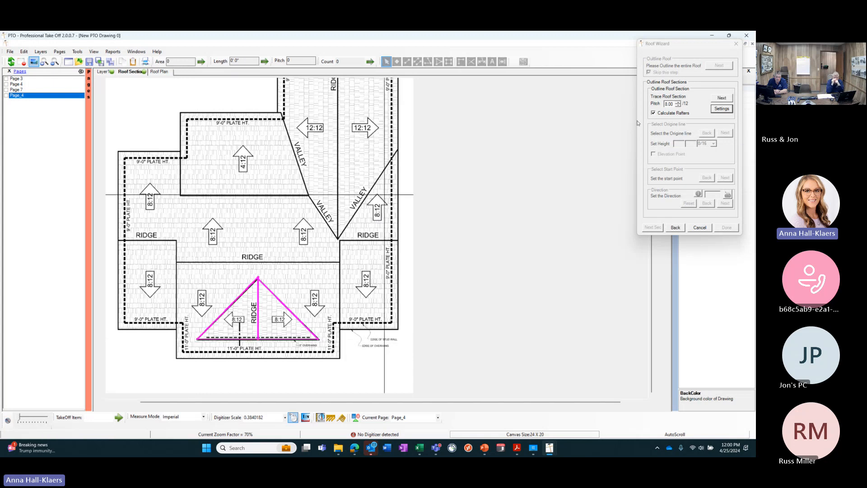
left_click(724, 102)
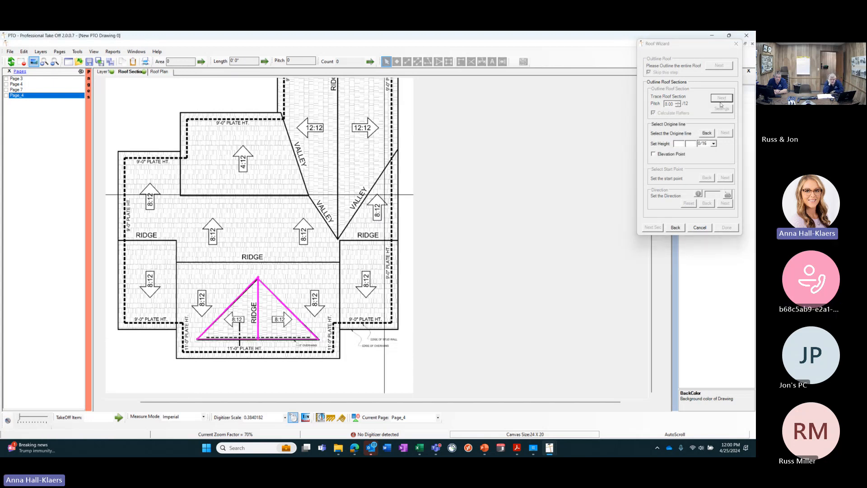
Generate the left gable section's rafters from the ridge origin line with direction 180, and finish the wizard without hips, valleys or ridges
left_click(258, 319)
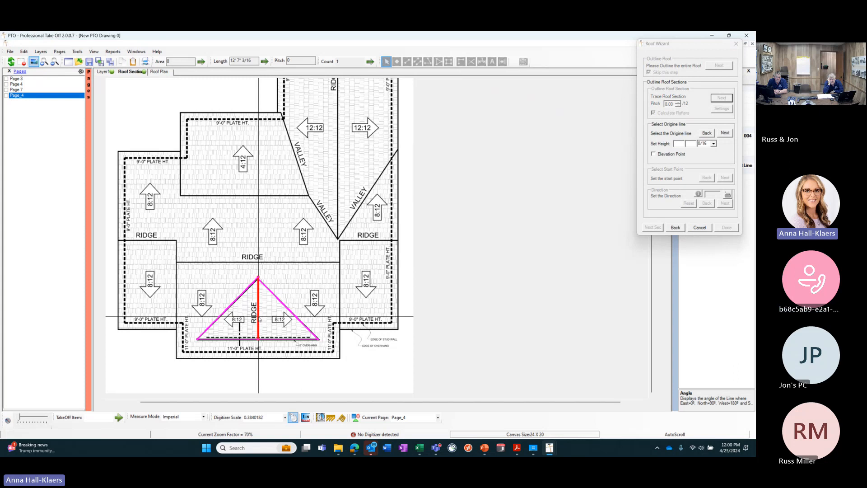
left_click(726, 134)
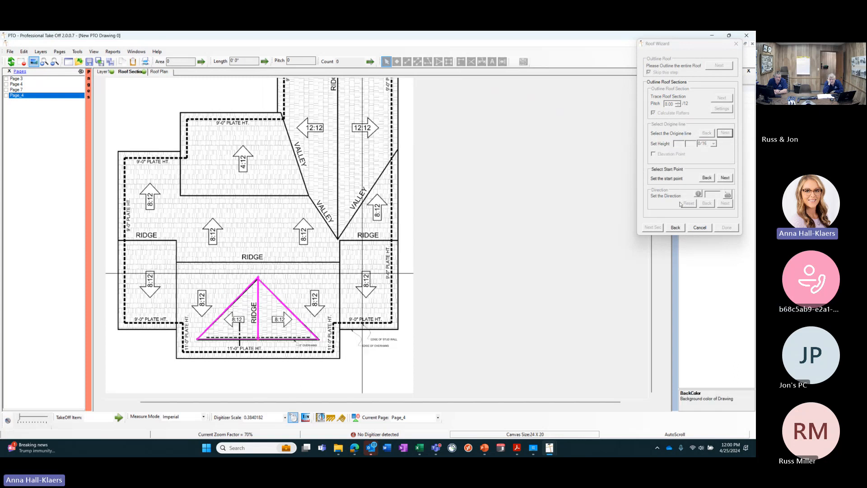
left_click(729, 178)
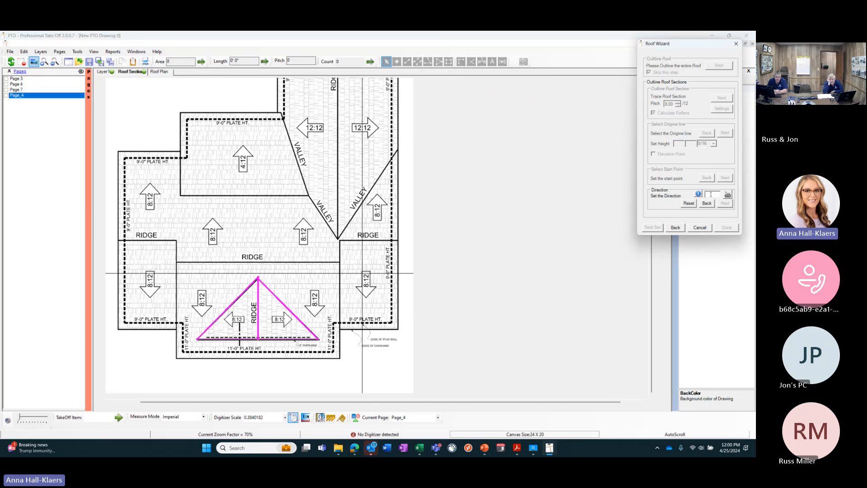
left_click(711, 195)
type("180")
left_click(725, 204)
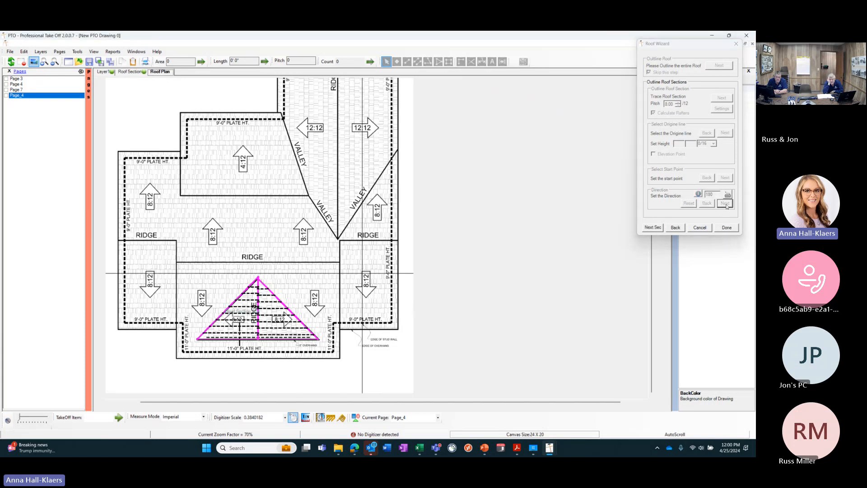
left_click(727, 227)
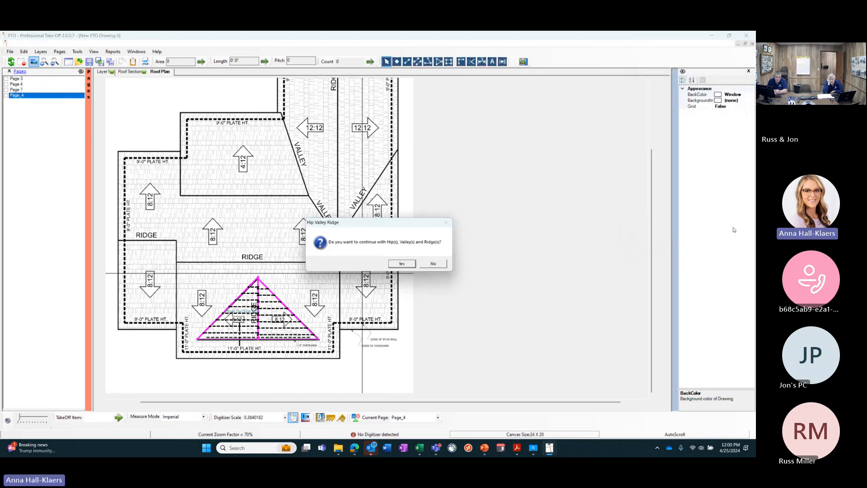
left_click(434, 264)
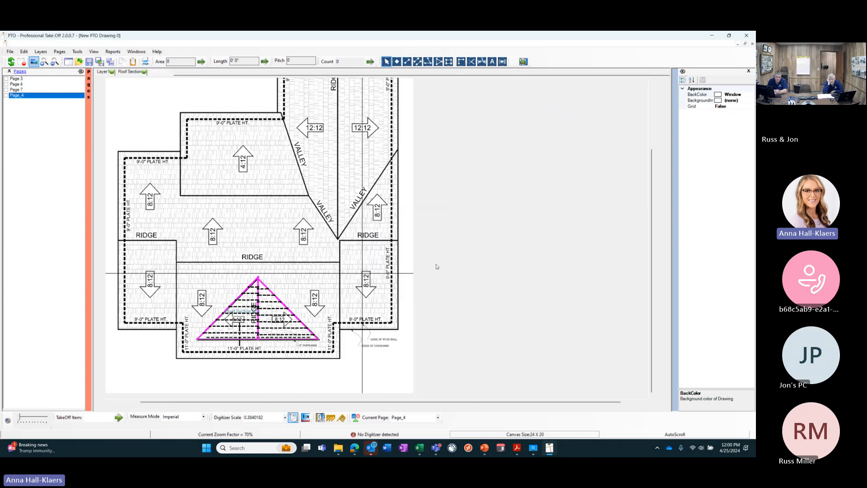
Create a takeoff report by page for Page_4 only and bring up the PTO TakeOff Reporter window
scroll(223, 245, "down", 3)
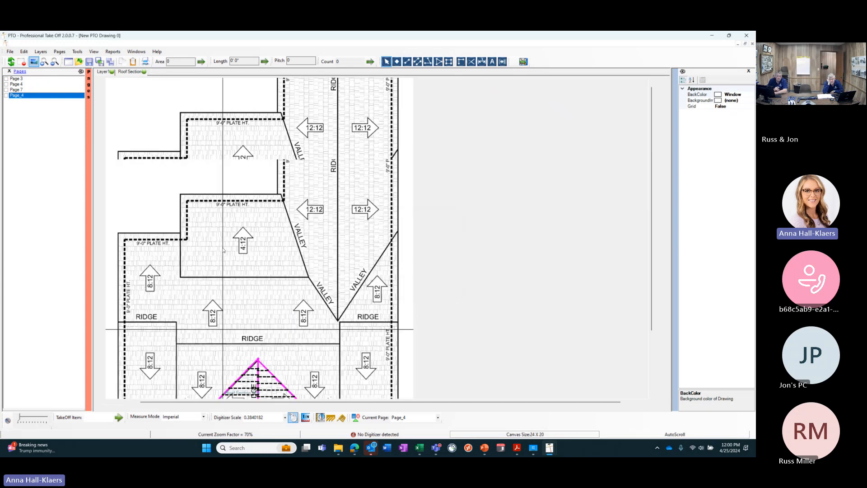
scroll(221, 244, "up", 1)
scroll(221, 245, "up", 1)
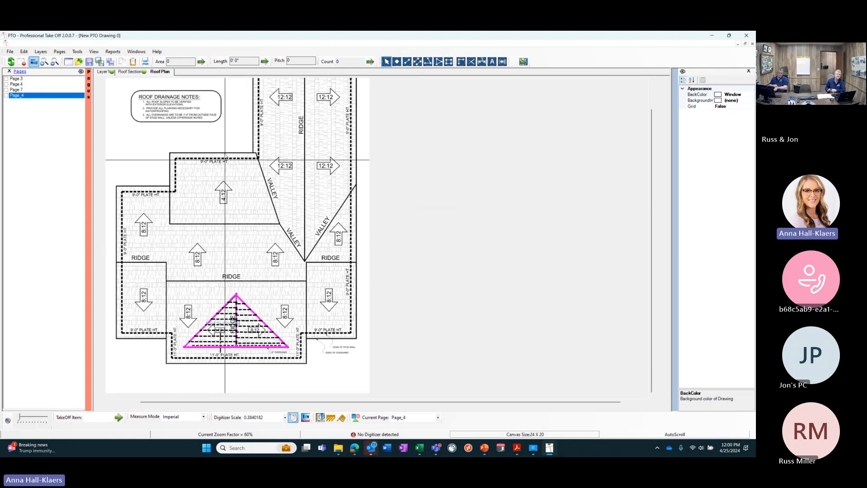
left_click(117, 52)
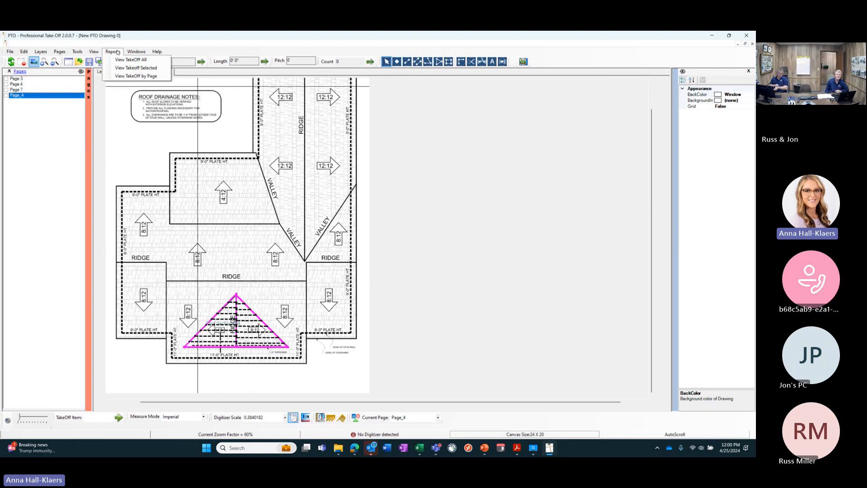
left_click(154, 77)
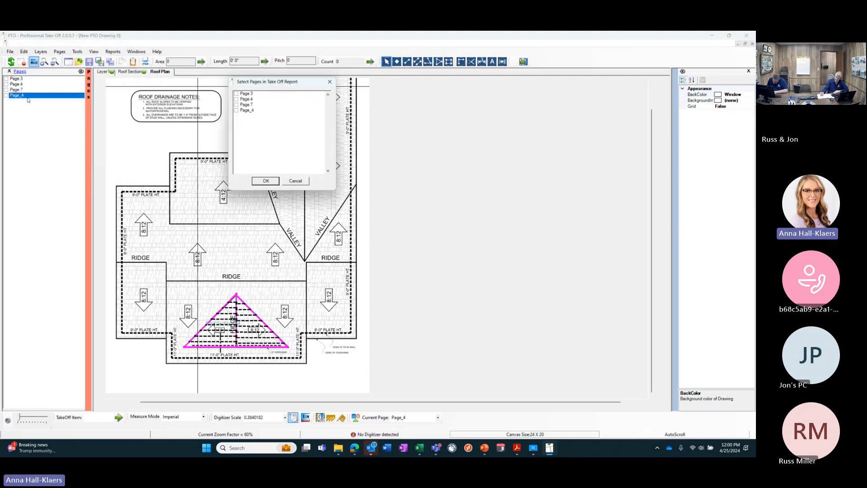
left_click(237, 111)
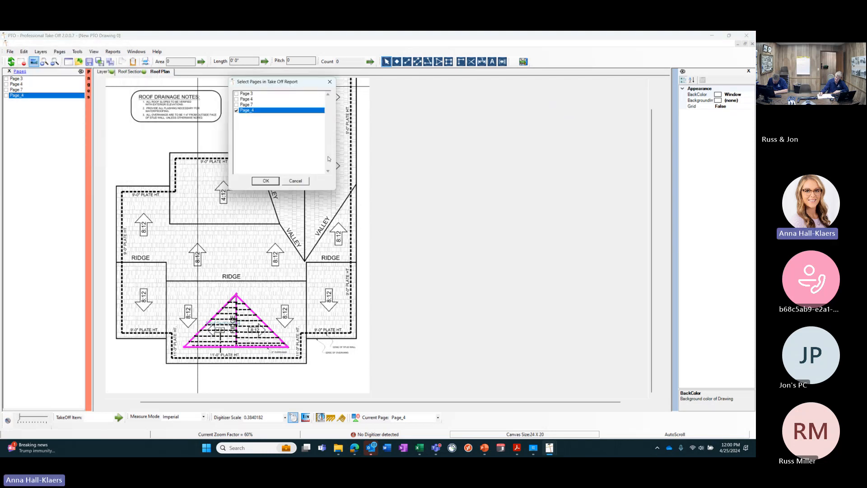
left_click(276, 184)
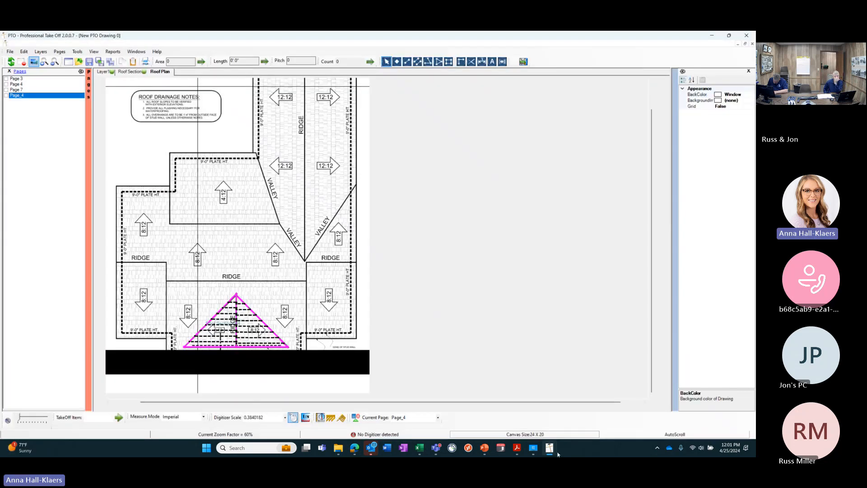
mouse_move(560, 449)
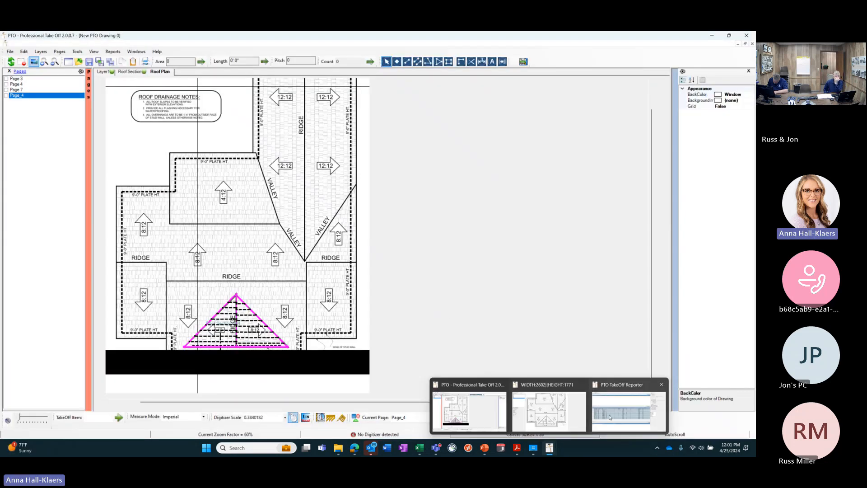
left_click(628, 389)
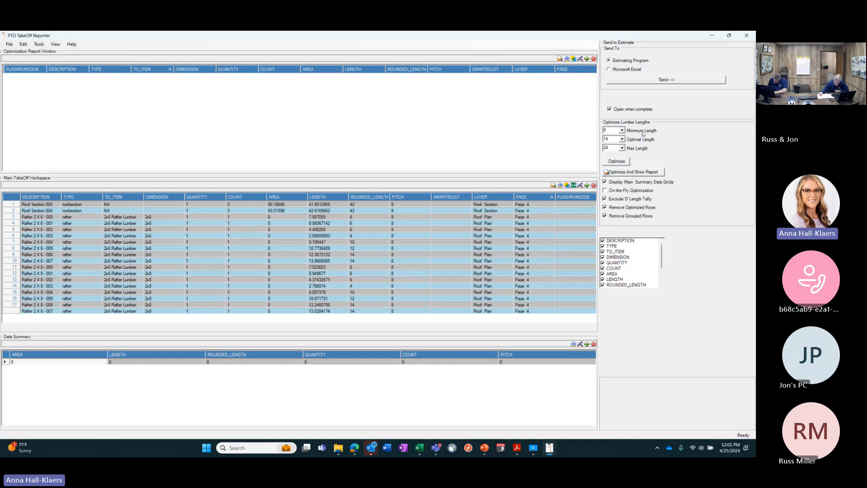
Set the maximum lumber length to 26, optimize the rafter lengths, and close the report
left_click(623, 149)
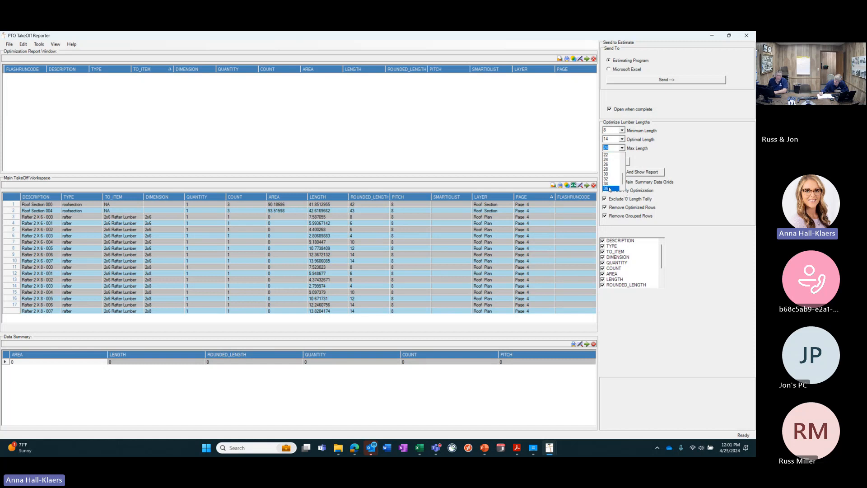
left_click(609, 164)
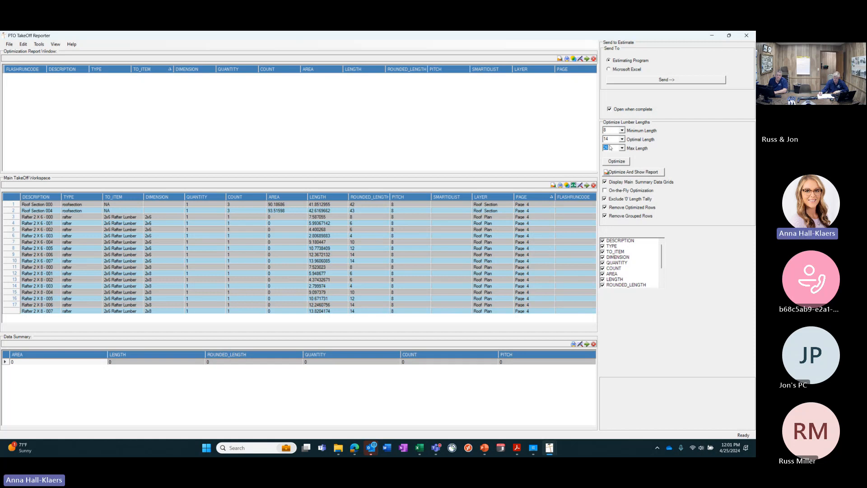
left_click(620, 161)
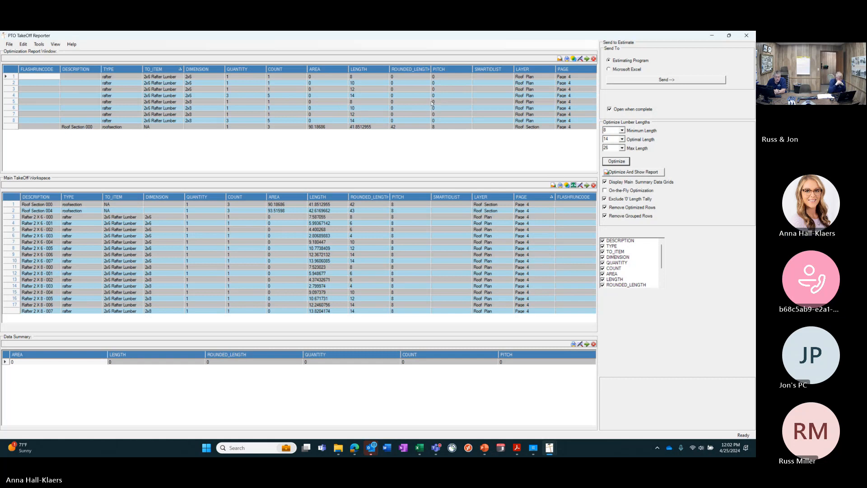
left_click(748, 36)
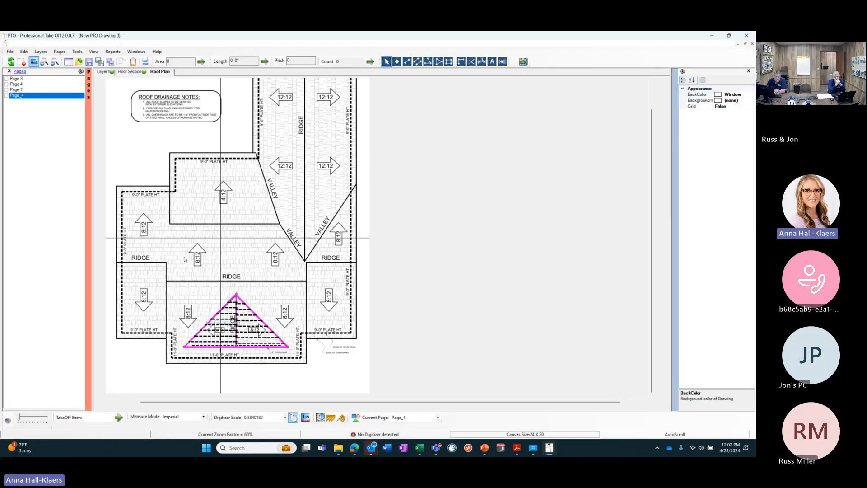
Create the by-page takeoff report for Page_4 again, optimize it with the default lumber lengths, and close the report
left_click(112, 53)
left_click(121, 74)
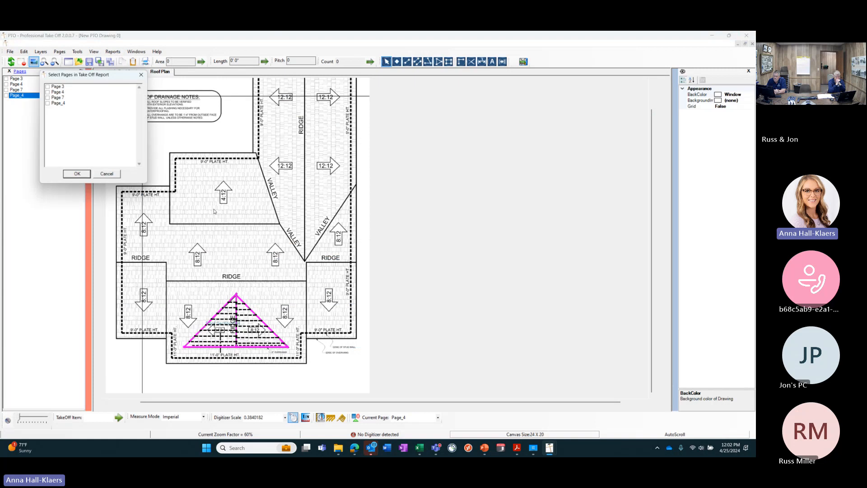
left_click(70, 127)
left_click(76, 173)
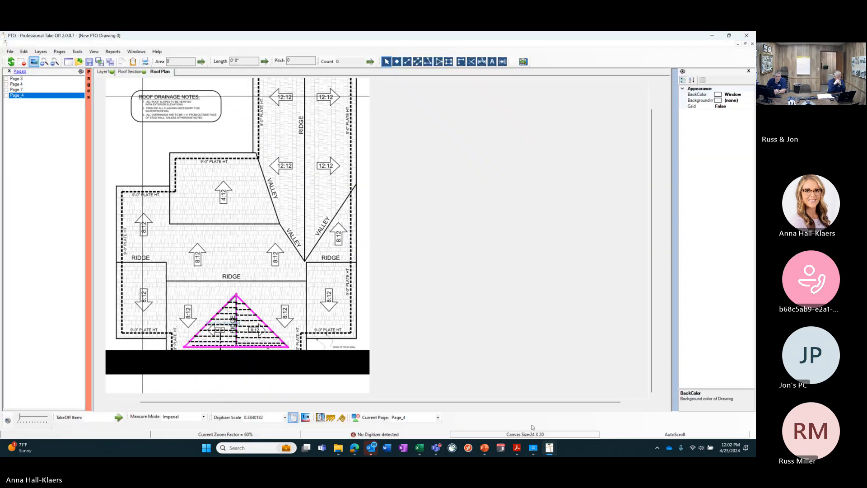
mouse_move(550, 448)
left_click(632, 392)
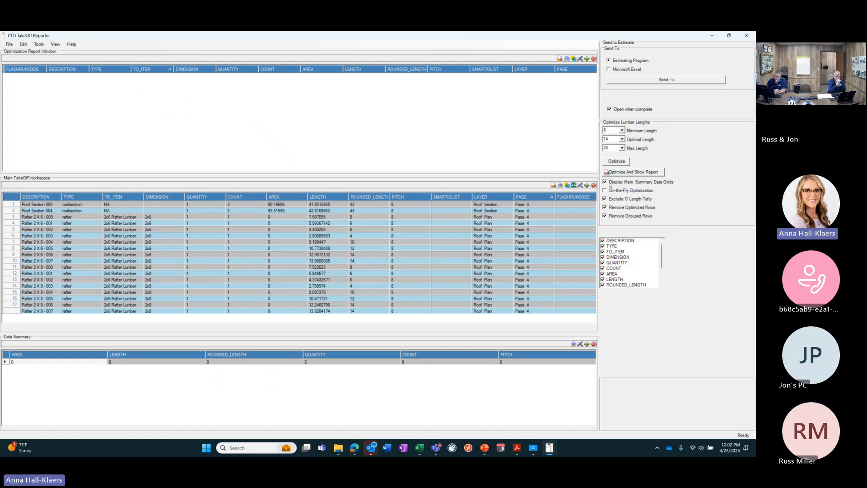
left_click(617, 162)
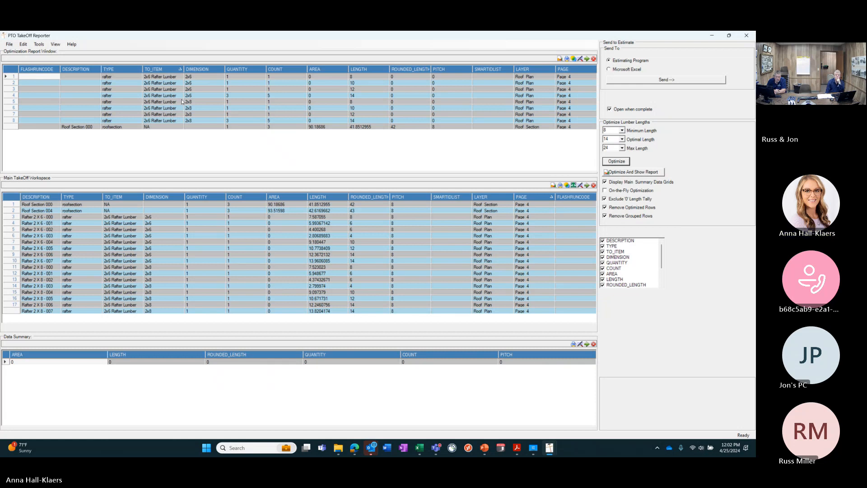
left_click(747, 36)
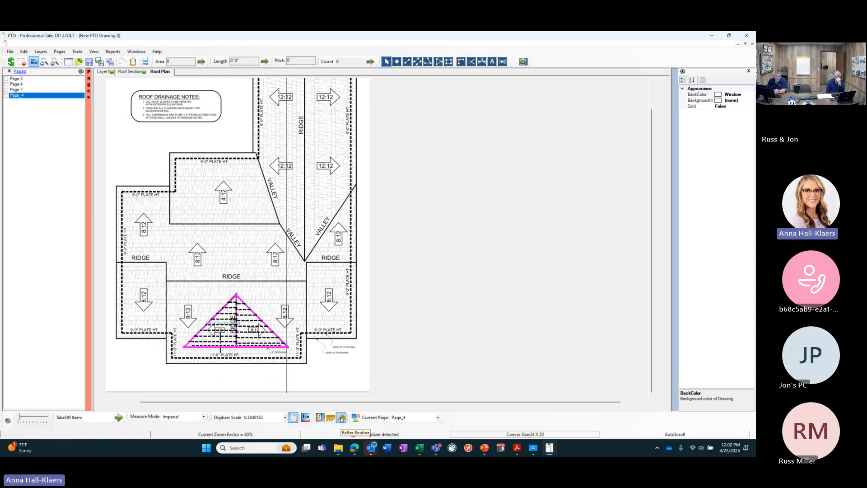
Switch to the Page 3 floor plan and add a new layer labelled Layer4
left_click(17, 79)
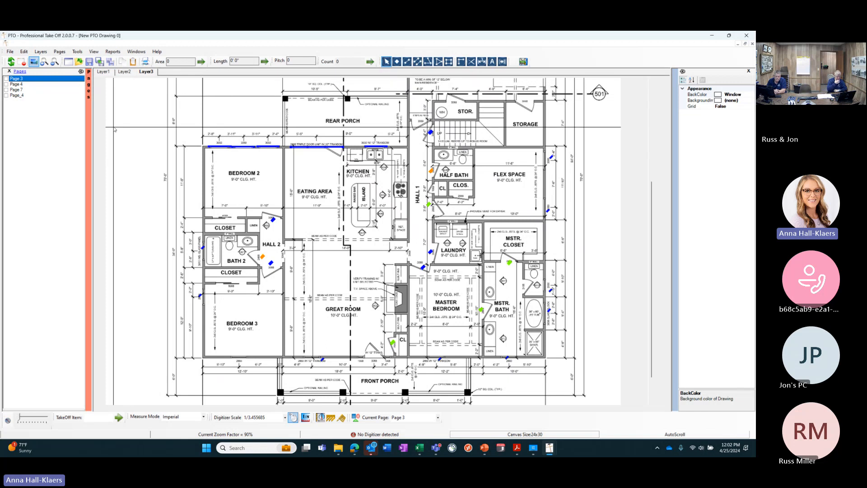
left_click(41, 51)
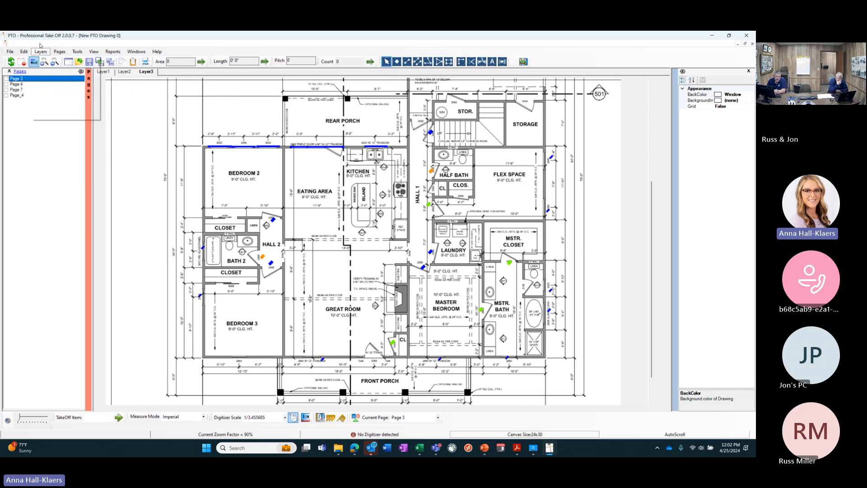
left_click(55, 61)
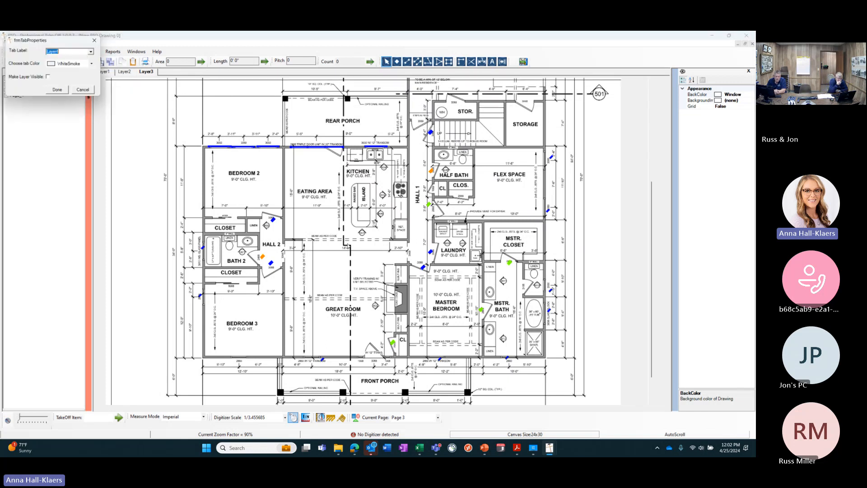
left_click(59, 91)
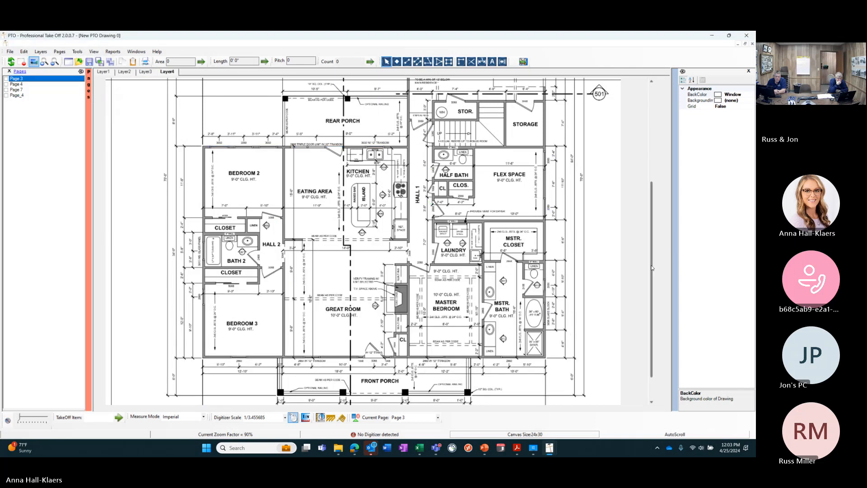
Start the joist routine on the Page 3 floor plan and skip the floor outline and cutout stages of the Floor Wizard
scroll(525, 289, "up", 3)
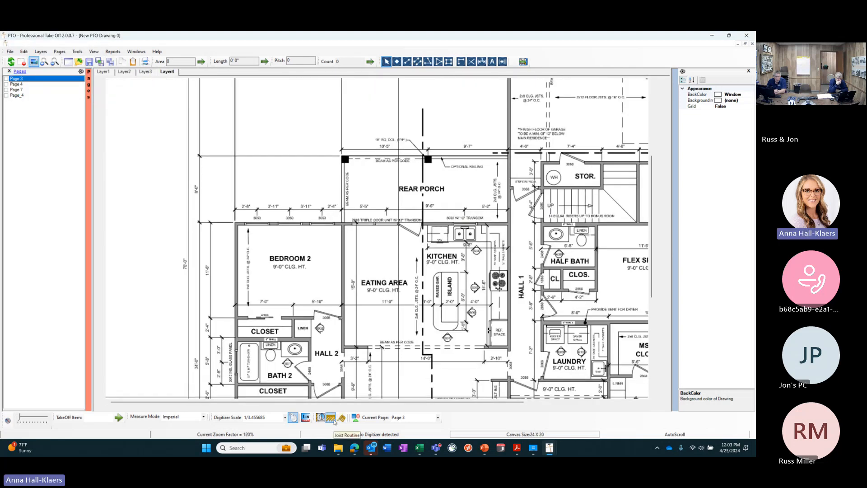
left_click(333, 419)
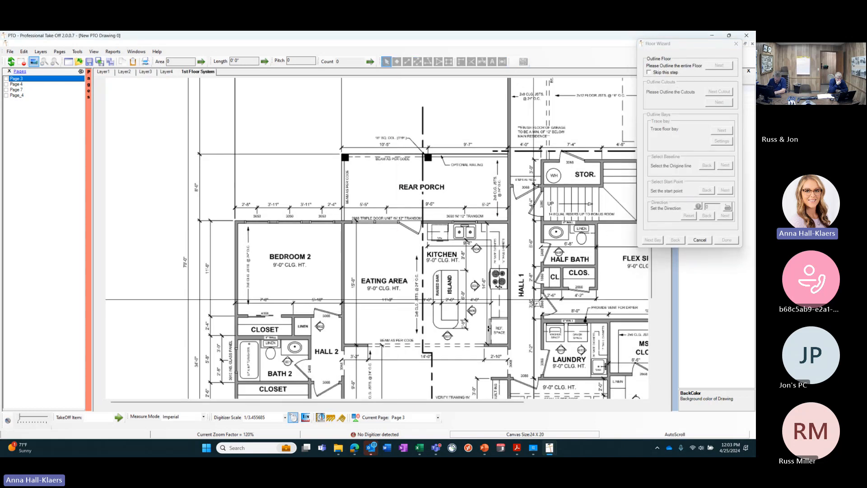
left_click_drag(268, 403, 387, 403)
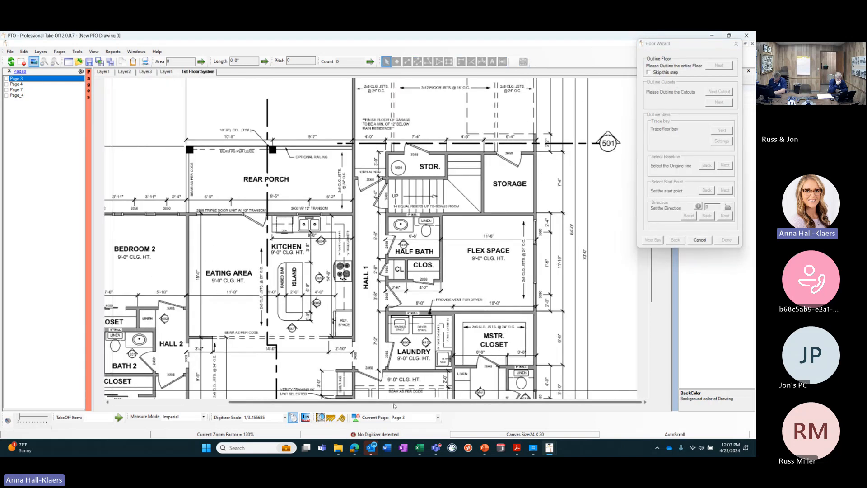
left_click_drag(652, 307, 664, 109)
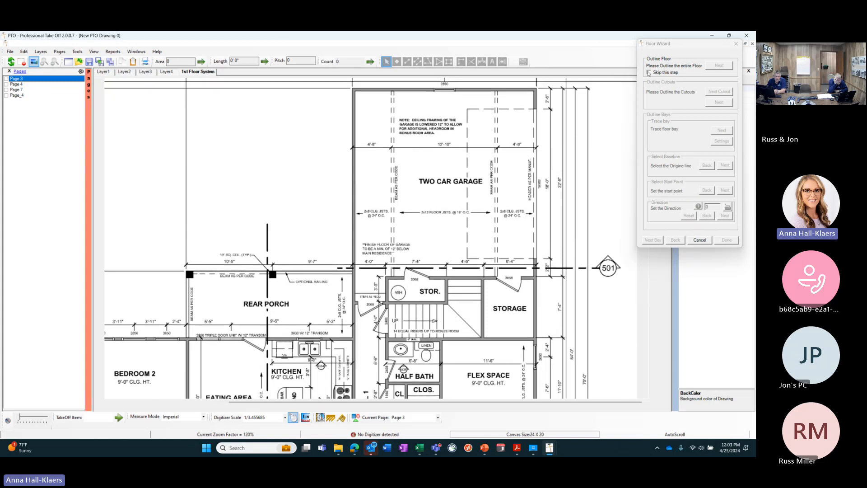
left_click(662, 74)
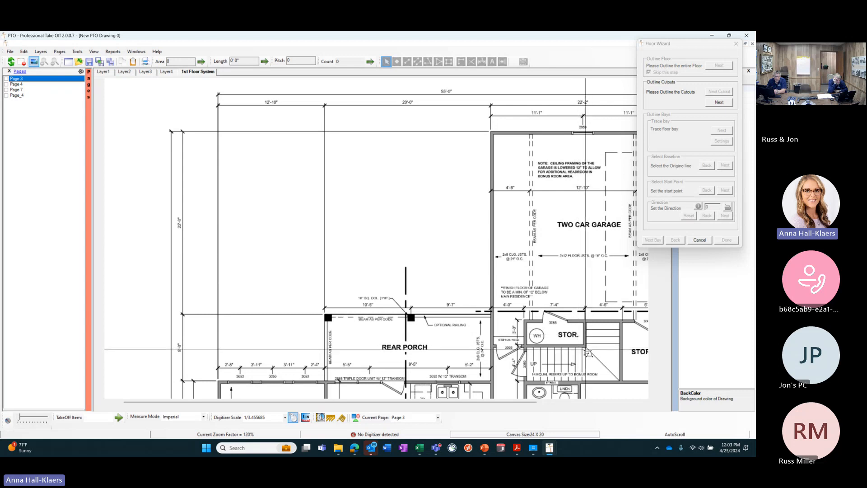
left_click(720, 103)
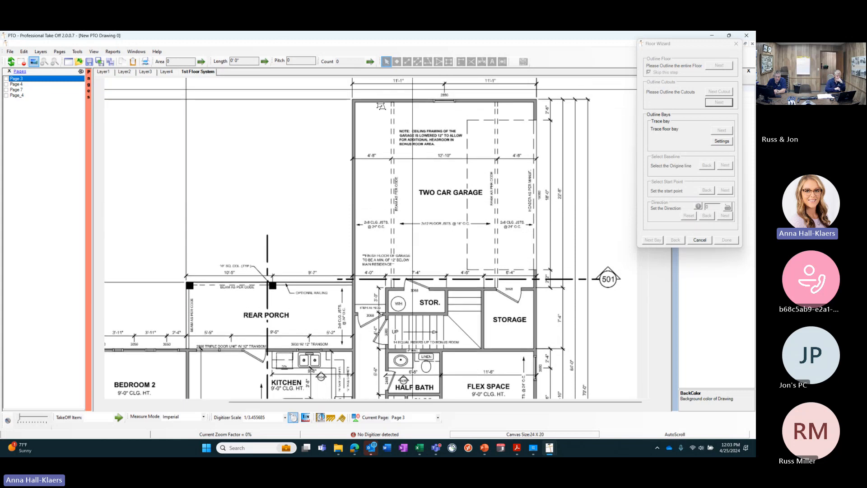
Trace the first floor bay around the two car garage, including the small entry notch beside the STOR. room
left_click(354, 101)
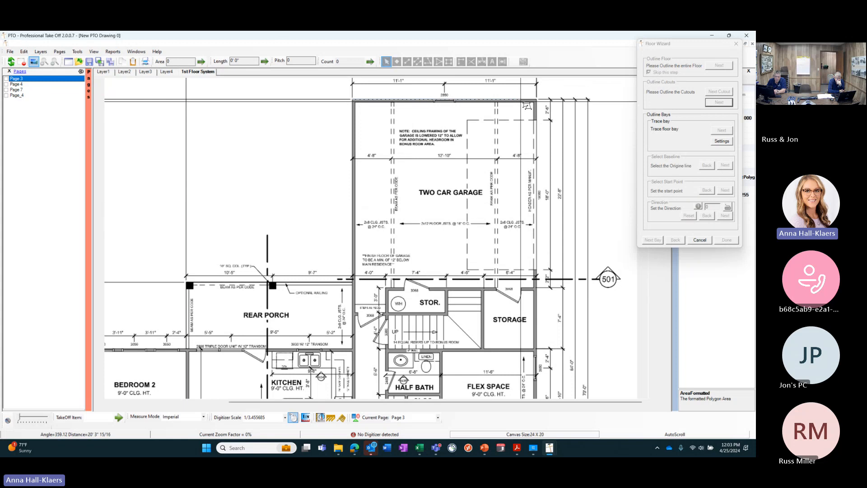
left_click(537, 99)
left_click(537, 289)
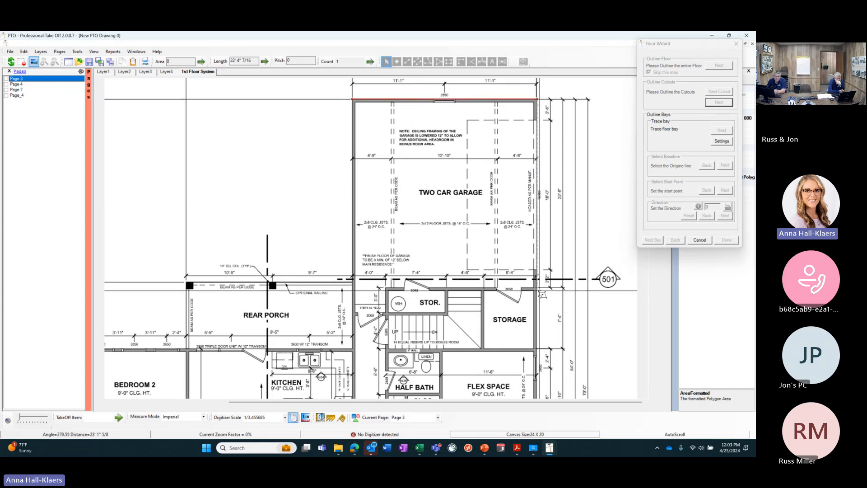
left_click(386, 289)
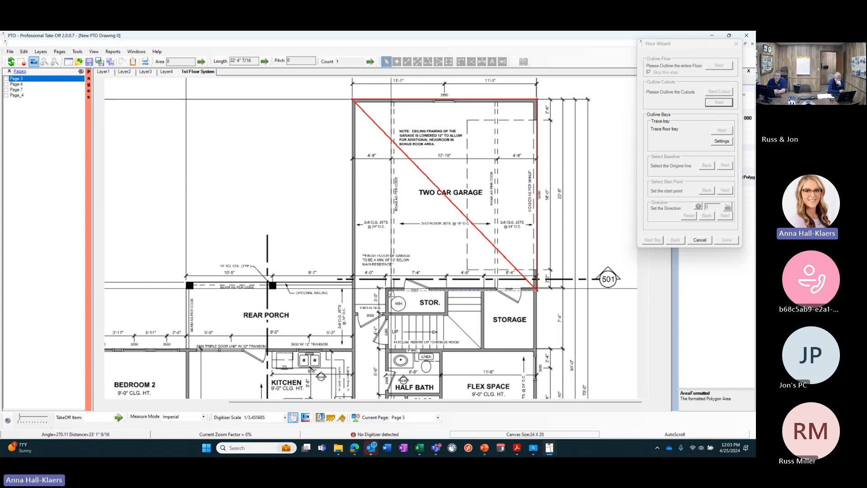
left_click(387, 315)
left_click(352, 315)
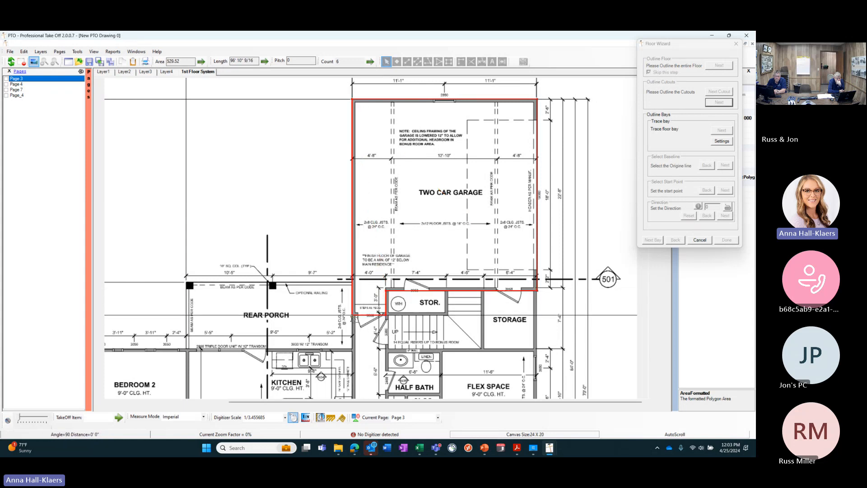
key("Return")
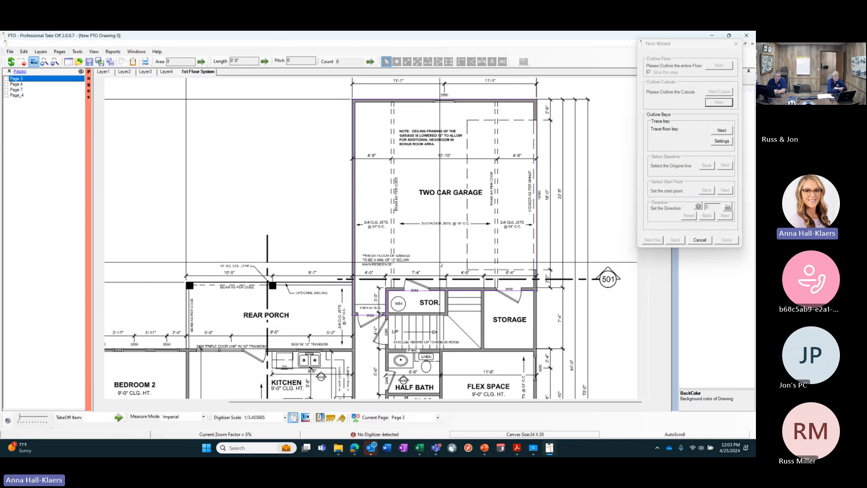
Set the garage bay's joist spacing to 24 and enable an on-the-fly smart object with the dimension 2 X 10
left_click(722, 142)
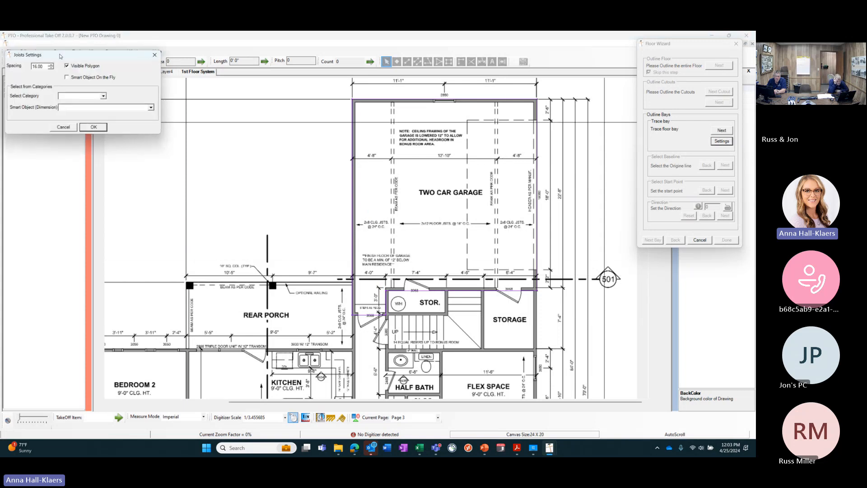
left_click_drag(60, 56, 214, 74)
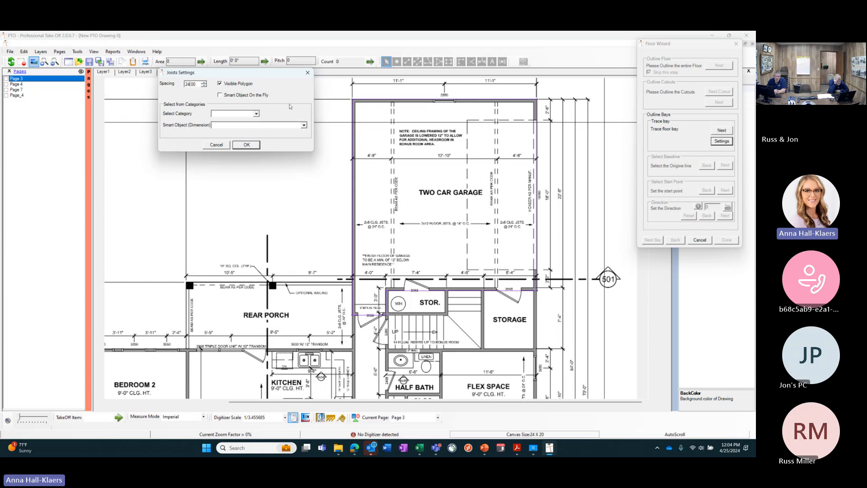
left_click(247, 95)
left_click(247, 118)
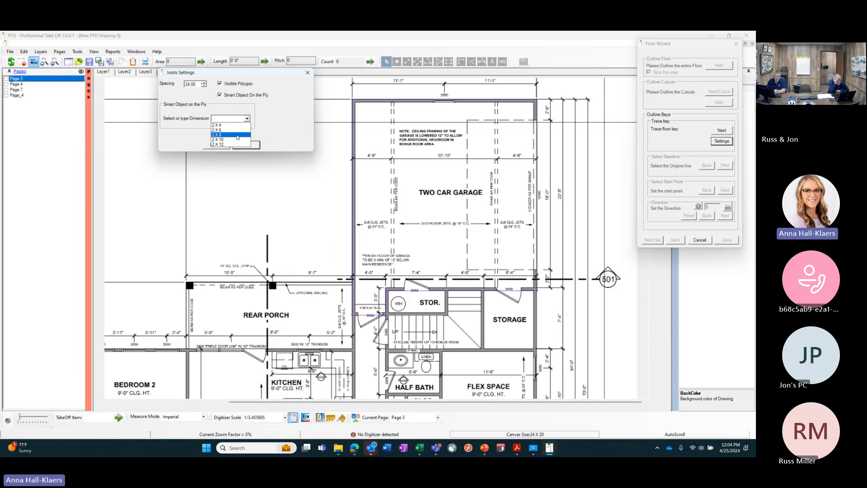
left_click(235, 143)
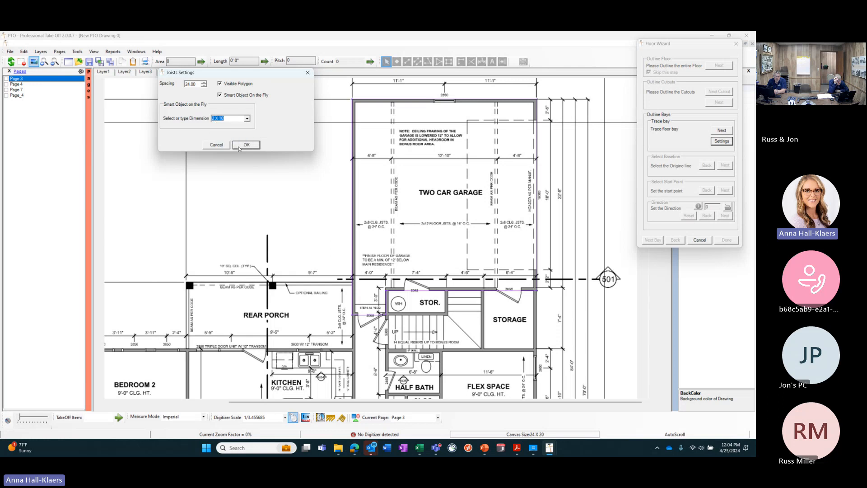
left_click(239, 146)
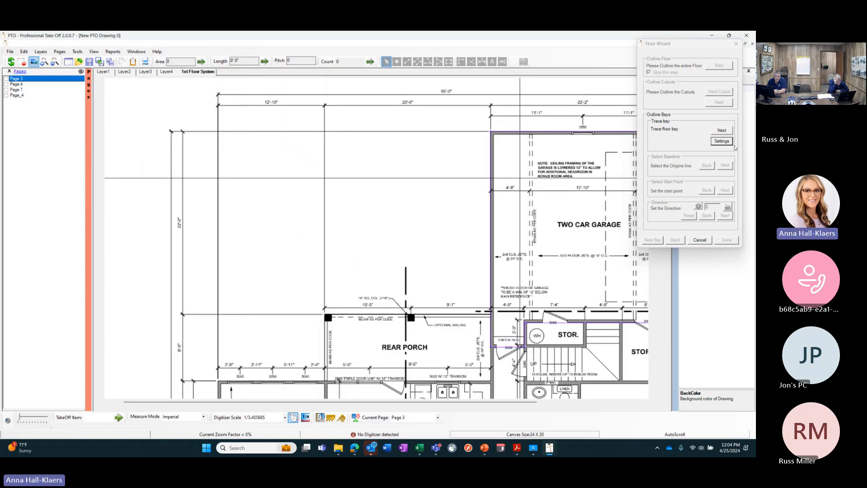
Generate the garage joists using the long wall on the rear porch side as origin line, with a start point on it and direction 180
left_click(723, 131)
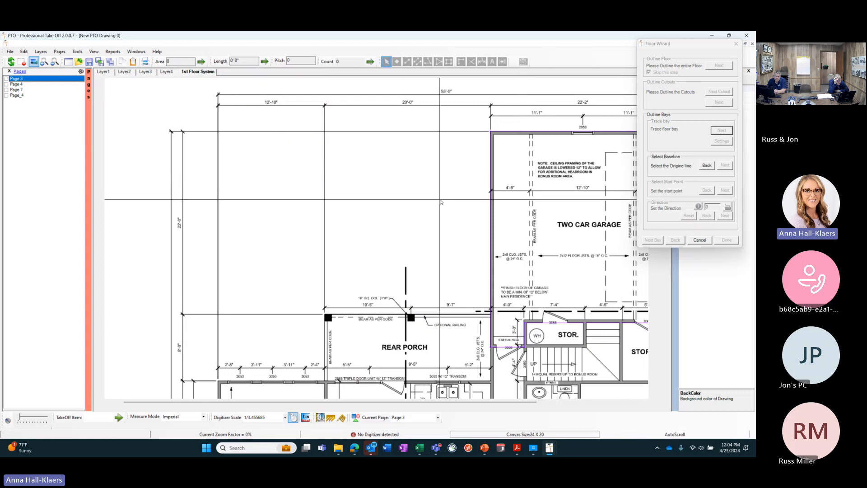
left_click(491, 203)
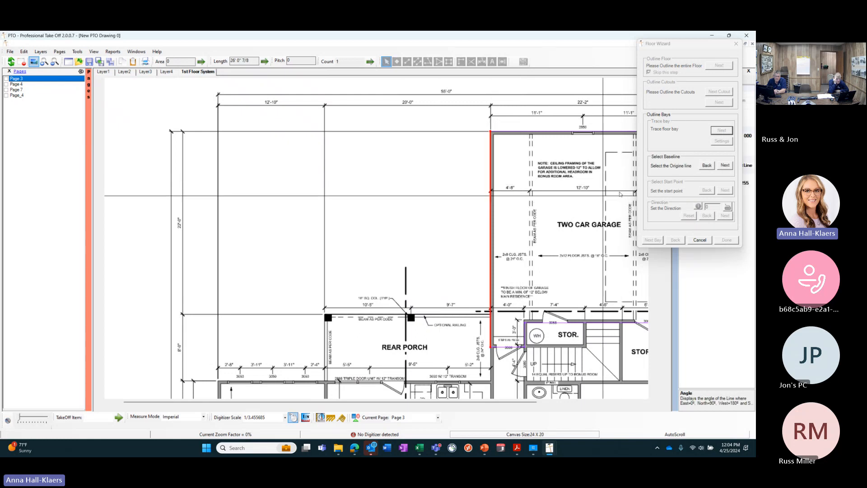
left_click(497, 223)
left_click(725, 191)
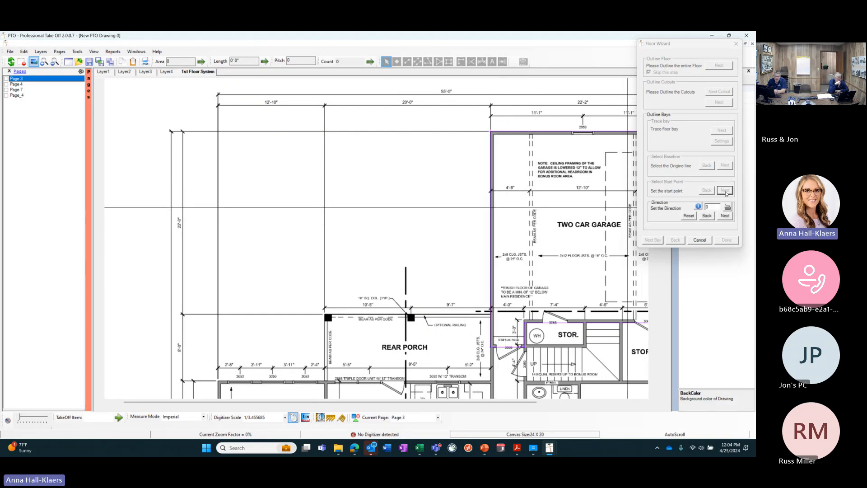
left_click(714, 207)
type("18")
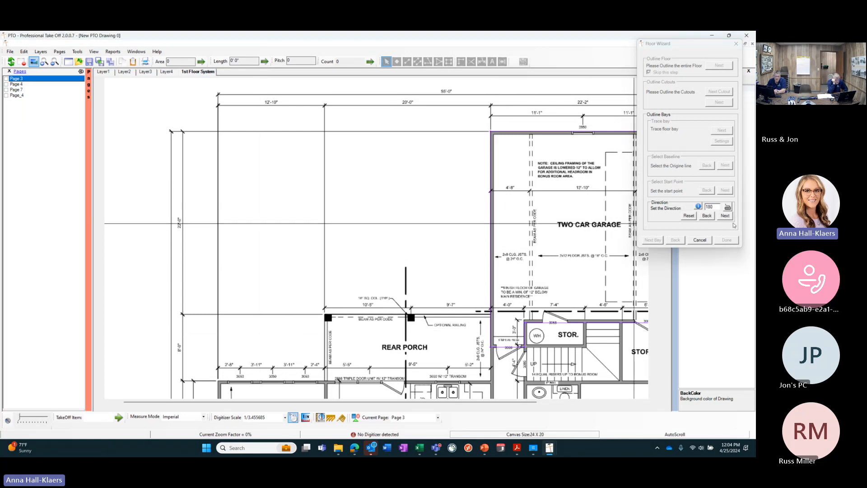
left_click(726, 216)
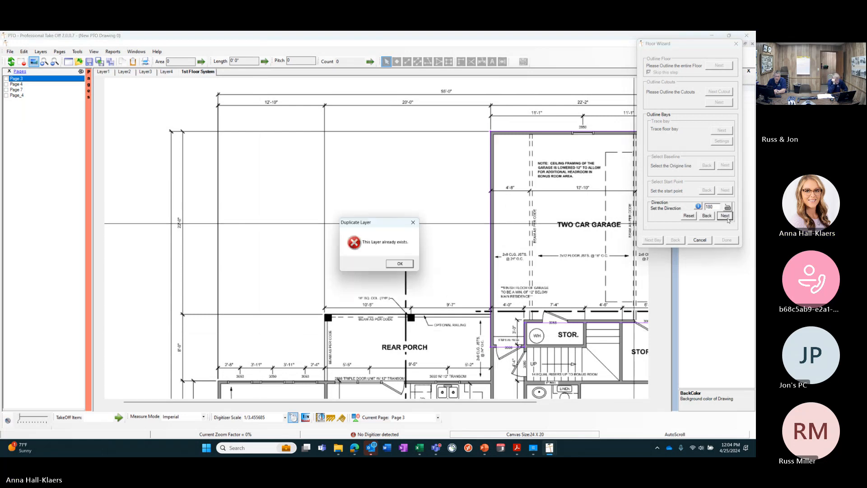
left_click(400, 265)
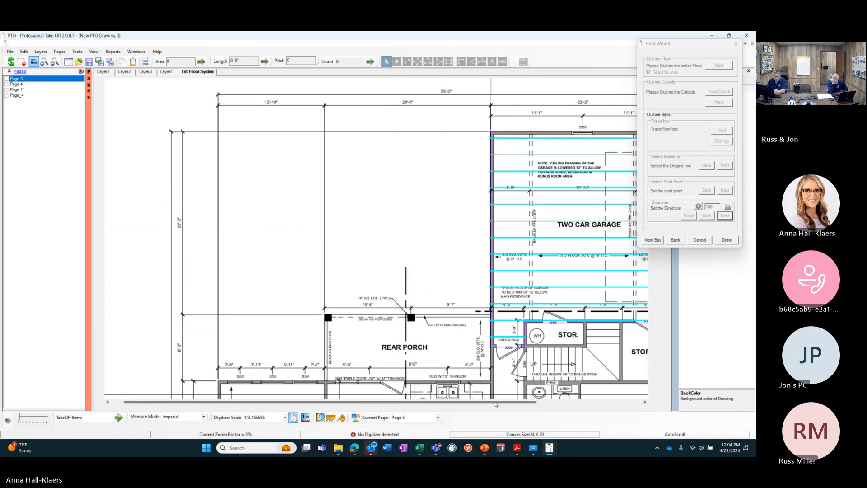
Add a next bay and trace it around the storage, stairs, half bath, flex space and Hall 1 area below the garage
left_click_drag(496, 403, 580, 401)
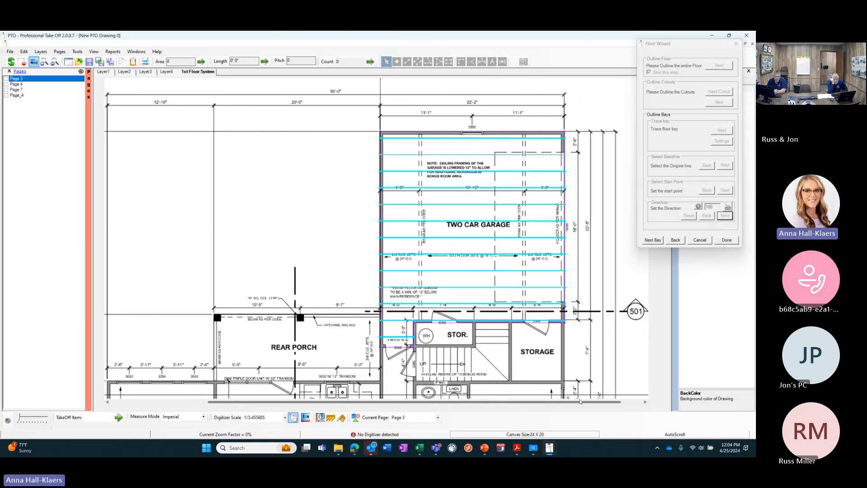
left_click(660, 240)
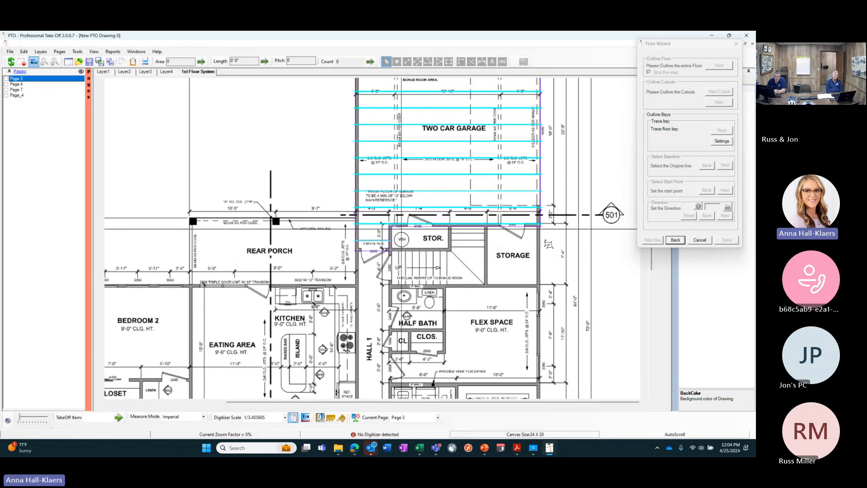
left_click(540, 224)
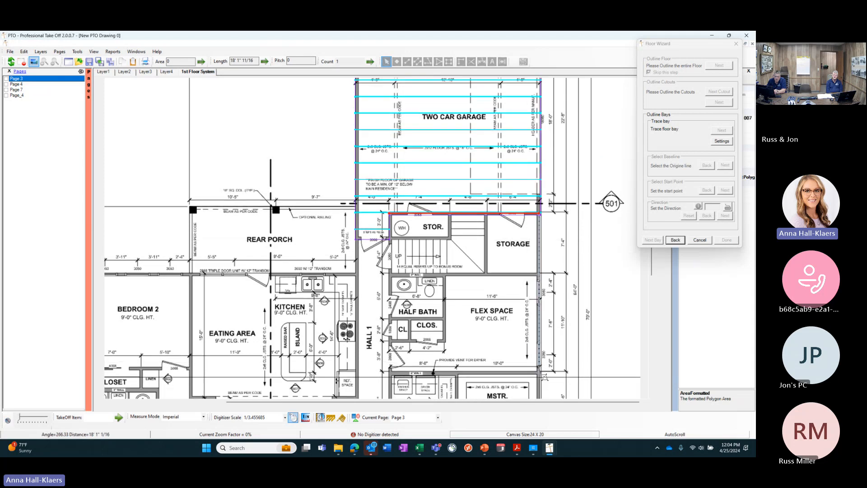
left_click(540, 373)
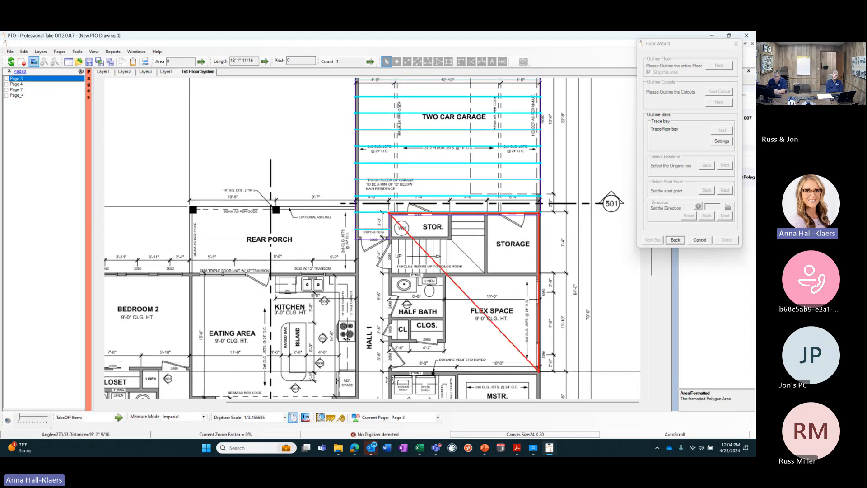
left_click(357, 372)
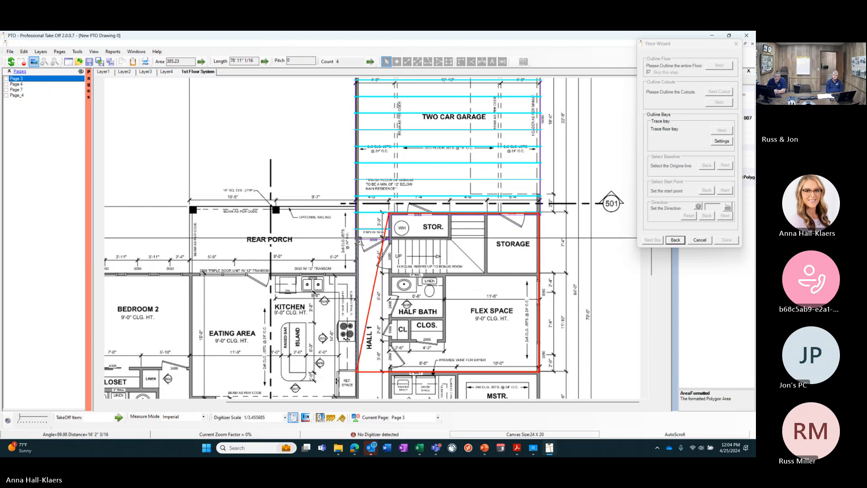
double_click(388, 238)
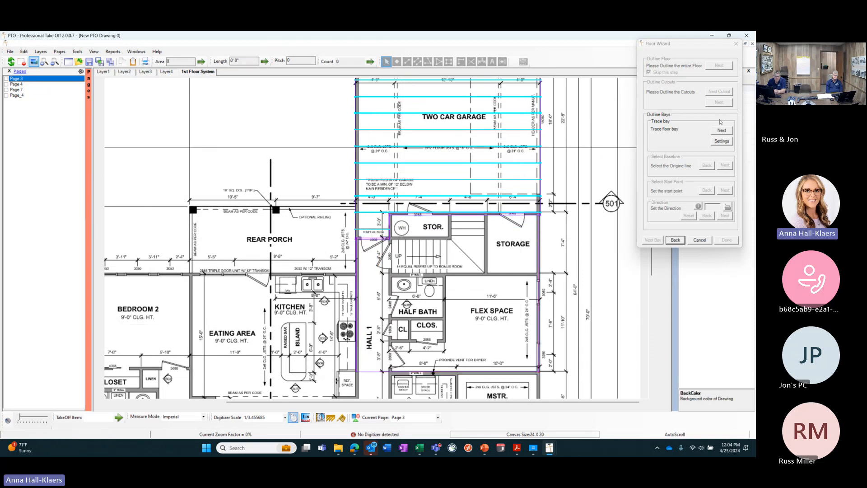
Configure the second bay's joists with an on-the-fly smart object of dimension 2 X 8
left_click(722, 141)
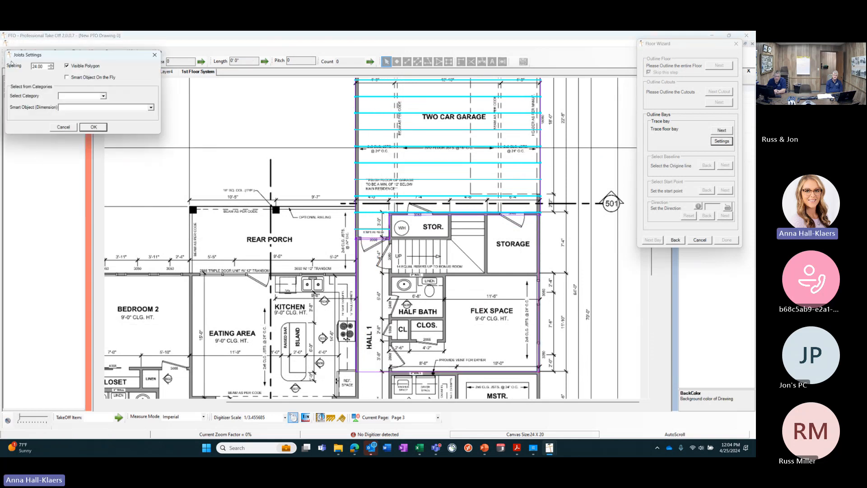
left_click(67, 77)
left_click(94, 101)
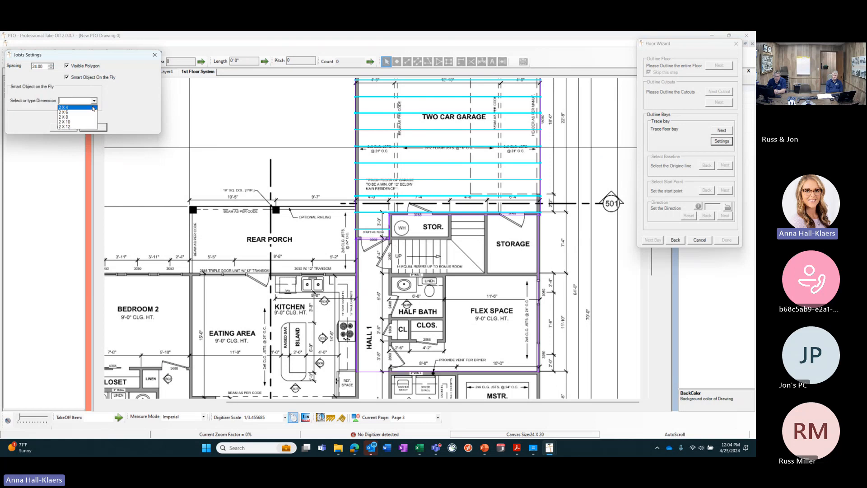
left_click(78, 117)
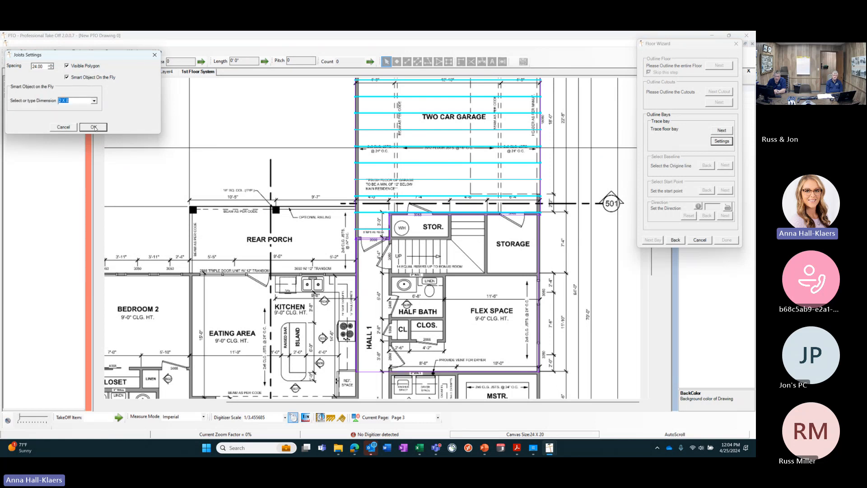
left_click(94, 127)
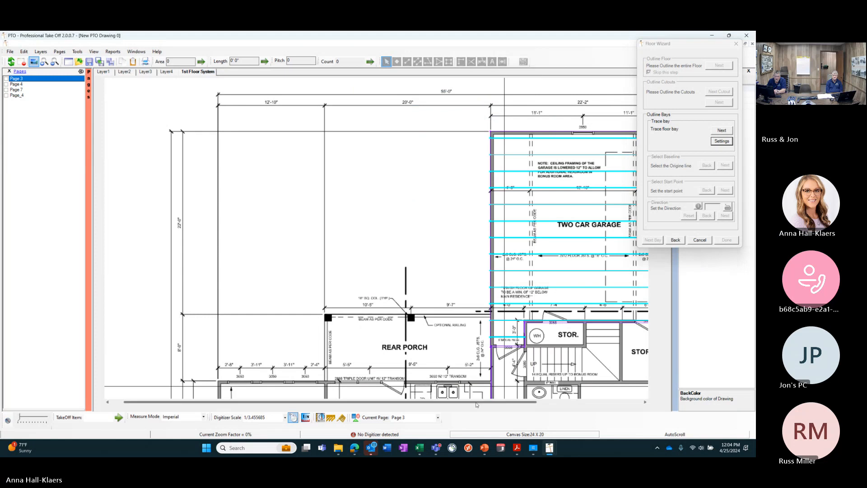
Select the outer wall beside the storage and flex space as the second bay's origin line and set the start point on it
left_click_drag(477, 402, 557, 403)
scroll(540, 323, "down", 1)
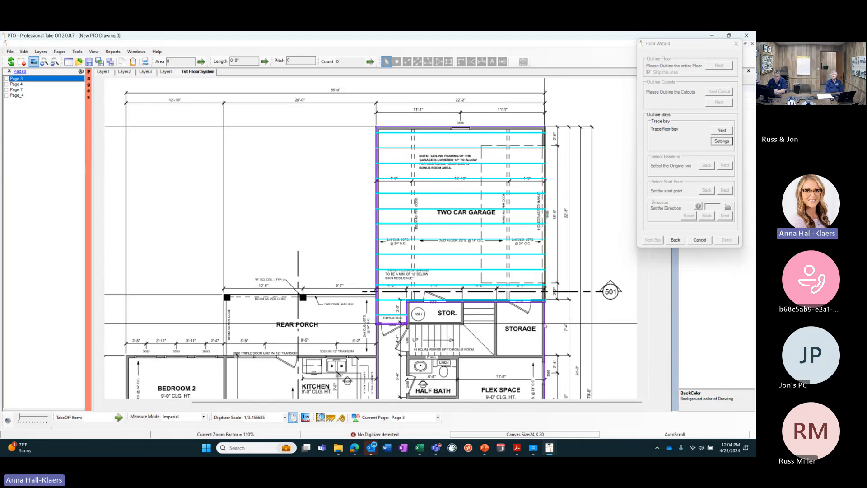
left_click(545, 325)
left_click(728, 131)
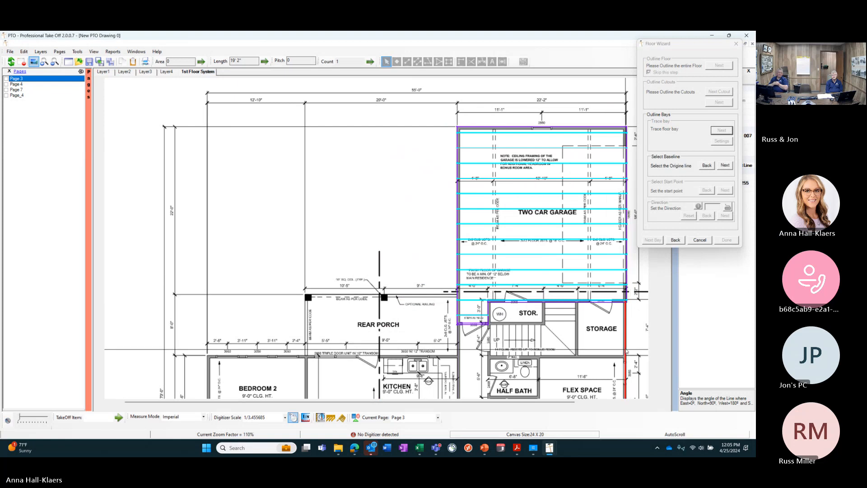
left_click(725, 165)
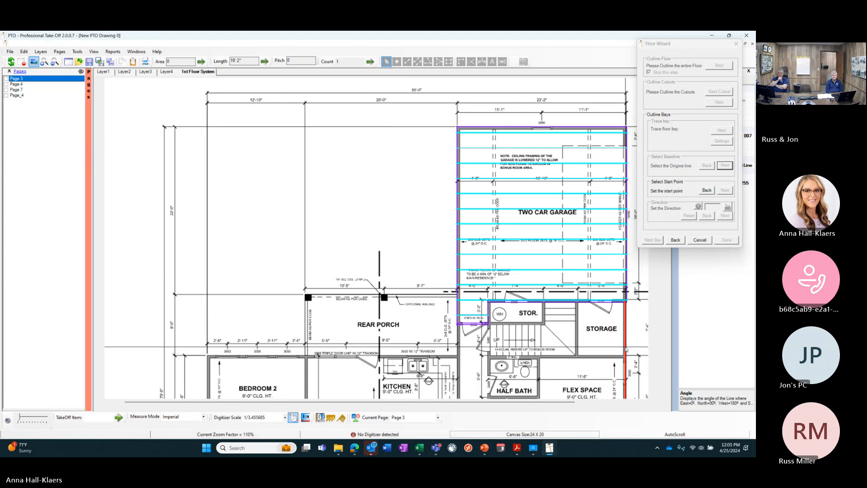
left_click(626, 349)
left_click(725, 190)
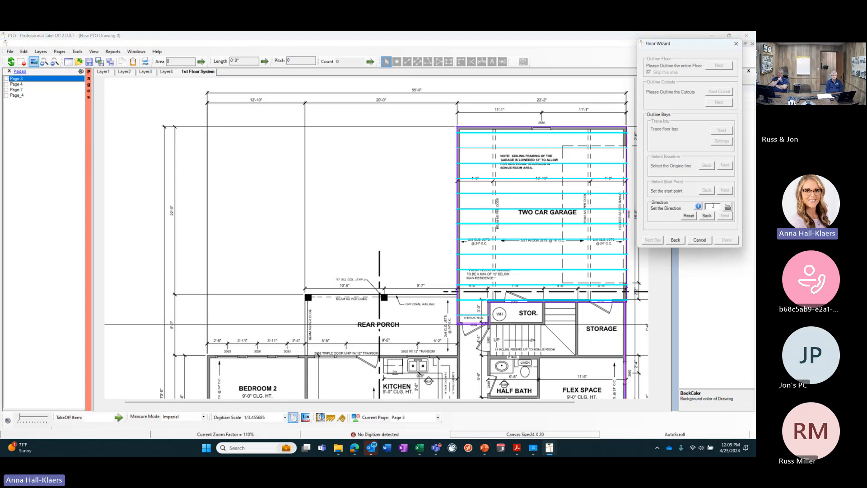
Generate the second bay's joists with direction 90 and finish the Floor Wizard
type("90")
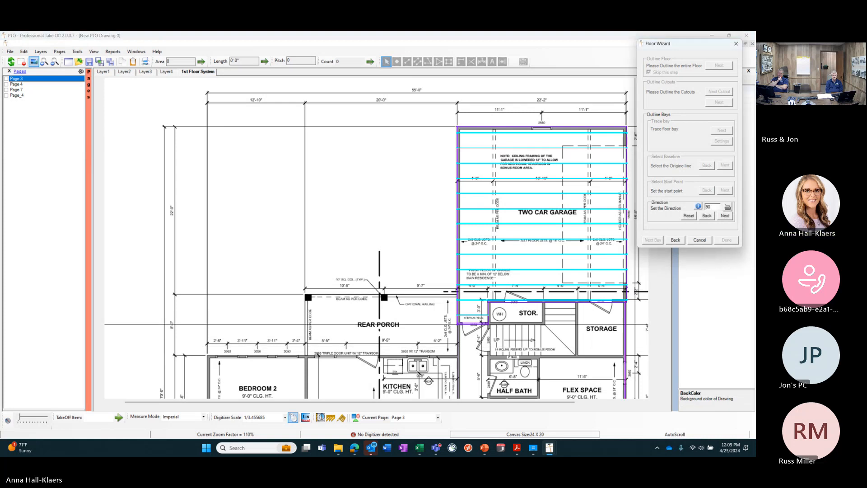
left_click(725, 216)
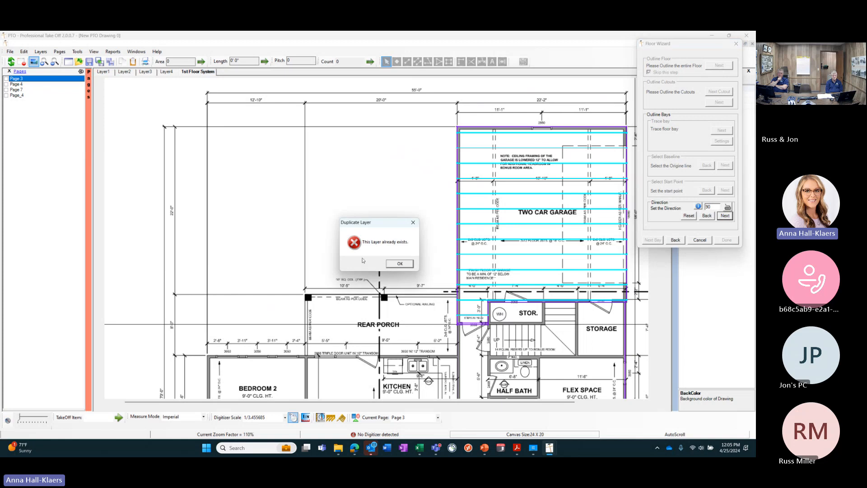
left_click(400, 263)
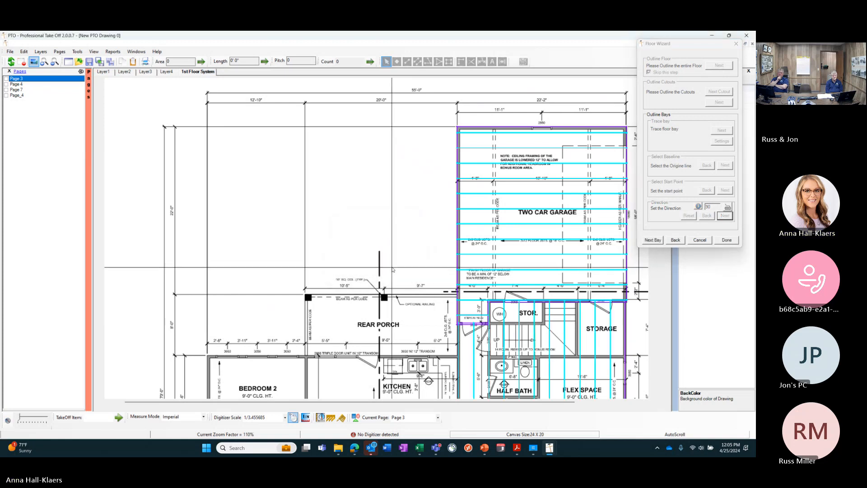
scroll(393, 269, "down", 2)
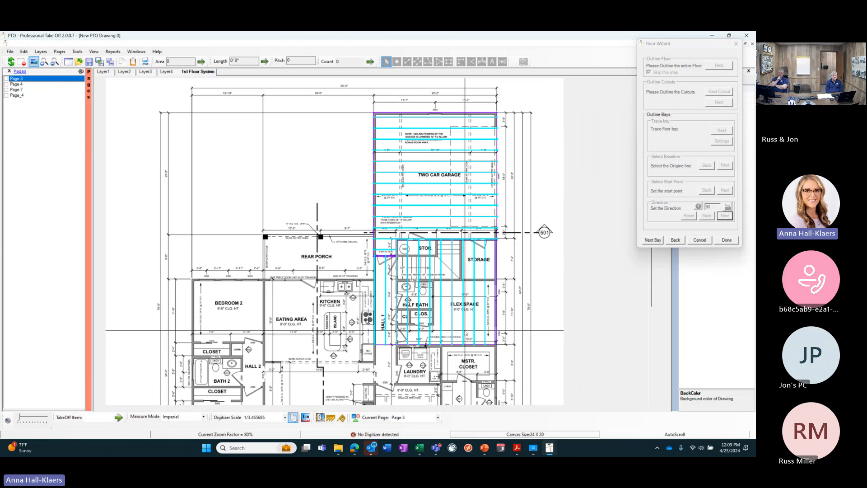
left_click(726, 240)
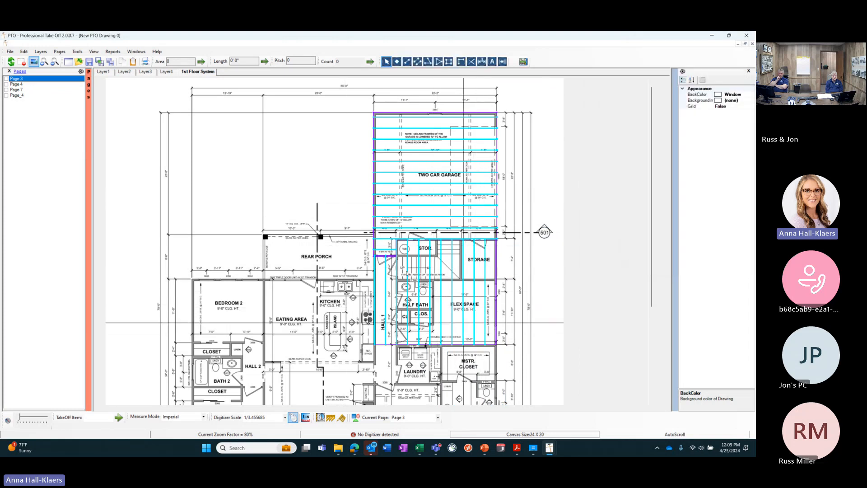
View the takeoff report for Page 3 only, optimize its joist lumber lengths, and close the report
left_click(112, 52)
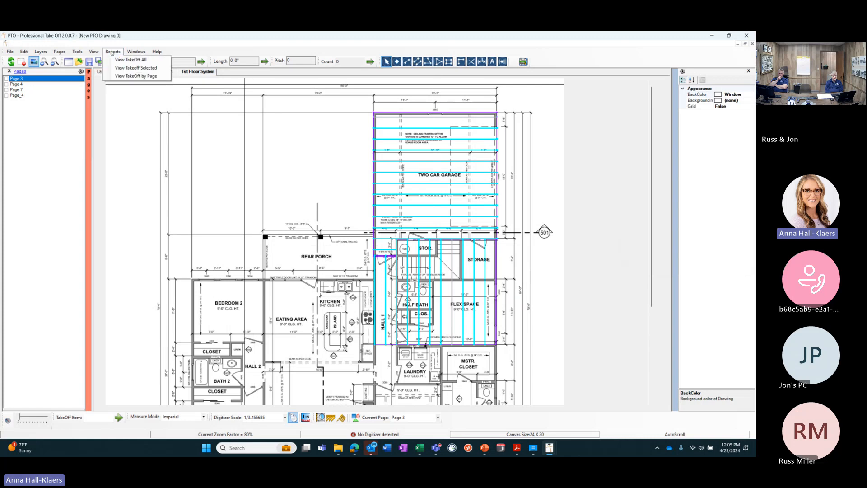
left_click(152, 77)
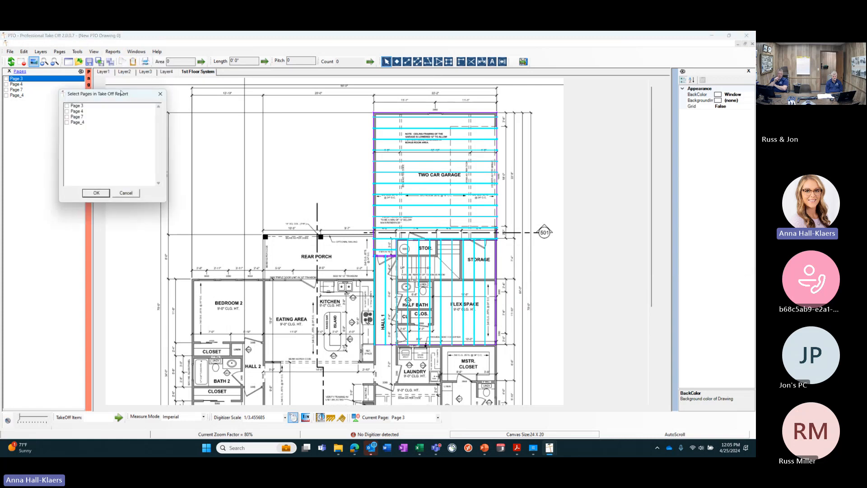
left_click(74, 106)
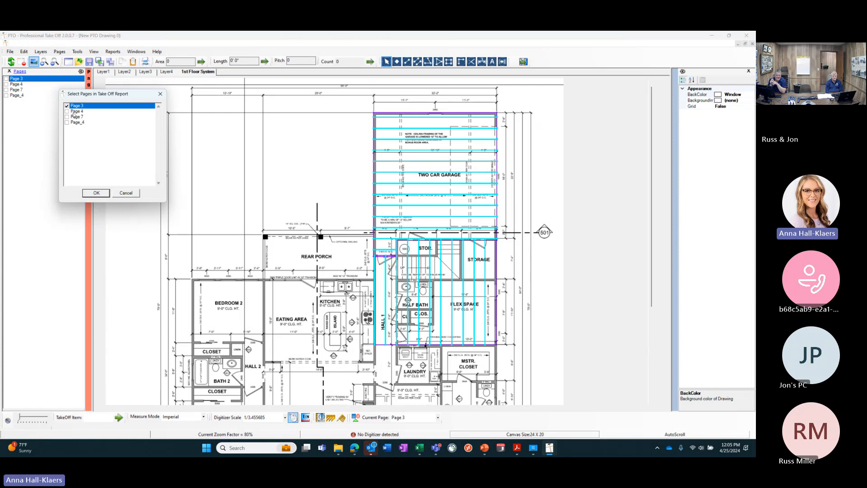
left_click(96, 193)
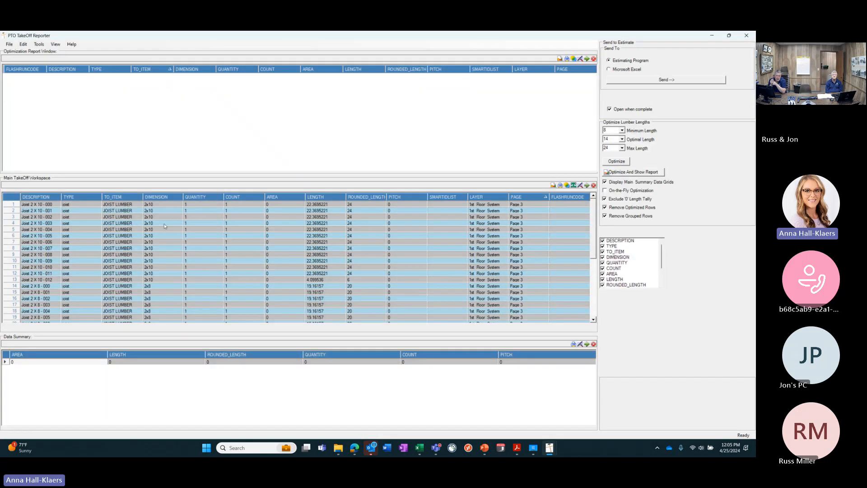
left_click(617, 162)
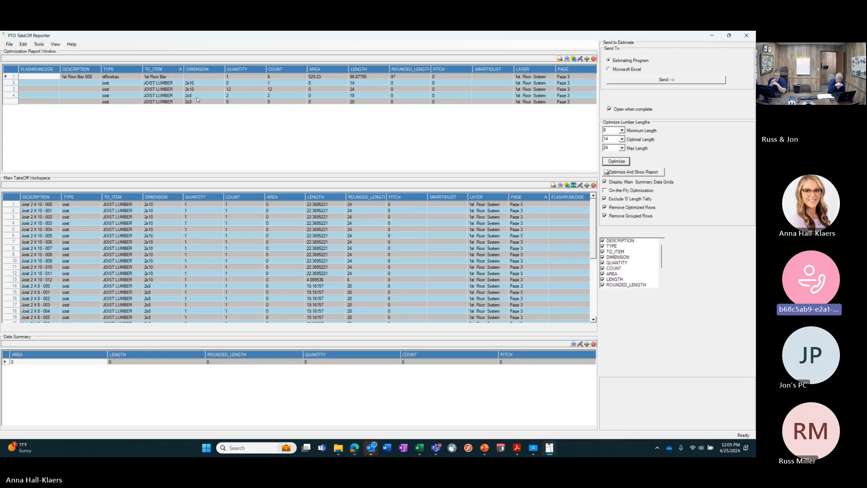
left_click(750, 38)
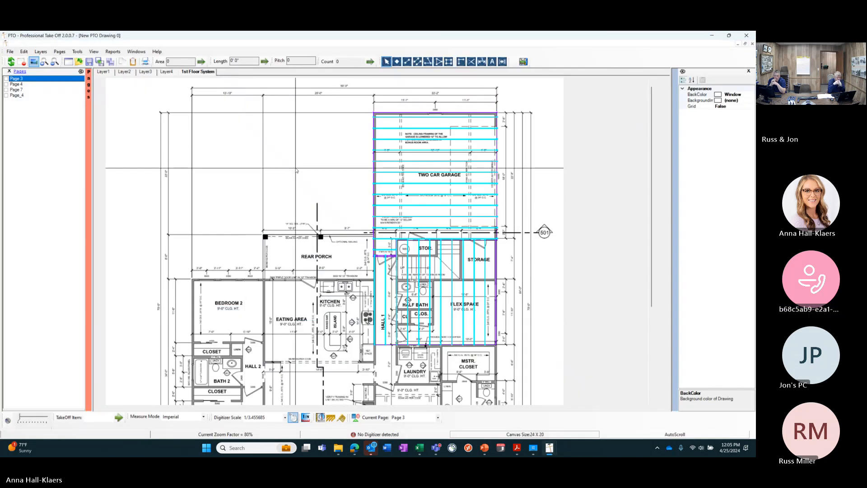
scroll(297, 171, "down", 2)
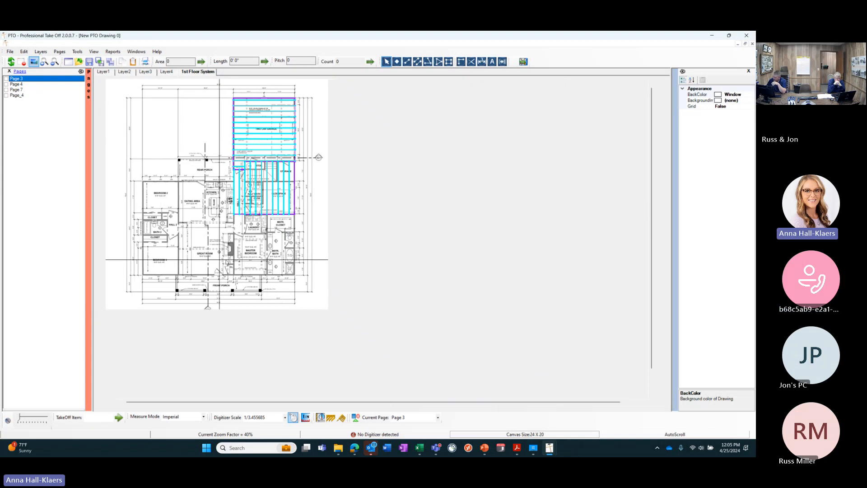
scroll(225, 260, "up", 1)
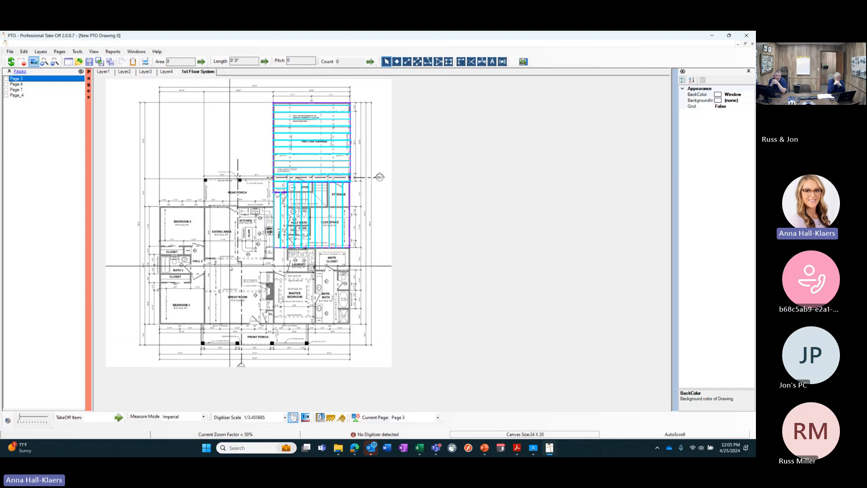